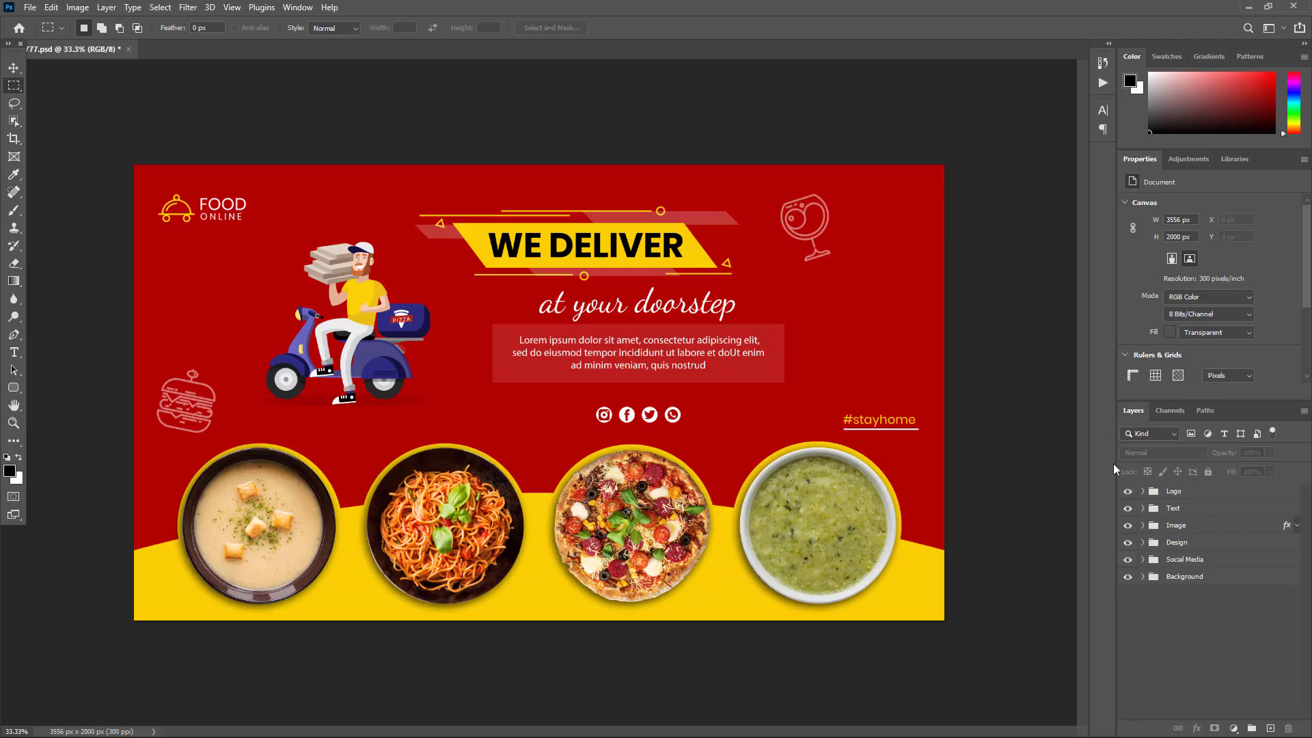
- Hide all layer groups, then show Background, Social Media, Design, Image, Text and Logo in turn
left_click_drag(1128, 491, 1131, 587)
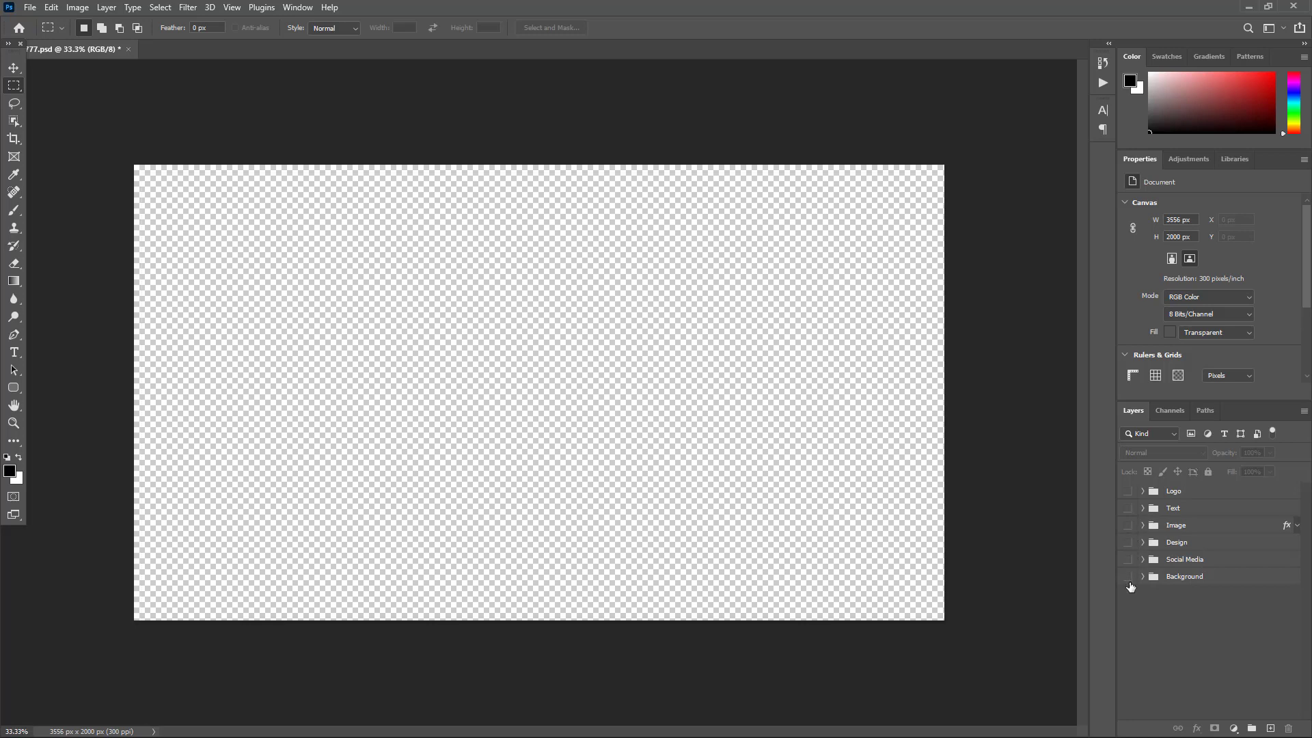
left_click(1128, 576)
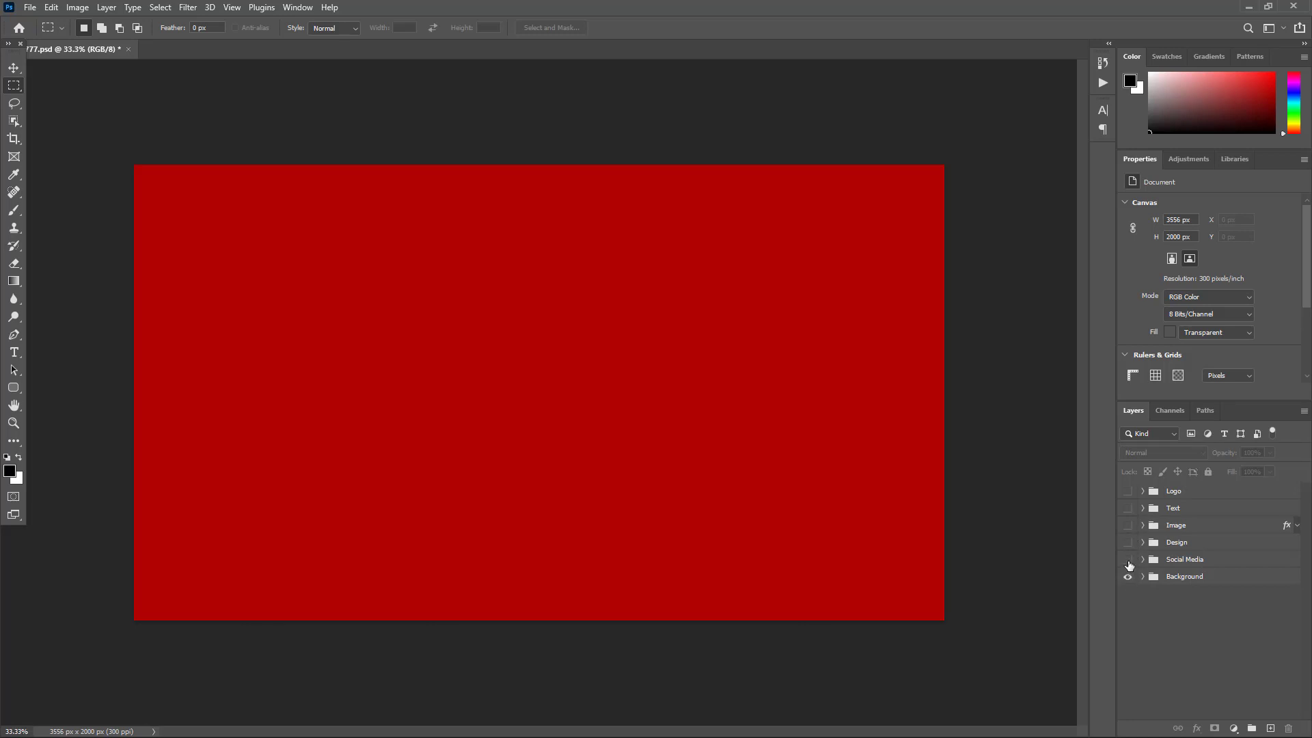
left_click(1128, 560)
left_click(1129, 543)
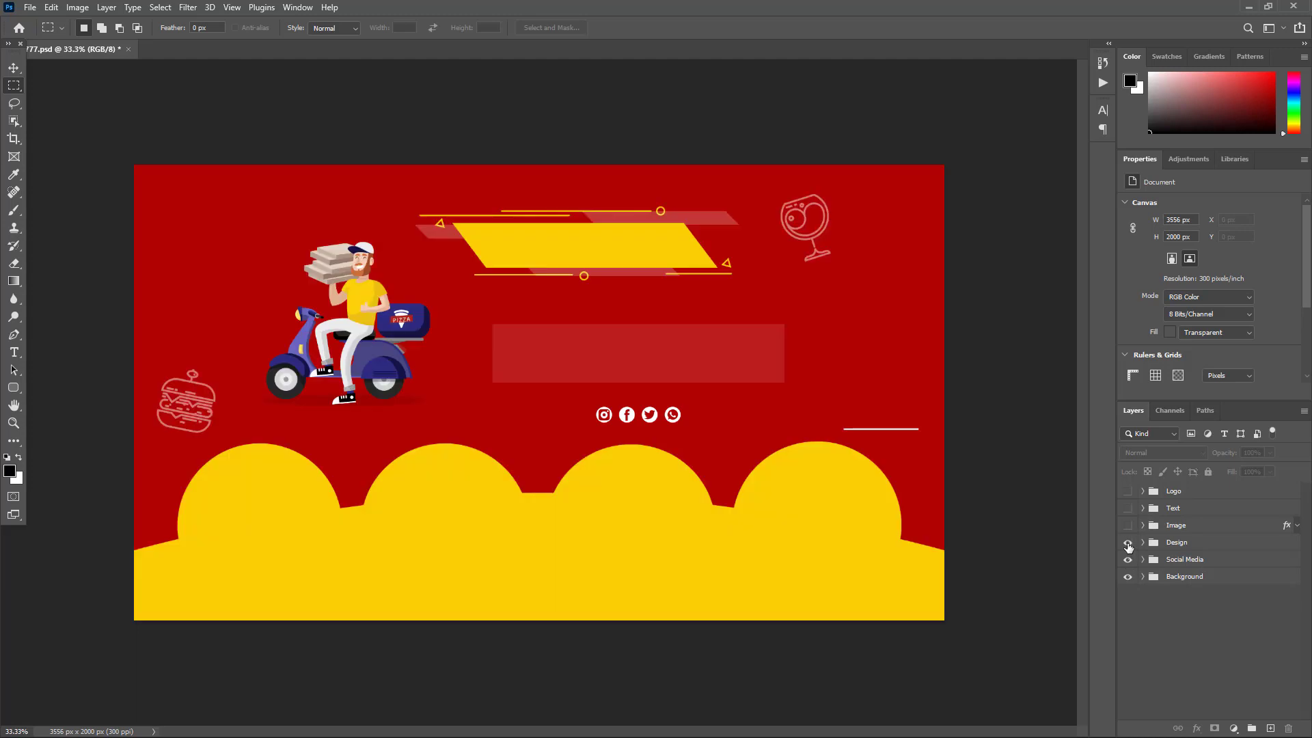
left_click(1127, 525)
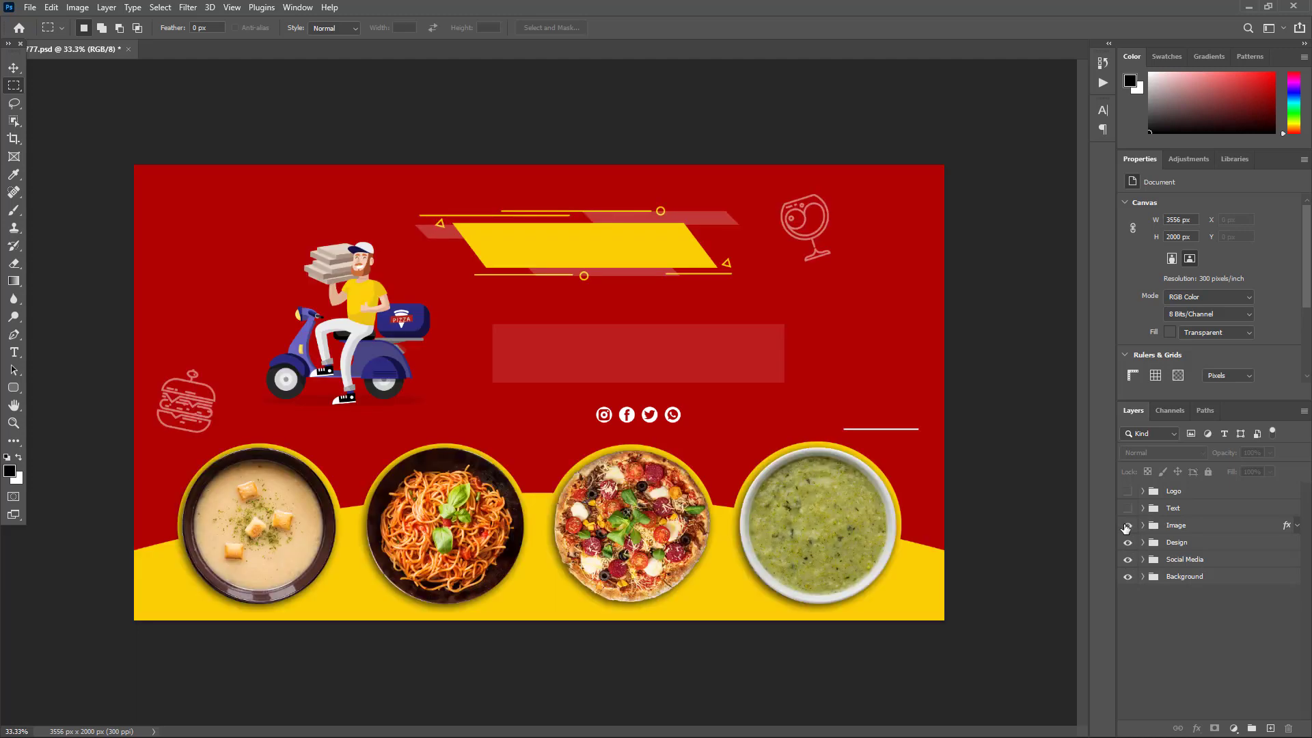
left_click(1127, 508)
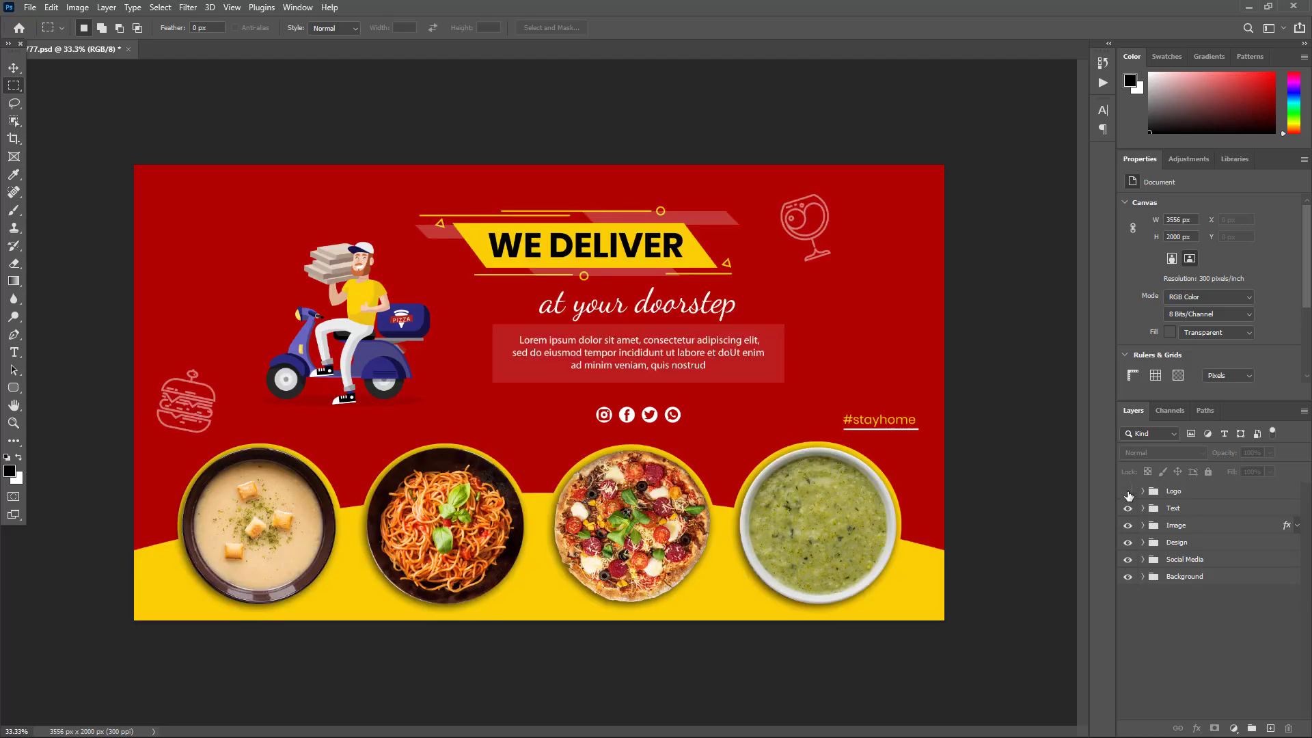
left_click(1128, 491)
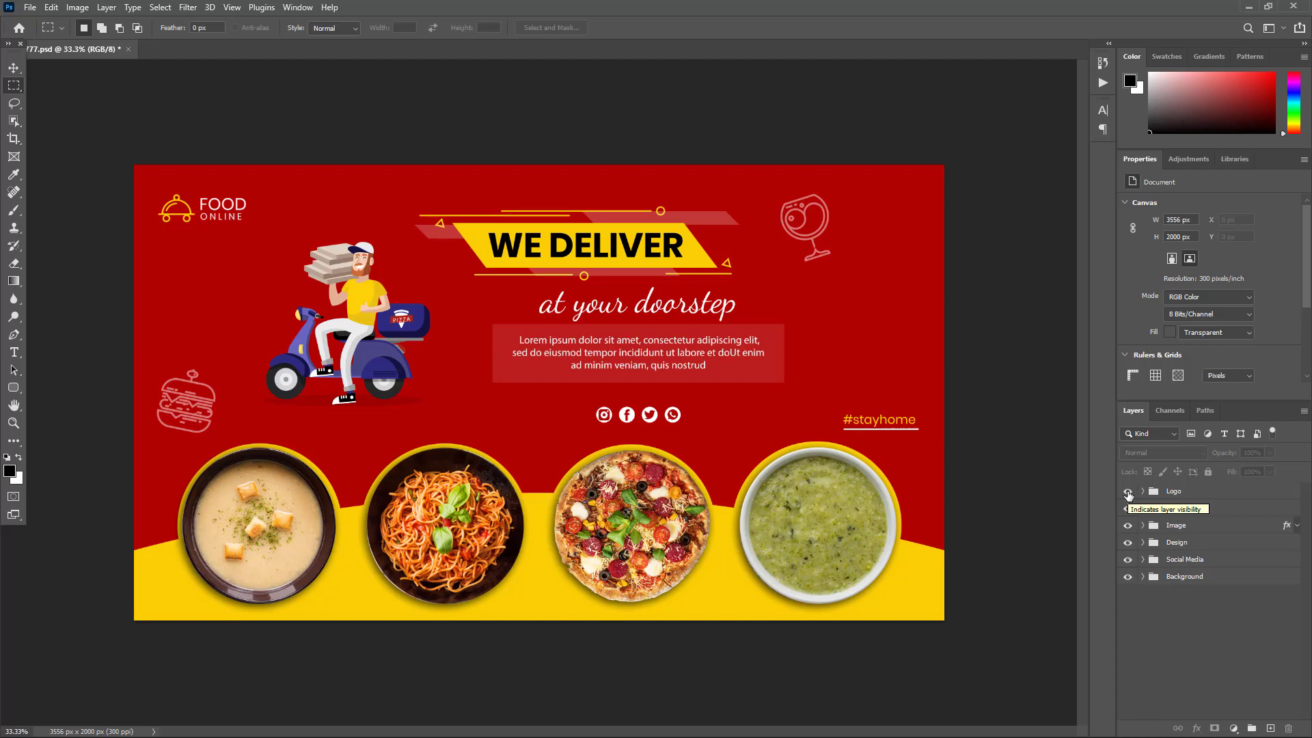
- Expand and collapse each group from Logo to Background to inspect its contents
left_click(1143, 492)
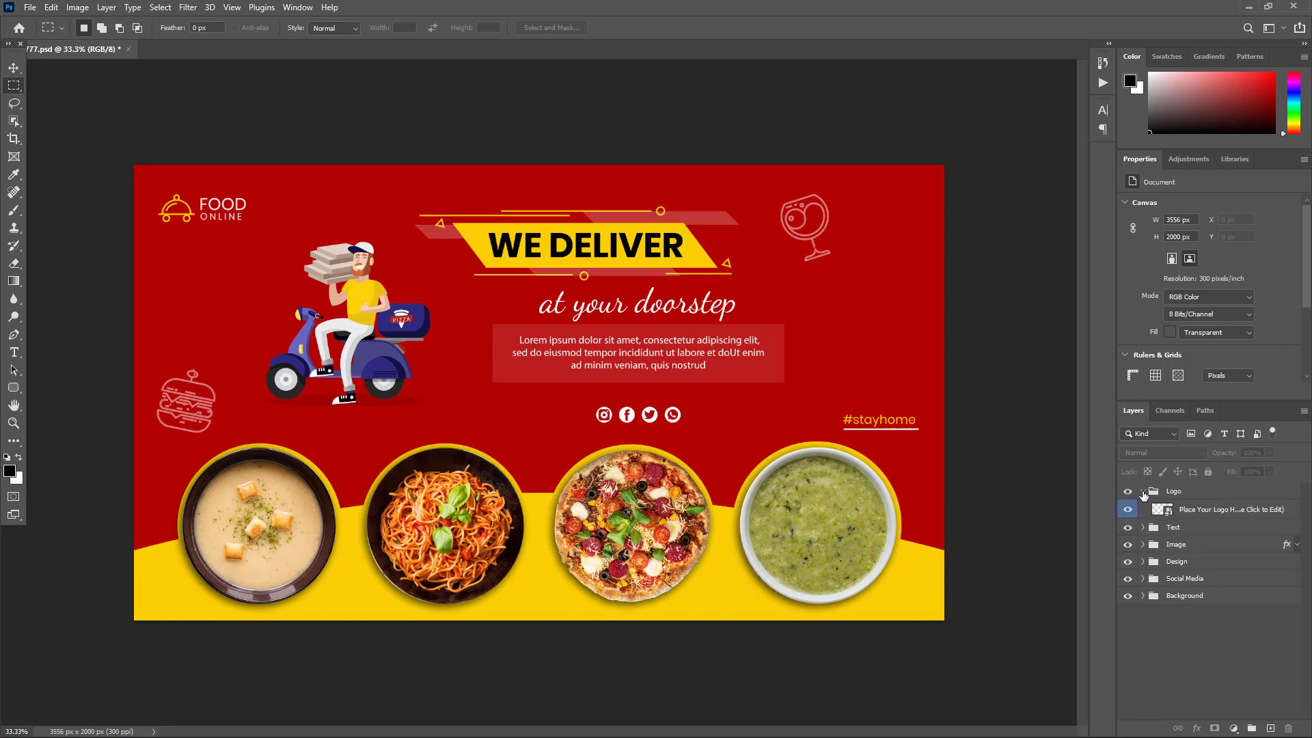
left_click(1144, 492)
left_click(1143, 508)
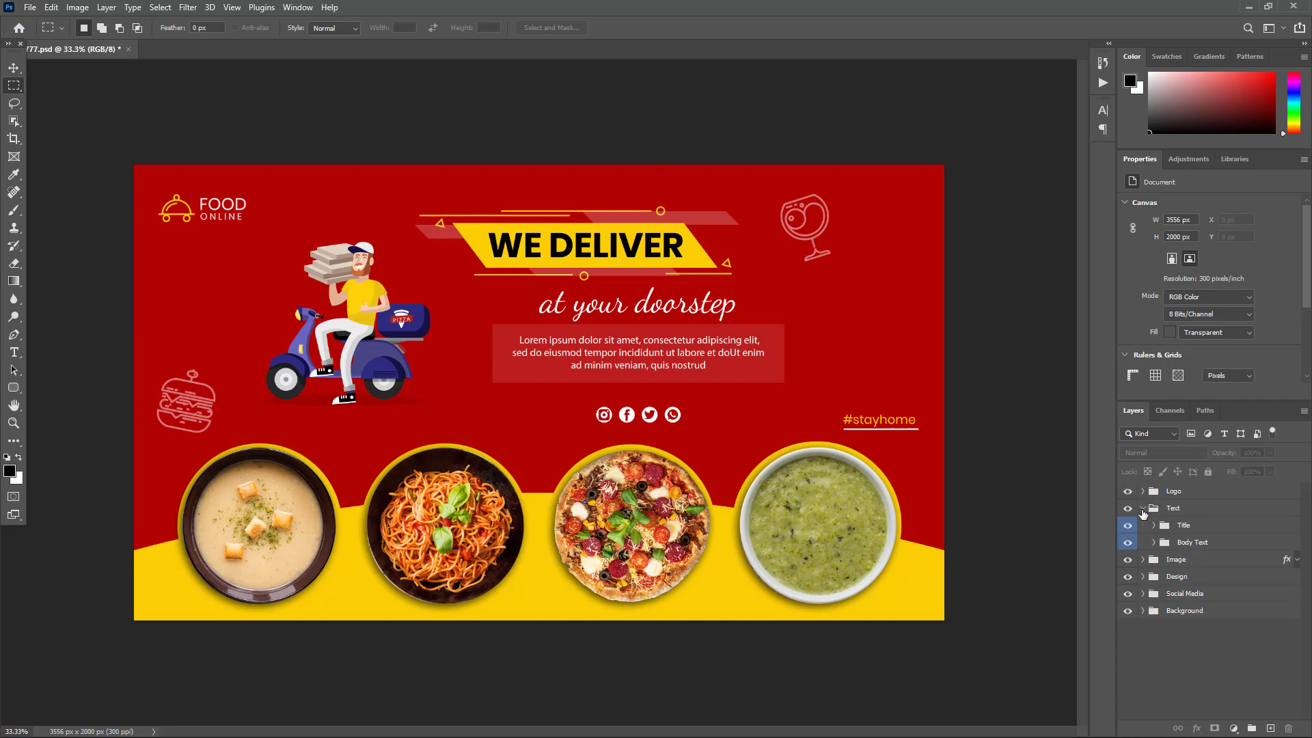
left_click(1143, 509)
left_click(1143, 526)
left_click(1144, 526)
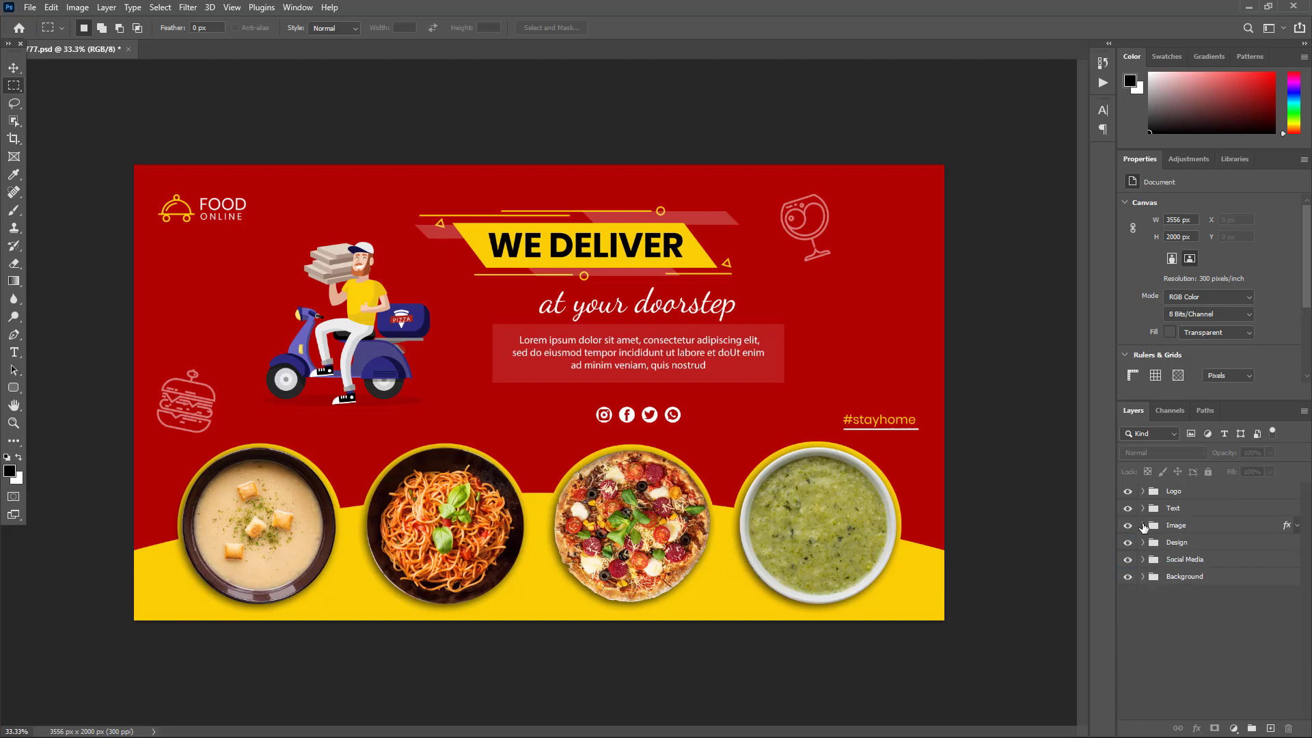
left_click(1143, 543)
left_click(1143, 542)
left_click(1144, 559)
left_click(1144, 560)
left_click(1143, 576)
left_click(1143, 577)
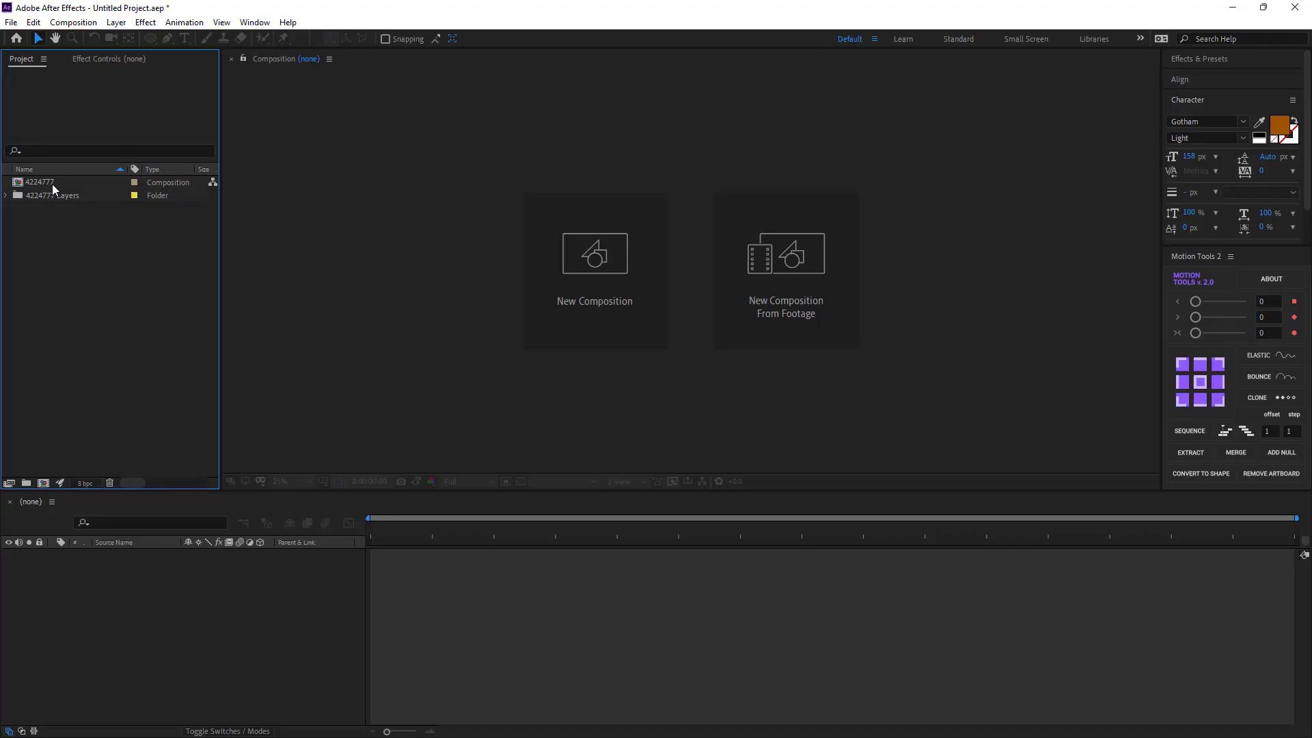
- Open the 4224777 composition from the Project panel
left_click(48, 183)
left_click(71, 258)
left_click(43, 183)
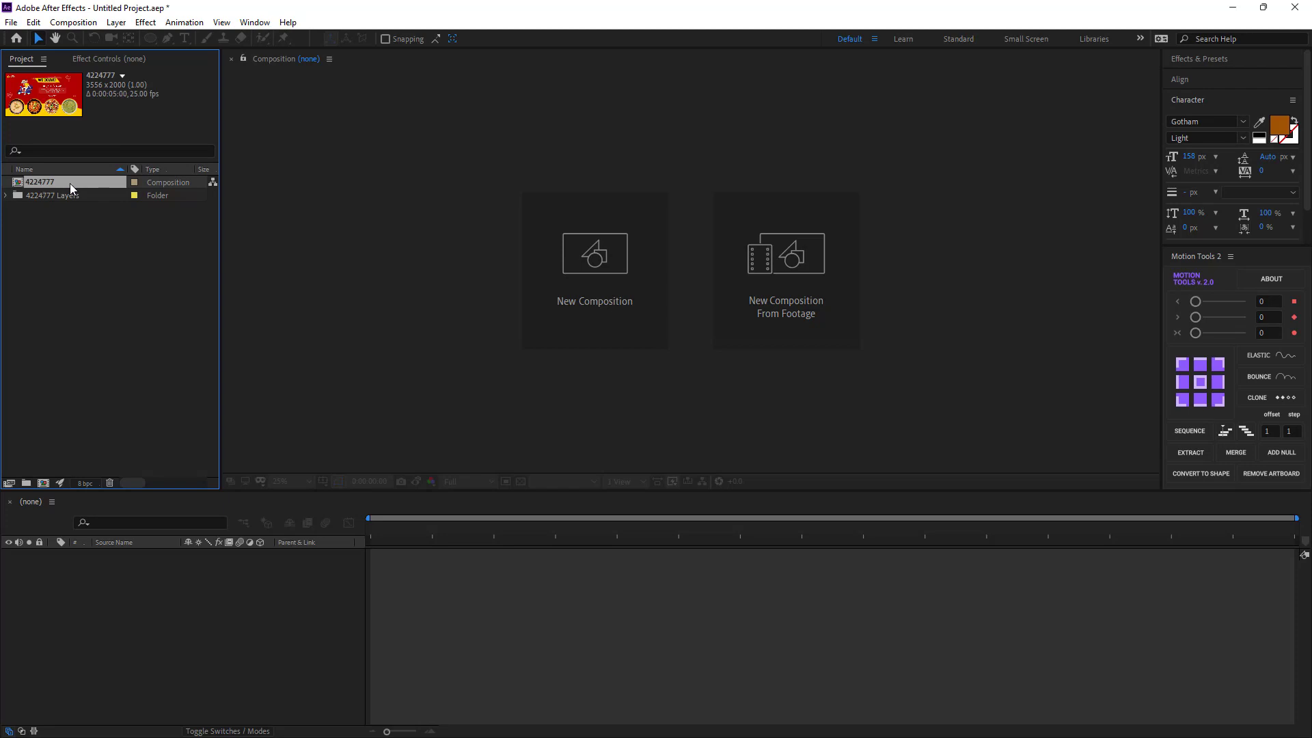
double_click(68, 181)
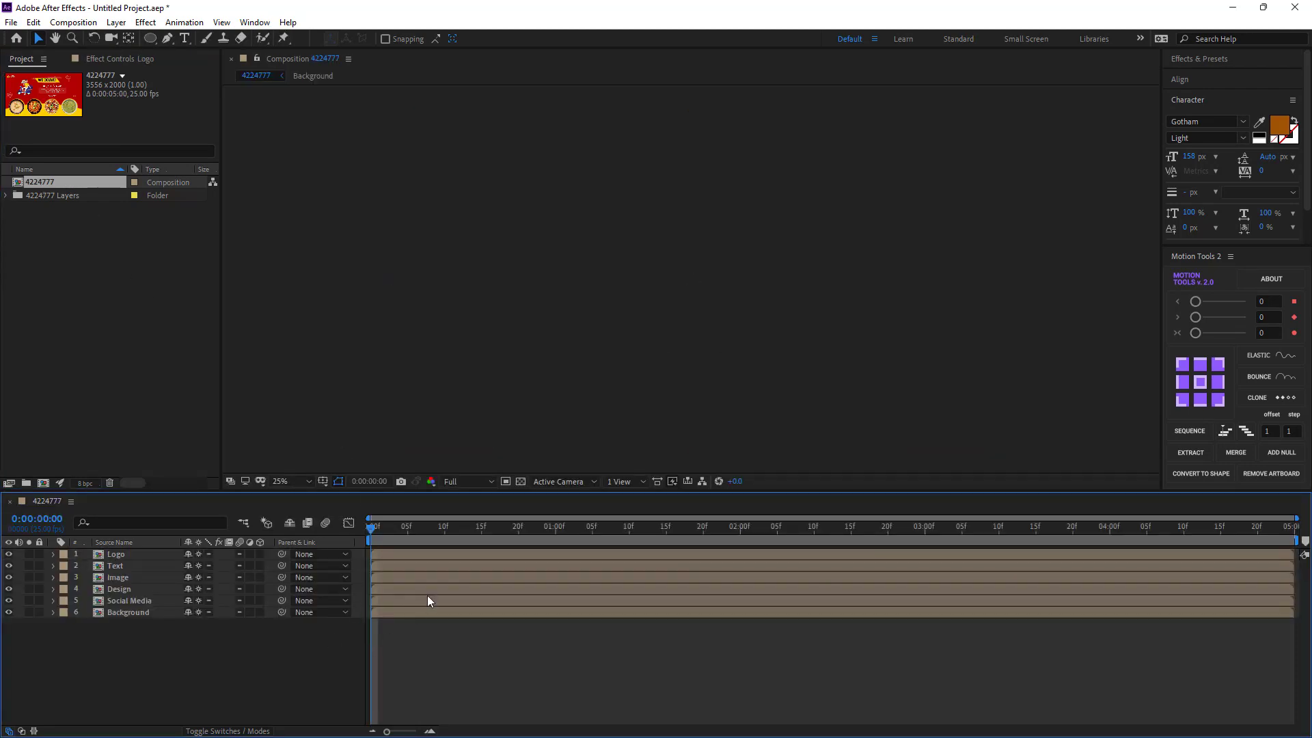
- Scrub to 1 second 10 frames, select Logo, and toggle the Text and Design layers' visibility
left_click_drag(405, 537, 629, 539)
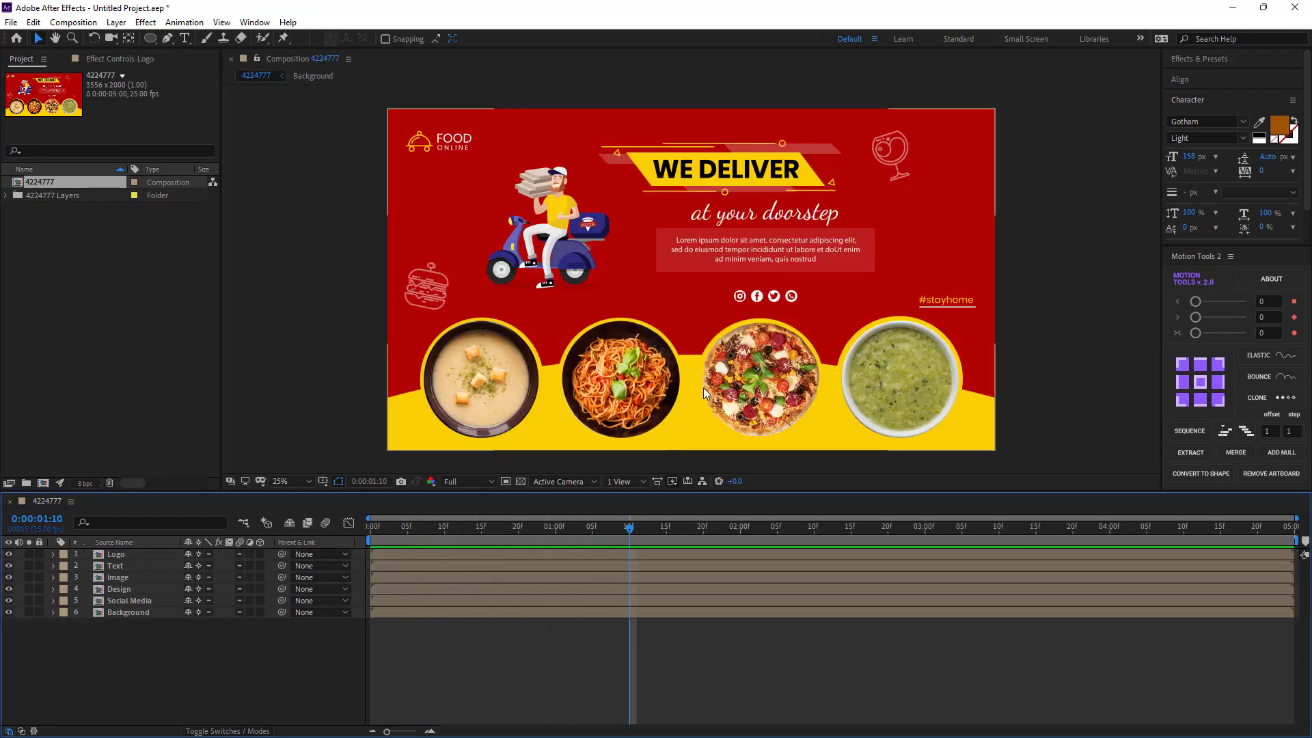
mouse_move(703, 388)
left_mouse_down()
mouse_move(698, 360)
mouse_move(685, 366)
left_mouse_up()
left_click(110, 554)
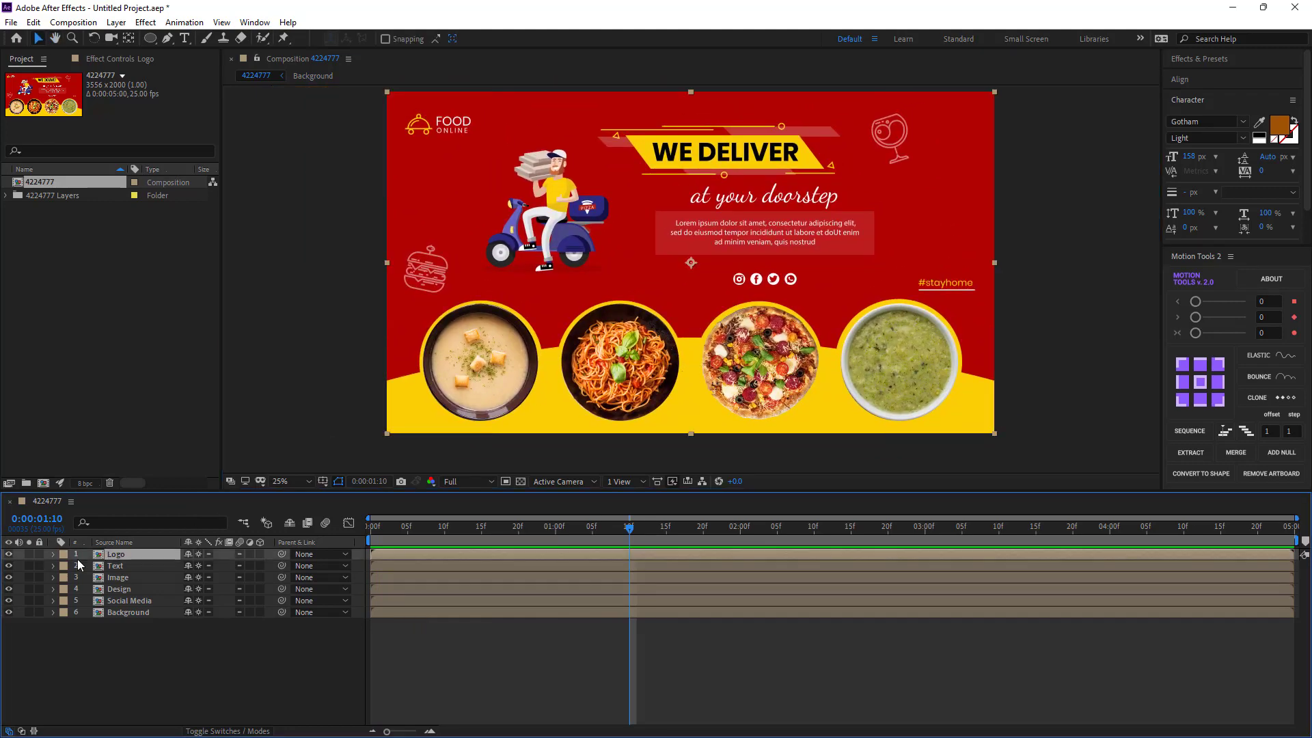
left_click(8, 566)
left_click(8, 566)
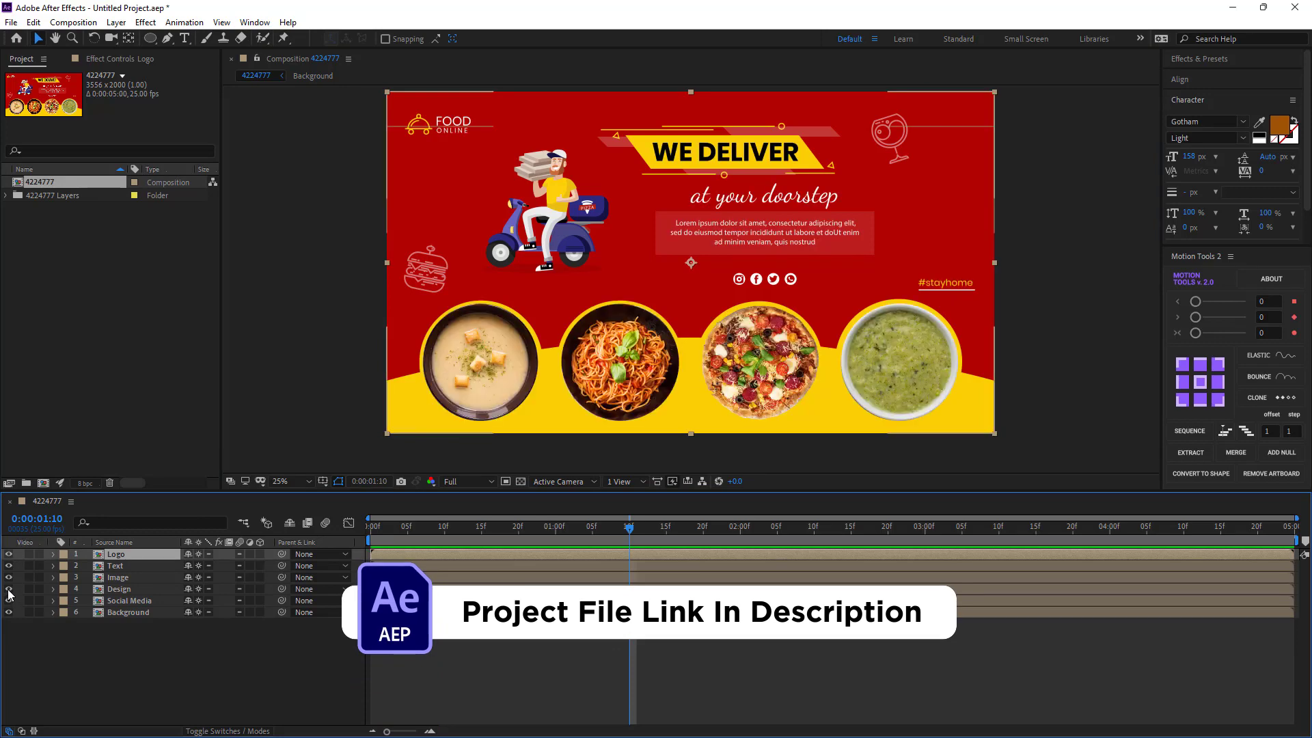
left_click(8, 589)
left_click(8, 589)
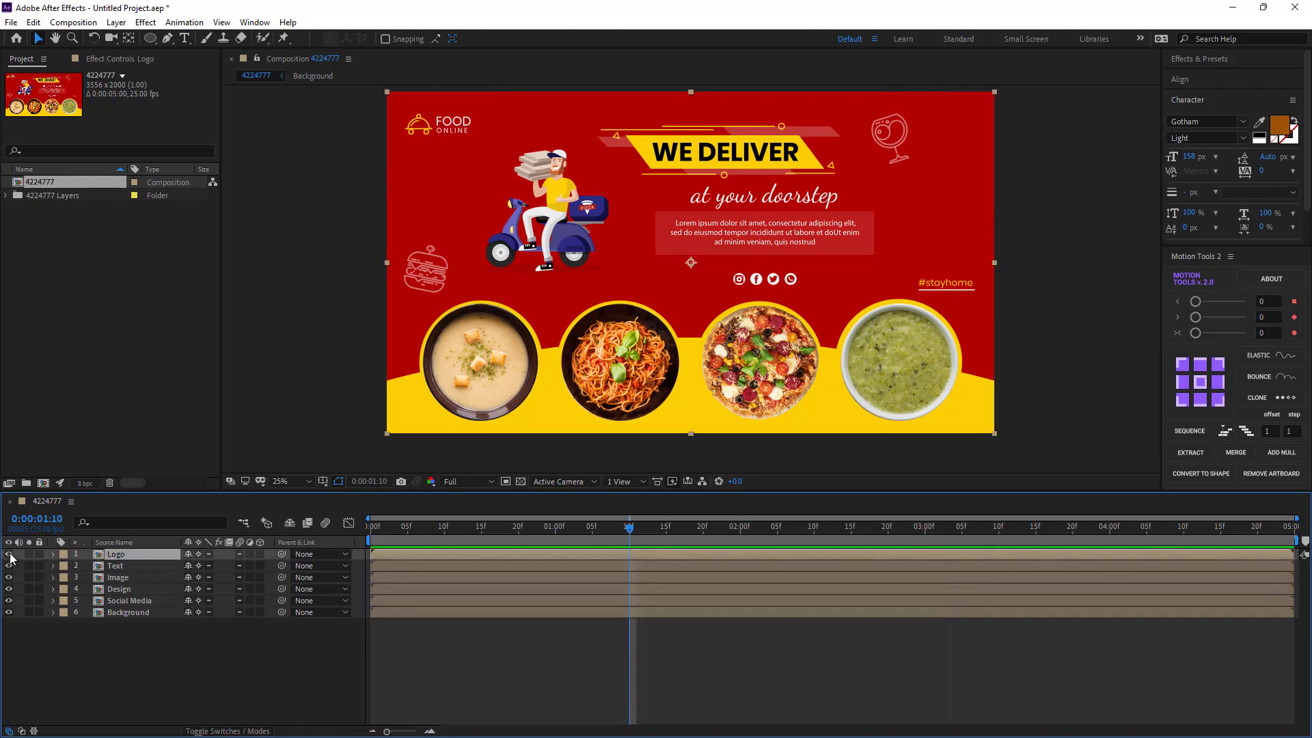
- Open the Logo precomp and zoom the viewer to 100% on the FOOD ONLINE logo
double_click(115, 555)
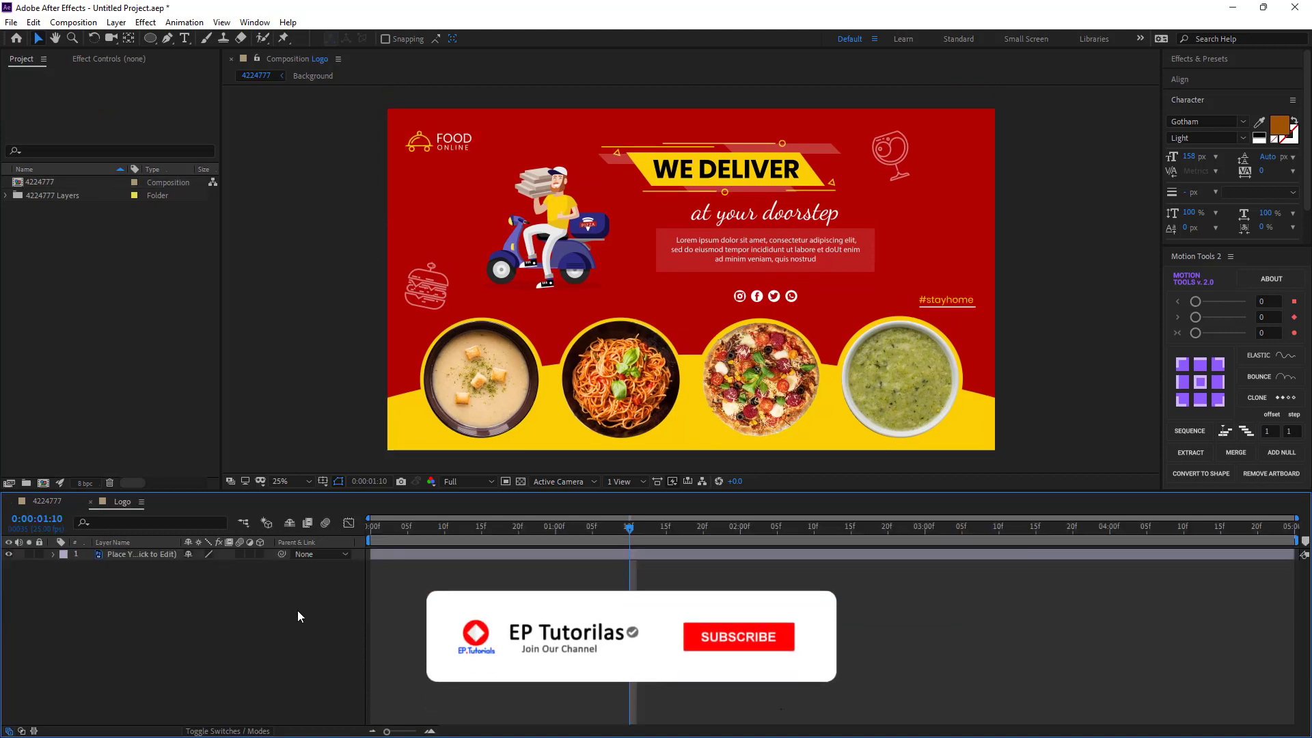
scroll(408, 133, "up", 2)
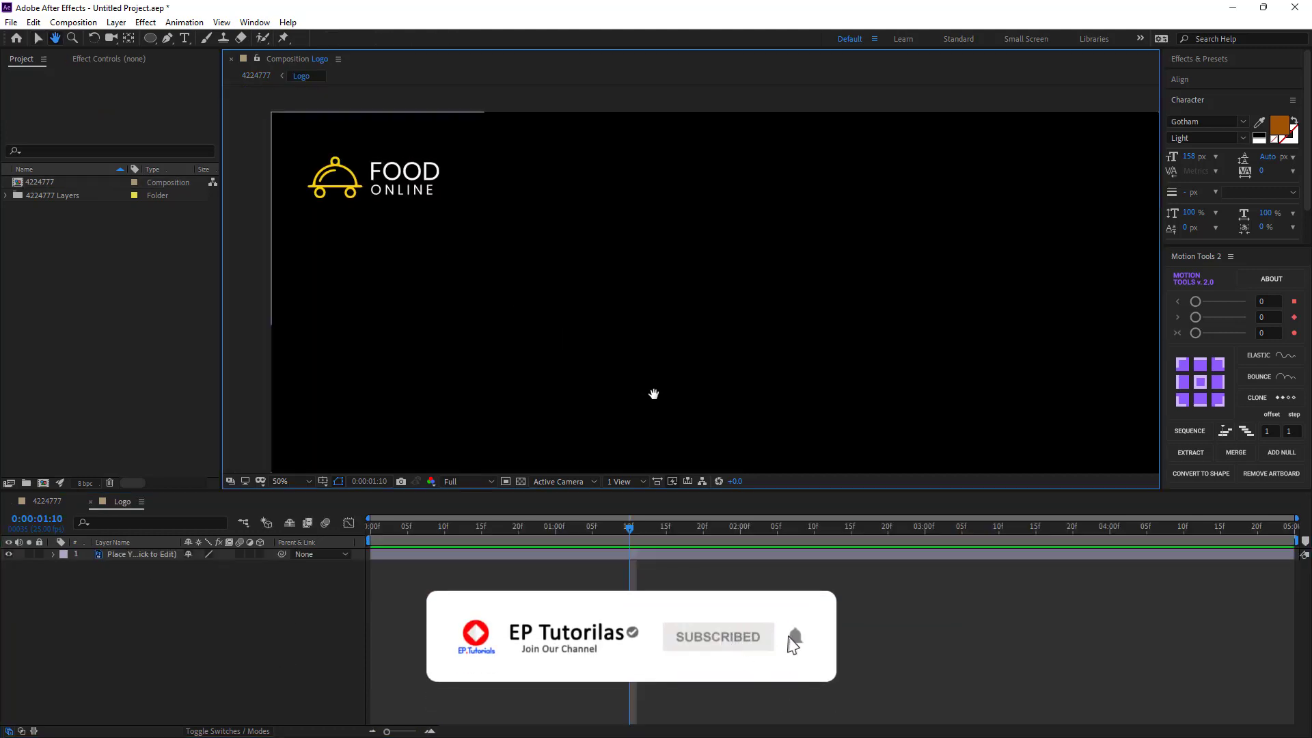
scroll(533, 335, "up", 2)
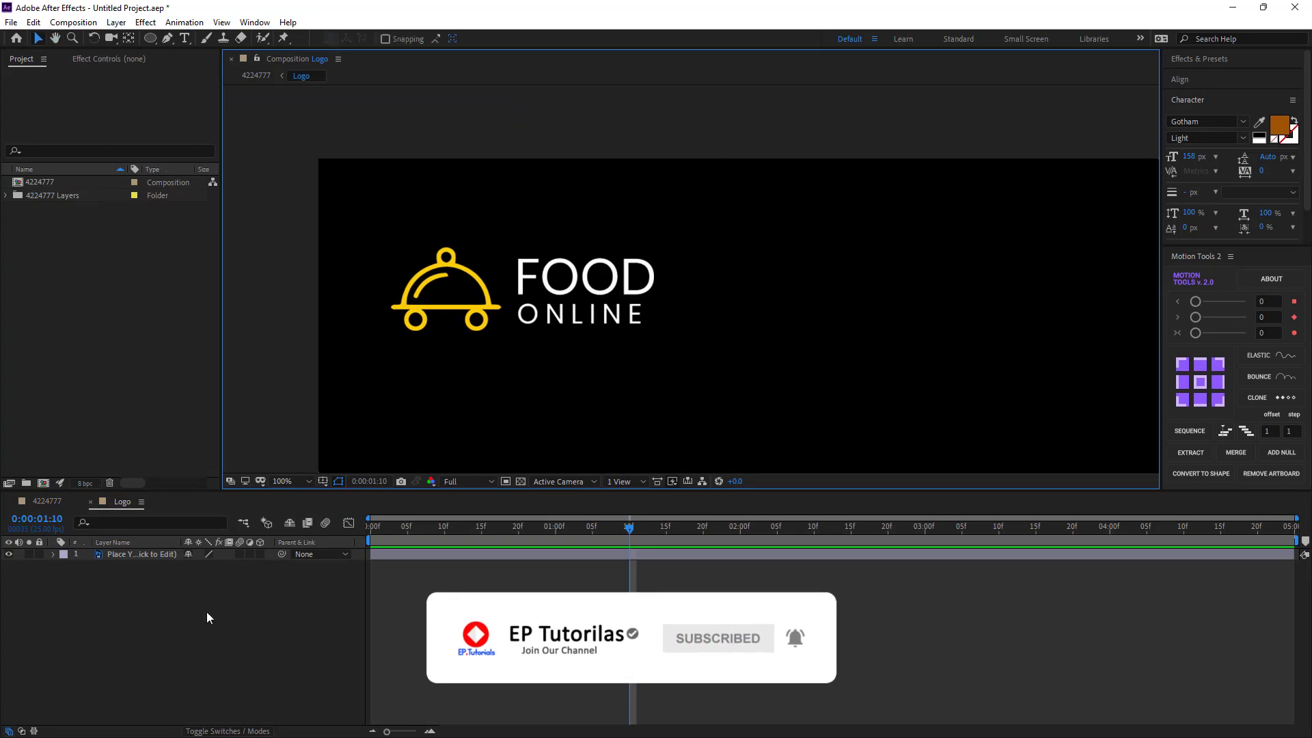
left_click(140, 555)
left_click(179, 599)
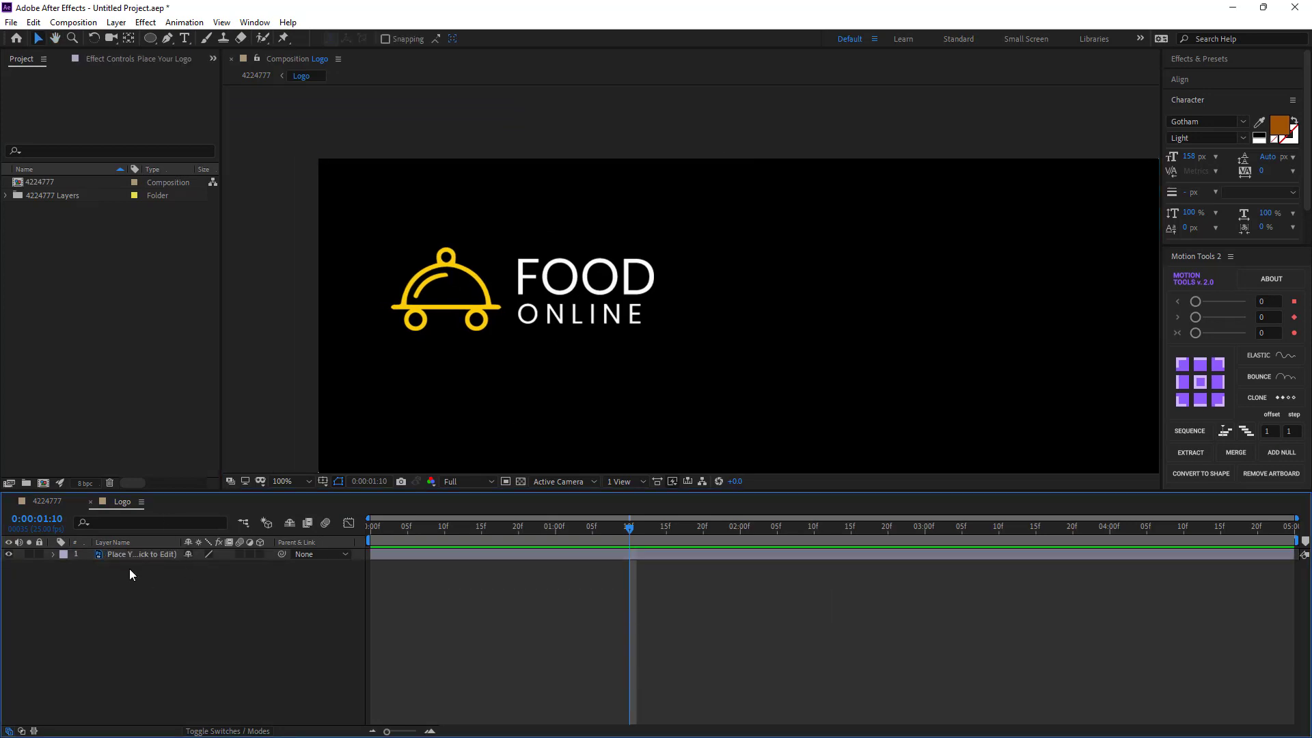
left_click(129, 553)
left_click(152, 581)
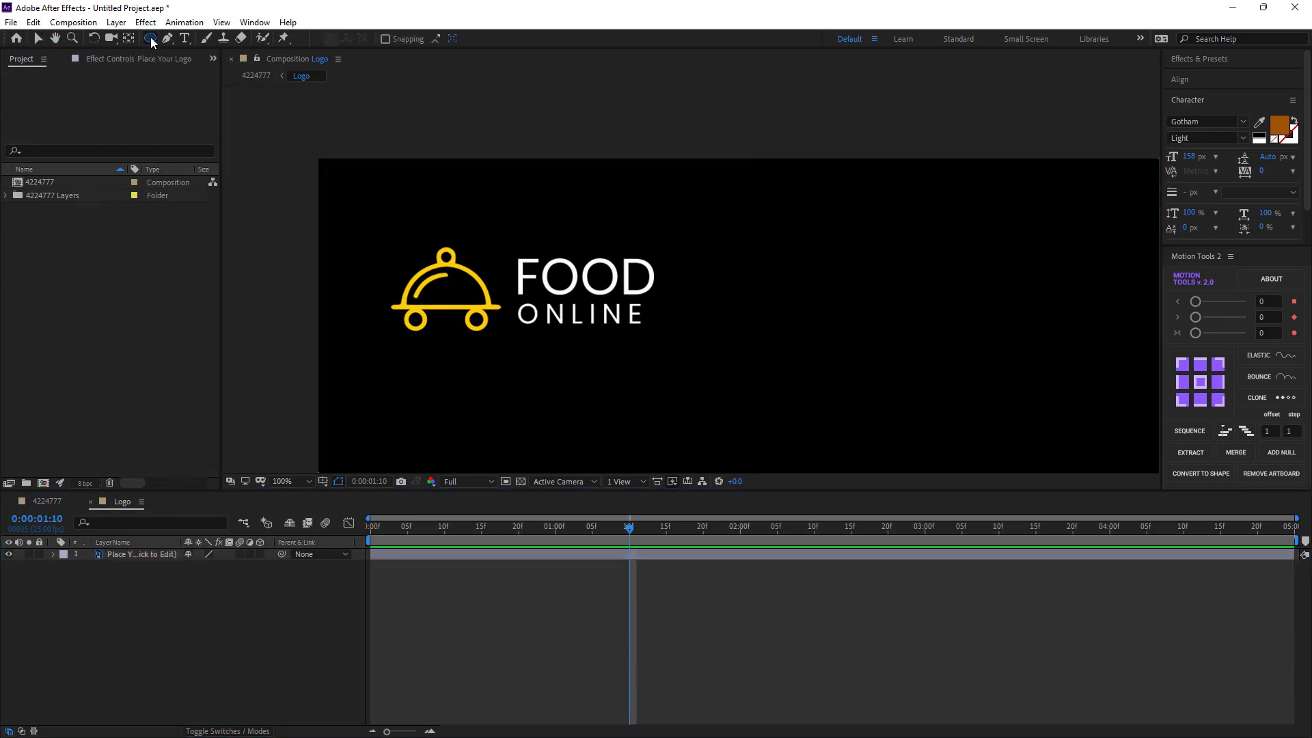
- Draw a rectangle mask around the FOOD ONLINE lettering, centre the anchor, and duplicate the layer
left_click_drag(149, 39, 198, 44)
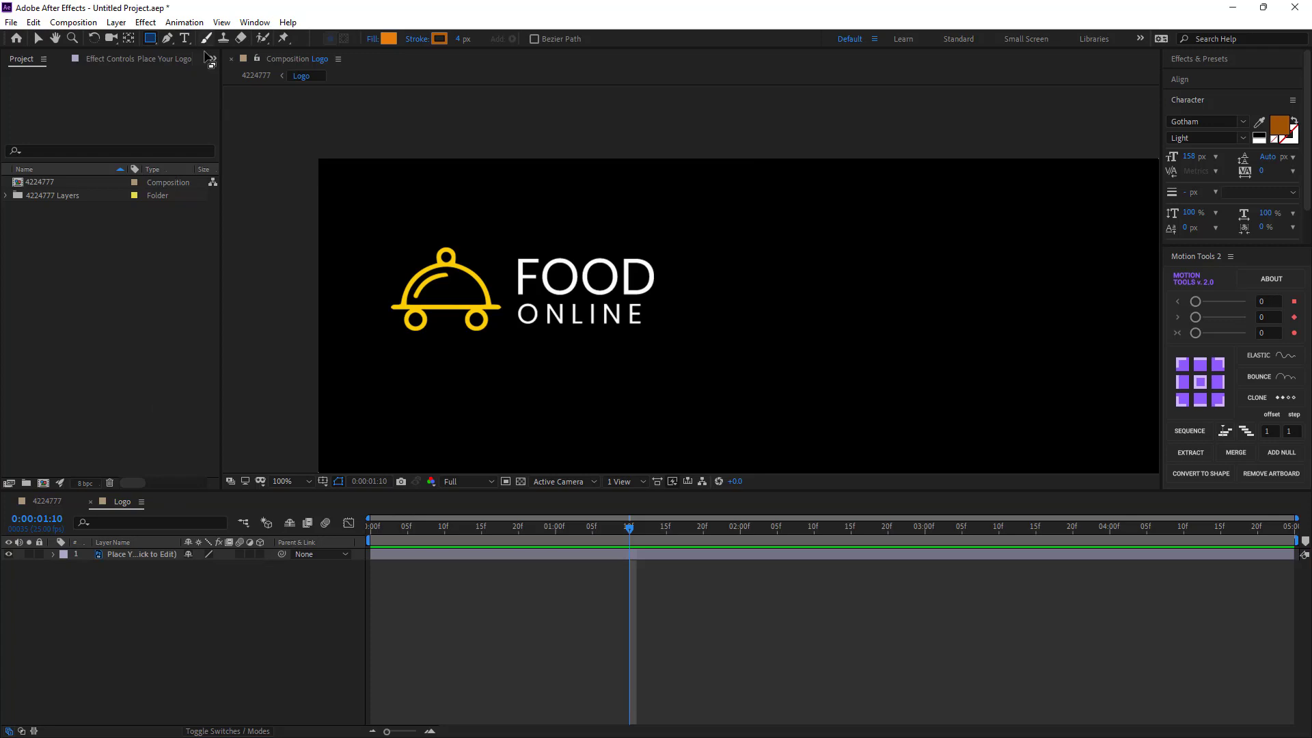
left_click(139, 555)
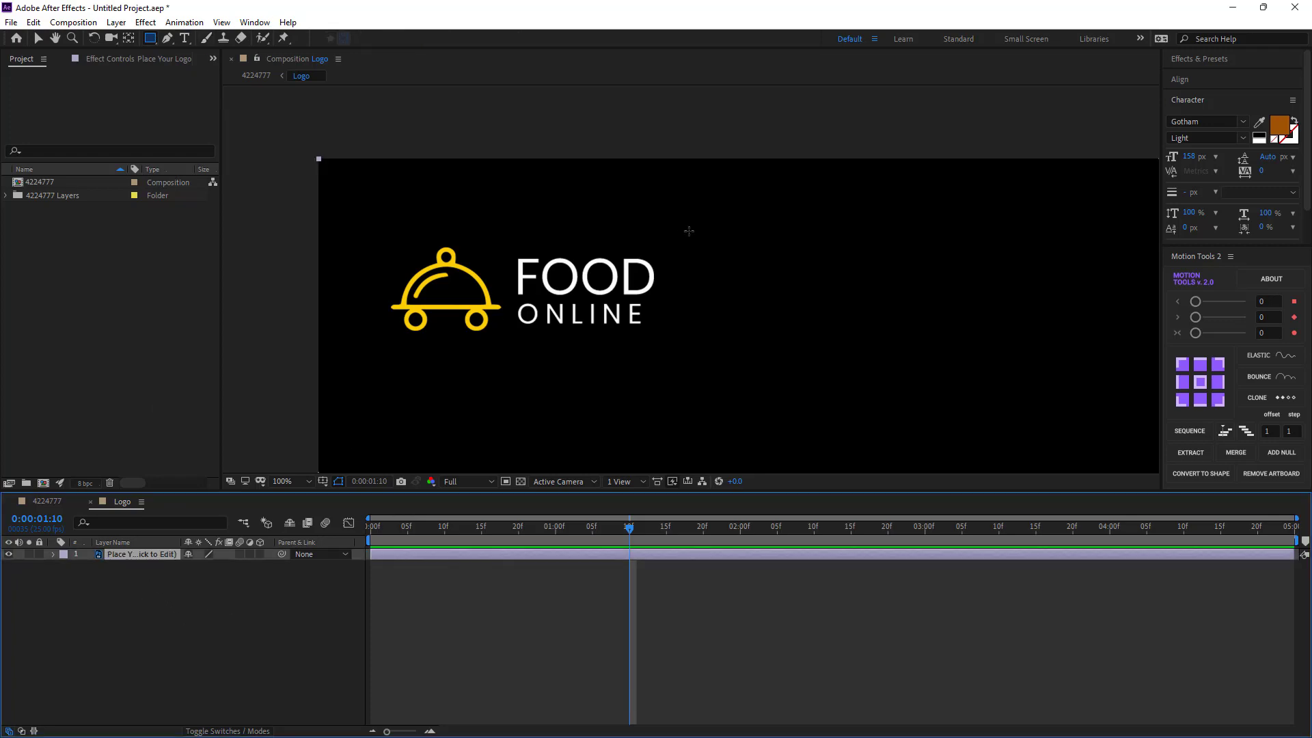
left_click_drag(691, 229, 507, 346)
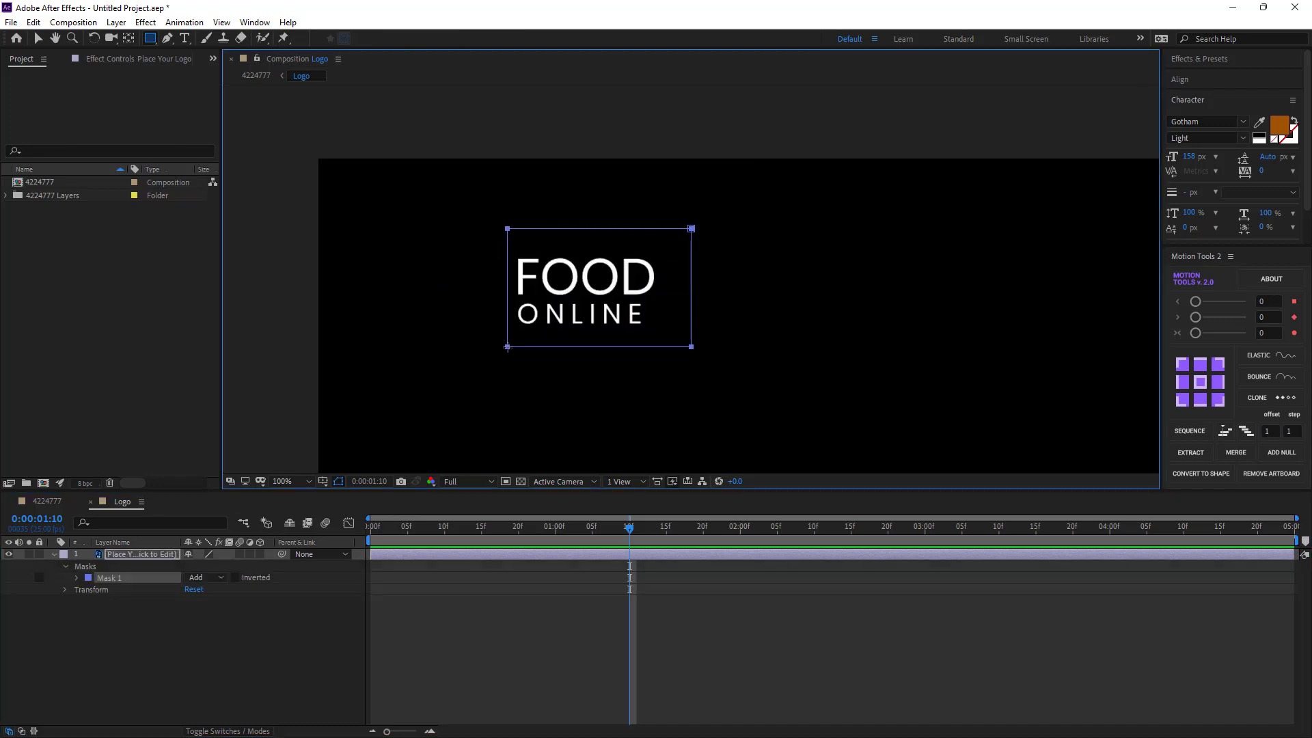
left_click(157, 559)
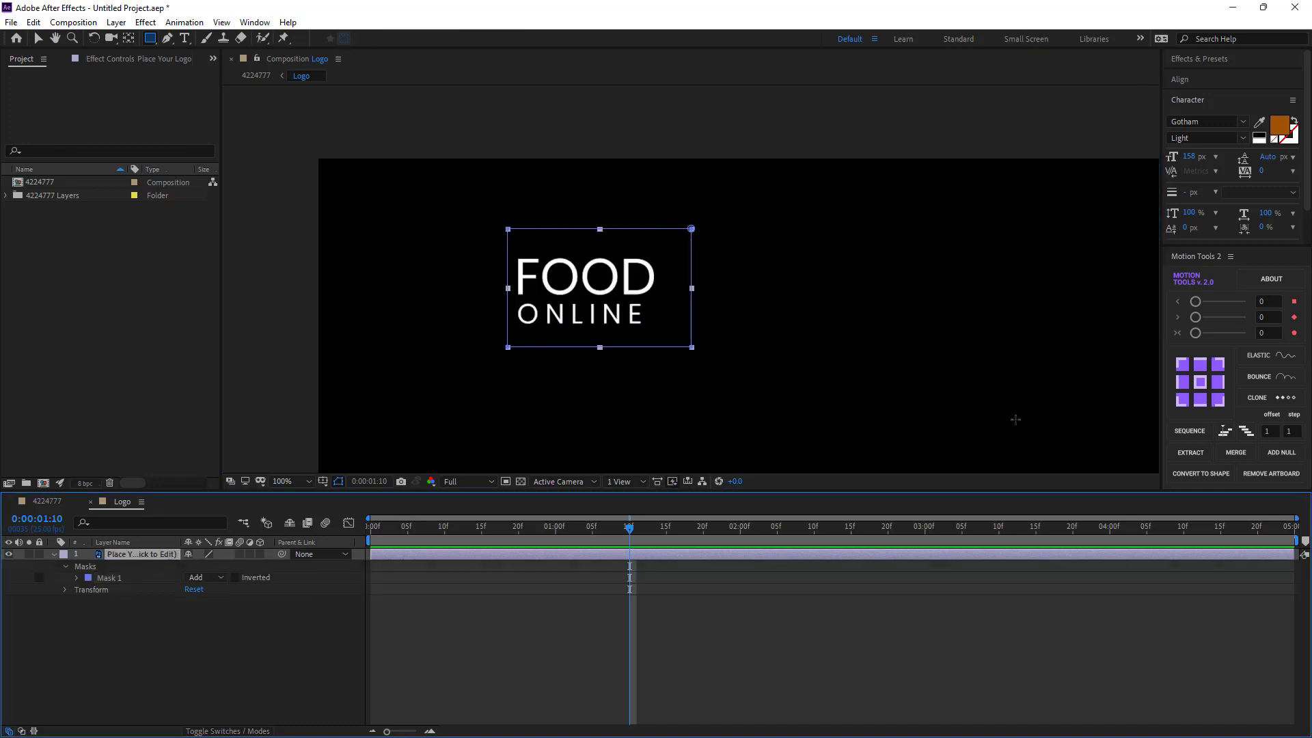
left_click(1200, 382)
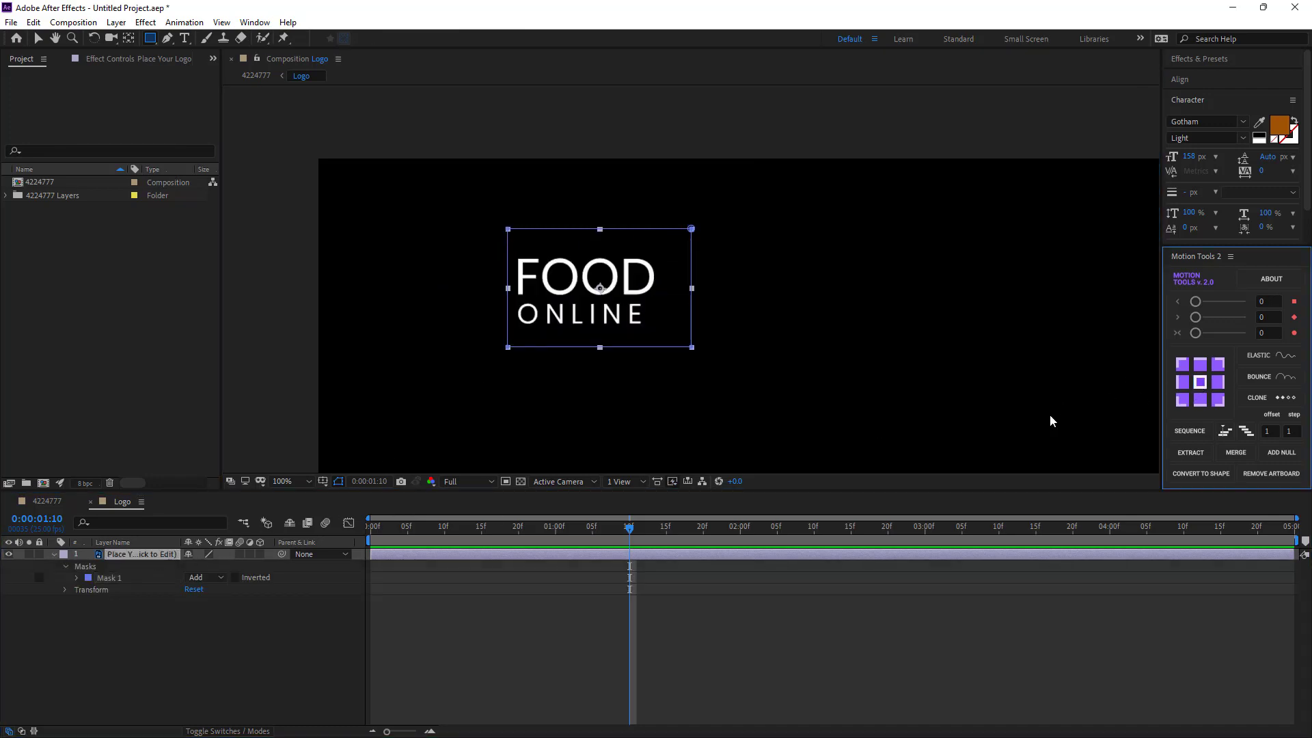
left_click(122, 555)
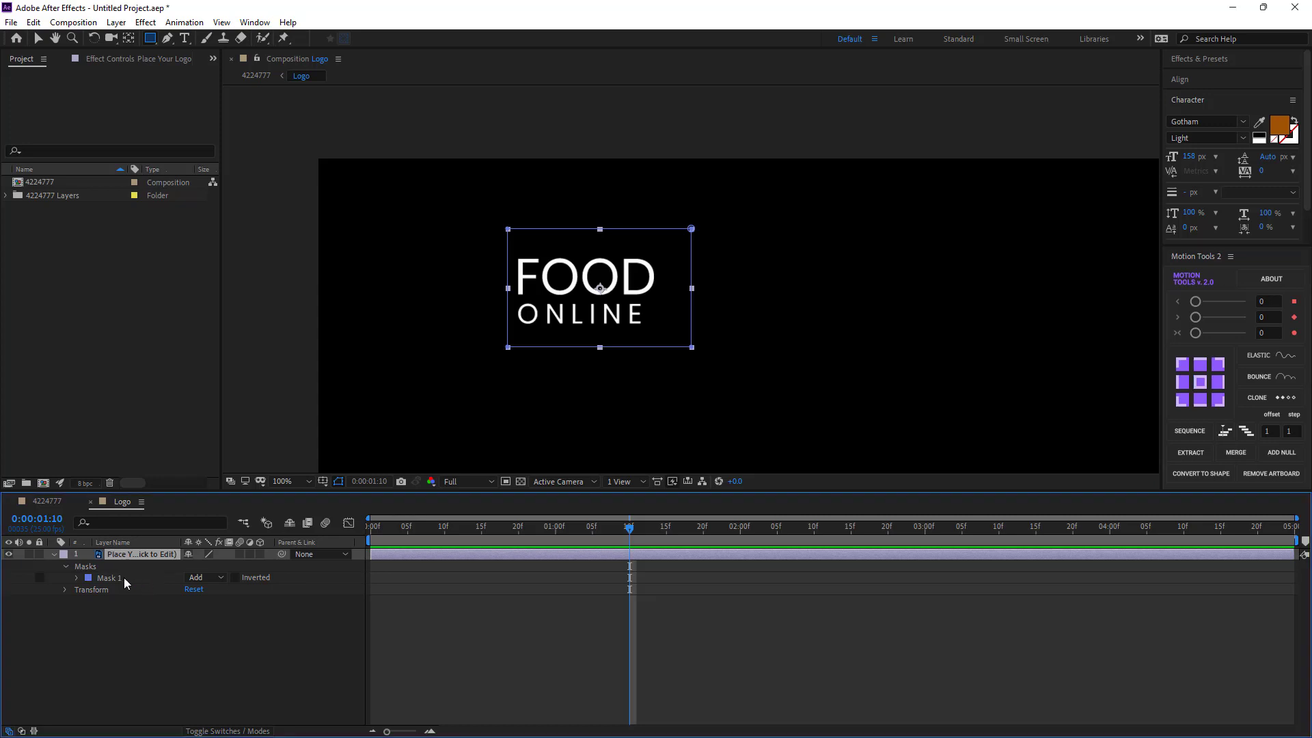
key("ctrl+d")
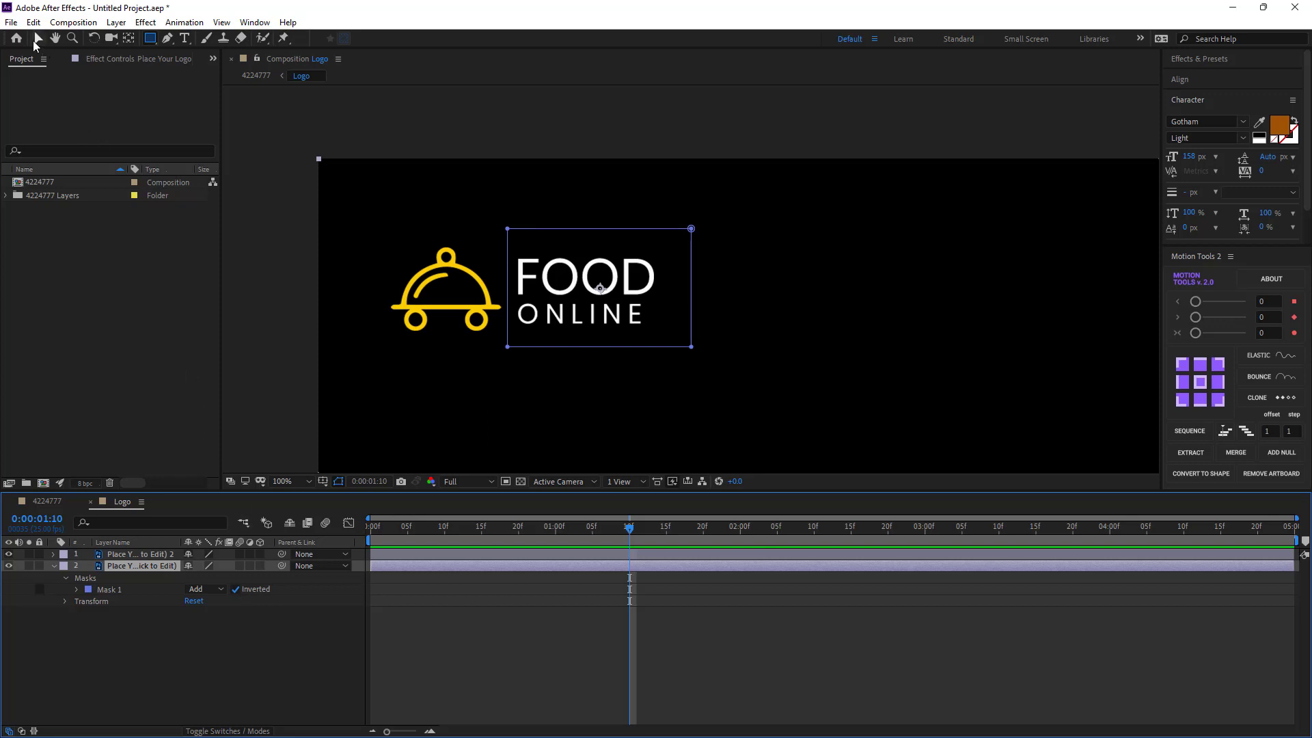
- On the copy, turn off mask inversion and slide Mask 1 left to fit the cloche icon
left_click(35, 39)
left_click(234, 589)
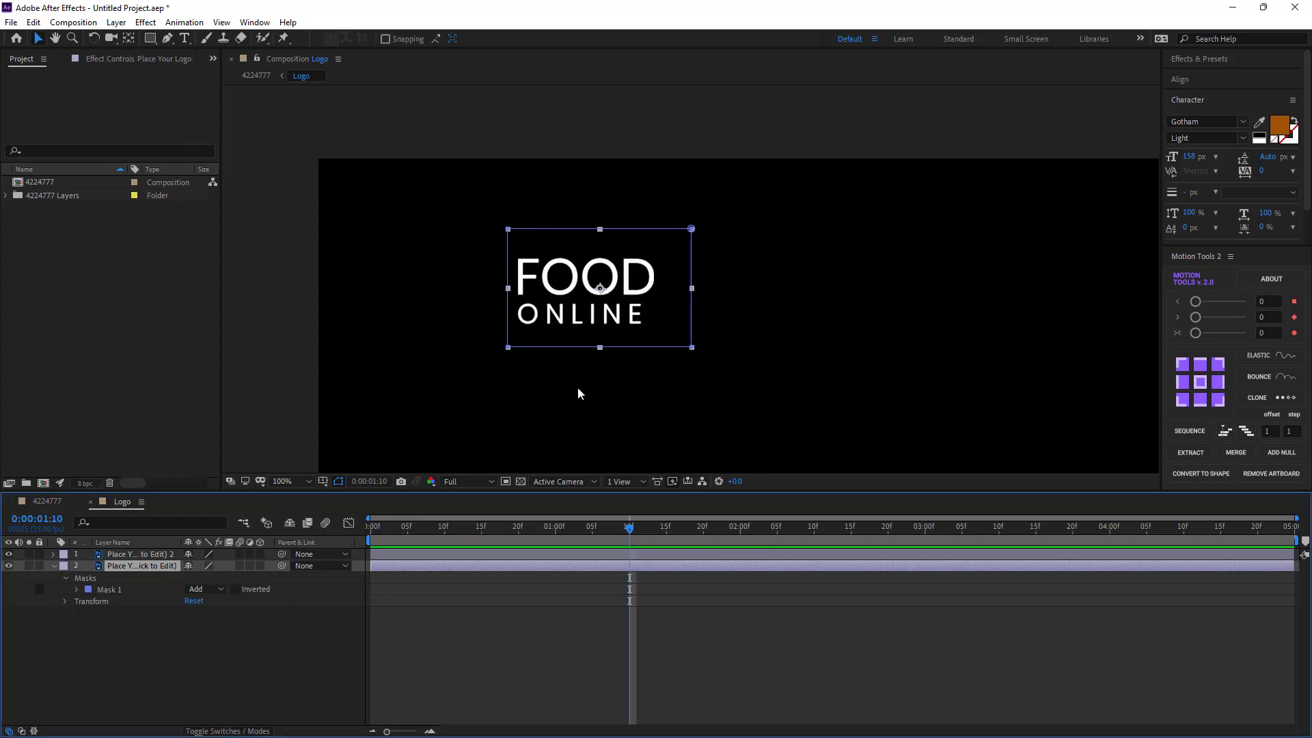
left_click(600, 348)
left_click_drag(655, 306, 475, 308)
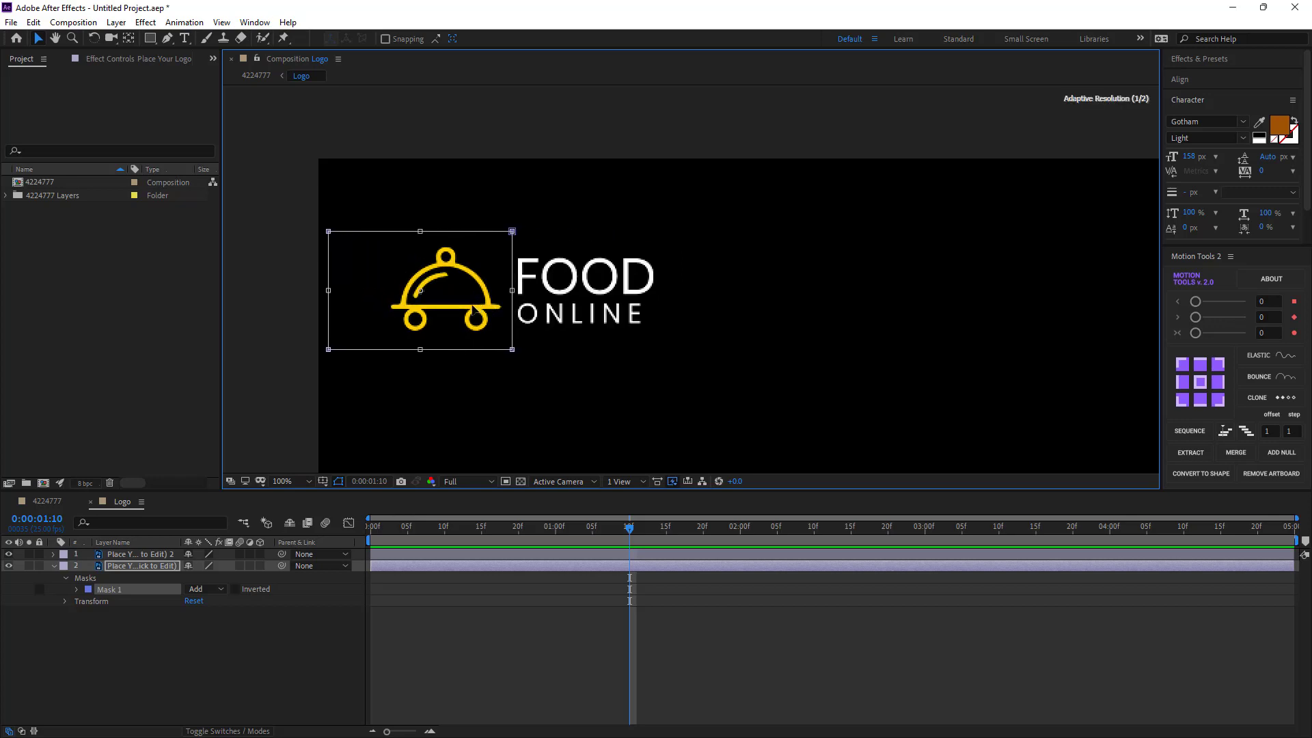
left_click_drag(336, 294, 373, 294)
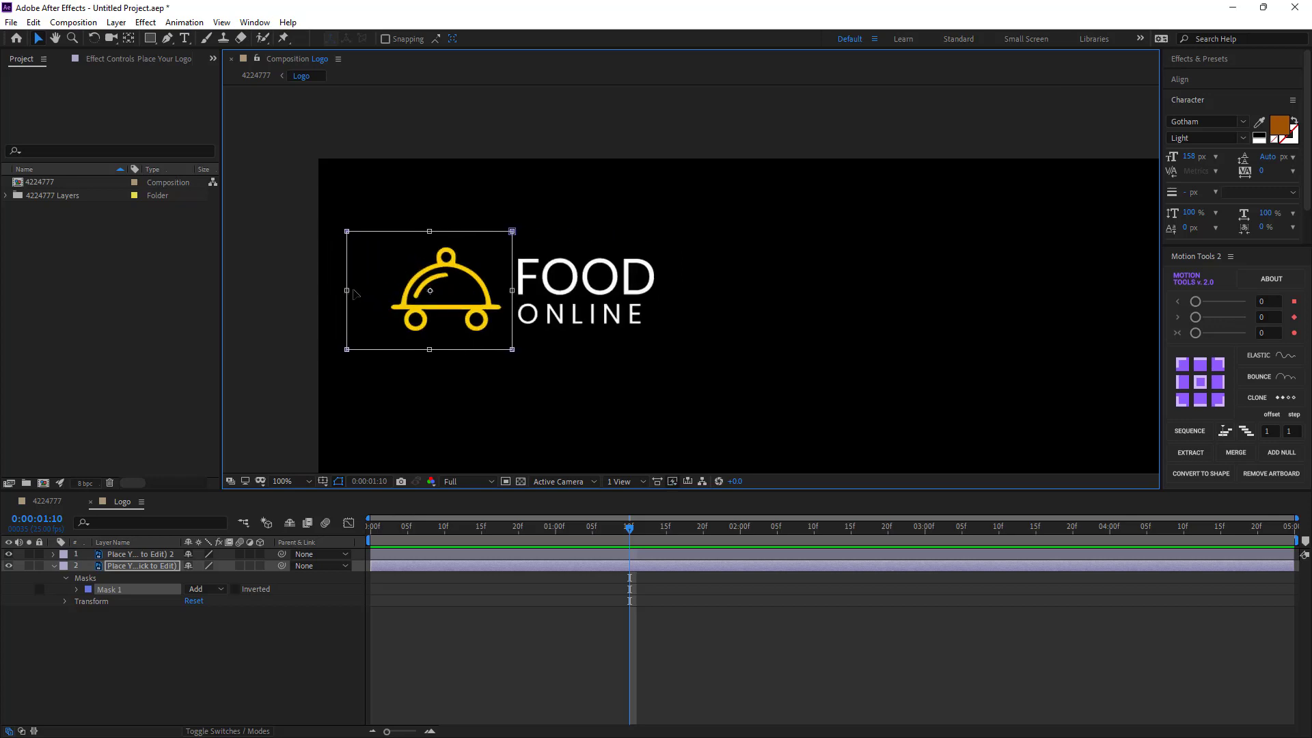
left_click(142, 639)
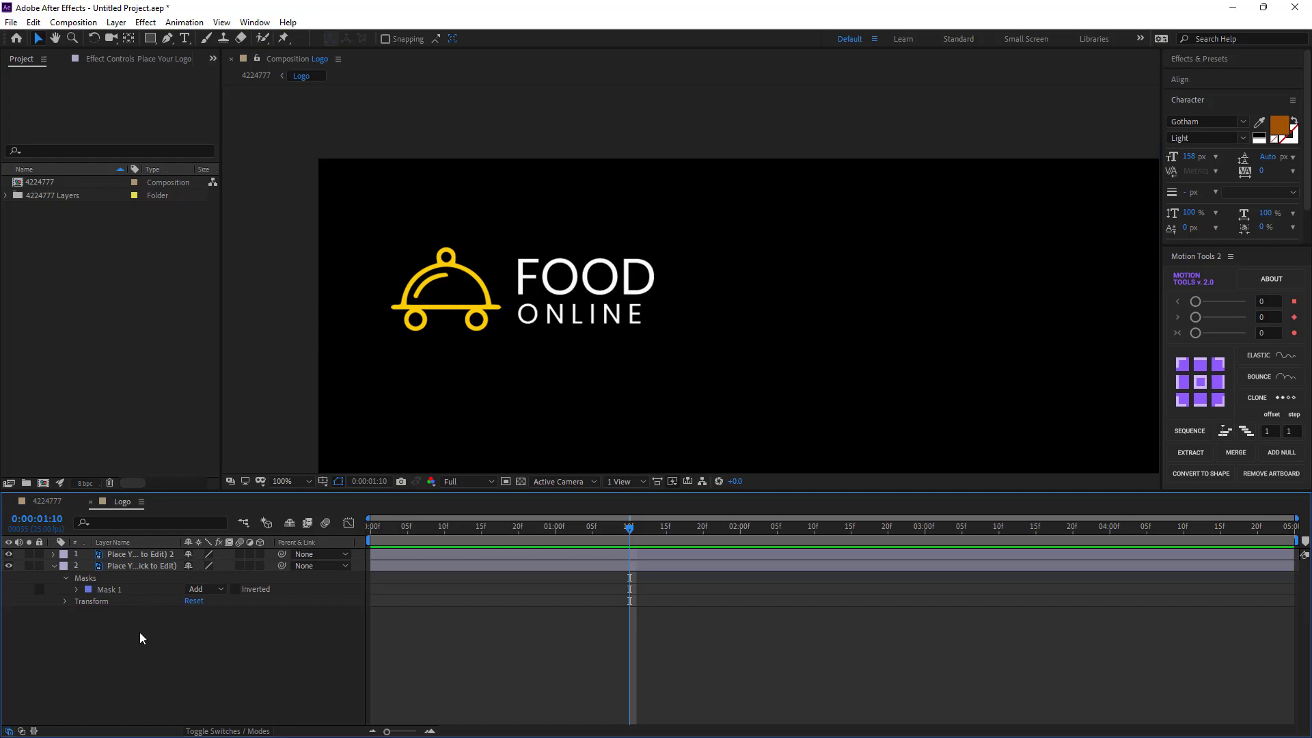
- Centre the cloche layer's anchor point with Motion Tools and collapse the layer
left_click(136, 565)
left_click(1200, 383)
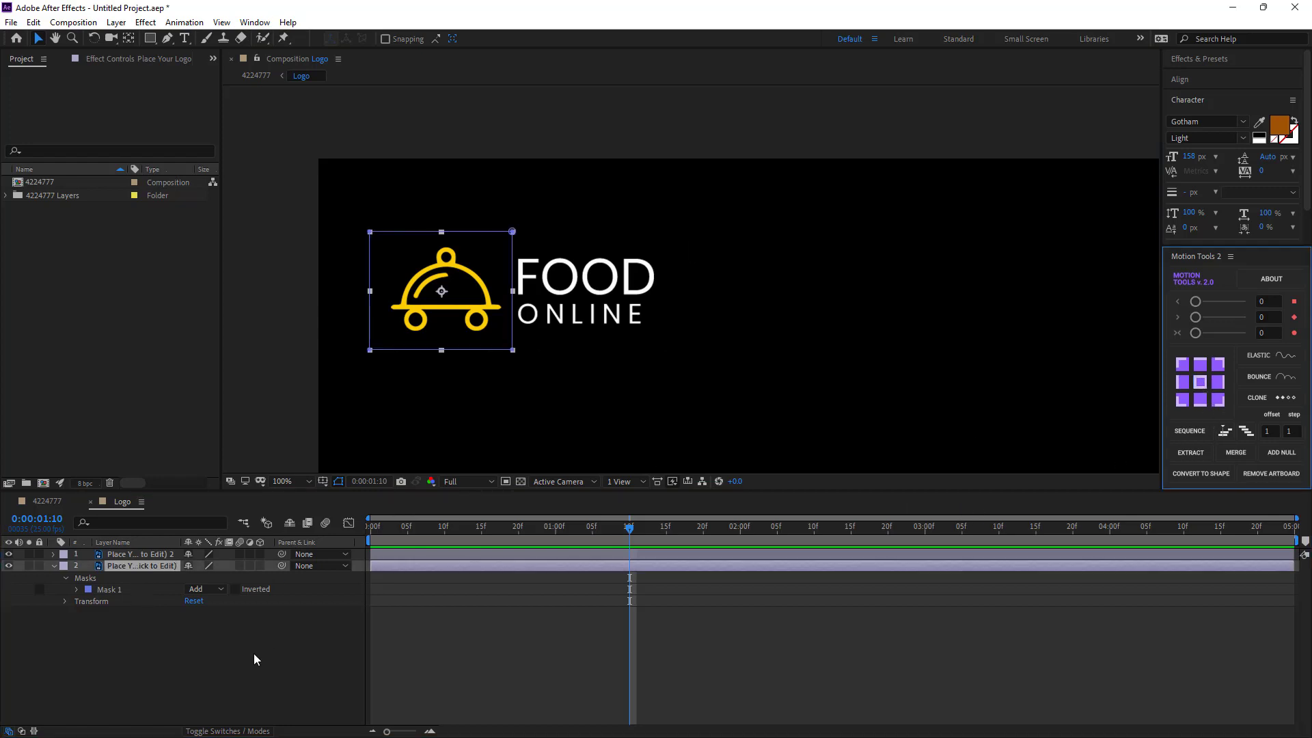
left_click(54, 566)
left_click(223, 642)
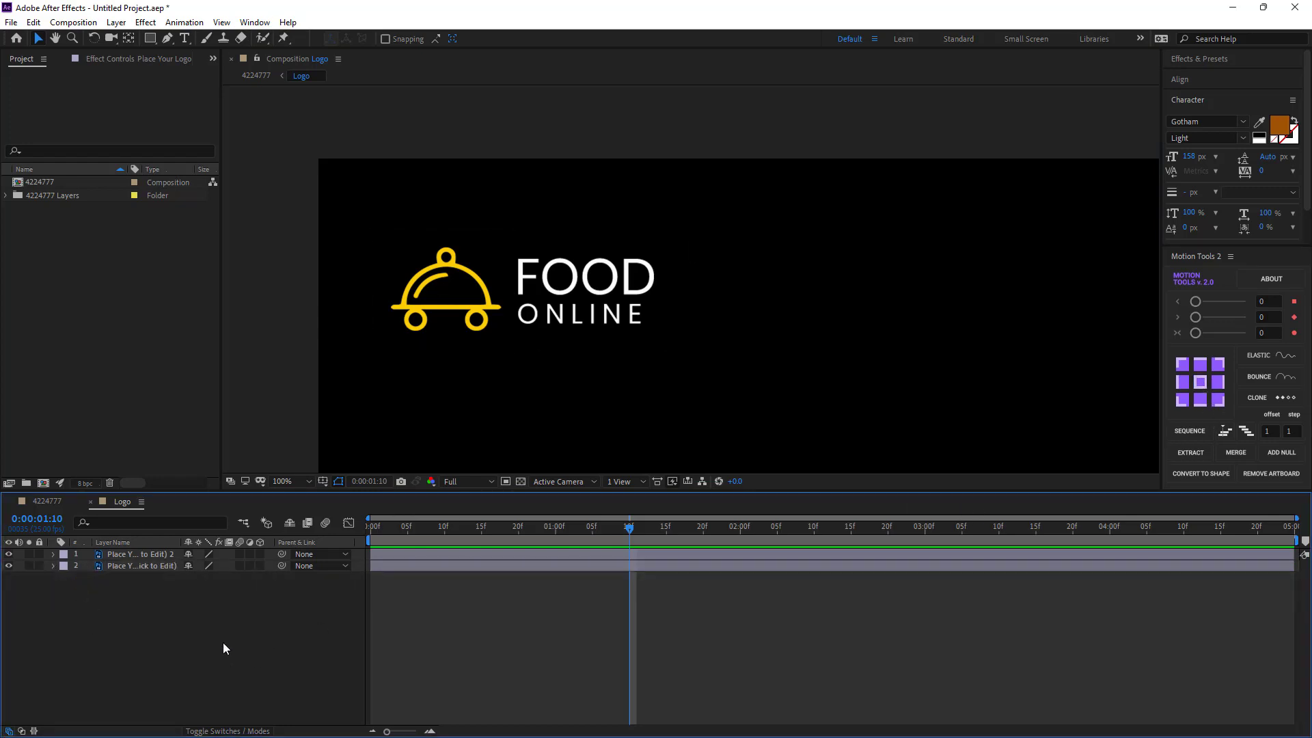
- Set the current time to 0:00:01:00 and check the text and cloche layers' properties
left_click(556, 525)
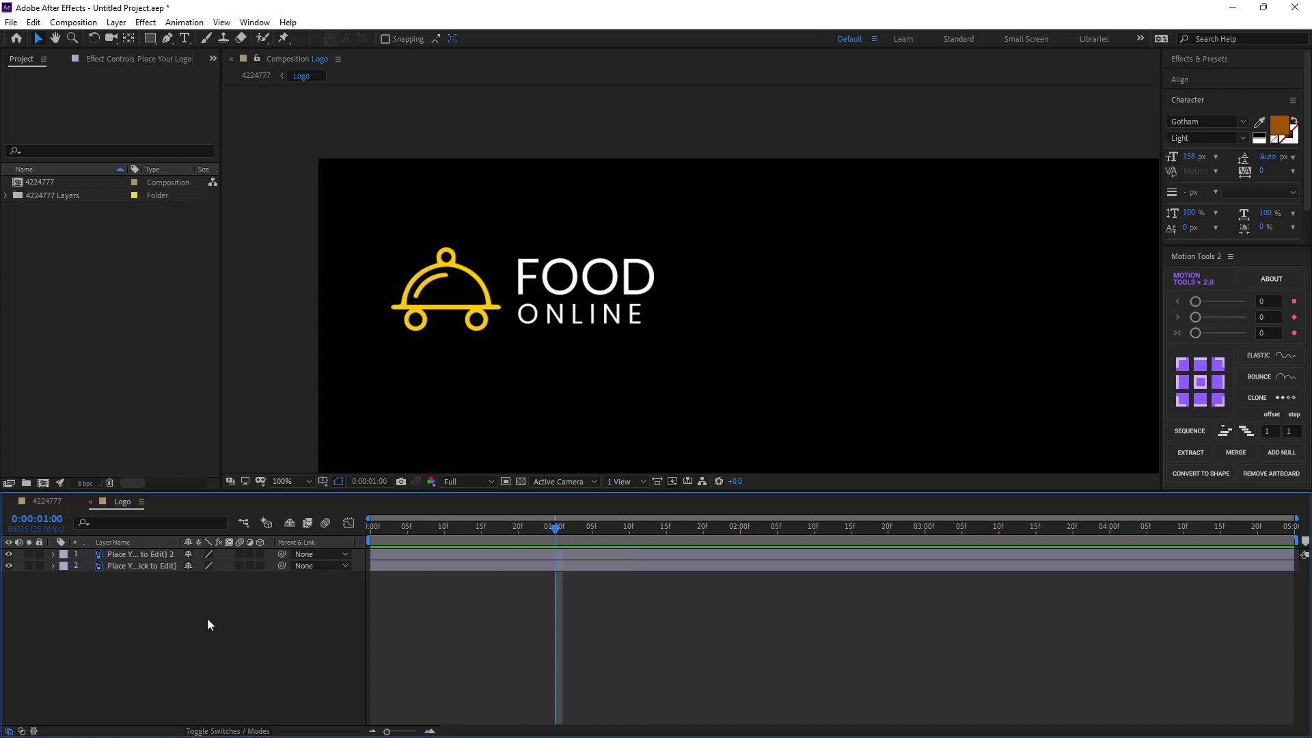
left_click(128, 557)
left_click(137, 608)
left_click(139, 557)
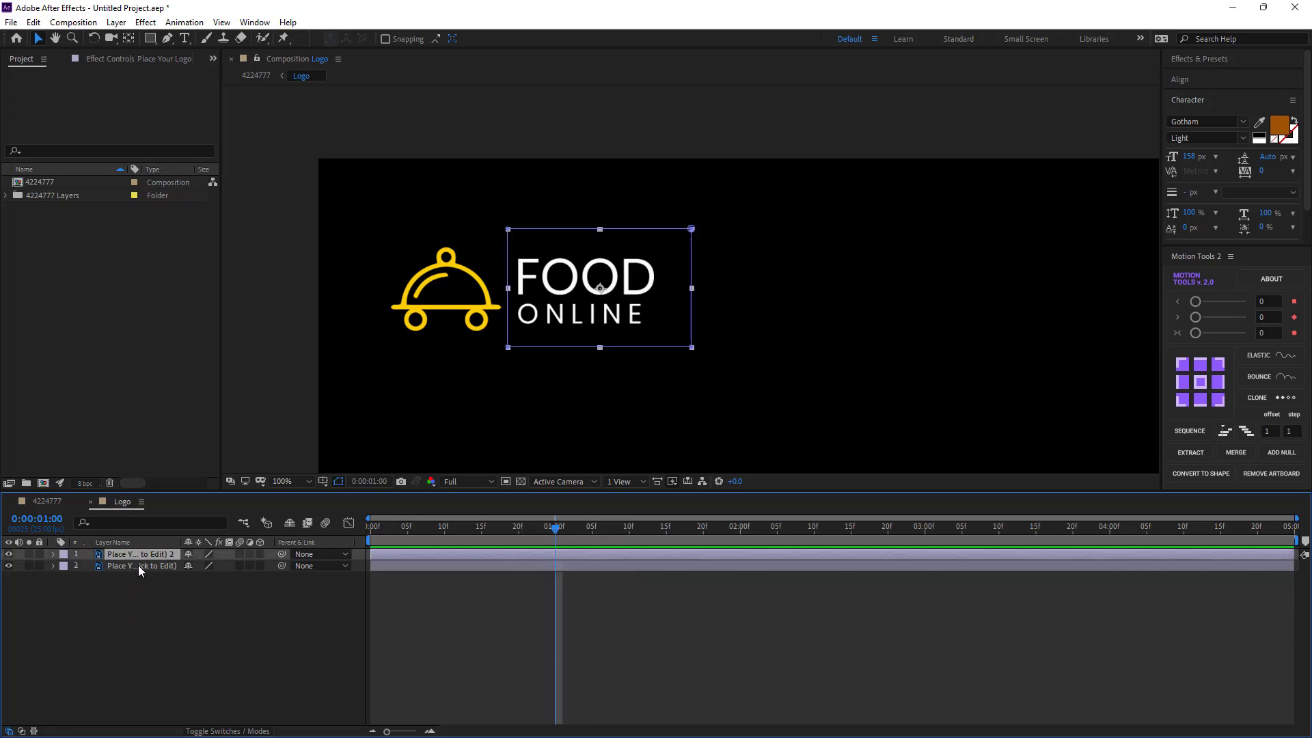
left_click(138, 565)
left_click(100, 613)
left_click(54, 566)
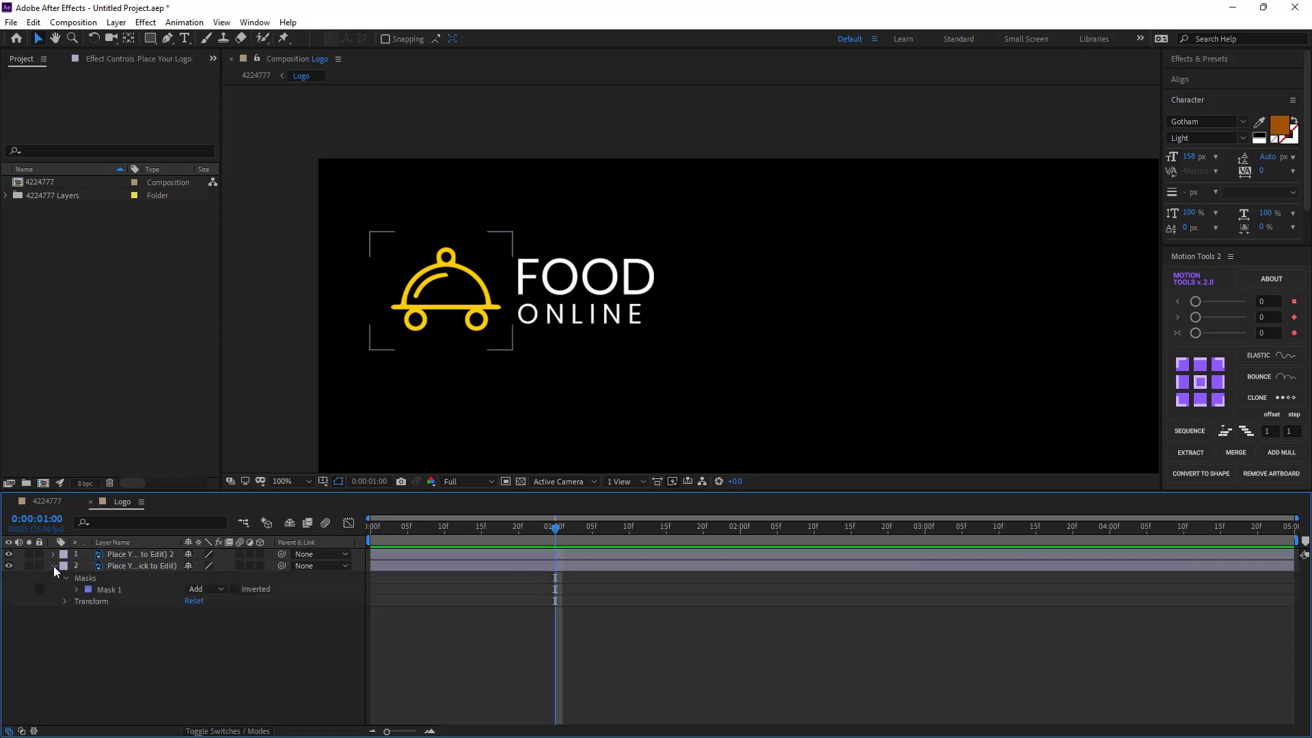
left_click(53, 566)
left_click(53, 566)
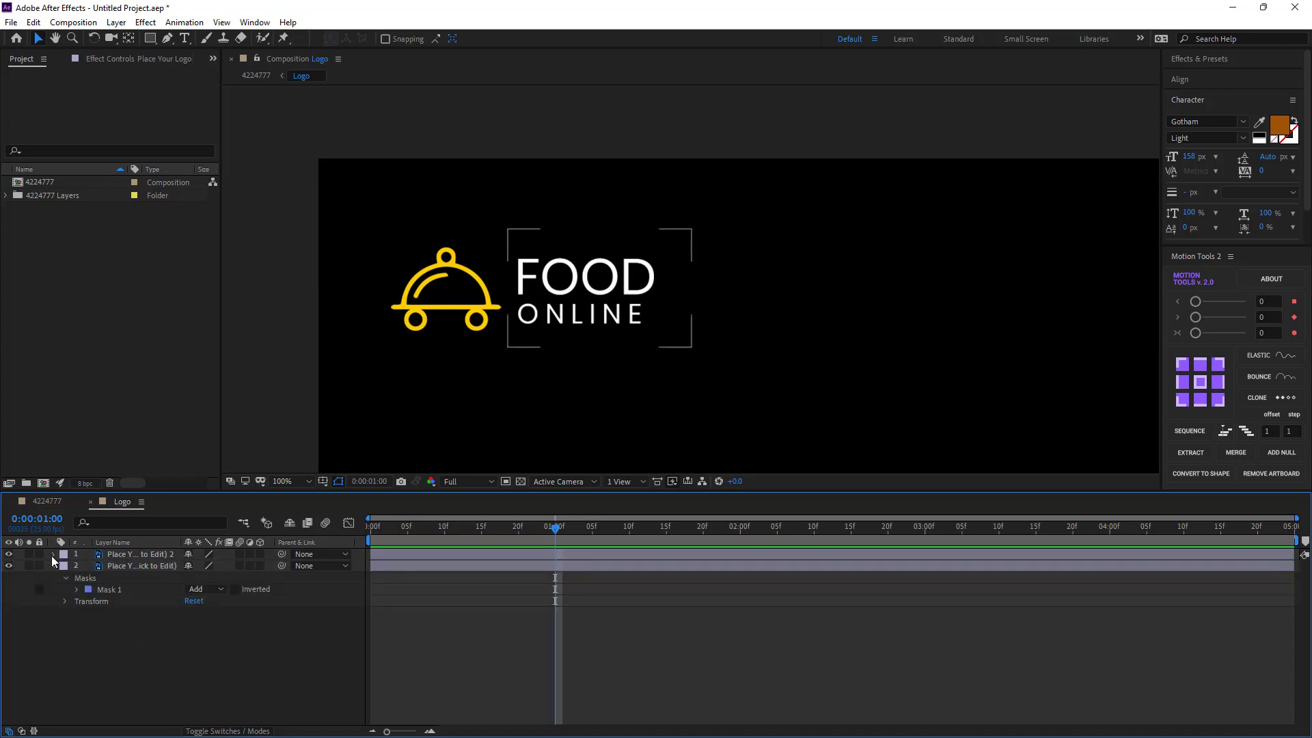
left_click(54, 565)
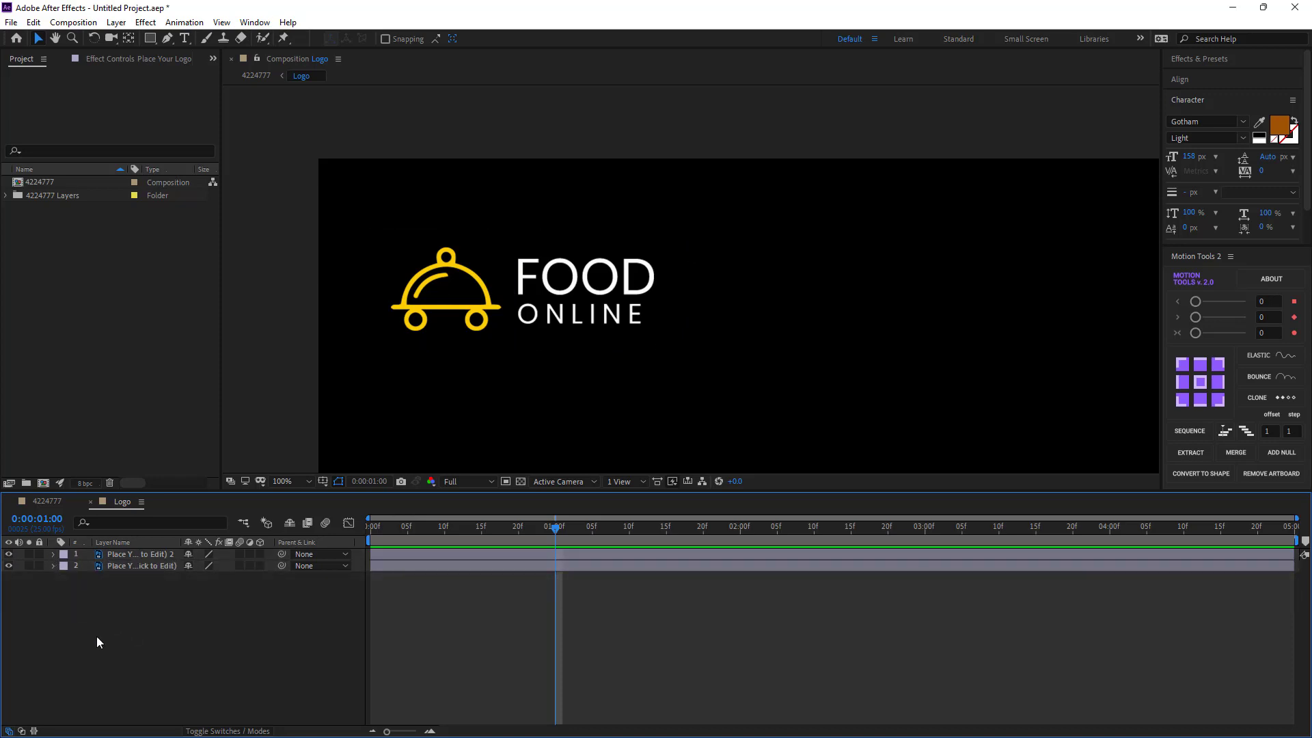
- Draw an orange rectangle over the FOOD ONLINE text with a 0 px stroke as Shape Layer 1
left_click(149, 42)
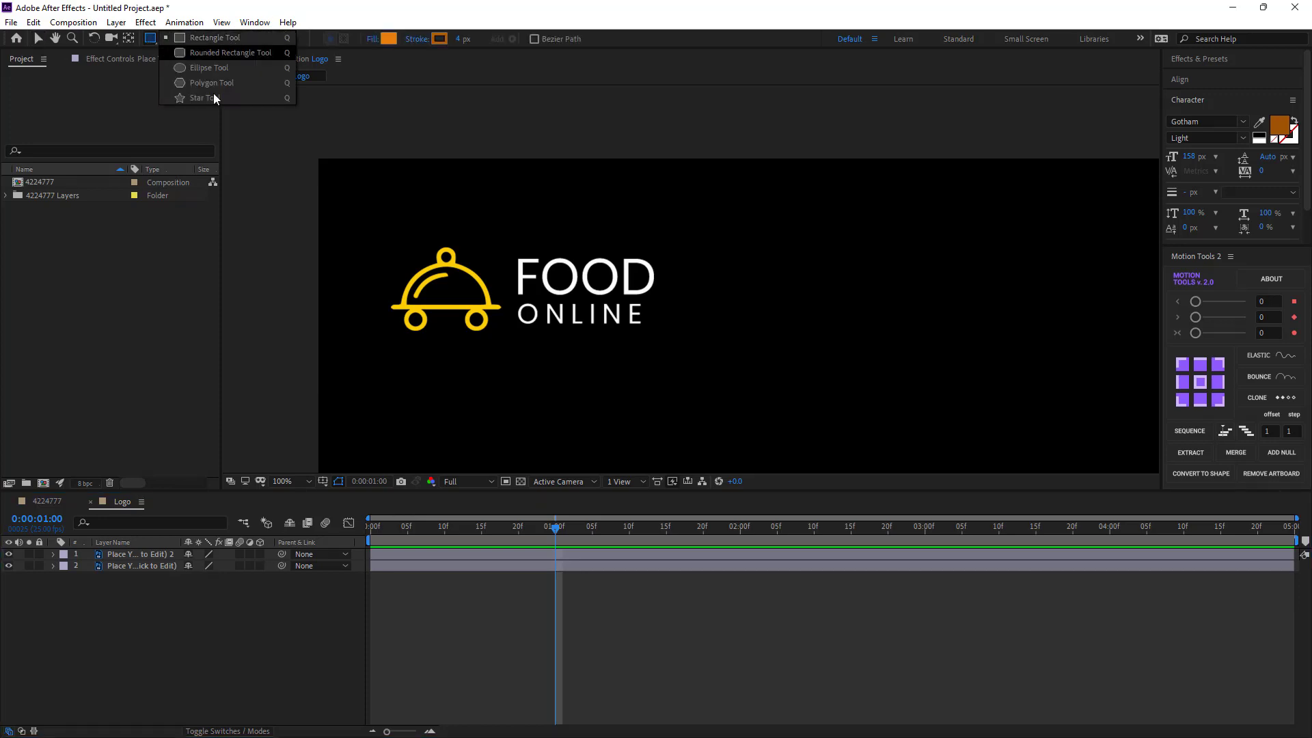
left_click(269, 654)
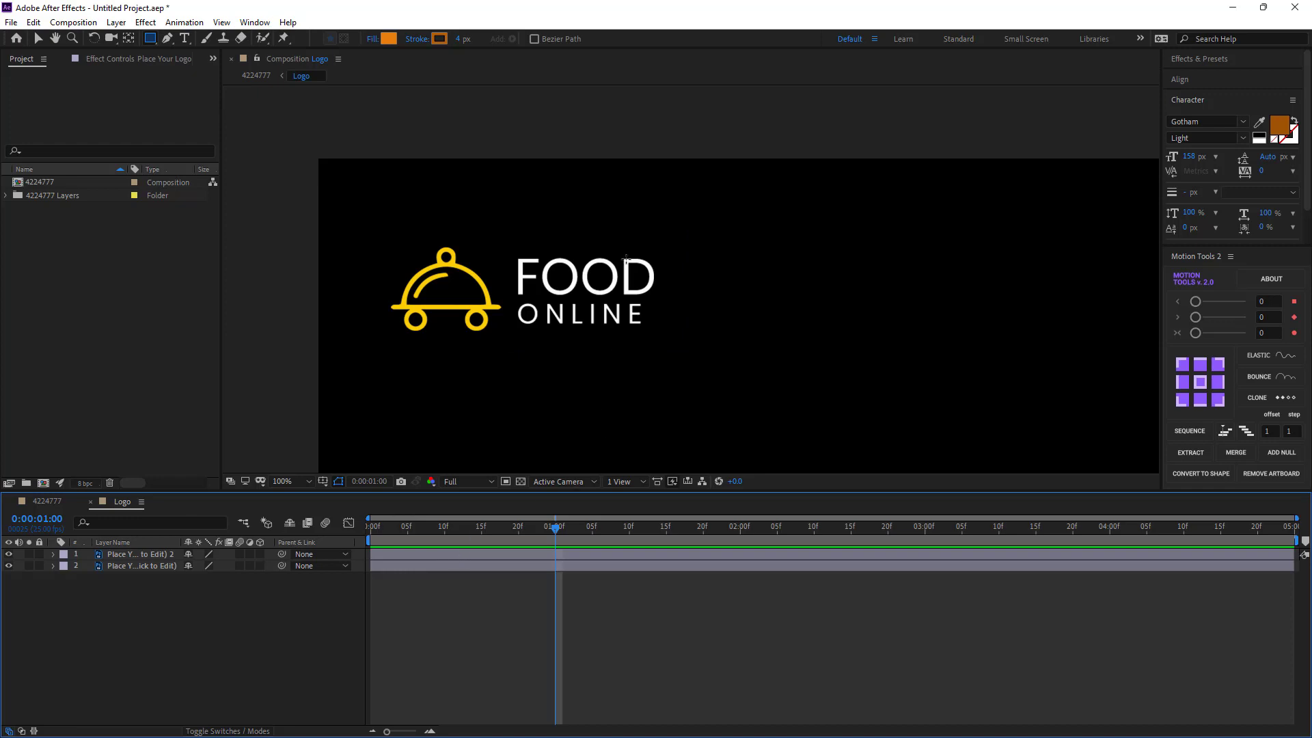
left_click_drag(677, 231, 507, 346)
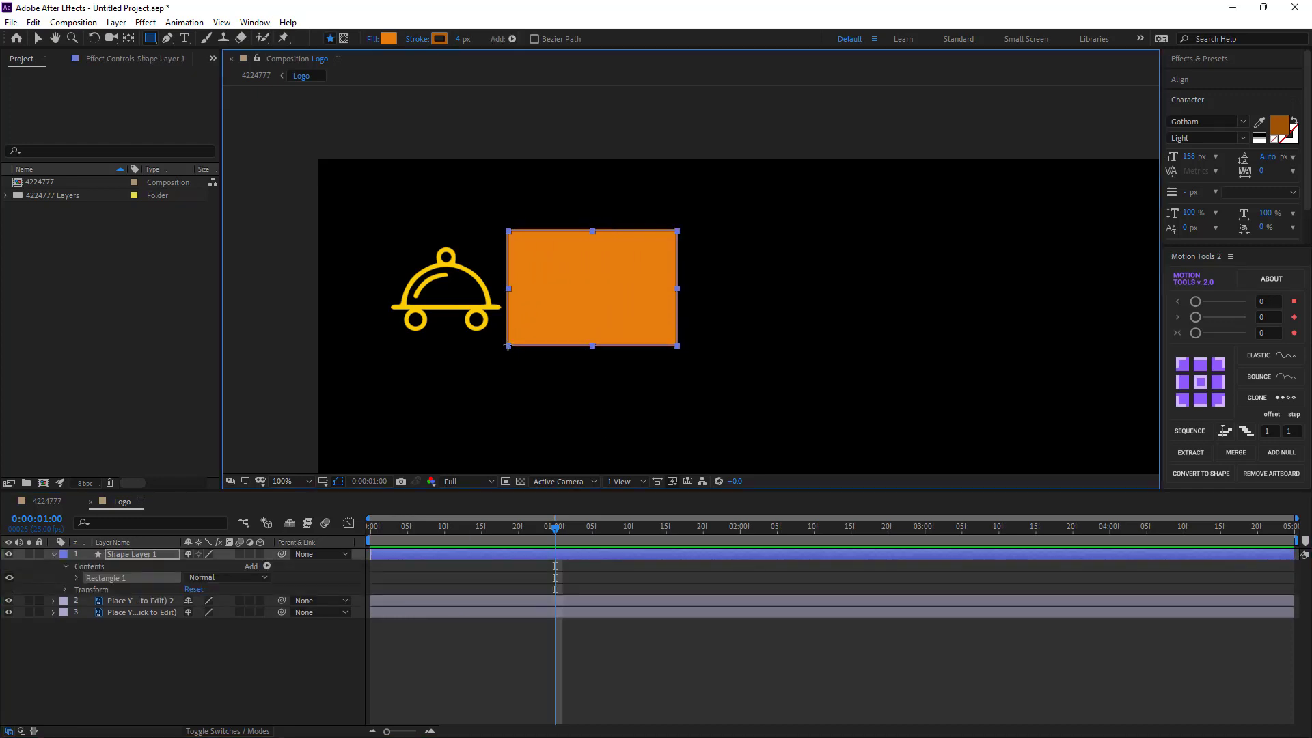
left_click_drag(458, 39, 444, 39)
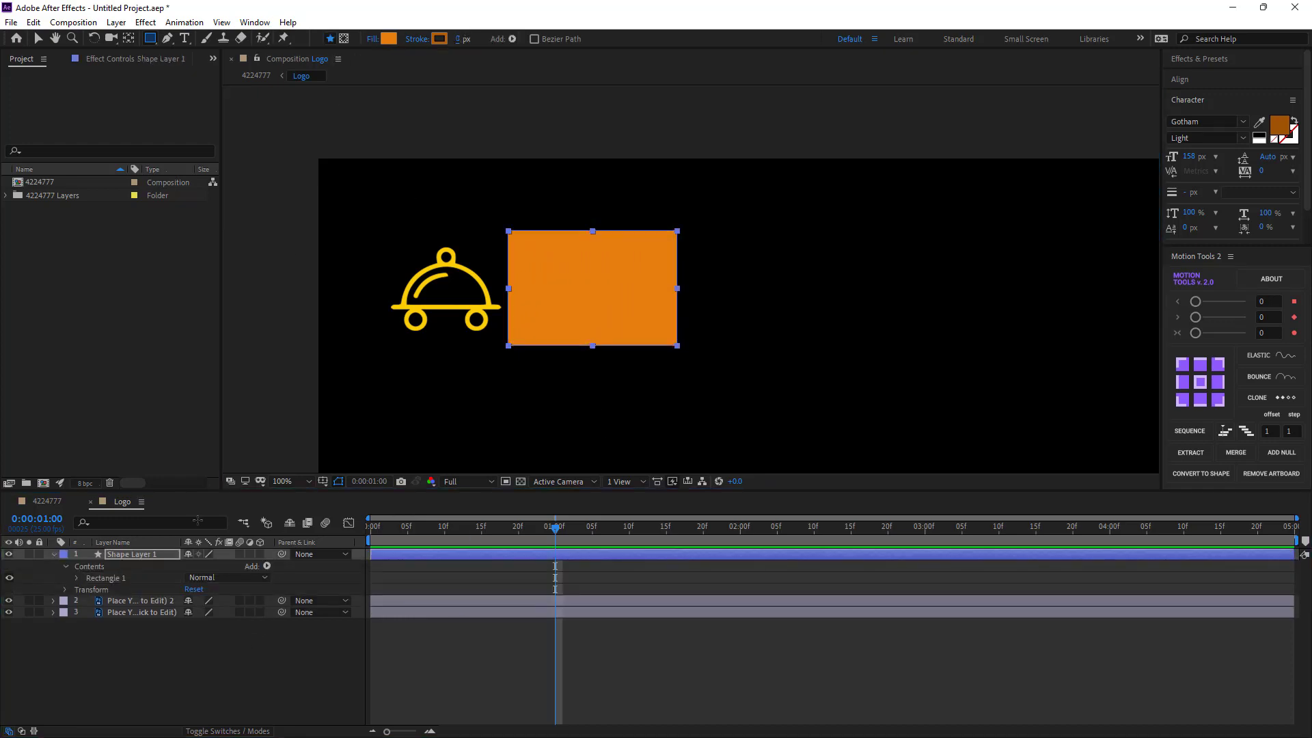
left_click(55, 555)
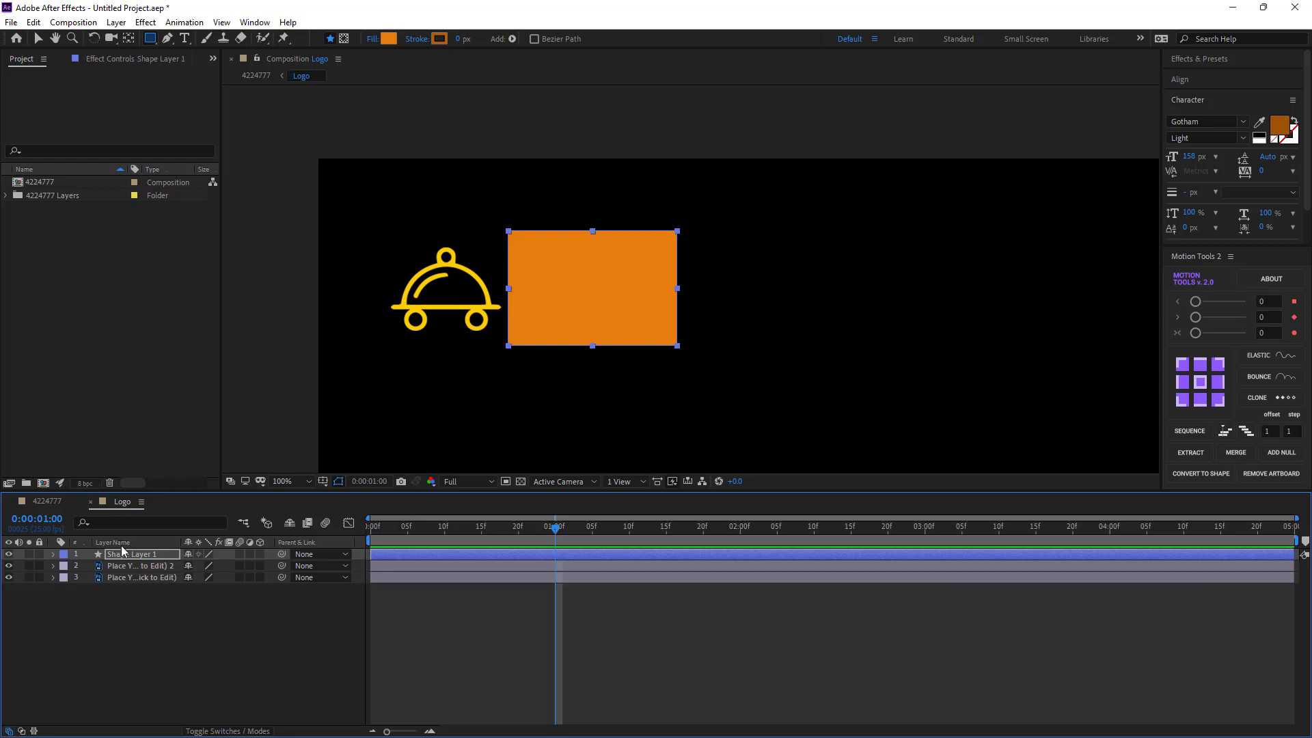
left_click(128, 567)
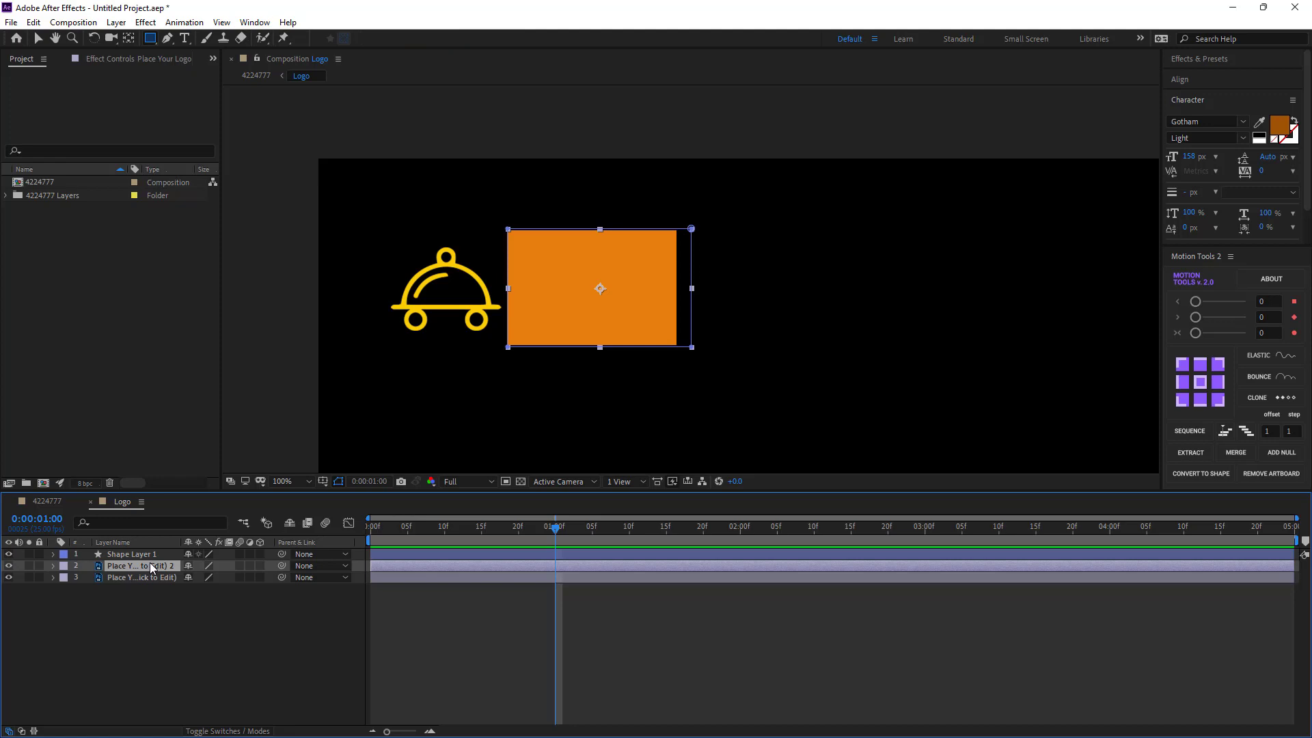
- Set the FOOD ONLINE text layer's track matte to Alpha Matte from the rectangle
left_click(263, 732)
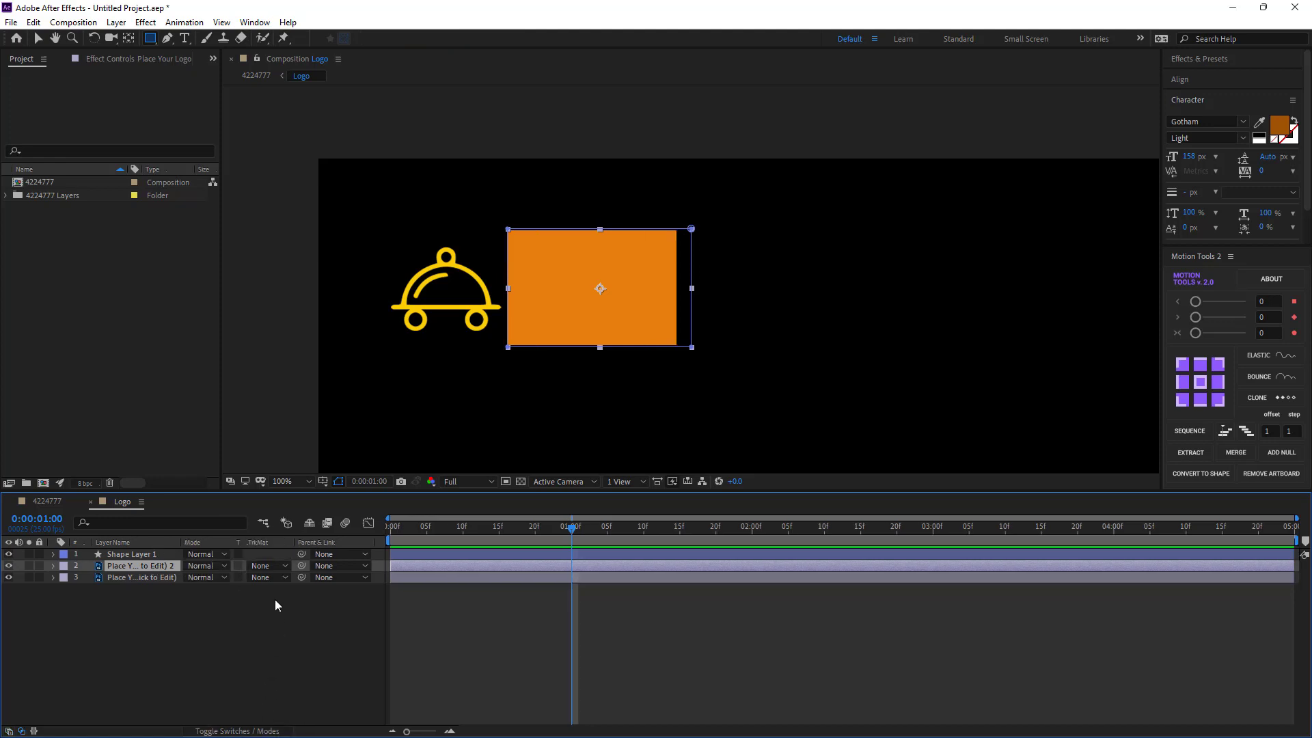
left_click(267, 566)
left_click(289, 601)
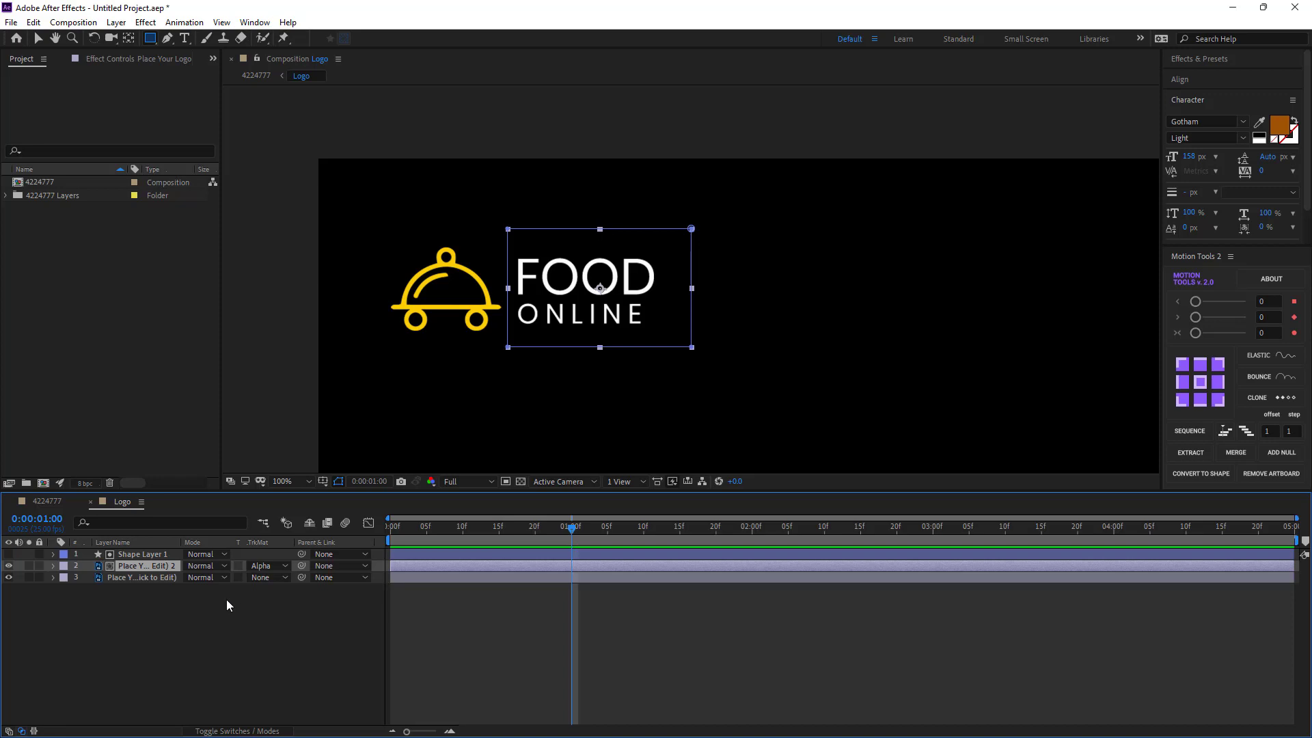
- Keyframe the text's Position to slide in from the left over 0–1 s, then draw a cloche rectangle
key("p")
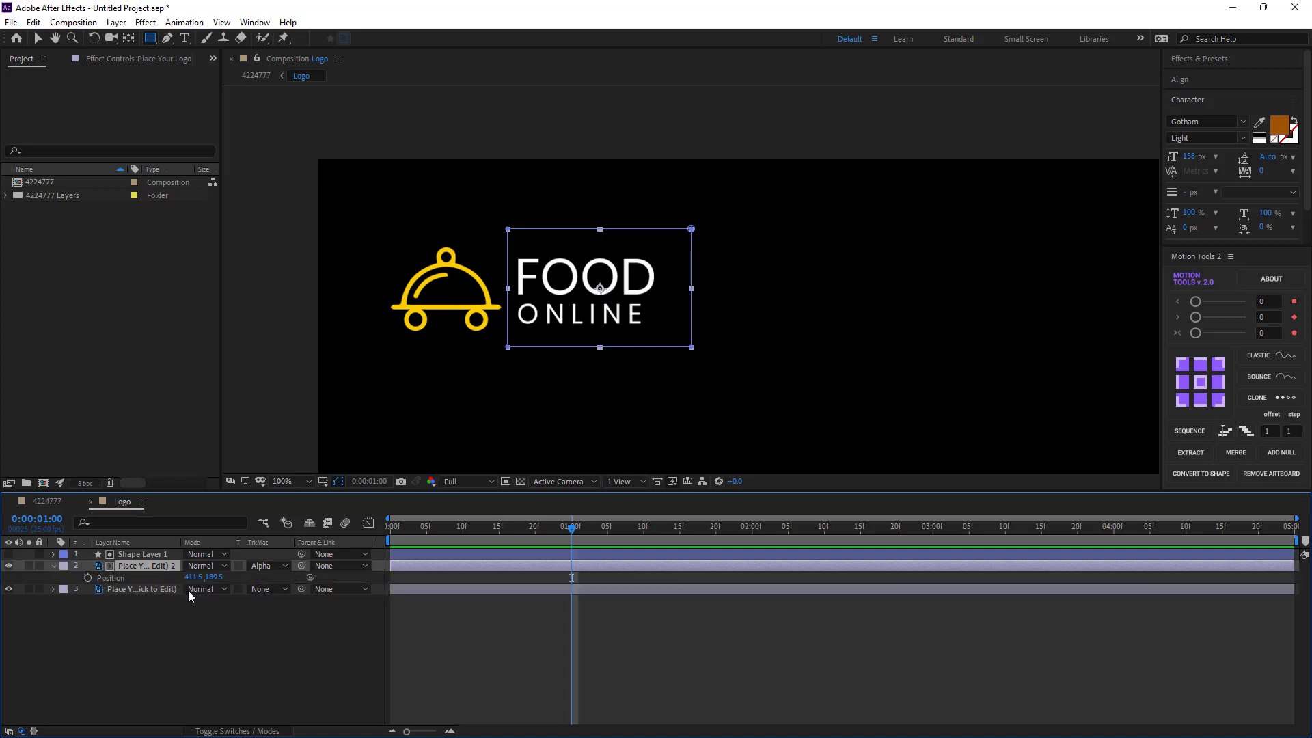
left_click(89, 578)
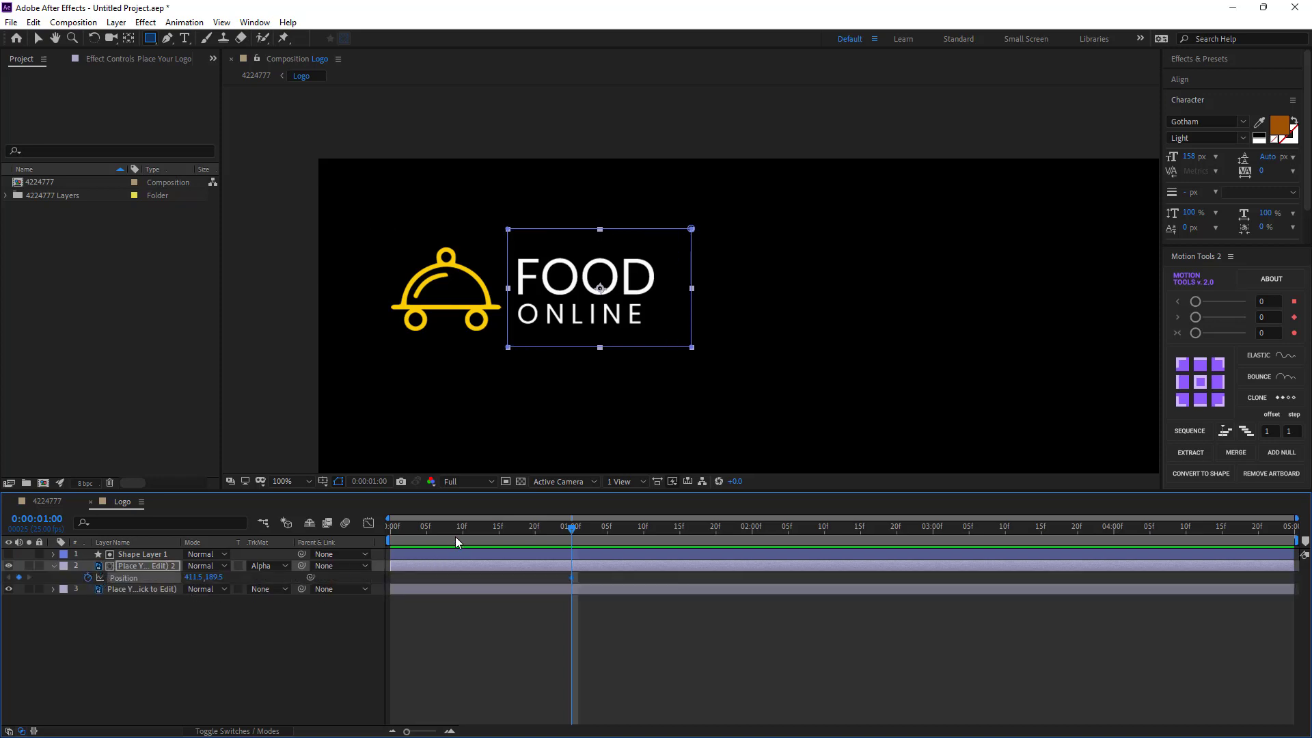
left_click_drag(469, 530, 389, 537)
mouse_move(207, 579)
left_mouse_down()
mouse_move(352, 570)
mouse_move(138, 580)
left_mouse_up()
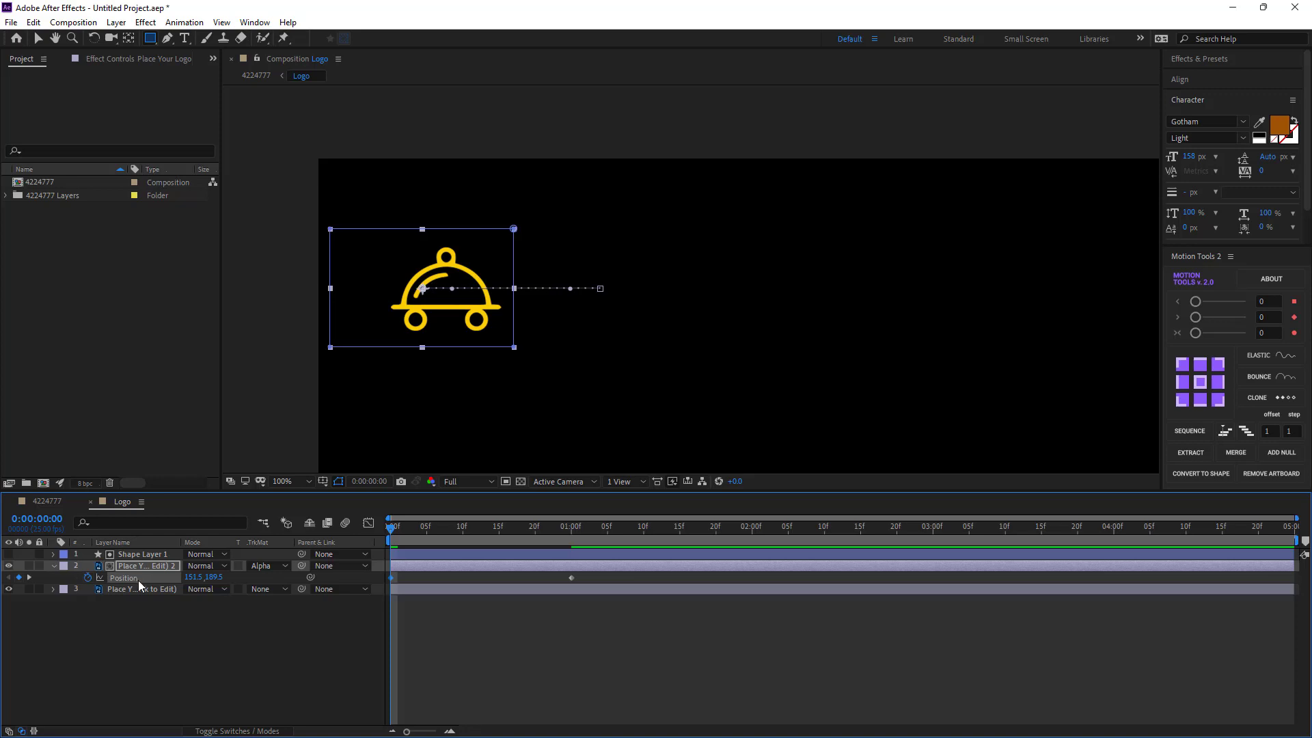
left_click(158, 642)
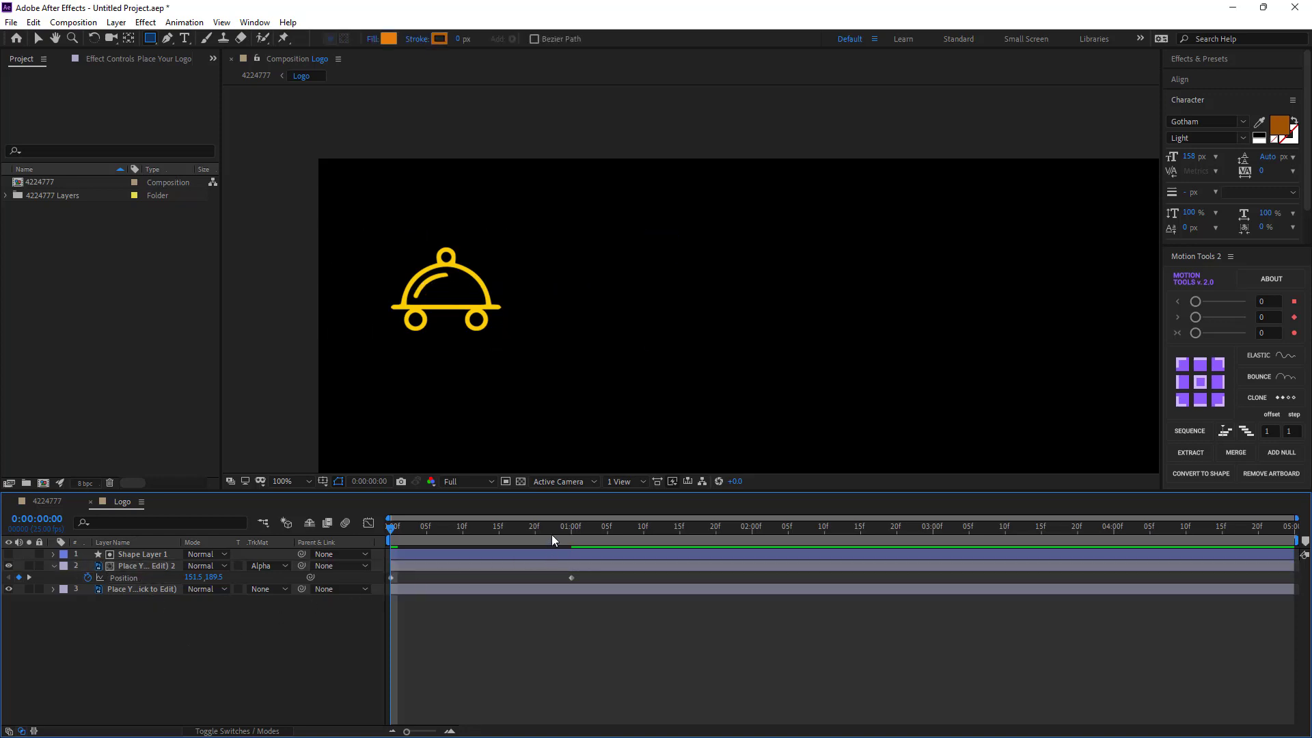
left_click_drag(551, 534, 571, 539)
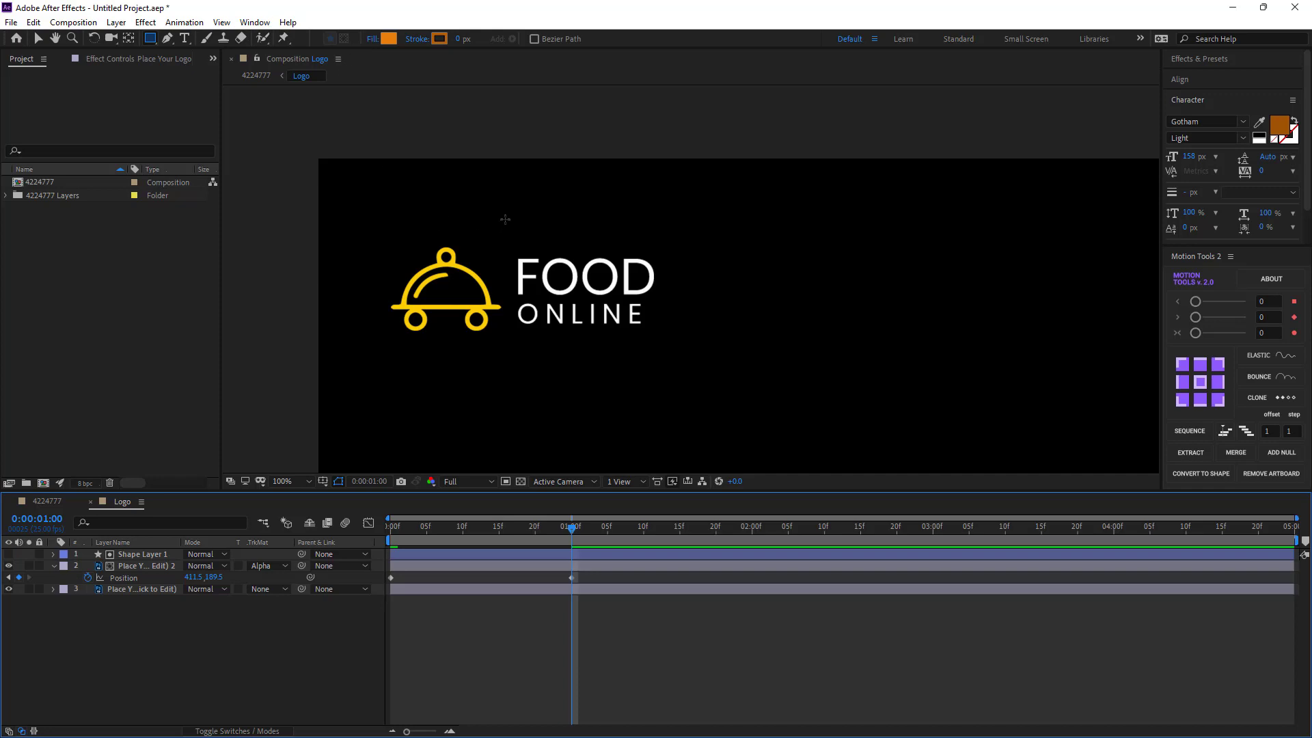
left_click_drag(509, 219, 341, 347)
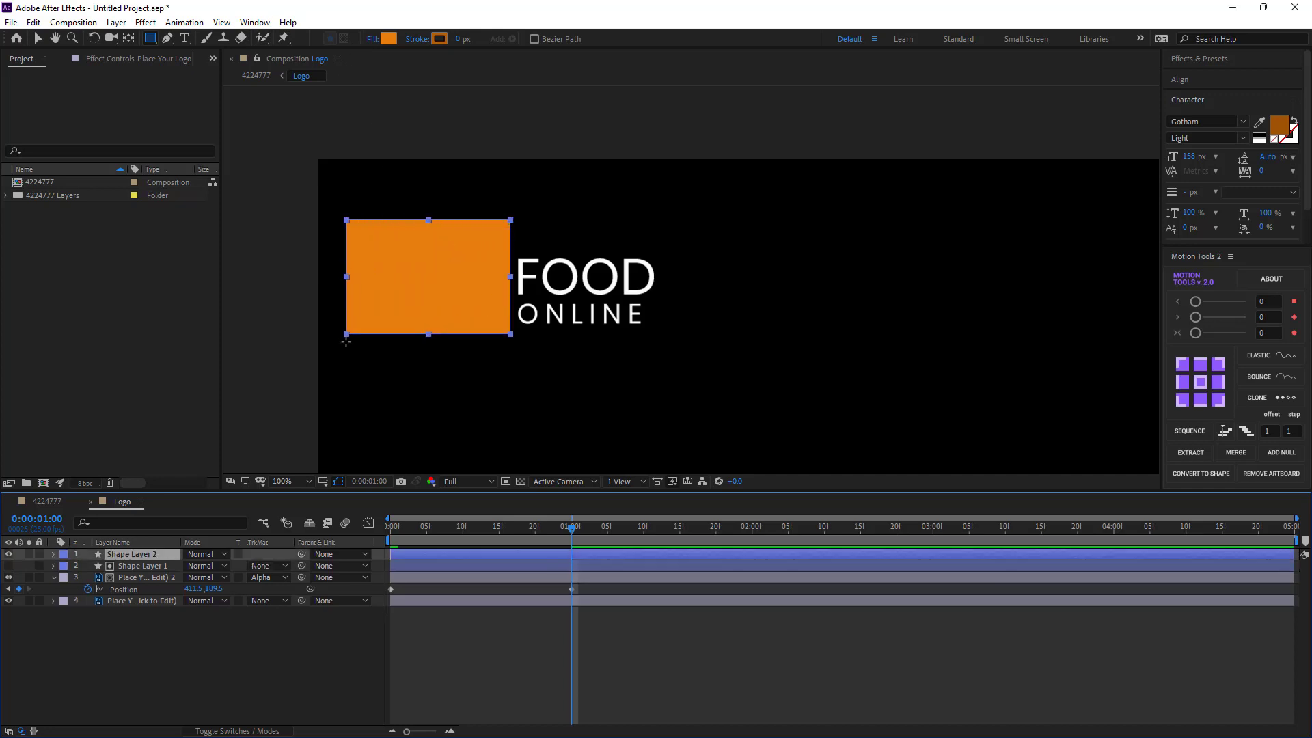
- Move Shape Layer 2 above the cloche, centre its anchor, and set cloche's TrkMat to Alpha Matte
left_click(53, 554)
left_click(54, 554)
left_click_drag(130, 554, 132, 594)
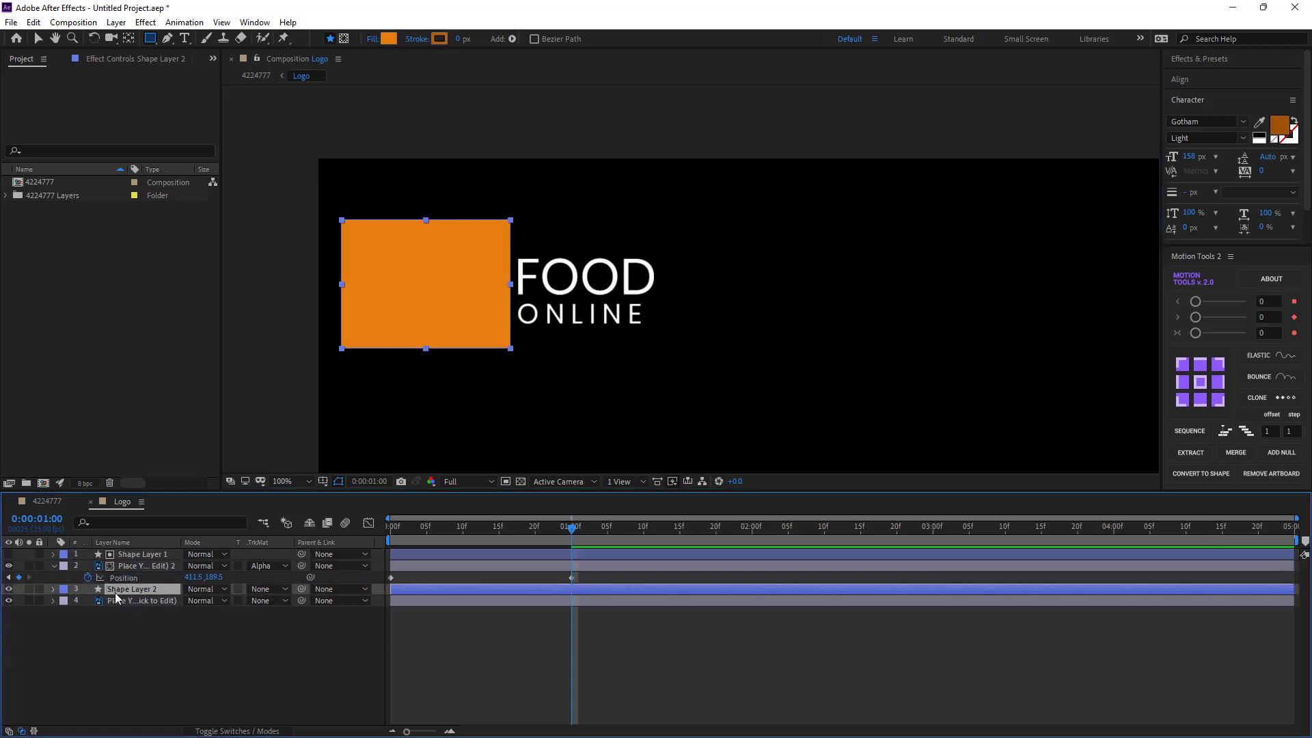
left_click(1200, 383)
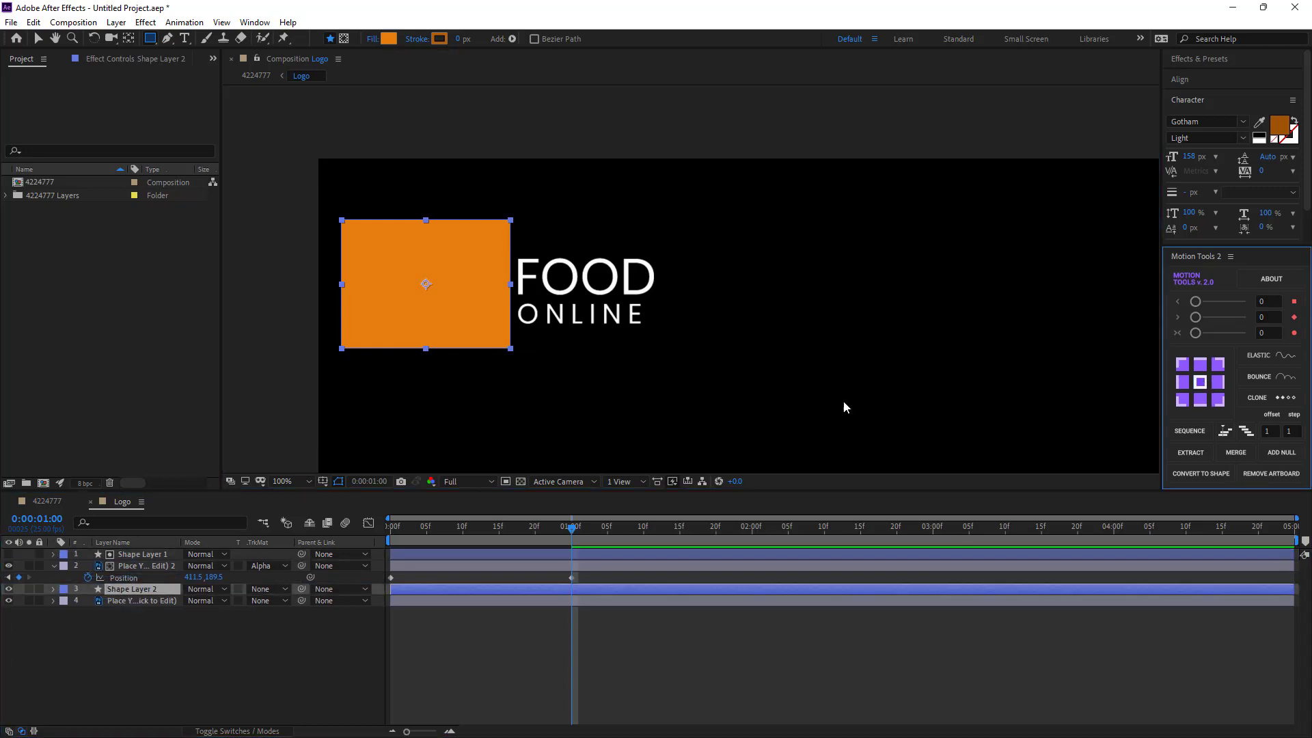
left_click(263, 601)
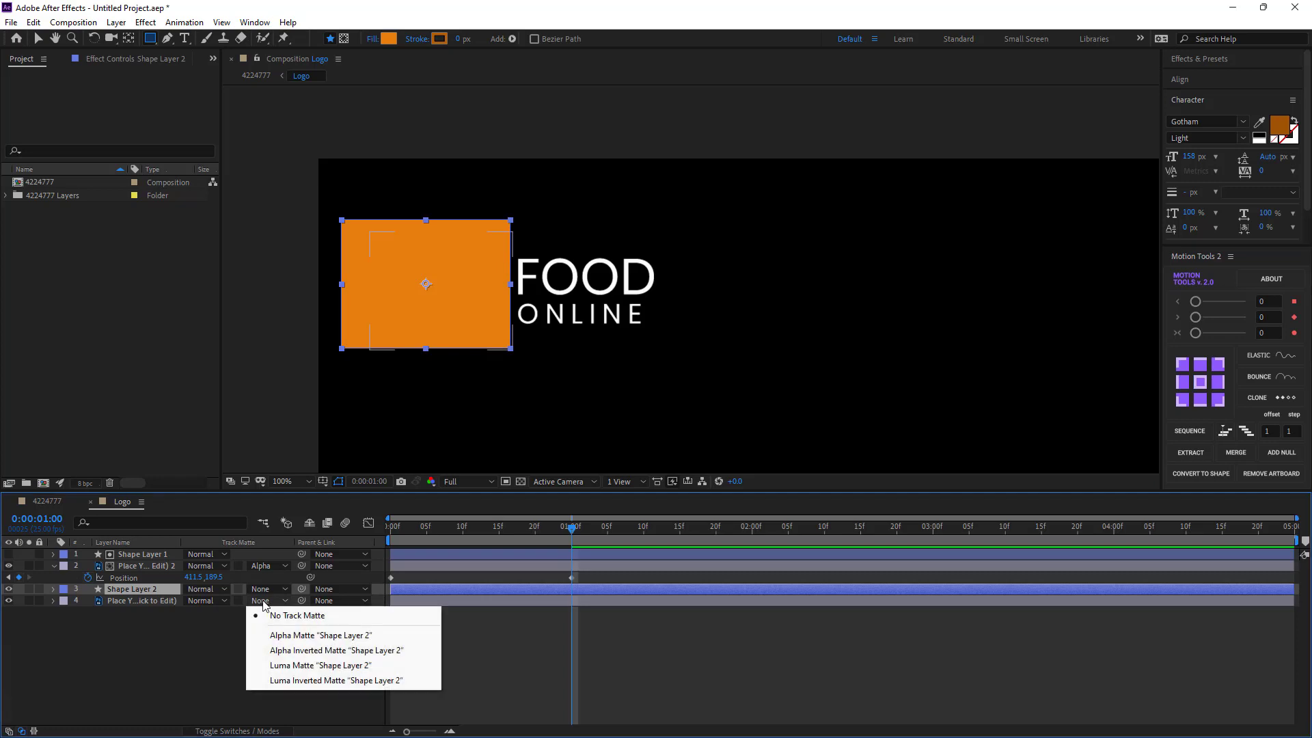
left_click(288, 637)
left_click(197, 629)
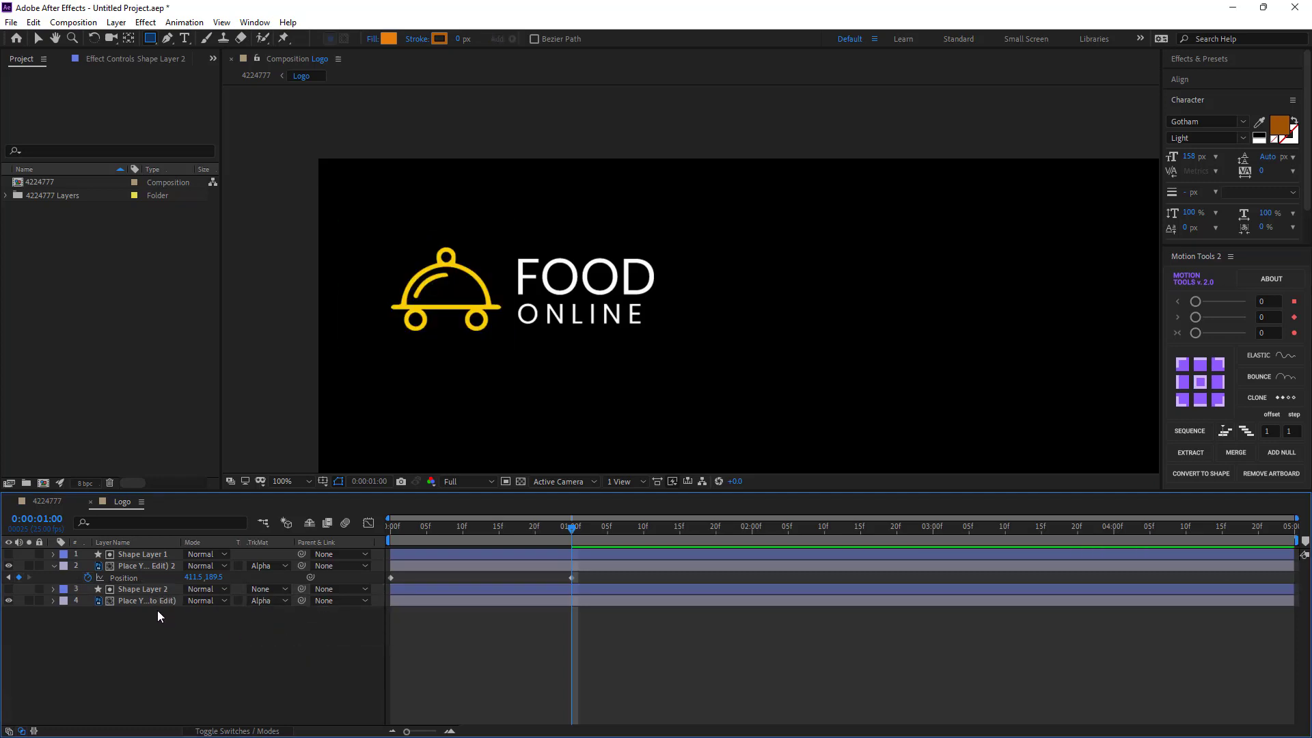
left_click(148, 604)
- Keyframe the cloche's Position so it starts off to the right at 0 s and lands at 1 s
key("p")
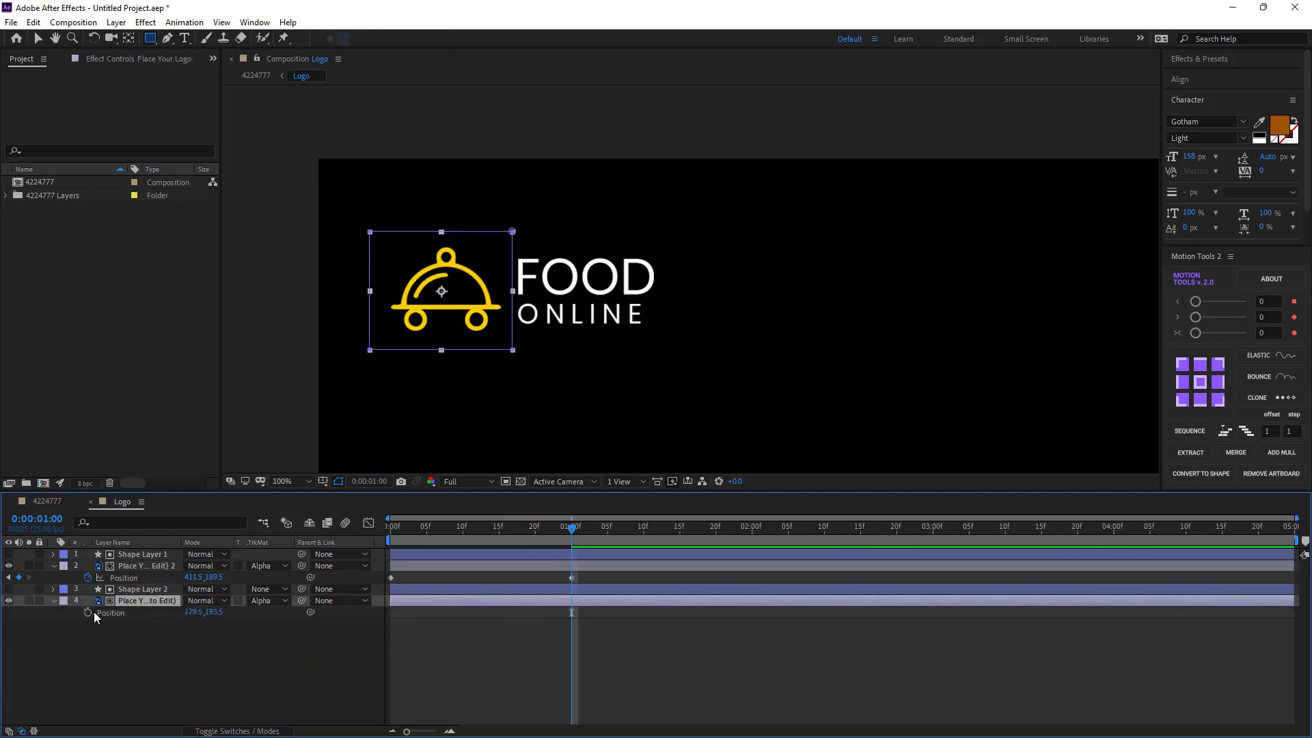
left_click(124, 612)
left_click_drag(434, 530, 372, 534)
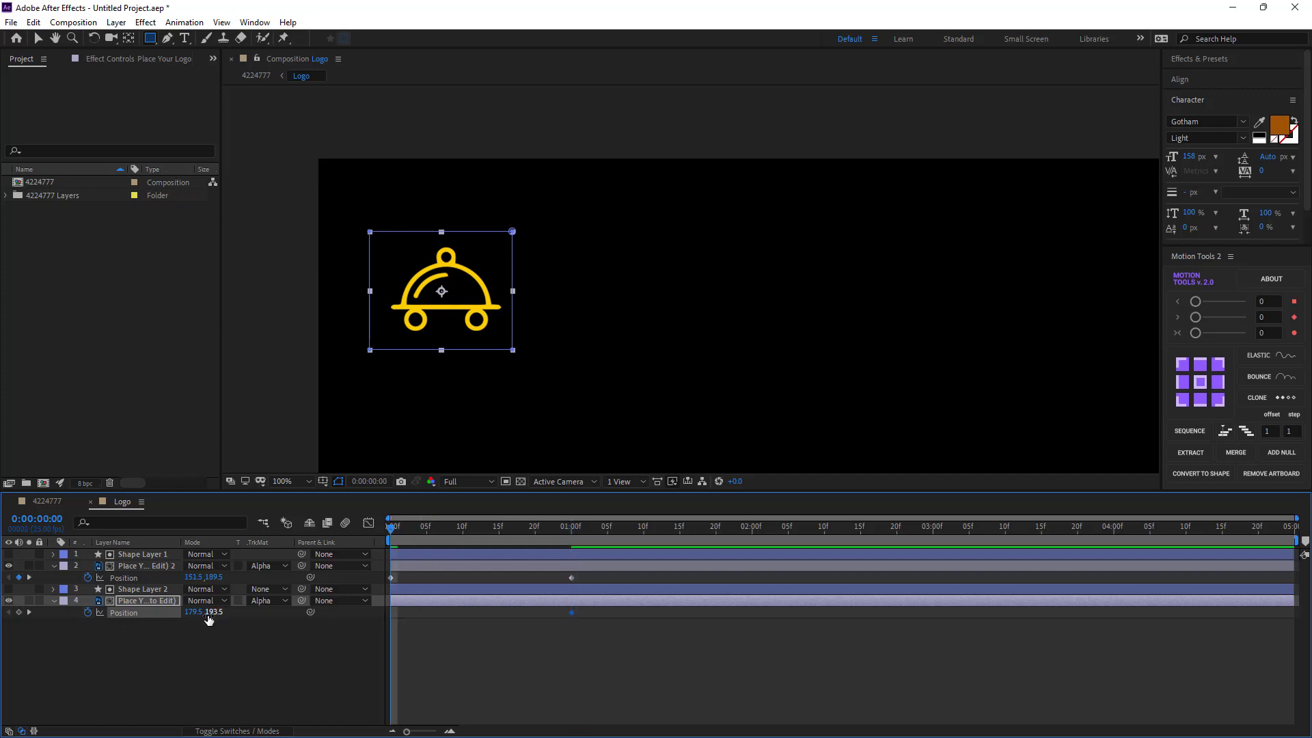
mouse_move(205, 612)
left_mouse_down()
mouse_move(575, 592)
mouse_move(375, 623)
left_mouse_up()
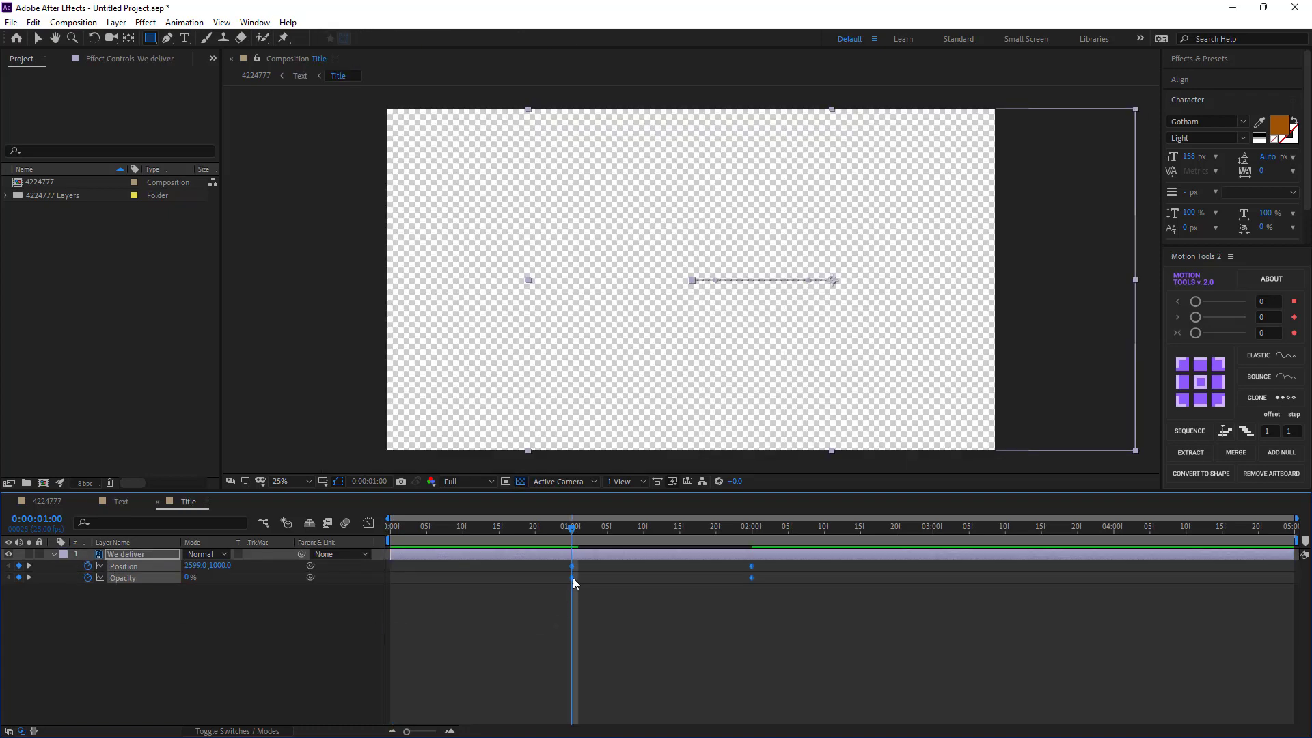
- Apply Easy Ease to the We deliver layer's position and opacity keyframes
right_click(573, 578)
mouse_move(601, 571)
left_click(753, 611)
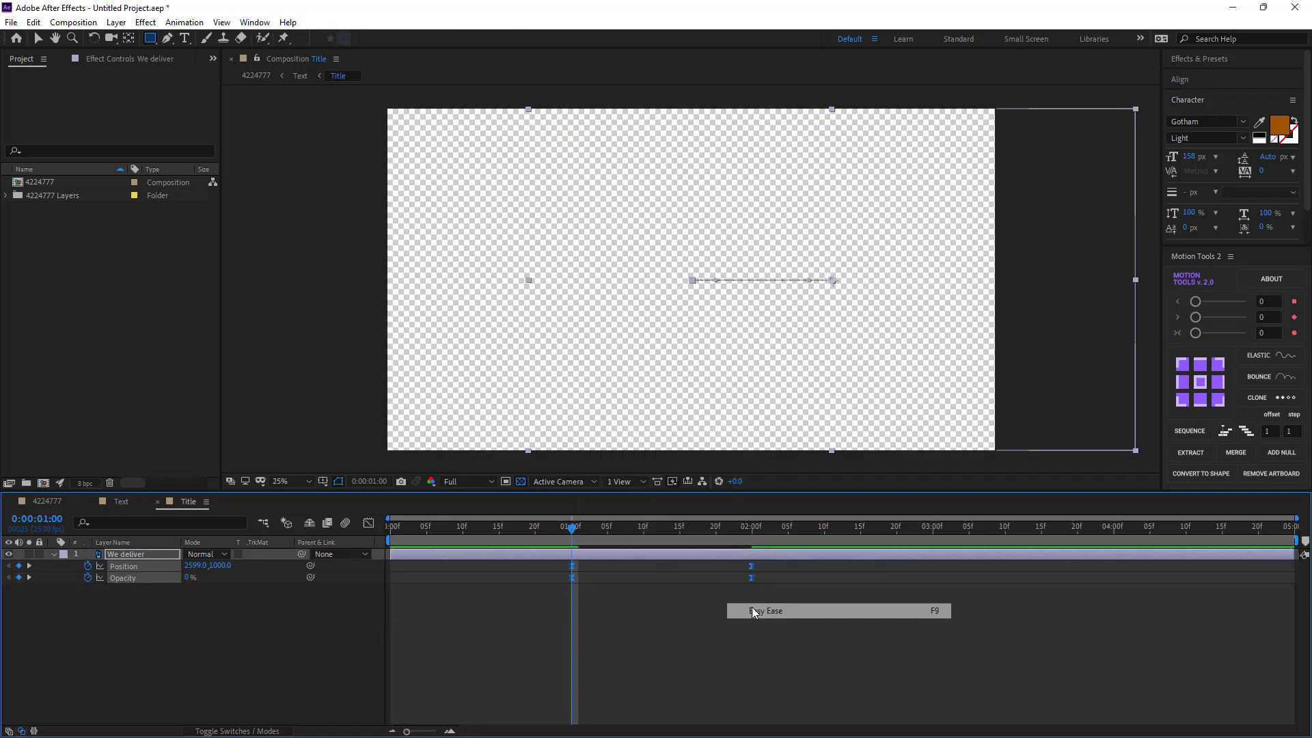
left_click(741, 590)
- In the Graph Editor, raise the position keyframe's influence for a sharp early speed peak
left_click_drag(764, 562, 527, 568)
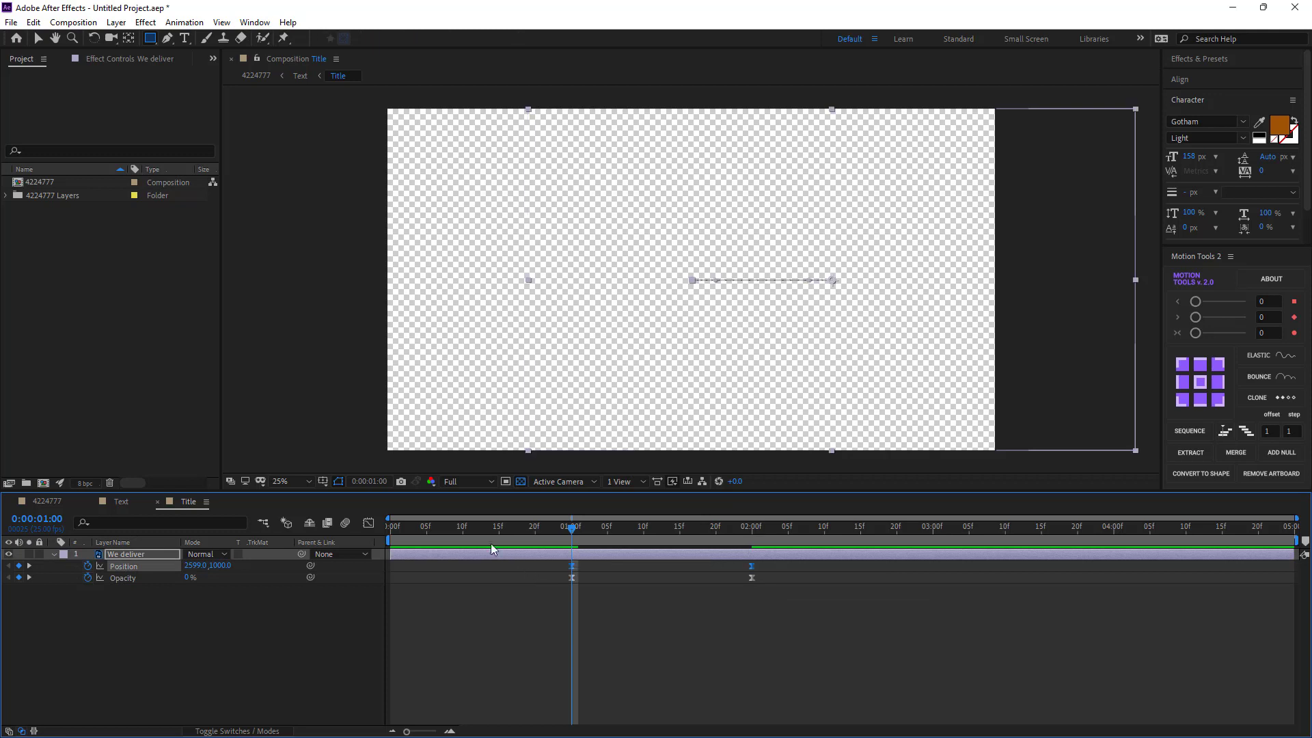
left_click(368, 523)
mouse_move(796, 668)
left_mouse_down()
mouse_move(721, 716)
mouse_move(694, 697)
mouse_move(548, 697)
mouse_move(626, 695)
left_mouse_up()
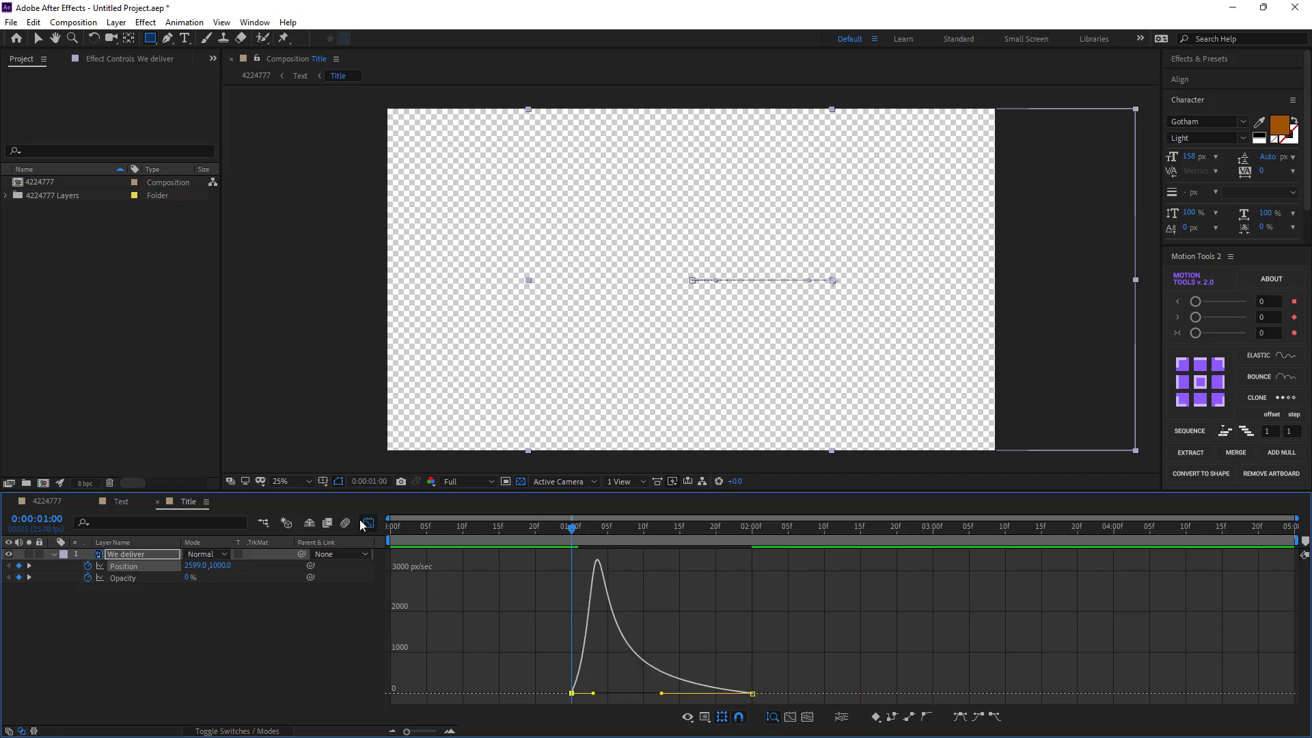
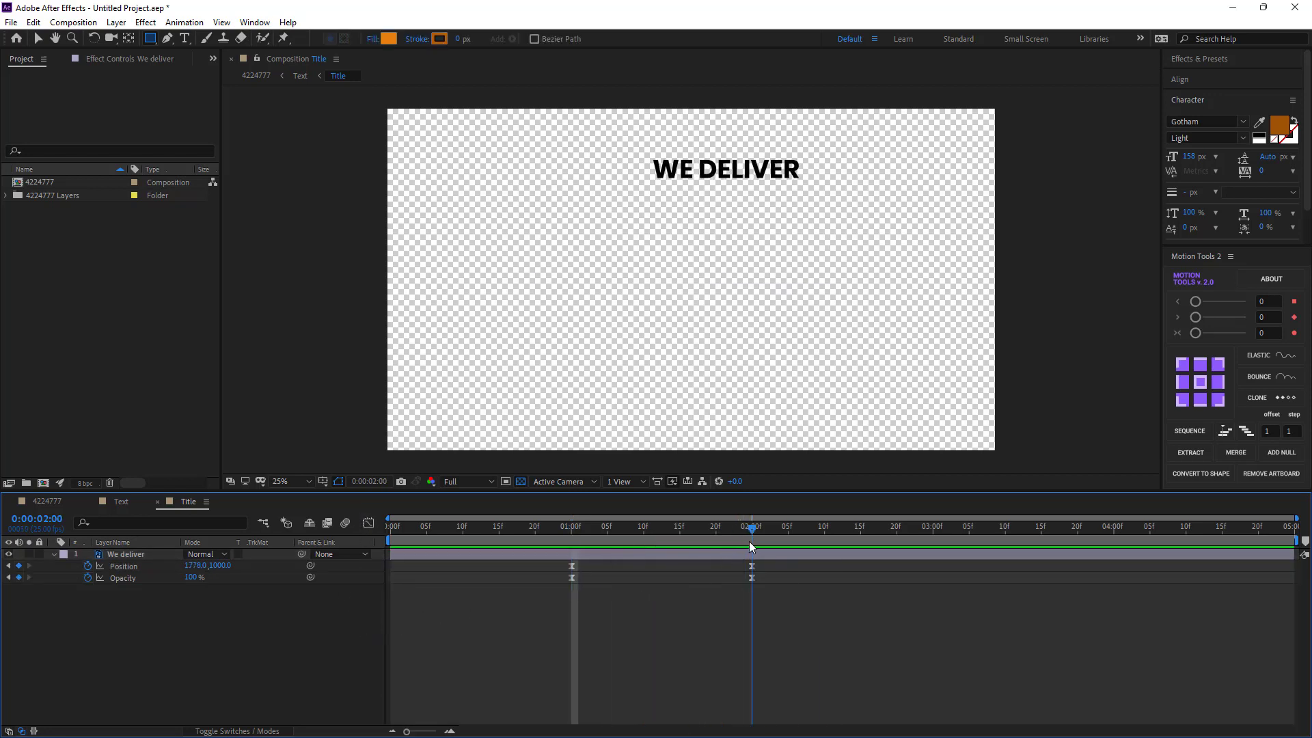
- Collapse the We deliver layer's properties and close the Title composition
left_click(63, 554)
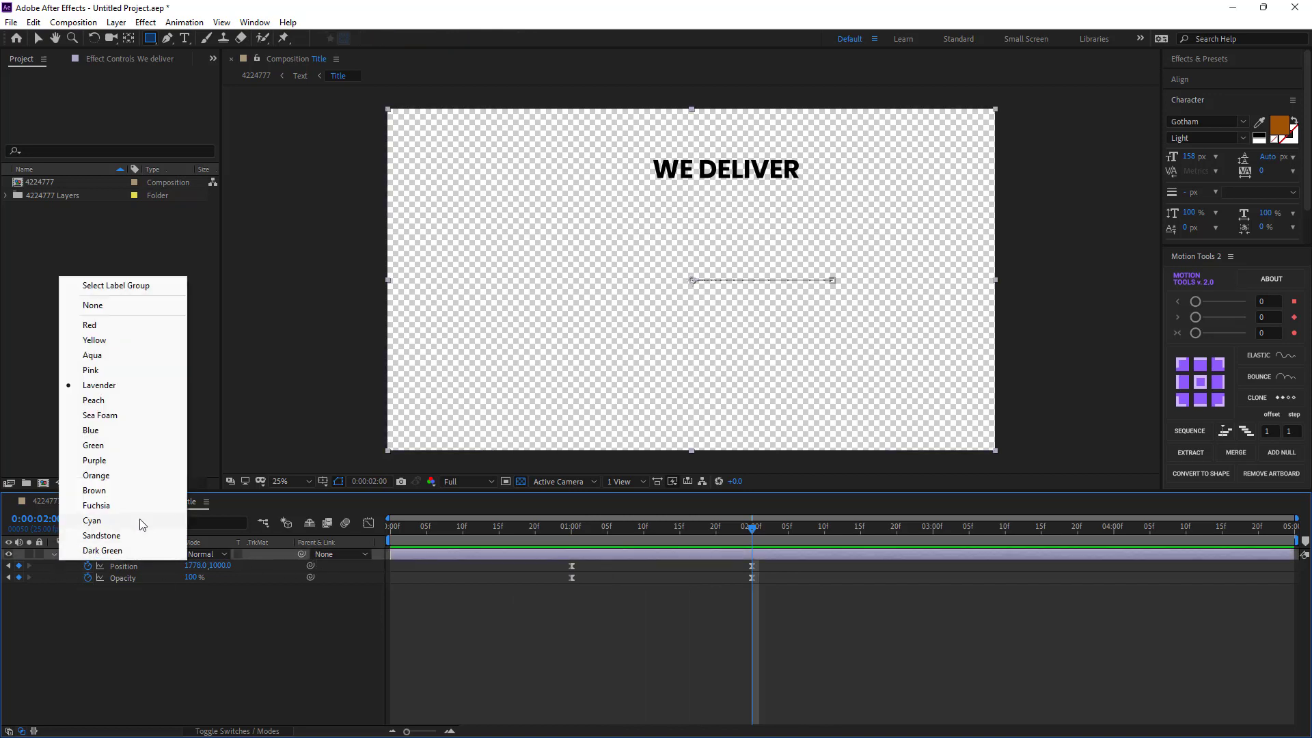
left_click(56, 573)
left_click(54, 554)
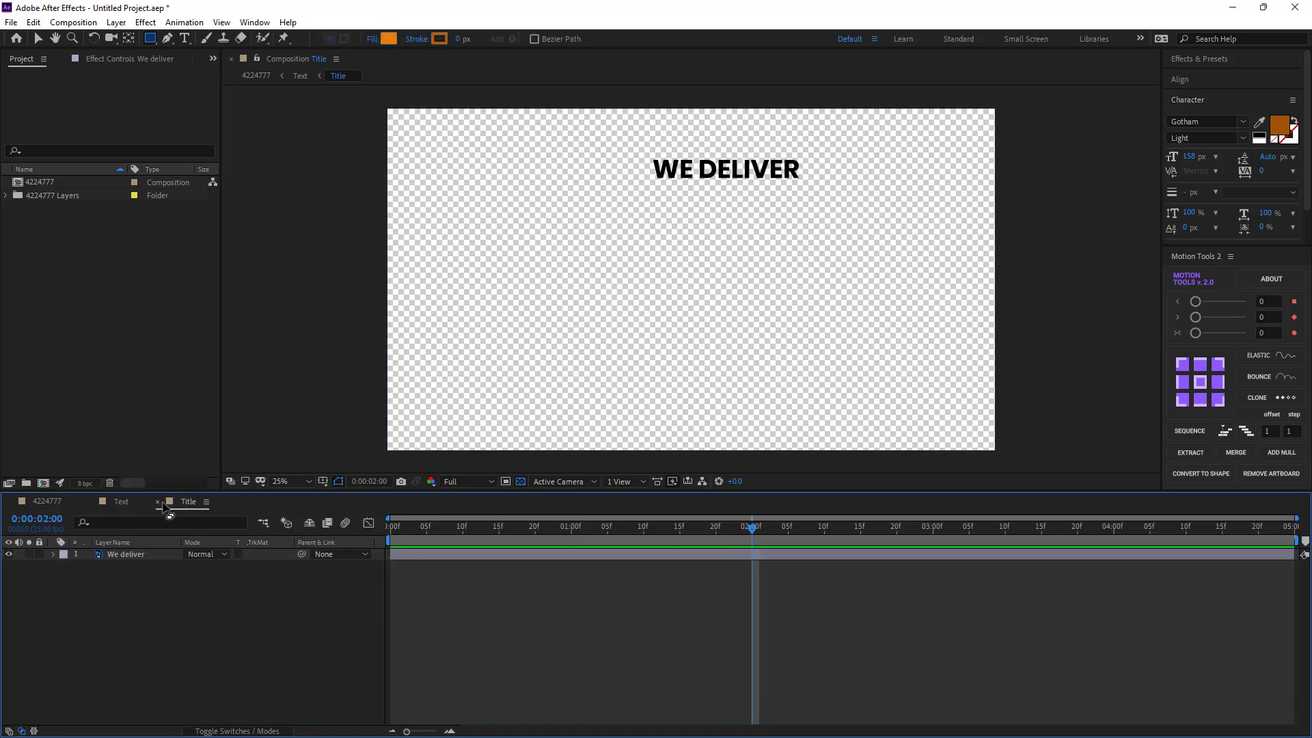
left_click(157, 502)
- Hide the transparency grid and open the Body Text precomposition
left_click(127, 565)
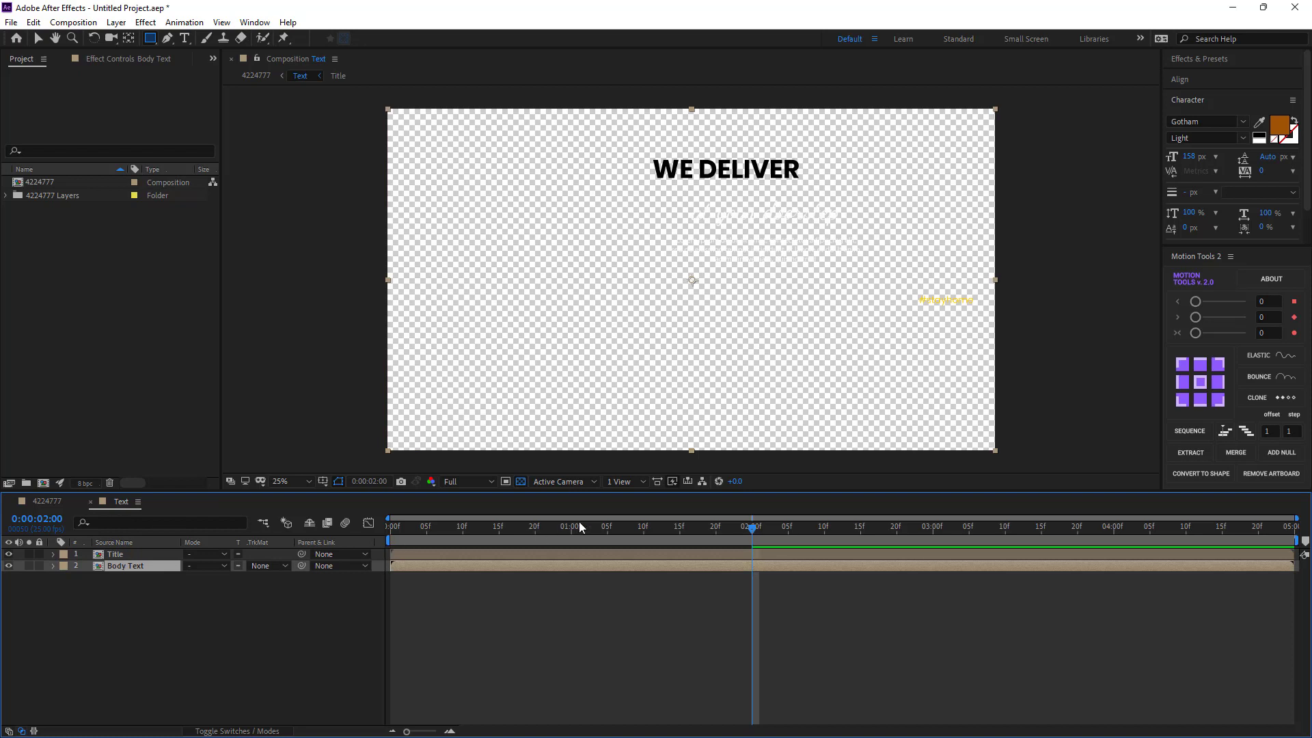
left_click(520, 482)
left_click(207, 616)
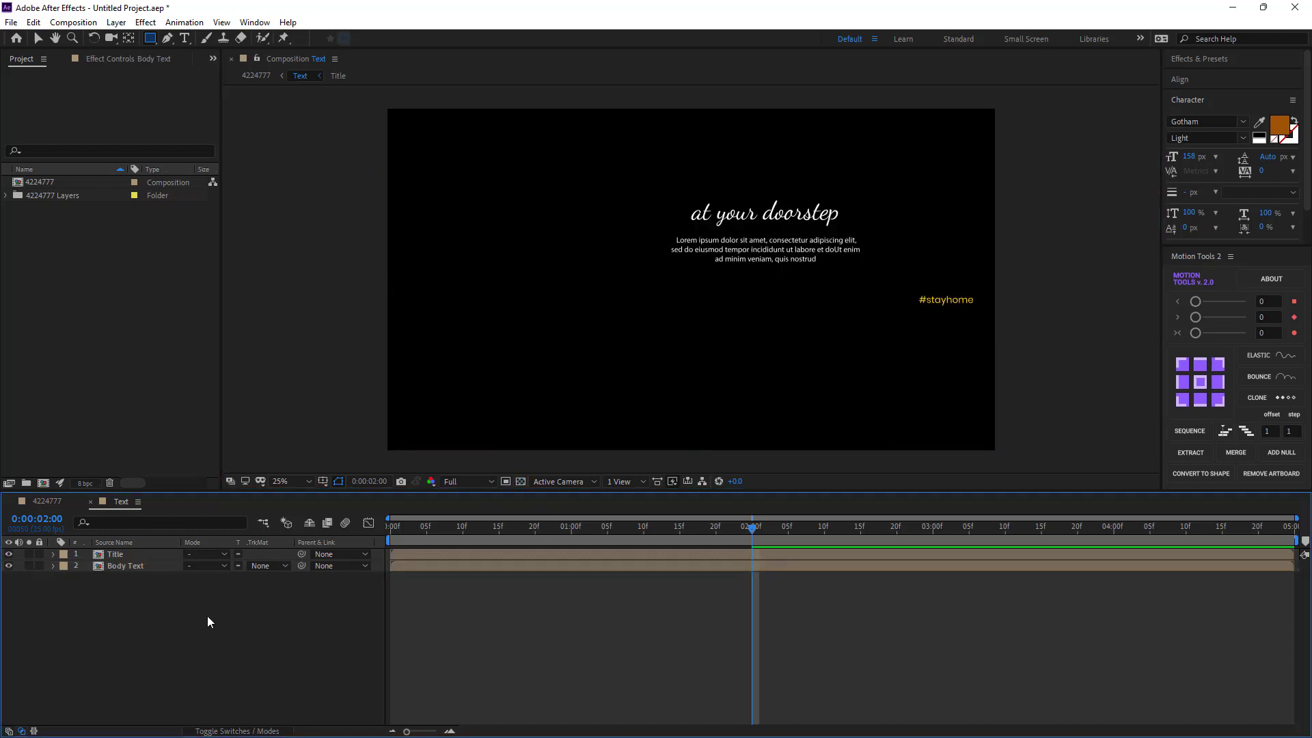
left_click(125, 566)
double_click(125, 566)
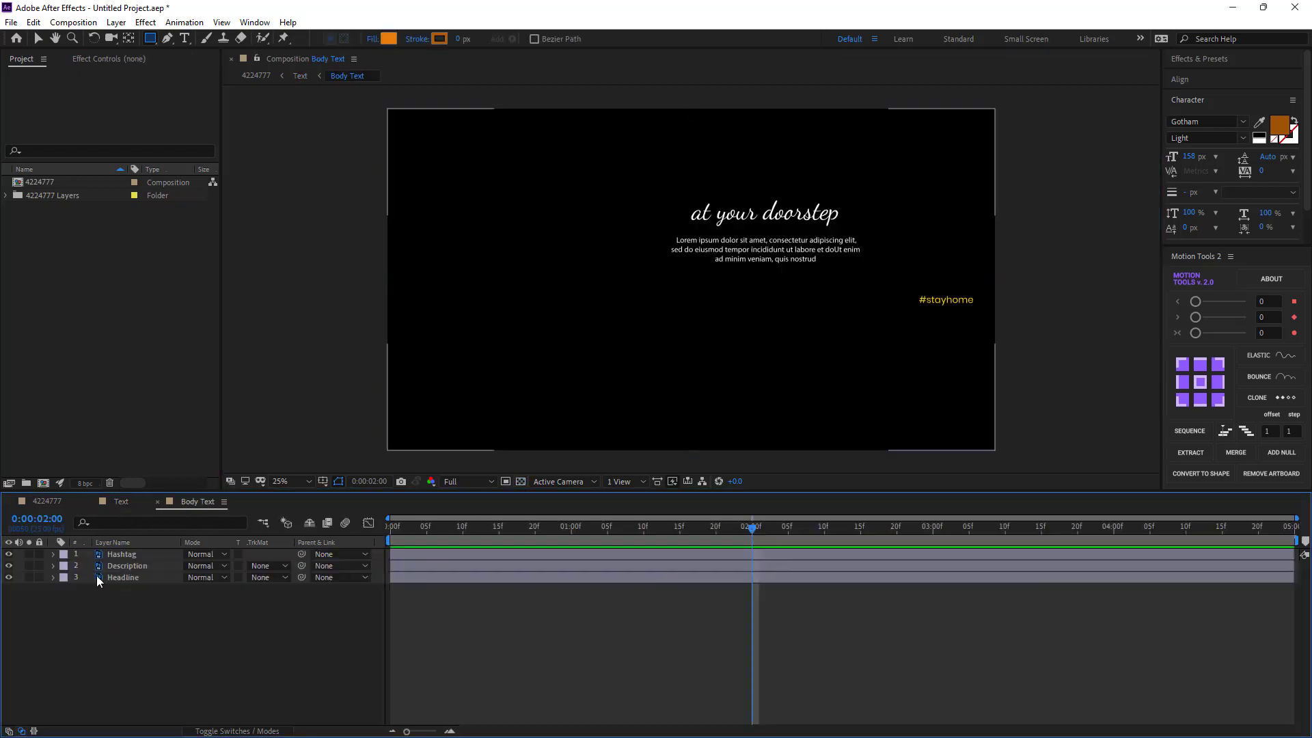
- Add Position keyframes (1778, 1000) at 0:00:02:00 on the Hashtag, Description and Headline layers
left_click(120, 552)
left_click(131, 602)
left_click(129, 568)
left_click(130, 576)
left_click(130, 588)
left_click(125, 553)
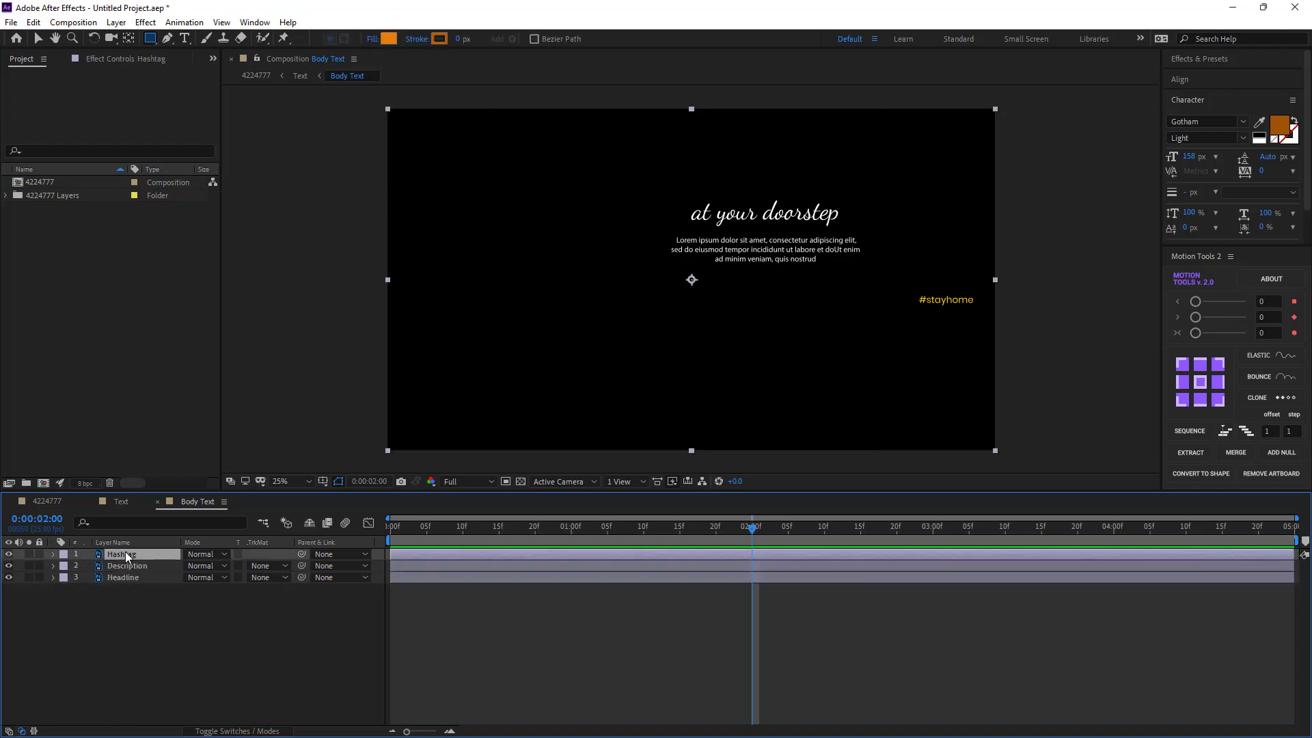
left_click(182, 606)
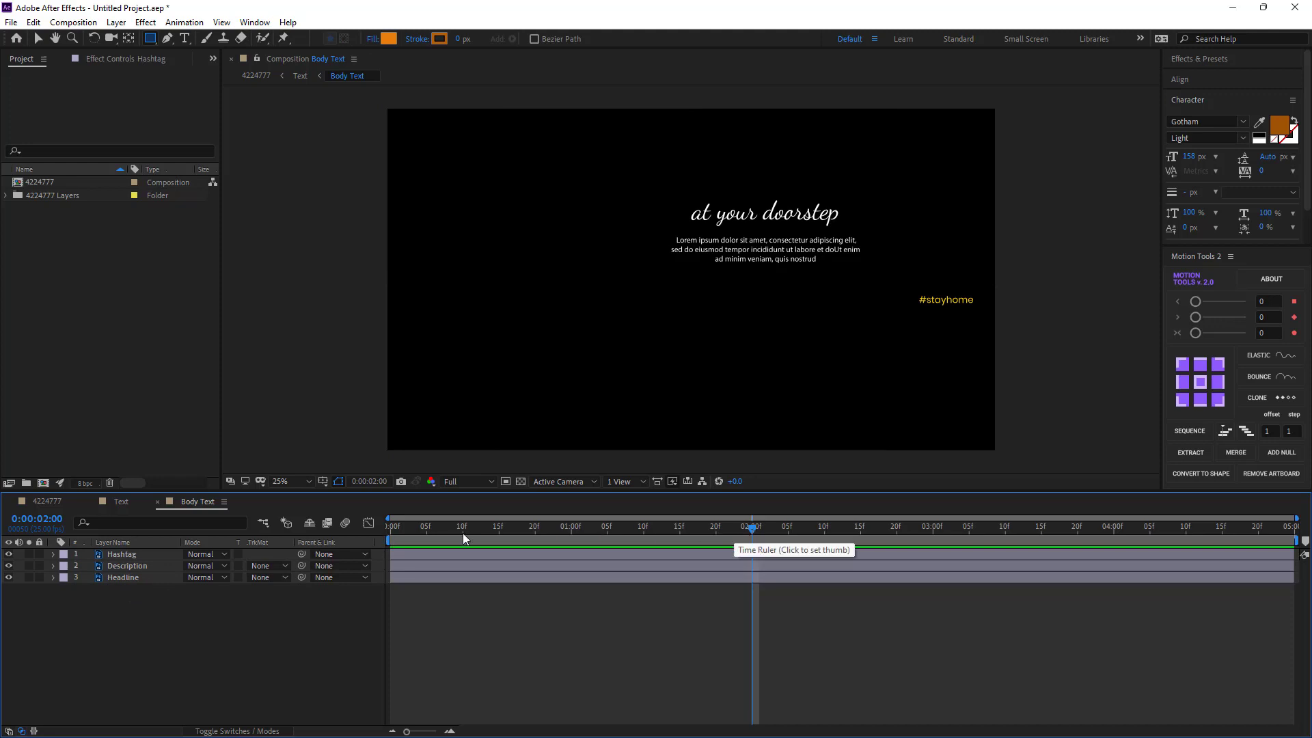
left_click_drag(452, 532, 751, 530)
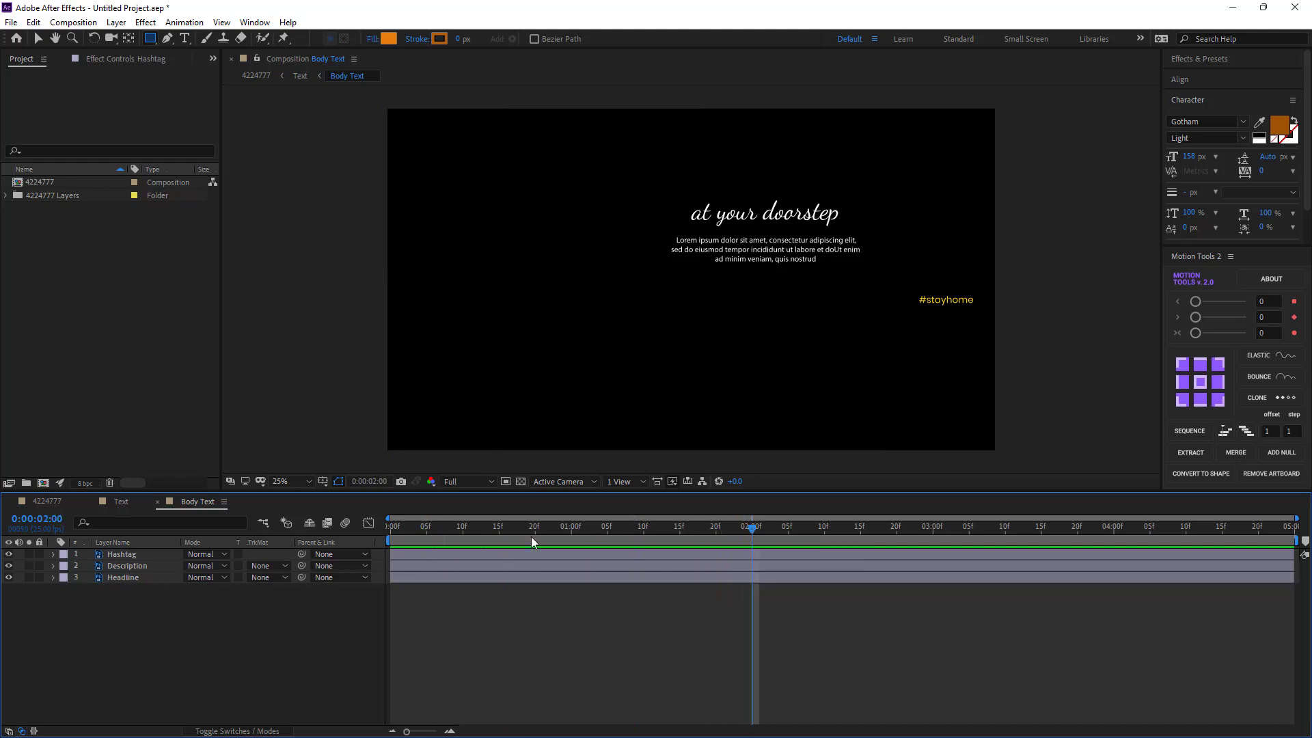
left_click_drag(116, 554, 120, 574)
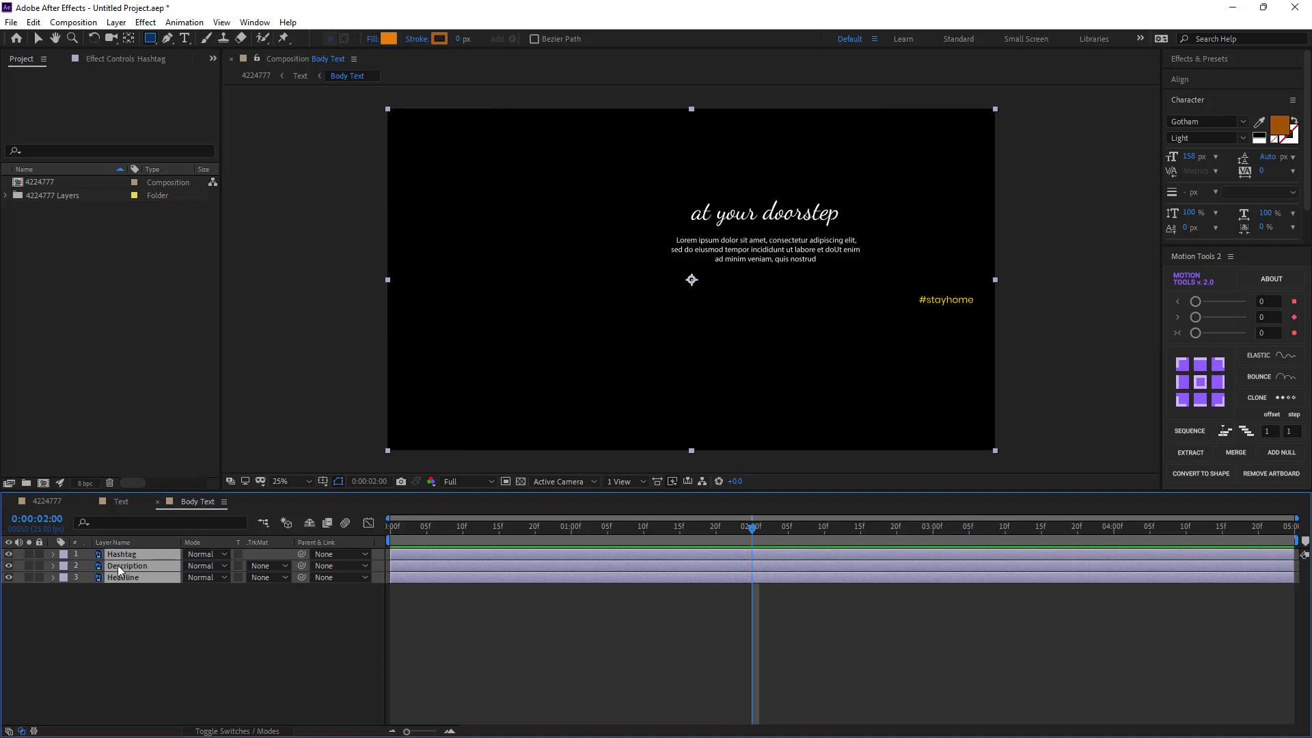
key("p")
left_click(88, 566)
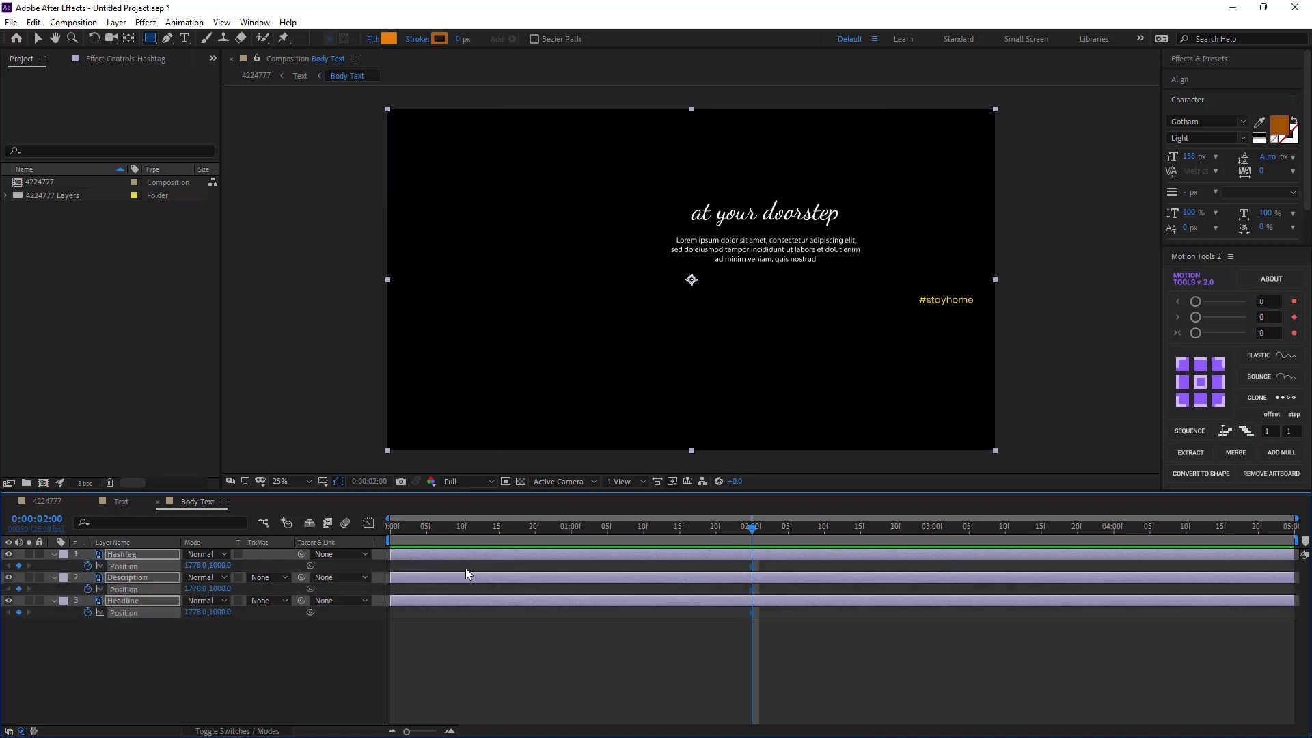
- Add Opacity keyframes at 2 seconds, then at 1 second set Position X to 2128 and Opacity to 0%
key("shift+t")
left_click(88, 577)
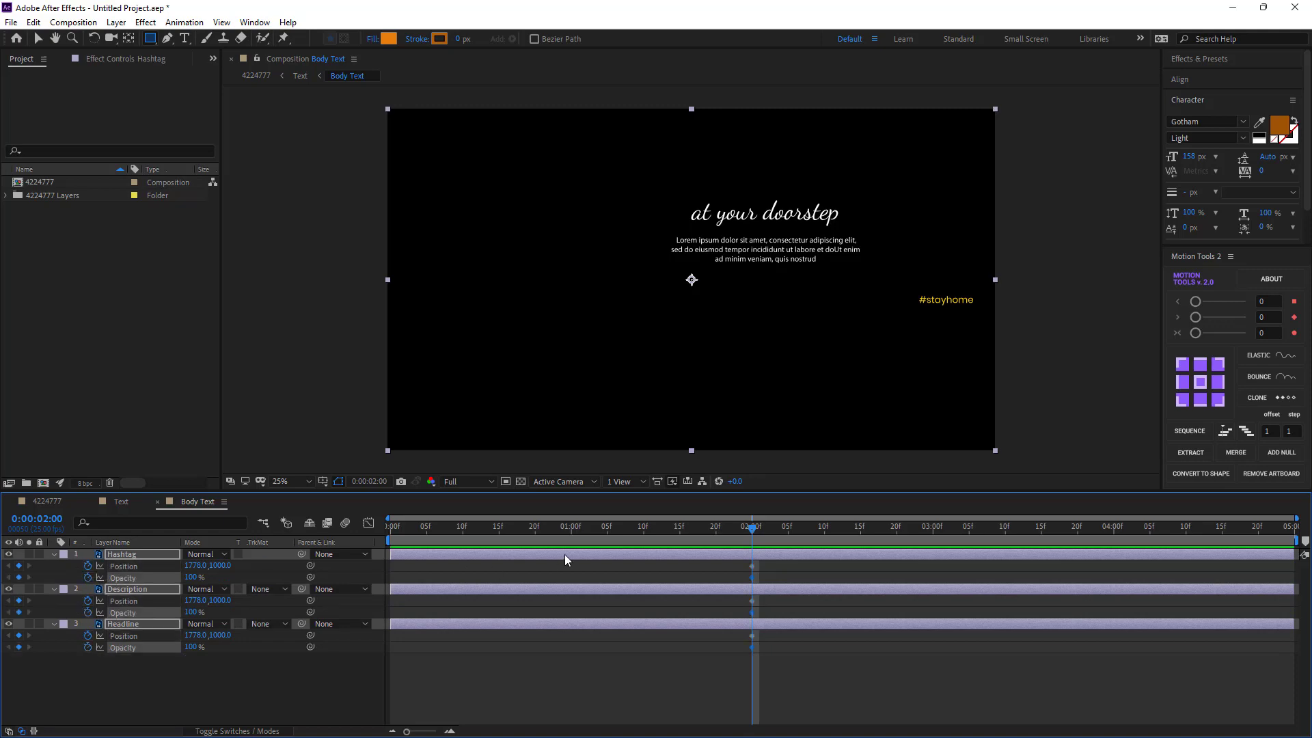
left_click_drag(751, 531, 572, 538)
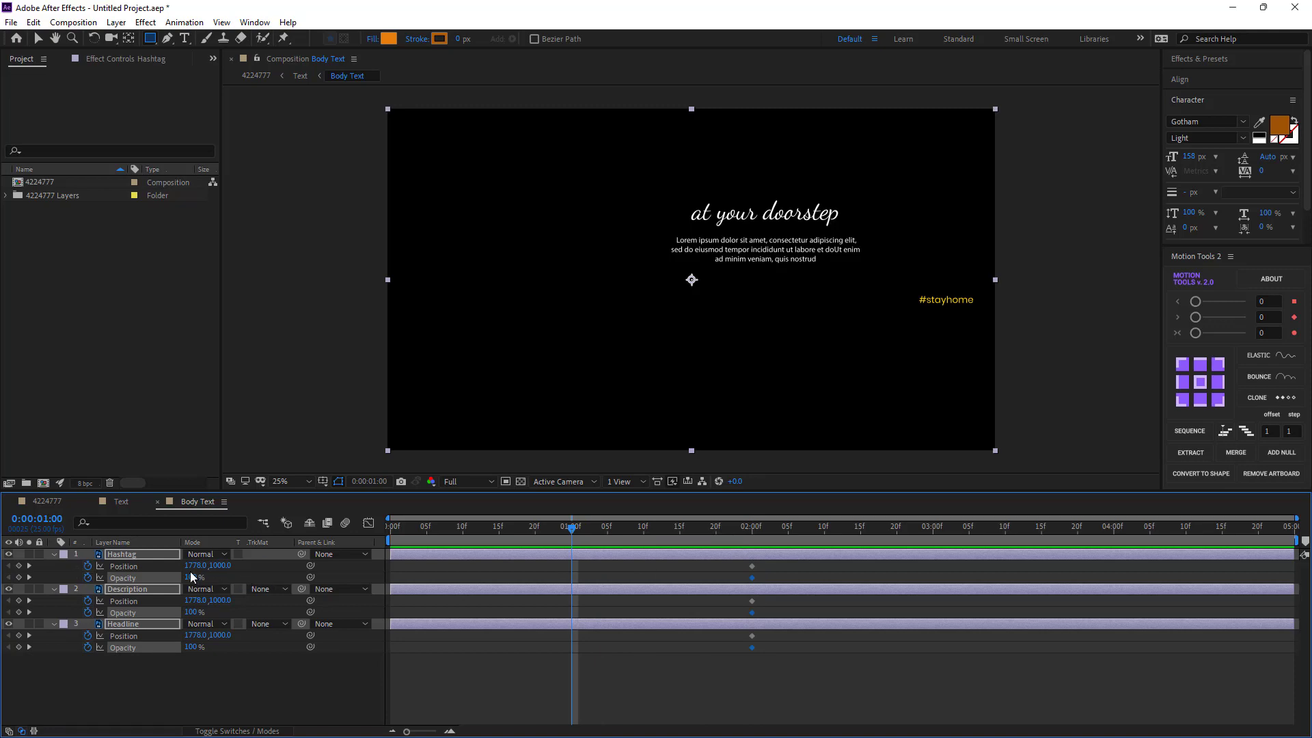
left_click_drag(194, 566, 427, 568)
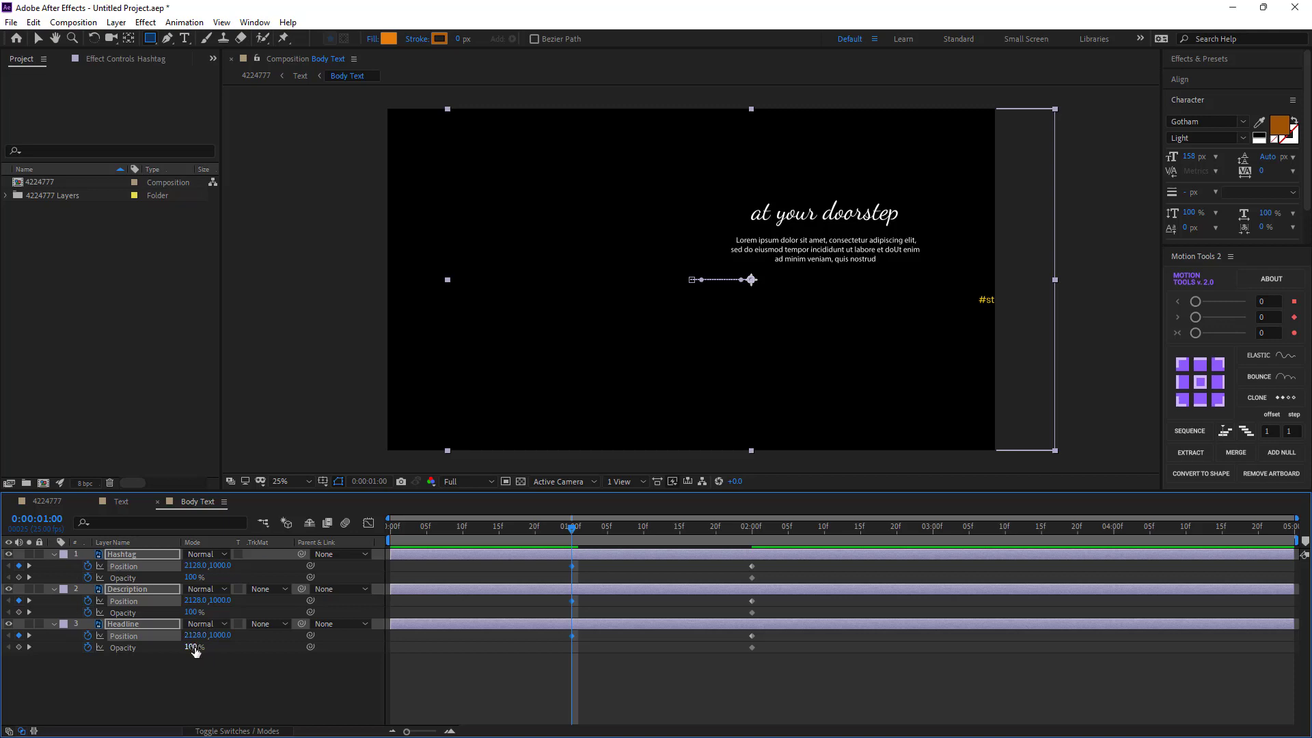
left_click_drag(191, 647, 64, 665)
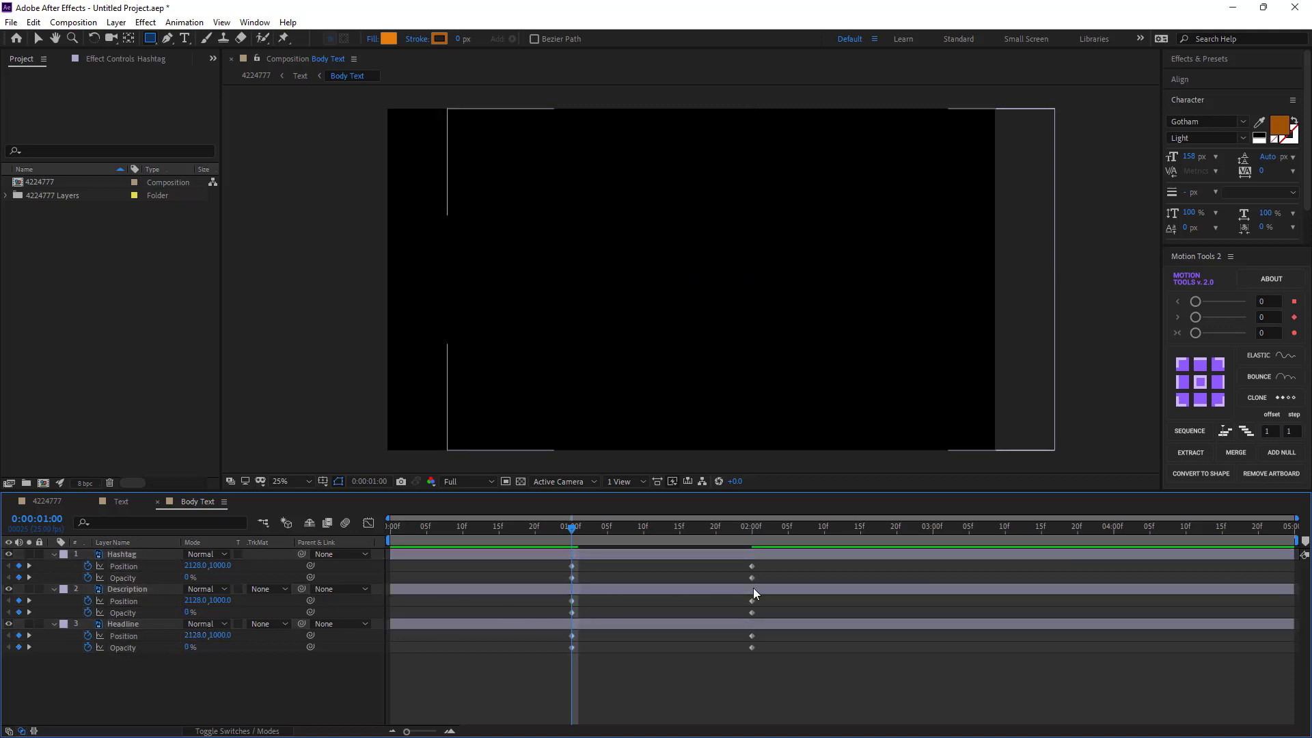
left_click_drag(779, 564, 570, 655)
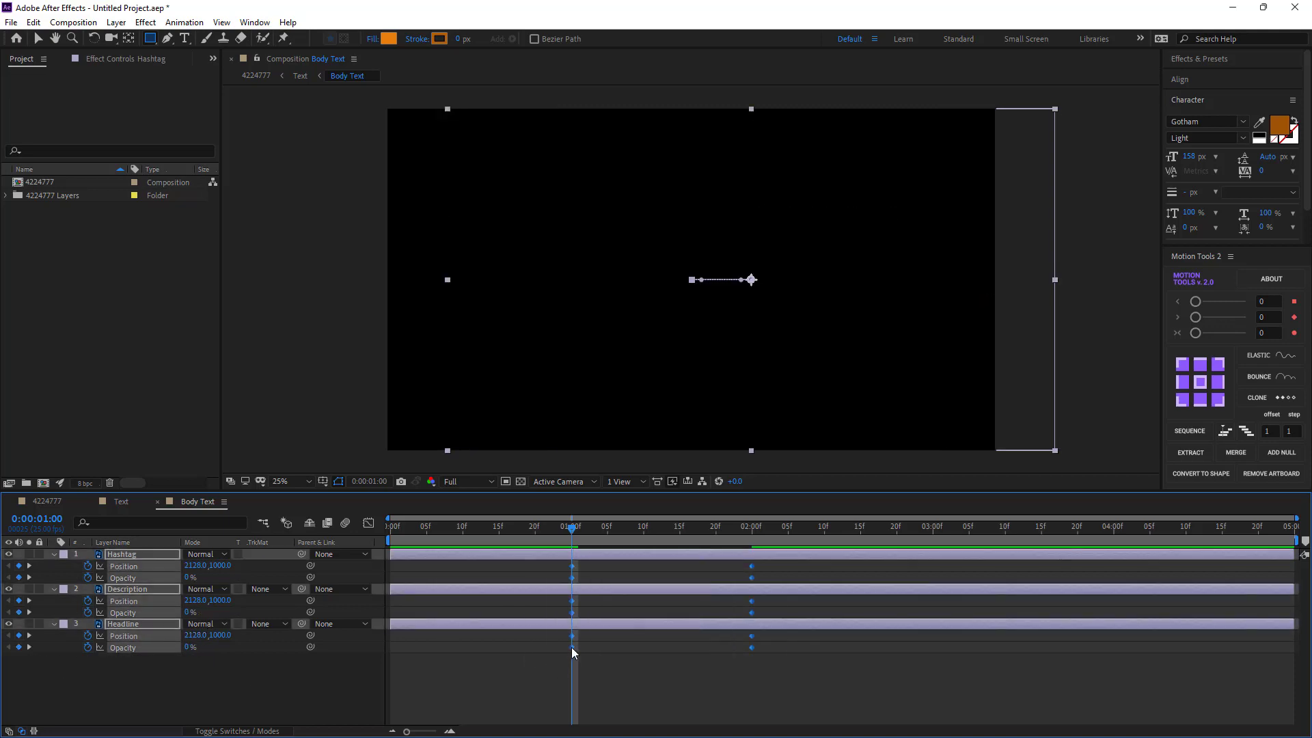
- Apply Easy Ease to all Position and Opacity keyframes at 1 and 2 seconds
right_click(571, 646)
mouse_move(632, 644)
left_click(771, 557)
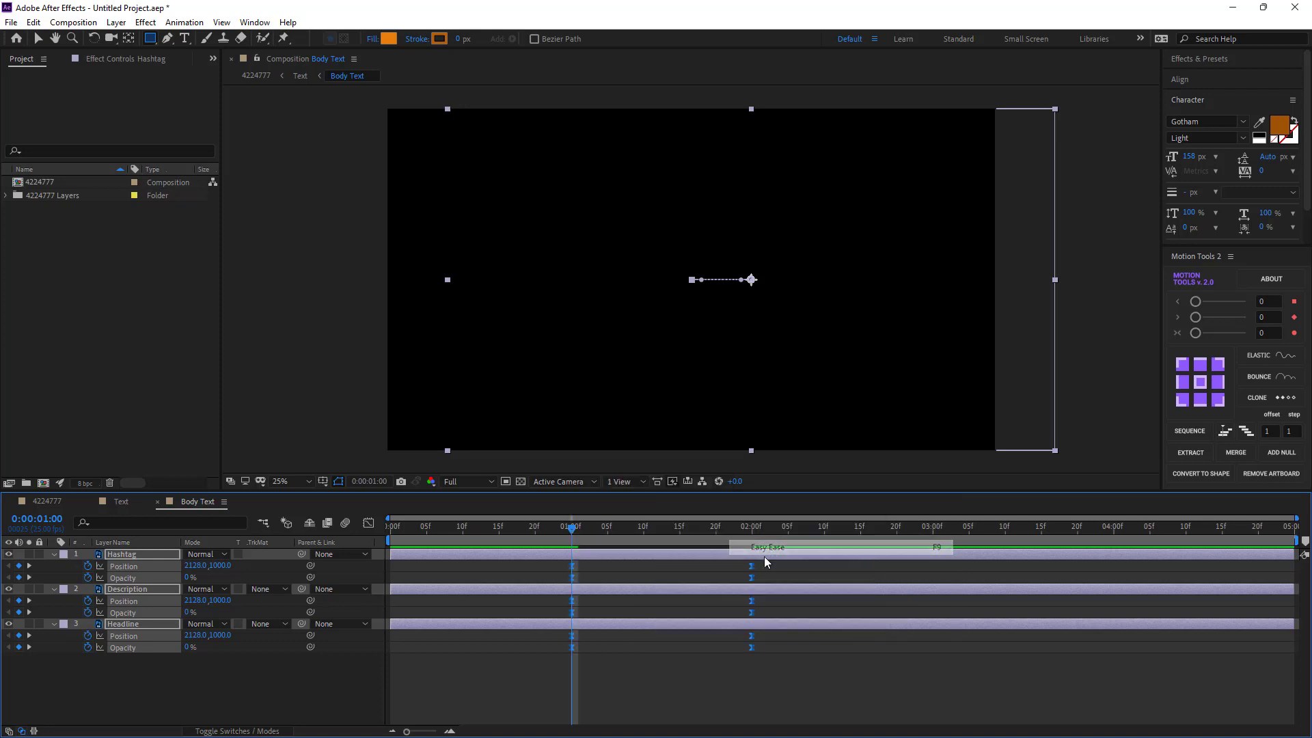
- Select the Position keyframes on the Headline, Description and Hashtag layers
left_click_drag(758, 637, 578, 638)
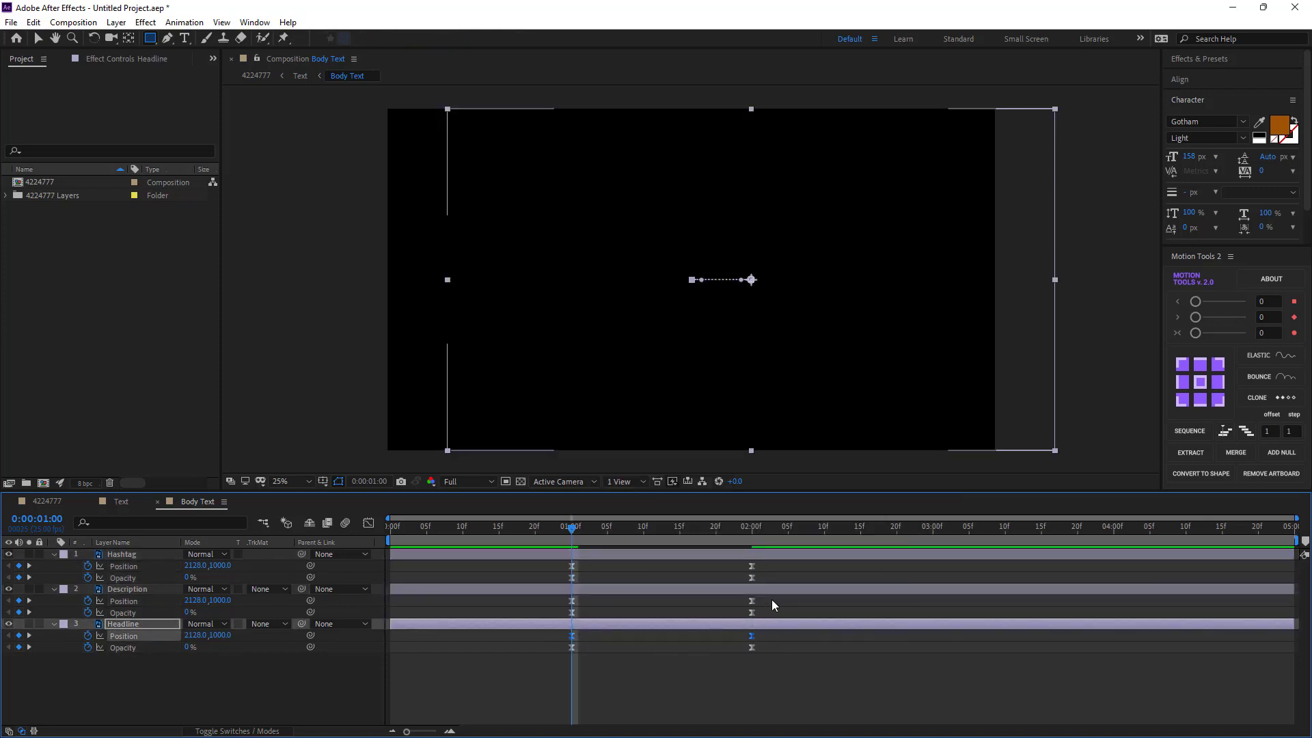
left_click_drag(772, 605, 557, 600)
left_click_drag(767, 566, 548, 568)
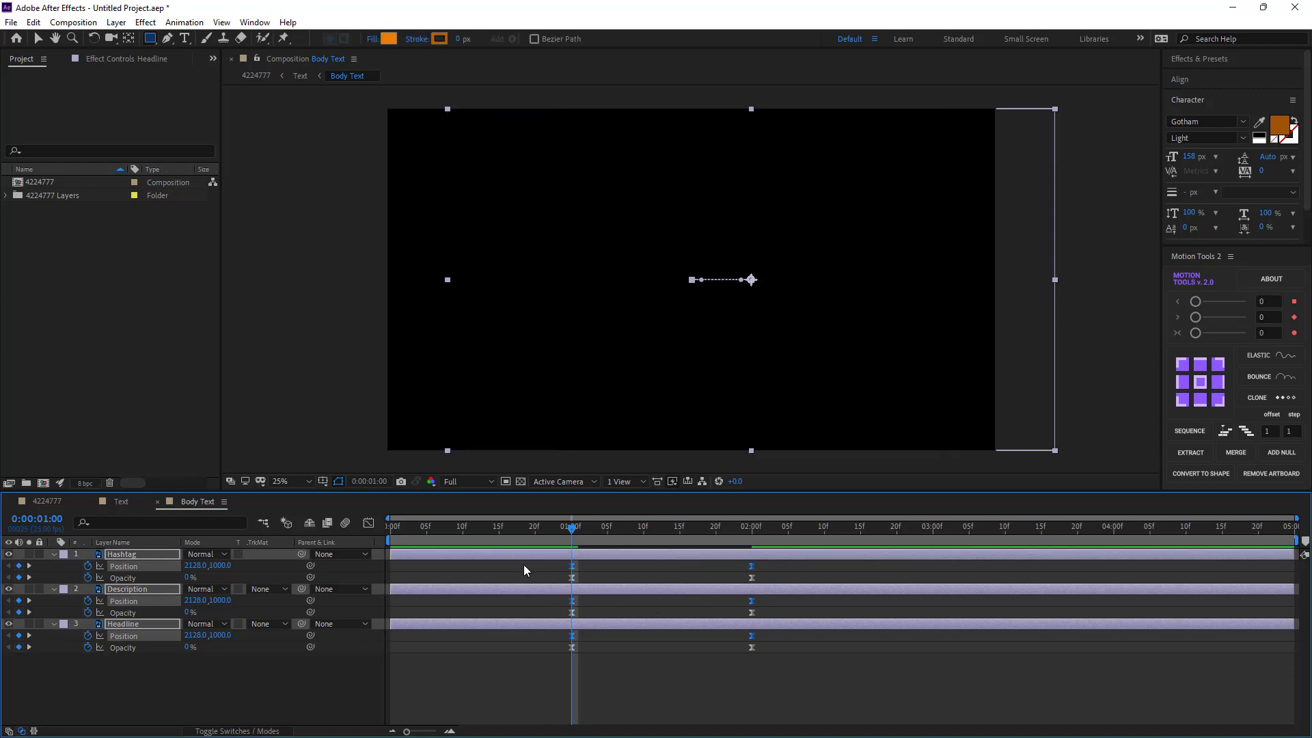
- In the Graph Editor, drag the Position influence handle for a fast start that gently settles, then preview
key("p")
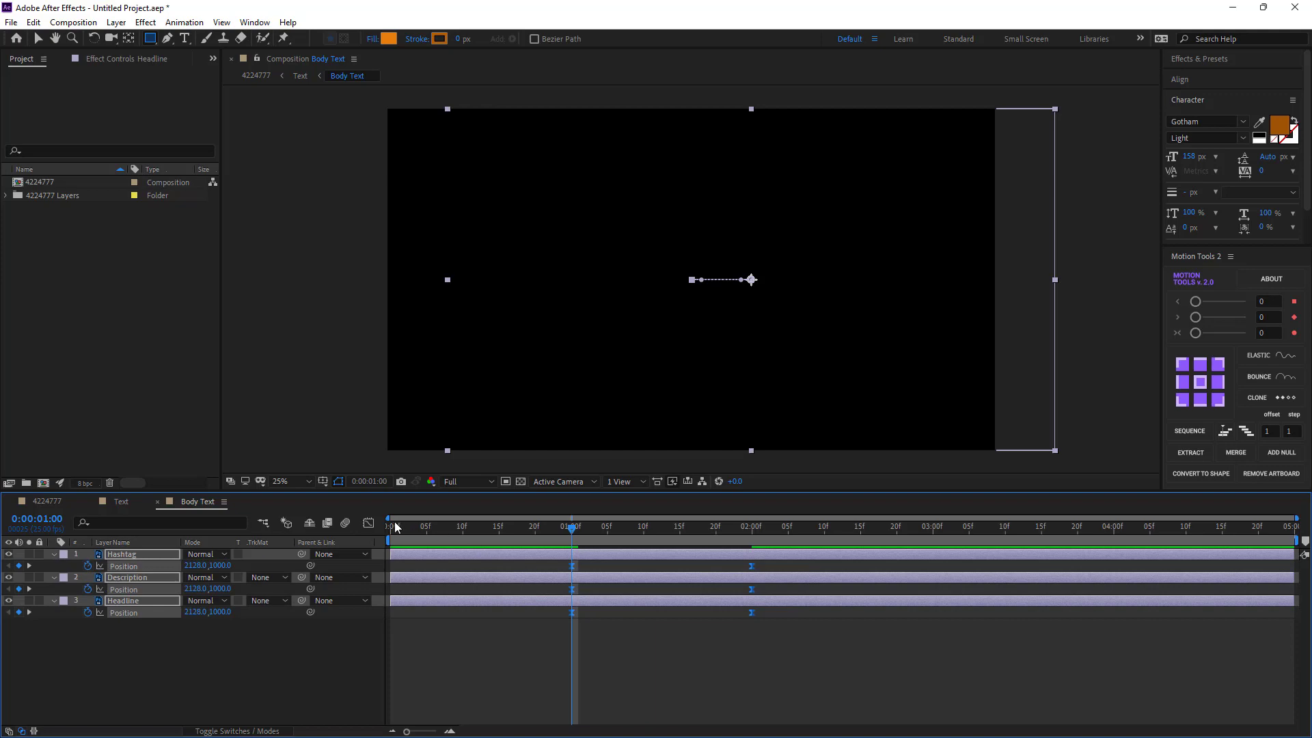
left_click(369, 525)
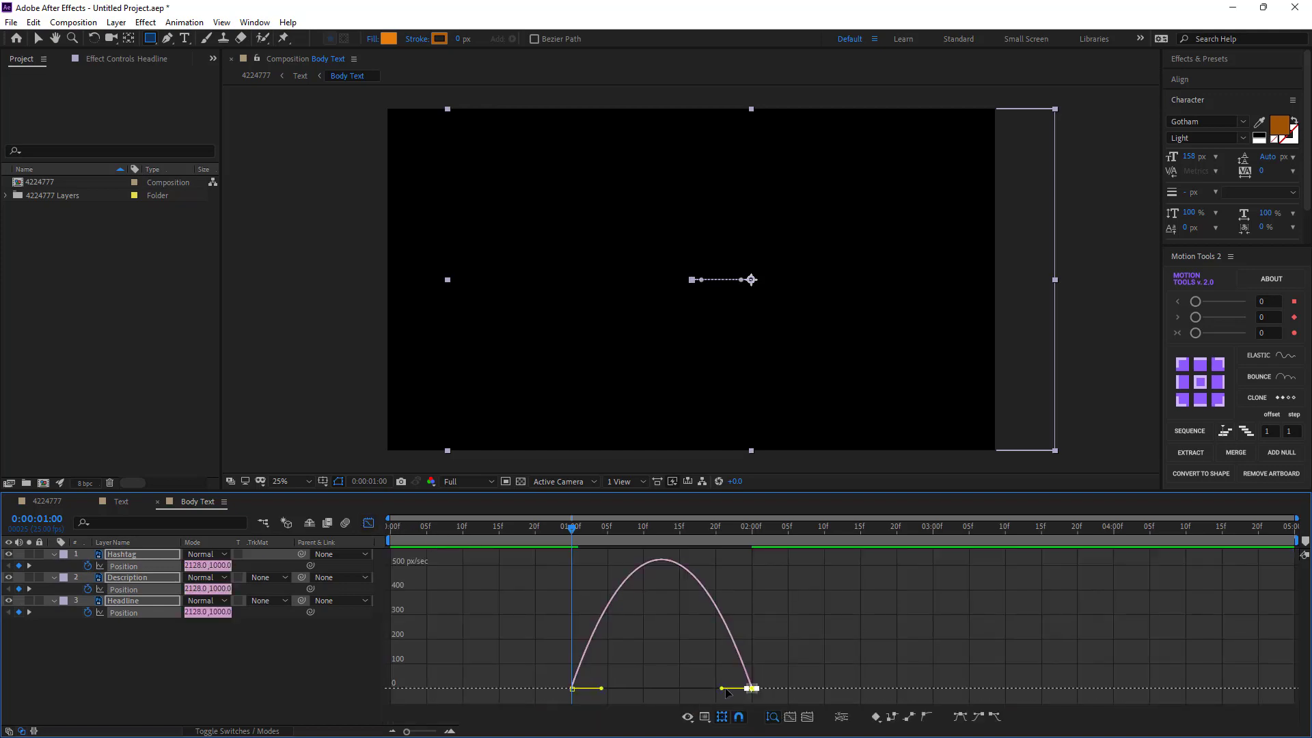
mouse_move(722, 688)
left_mouse_down()
mouse_move(540, 707)
mouse_move(591, 692)
left_mouse_up()
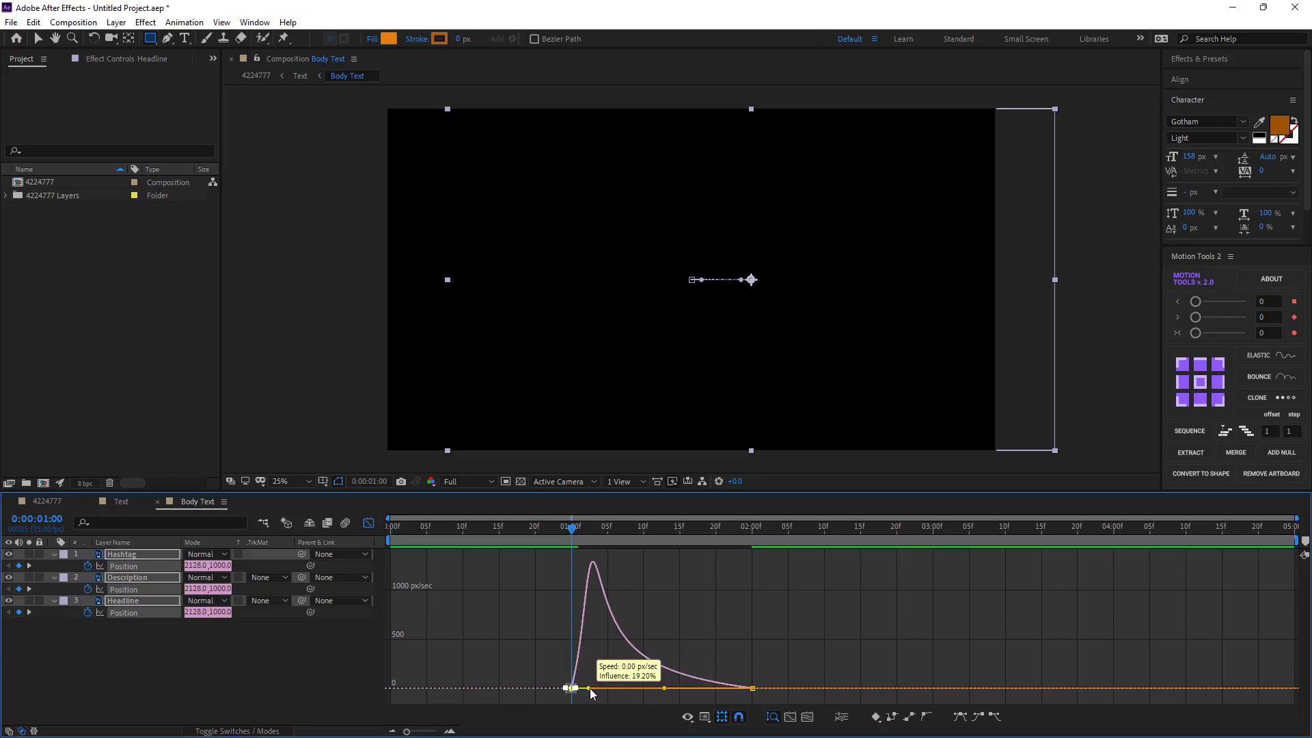
left_click(369, 523)
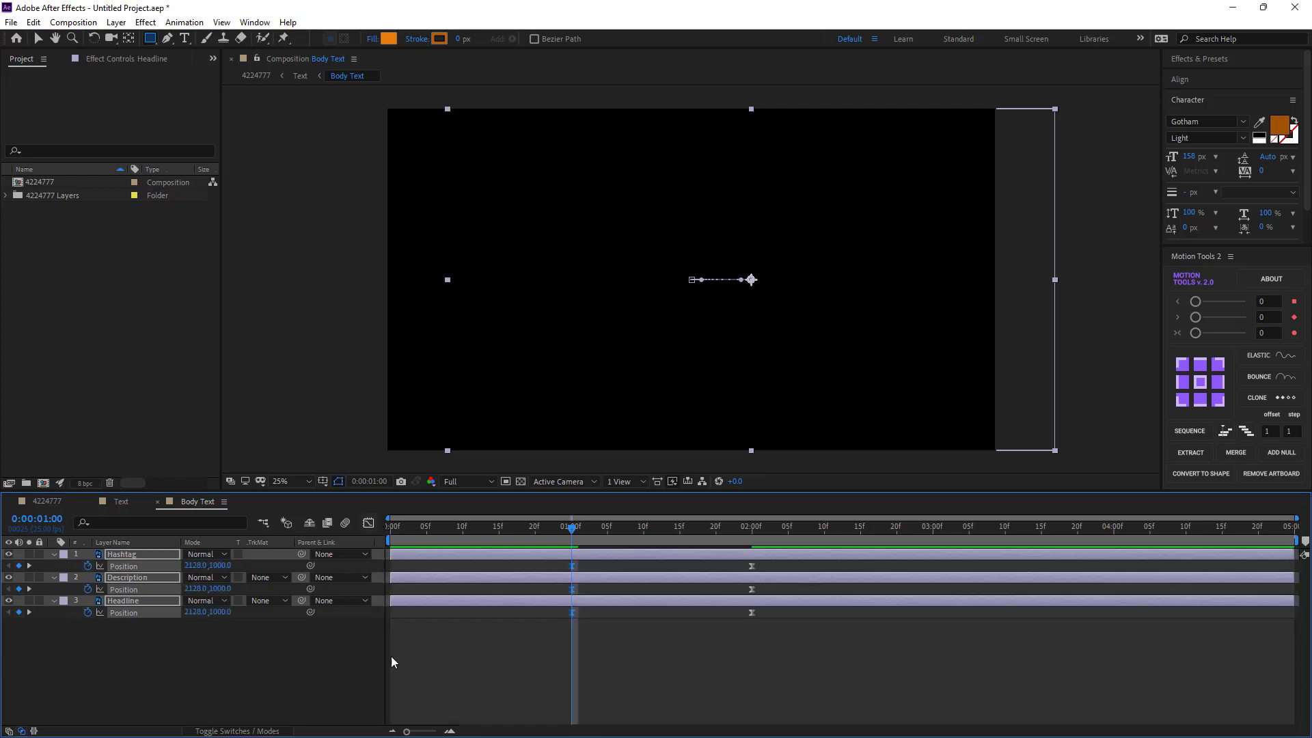
left_click(371, 663)
- Preview the animation, then shift the Headline, Description and Hashtag layers to start at 1:00
key("space")
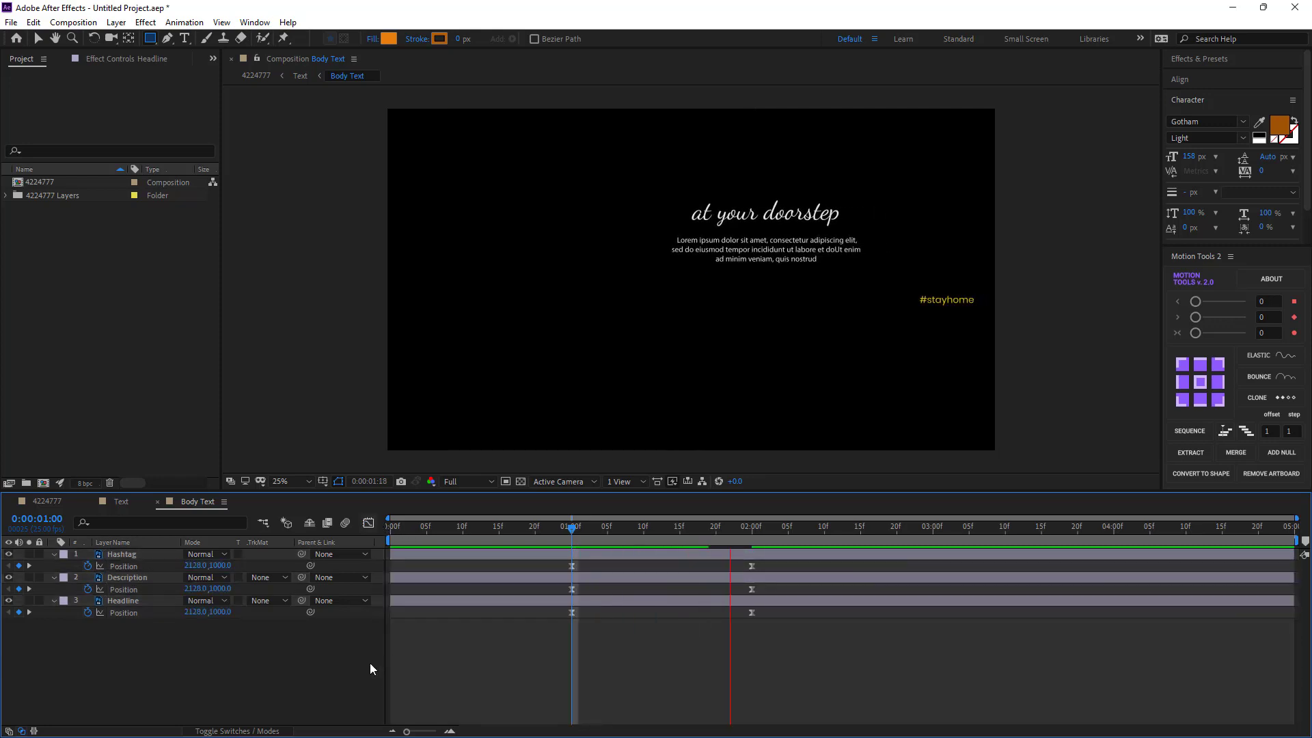
mouse_move(733, 543)
left_mouse_down()
mouse_move(752, 547)
mouse_move(570, 613)
mouse_move(388, 612)
left_mouse_up()
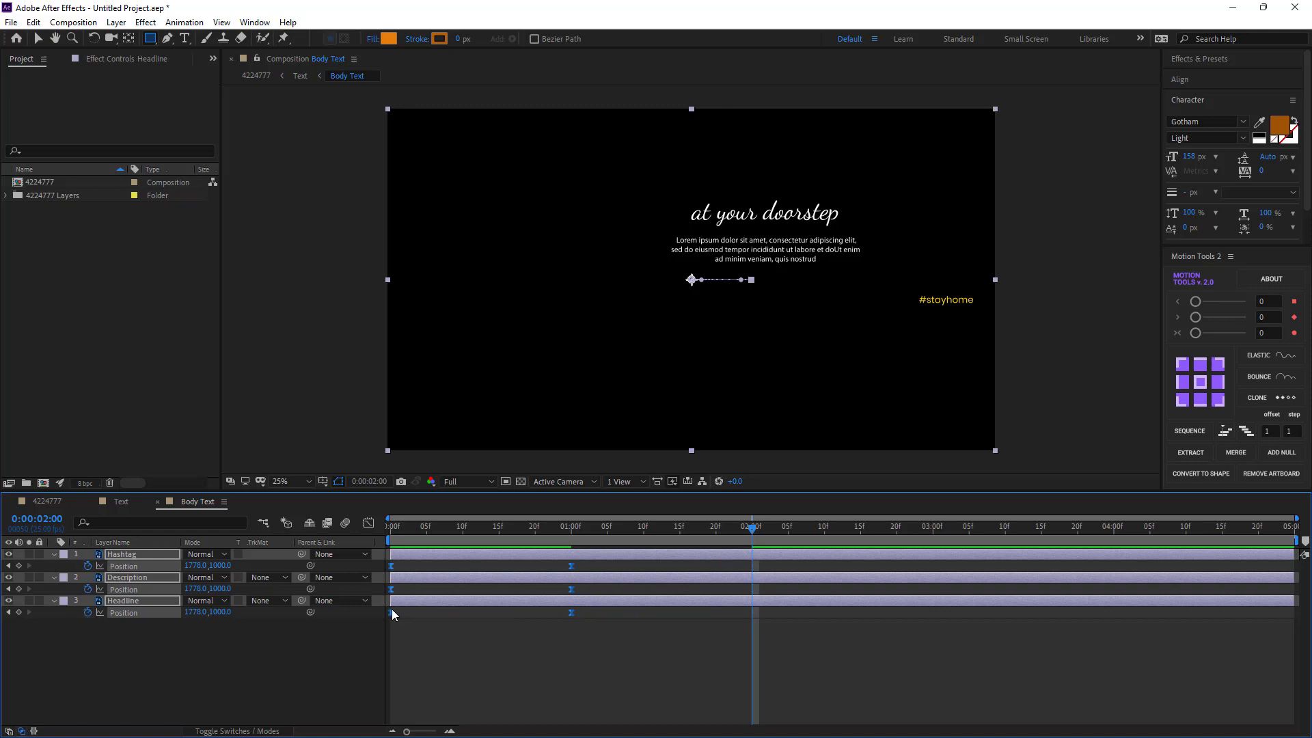
left_click(353, 626)
left_click(126, 599)
left_click(127, 577, "shift")
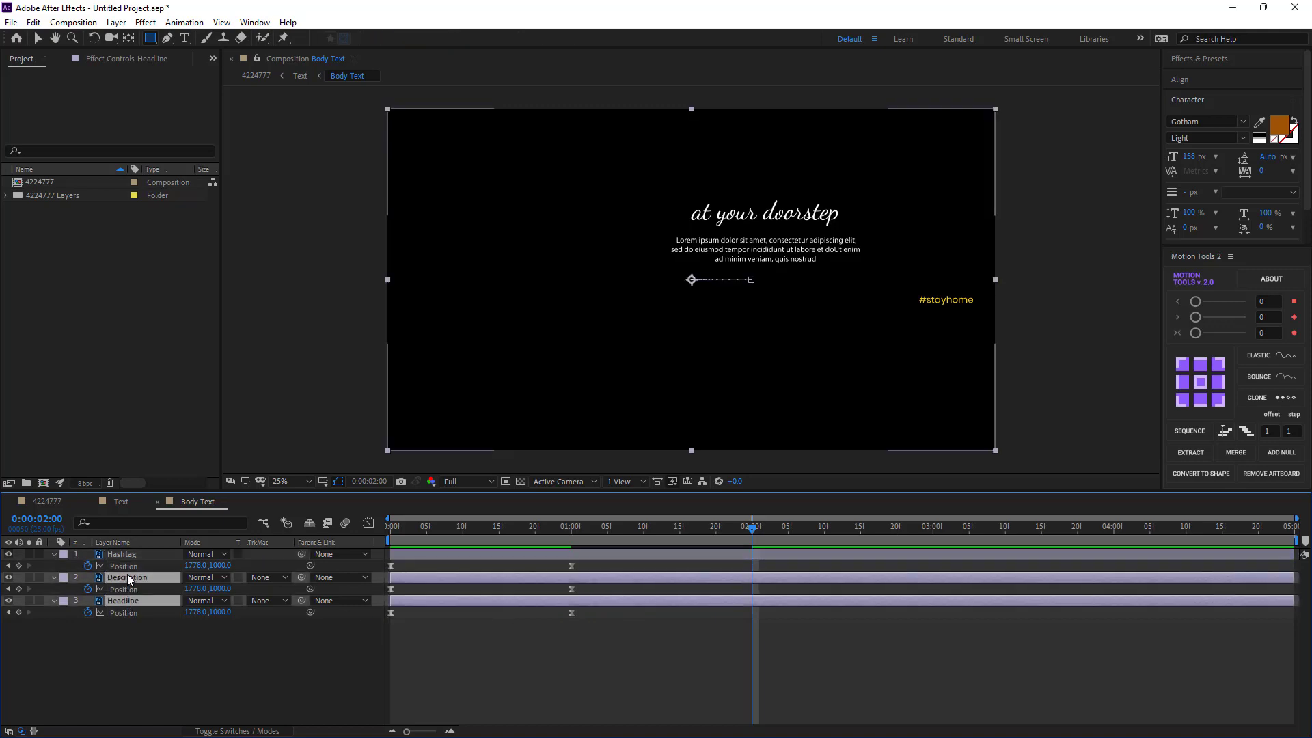
left_click(123, 554, "shift")
left_click_drag(455, 555, 633, 556)
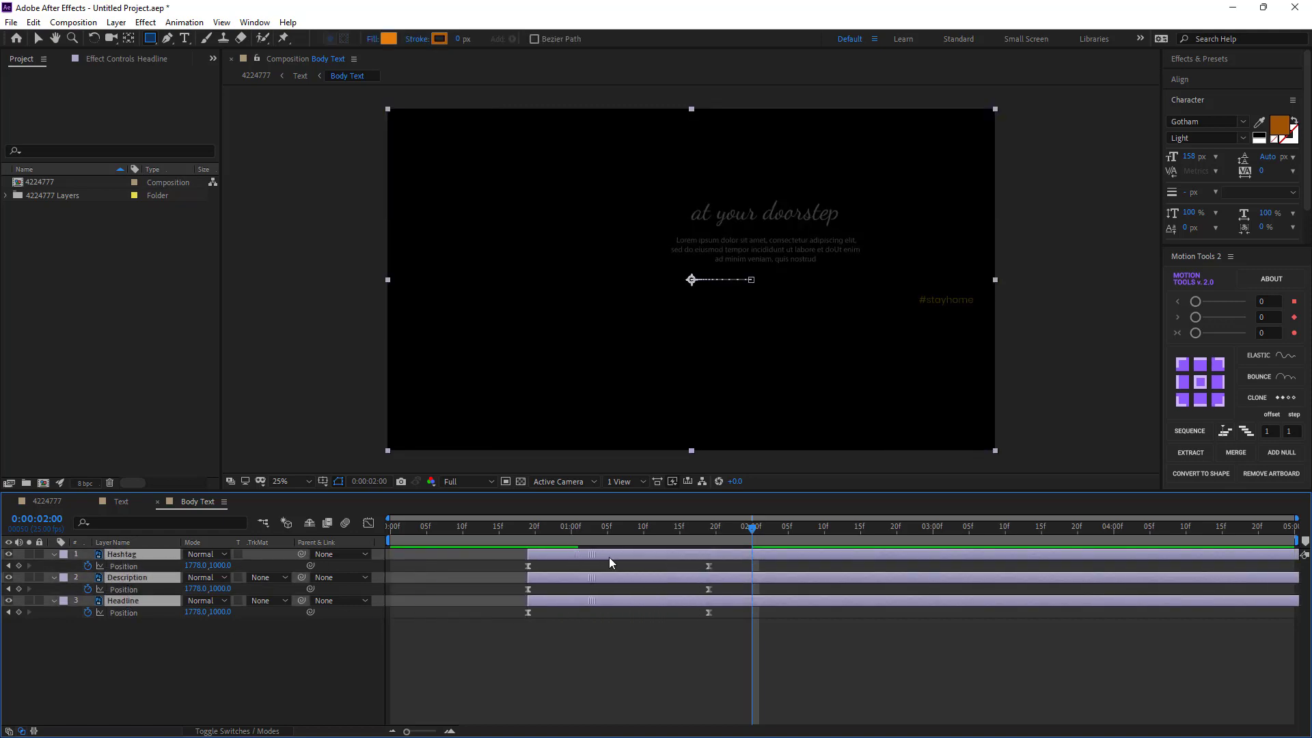
- Collapse the three text layers' properties and select the Hashtag layer
left_click(216, 643)
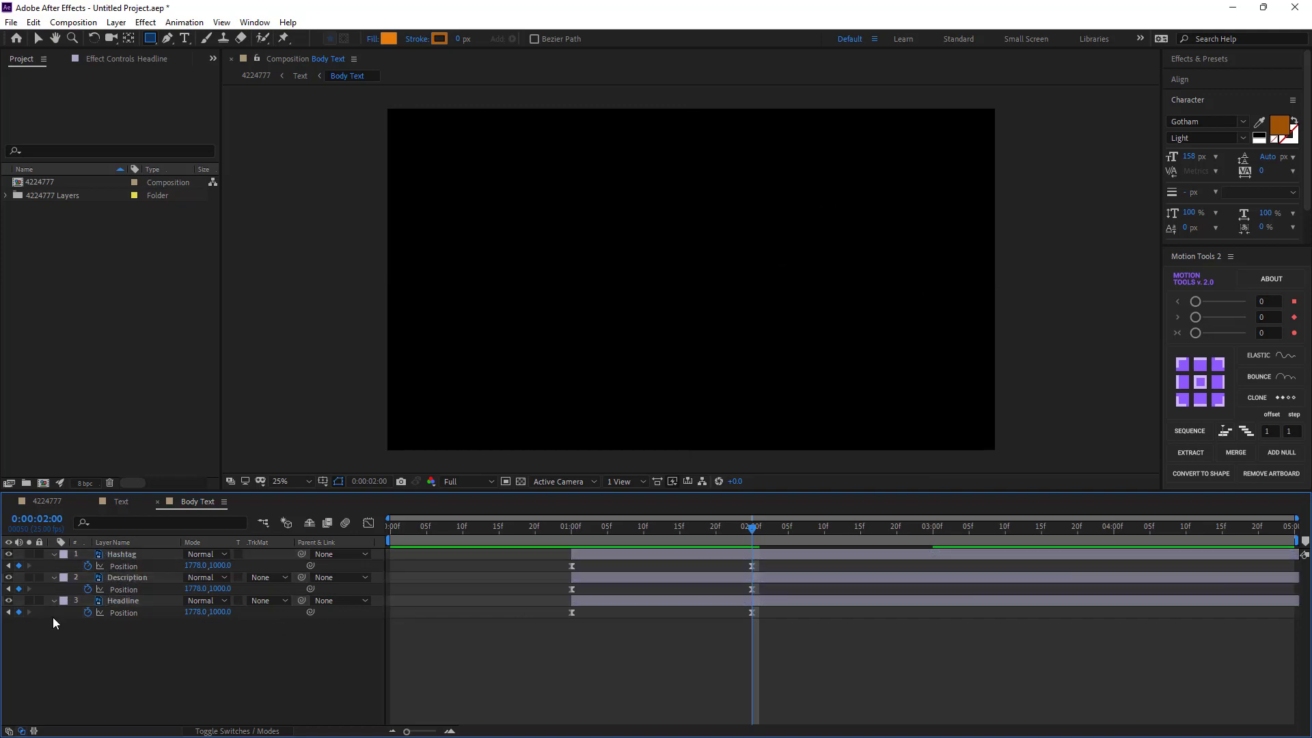
left_click(55, 602)
left_click(55, 579)
left_click(56, 554)
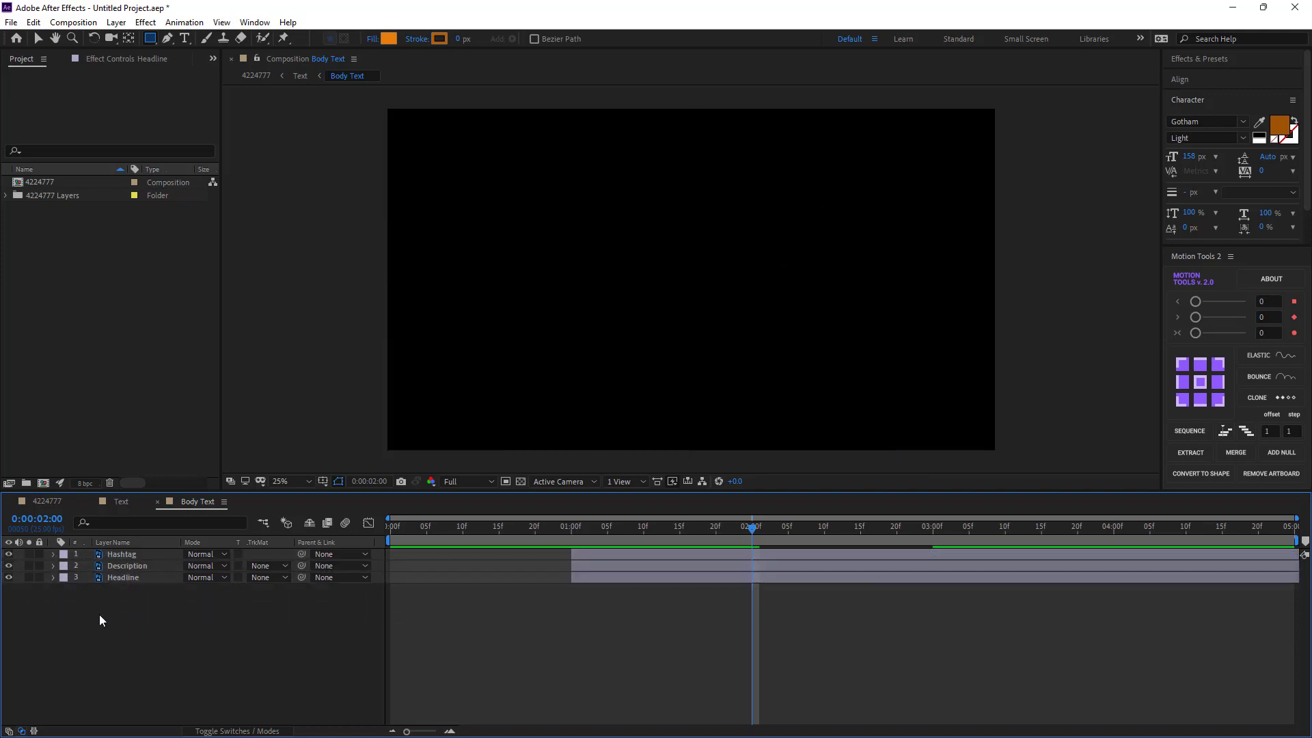
left_click(638, 554)
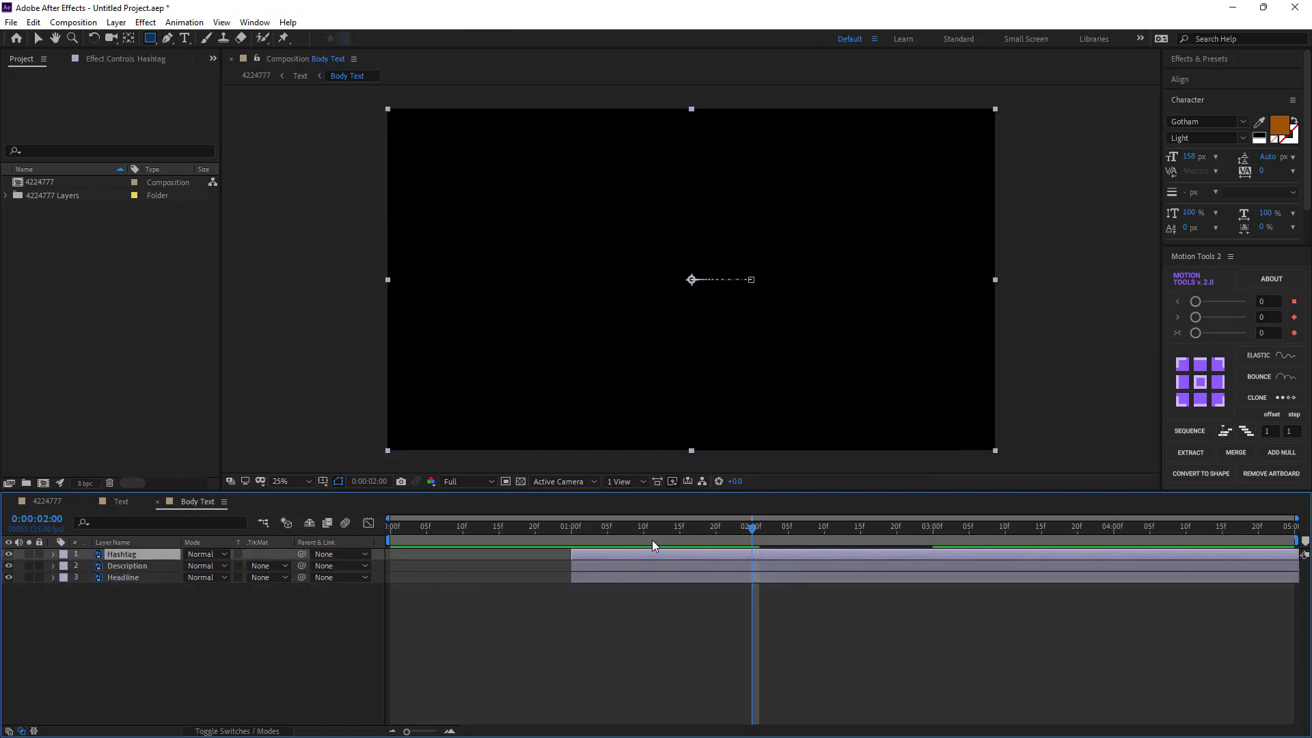
- Turn on the transparency grid and reveal the animated properties of all three text layers
left_click(521, 482)
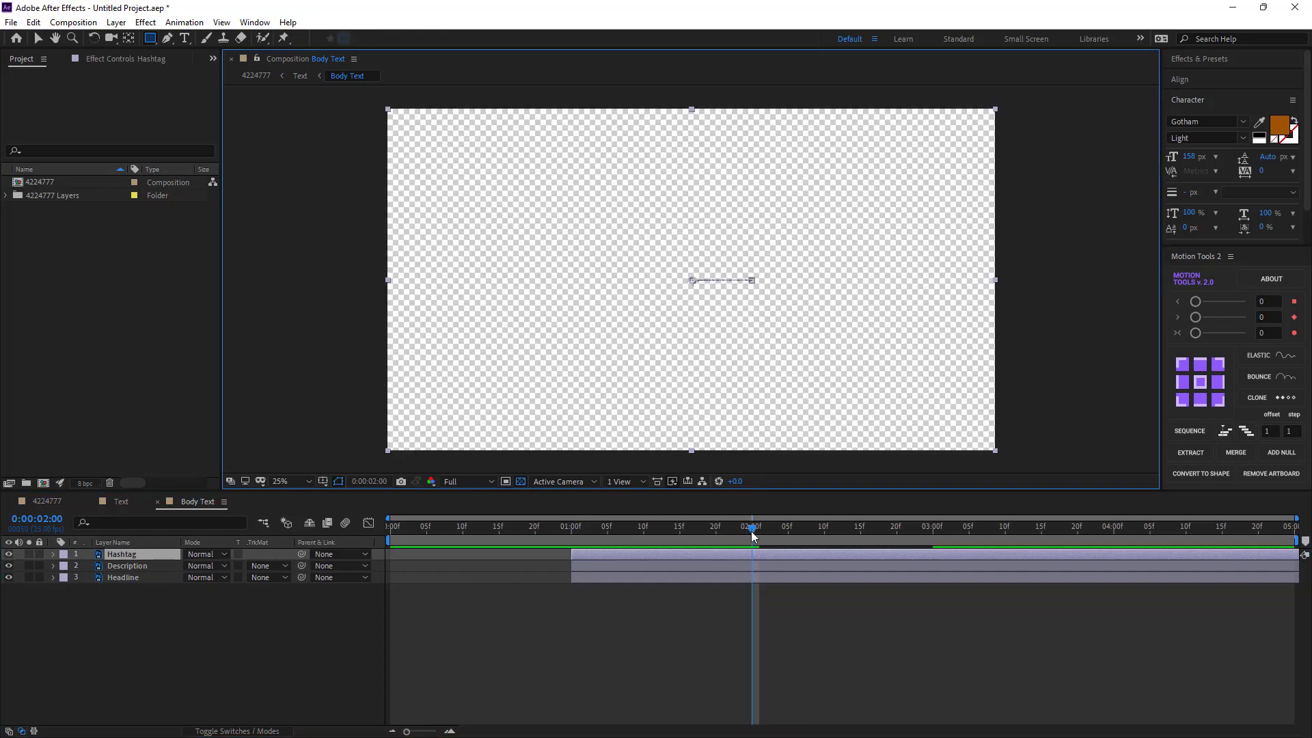
left_click_drag(753, 535, 760, 539)
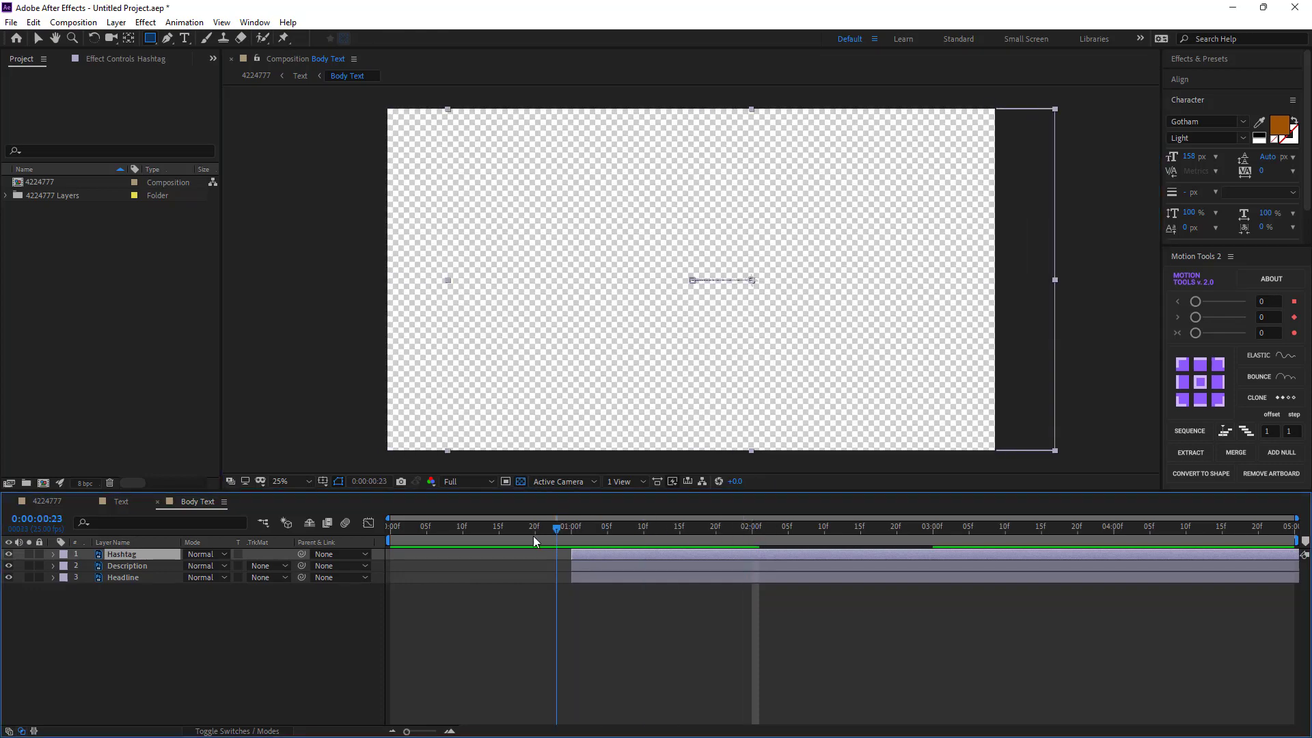
left_click(706, 565, "shift")
left_click(703, 577, "shift")
key("u")
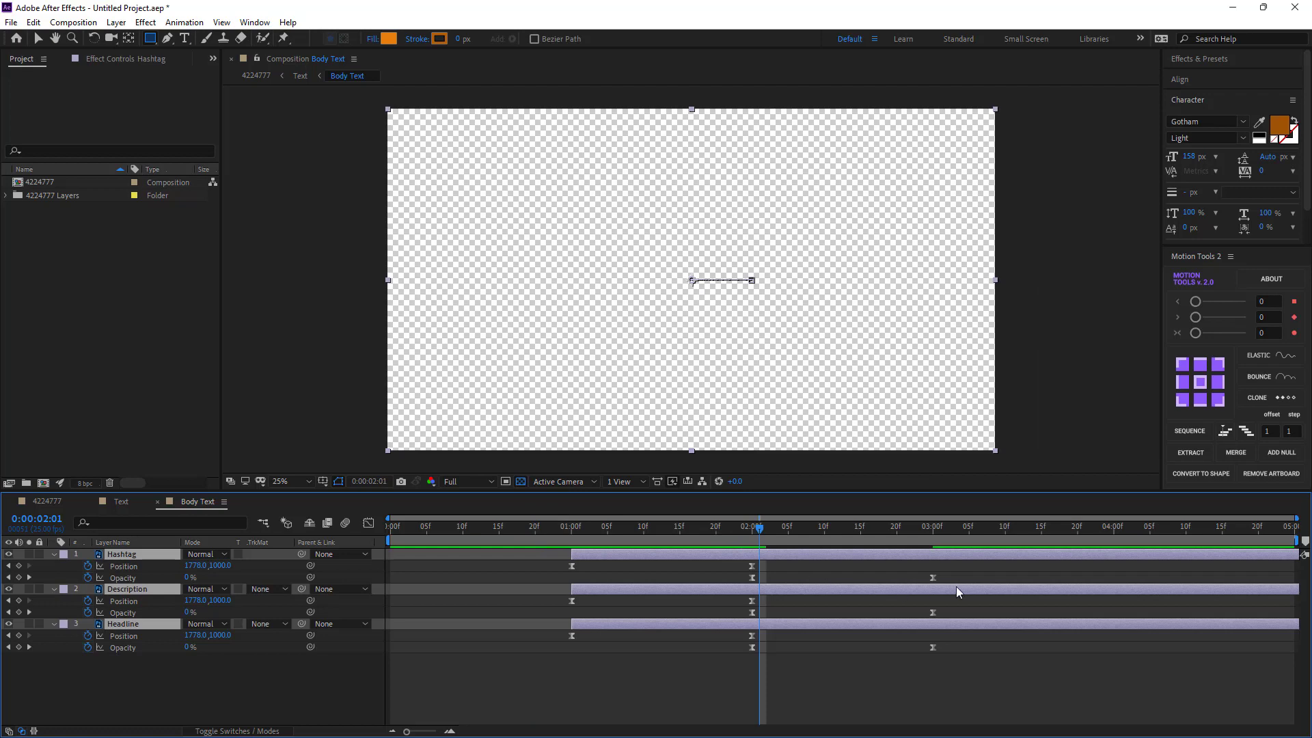
- Move the three layers' Opacity keyframes earlier to 1 and 2 seconds, matching Position
left_click_drag(970, 581, 735, 582)
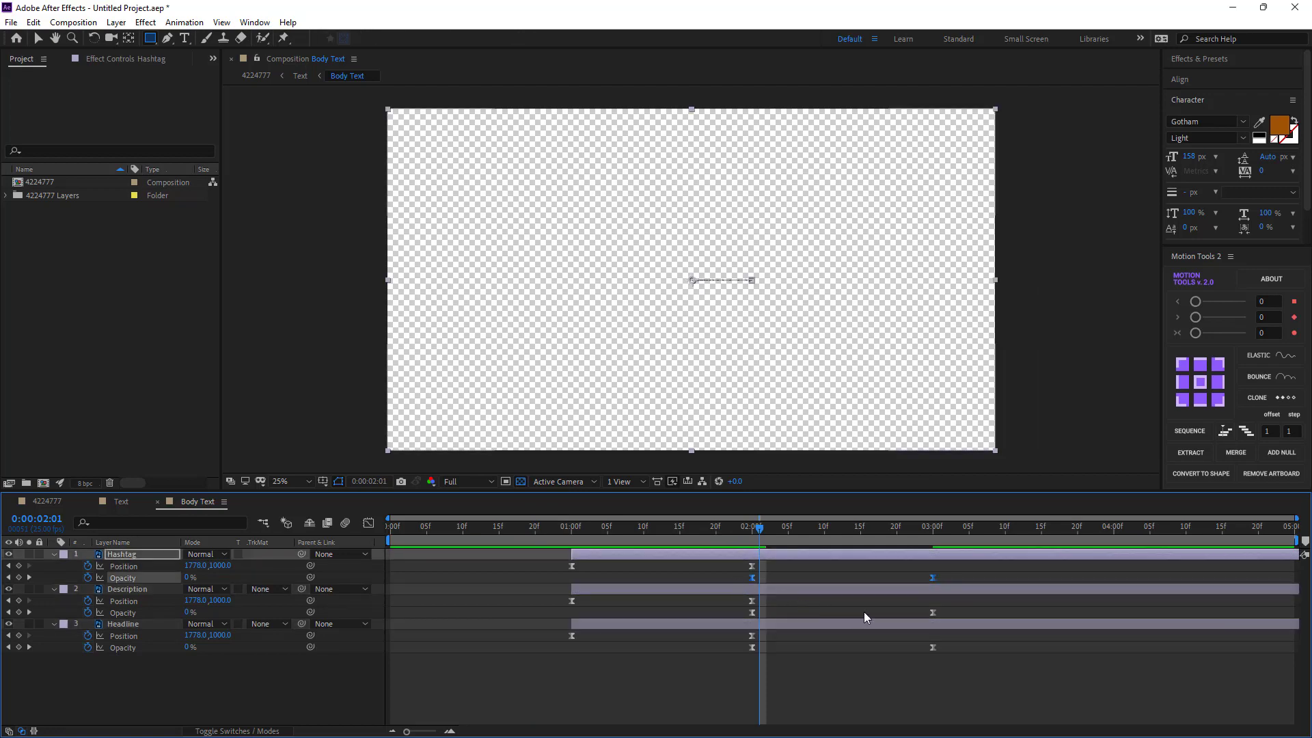
left_click_drag(952, 615, 731, 617)
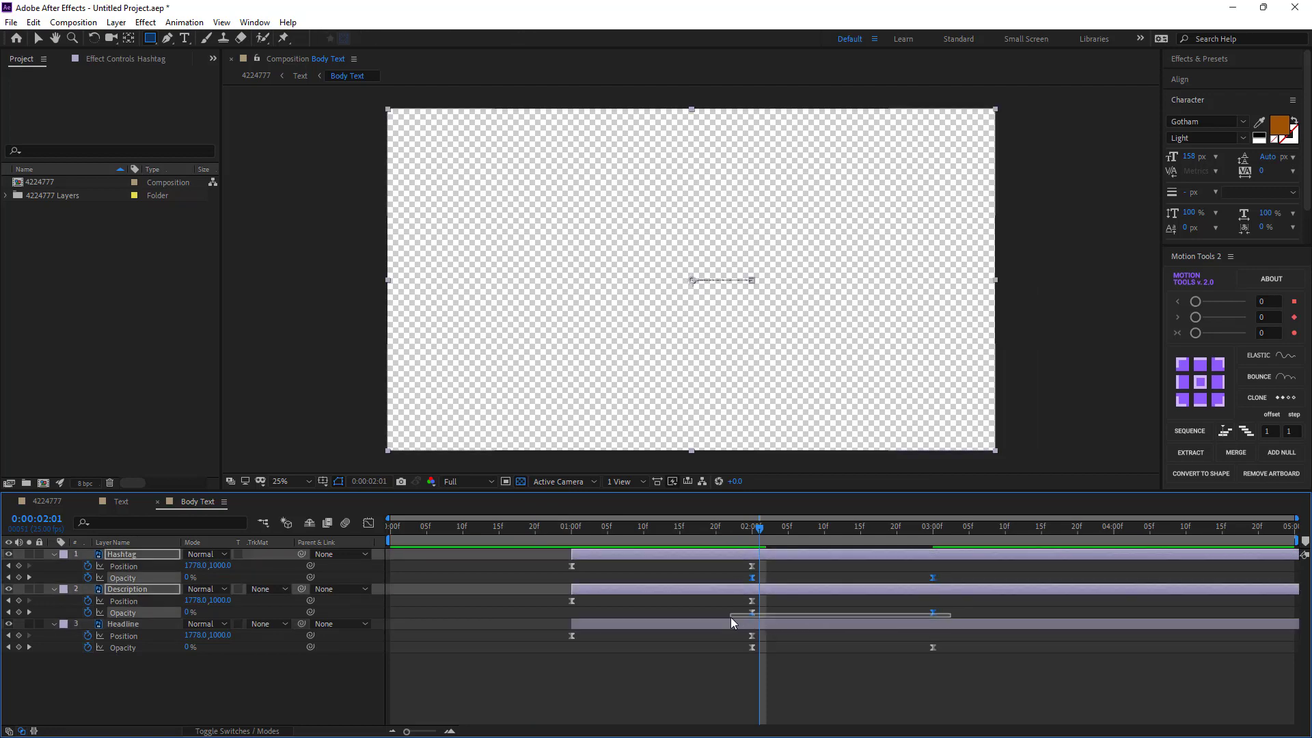
left_click_drag(942, 646, 568, 646)
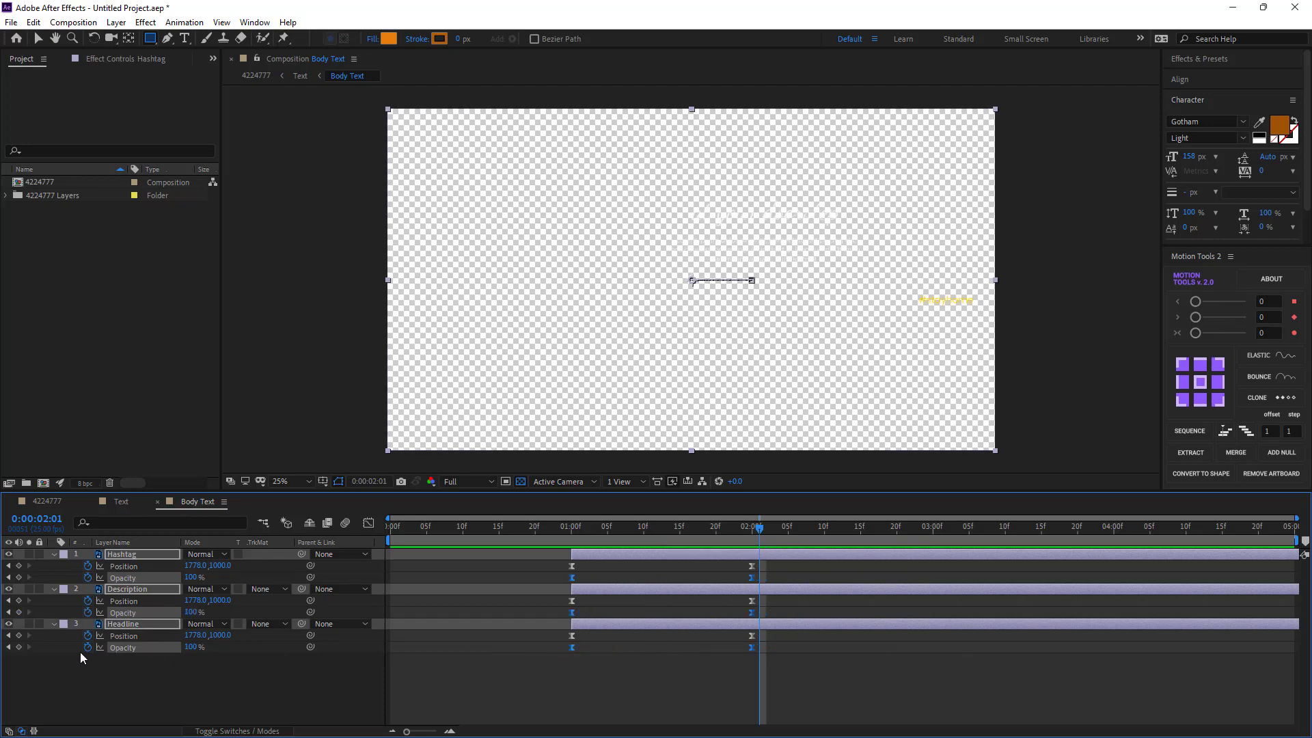
- Collapse all layers' animated properties and move the current time before the animation
left_click(125, 655)
key("u")
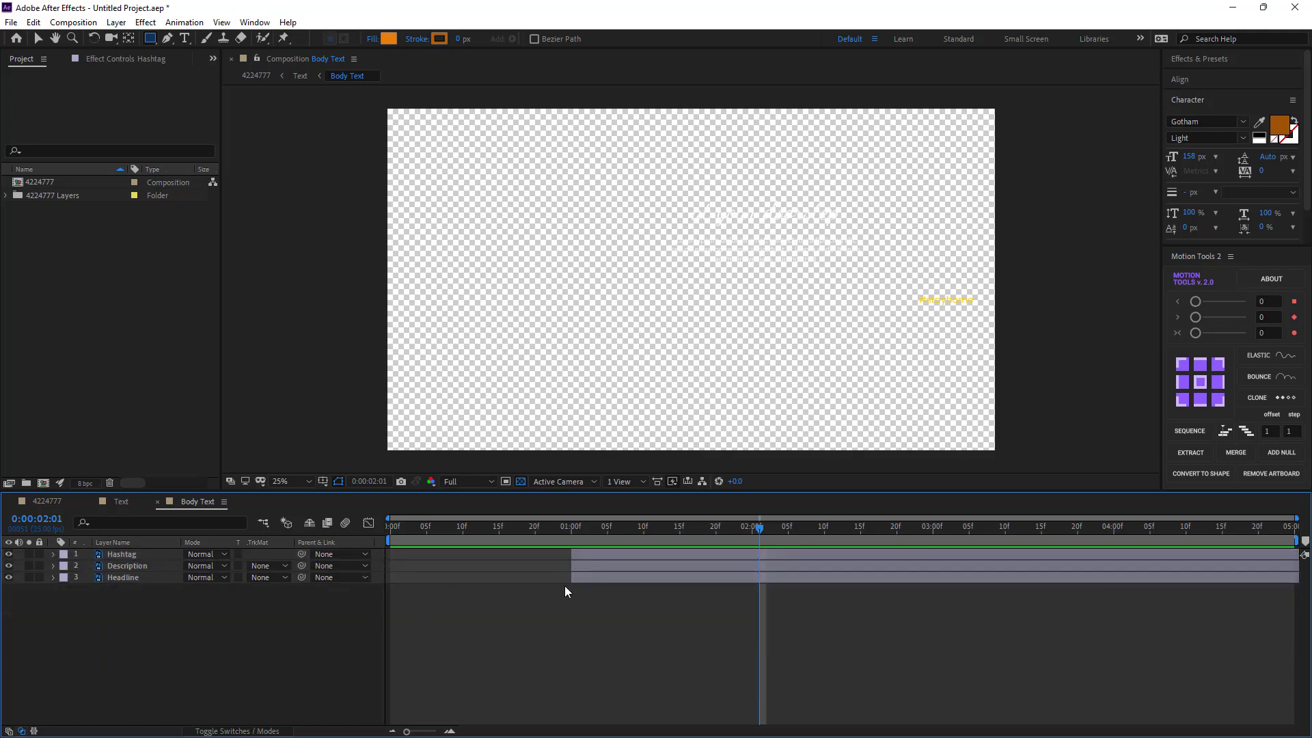
mouse_move(736, 530)
left_mouse_down()
mouse_move(563, 537)
mouse_move(746, 545)
left_mouse_up()
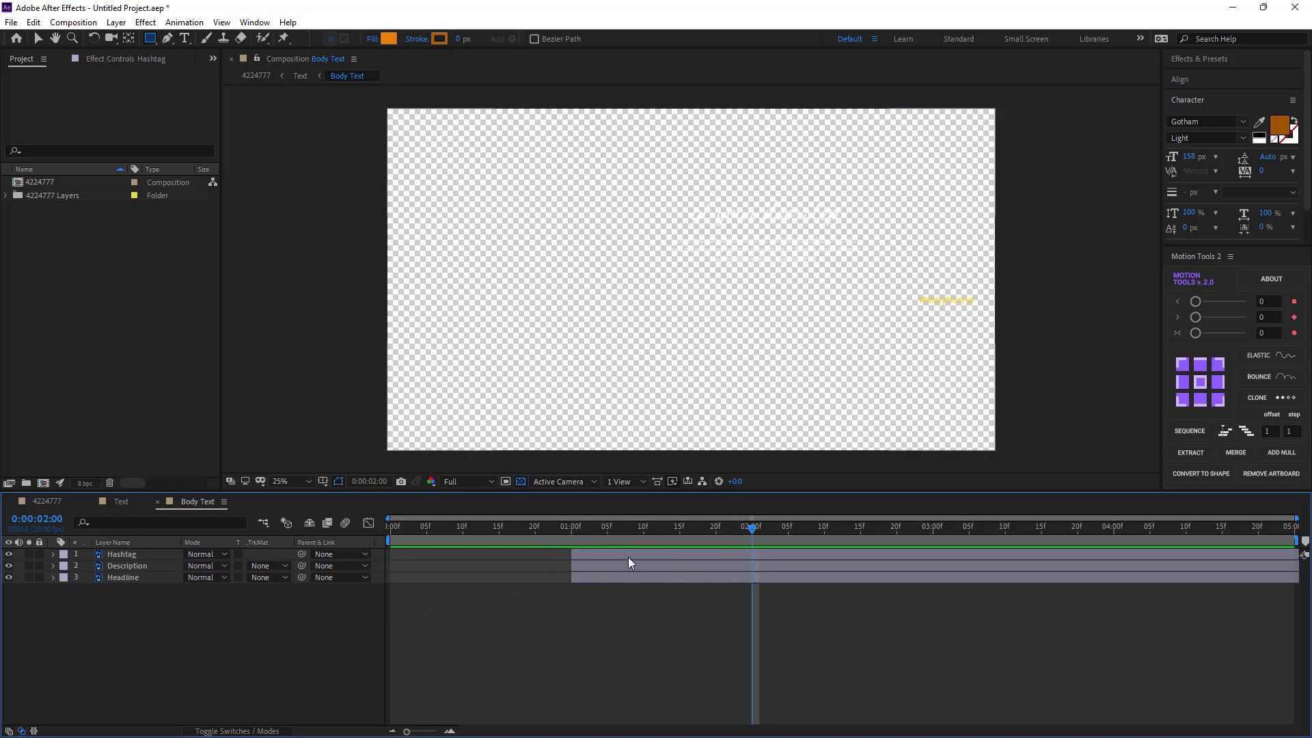
- Stagger the three text layers' start times with Motion Tools Sequence and scrub to check timing
left_click_drag(258, 617, 119, 549)
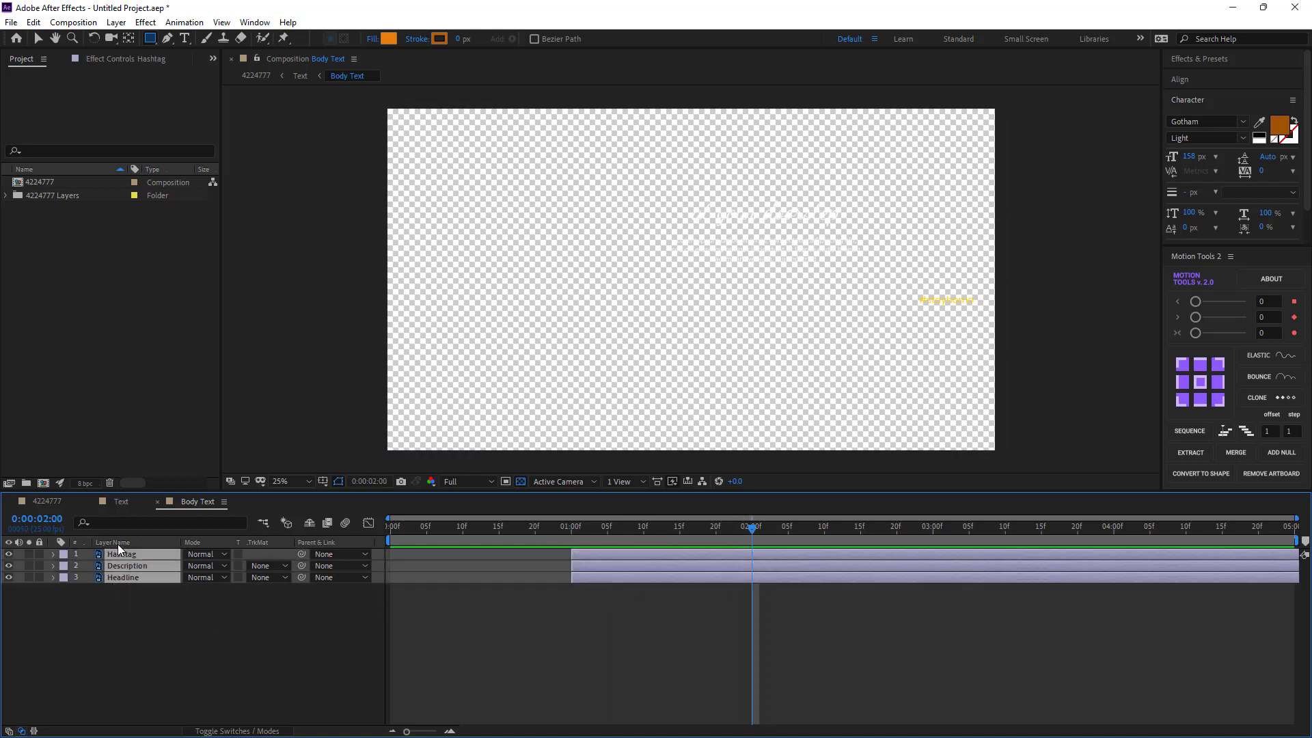
left_click(1193, 430)
left_click(654, 606)
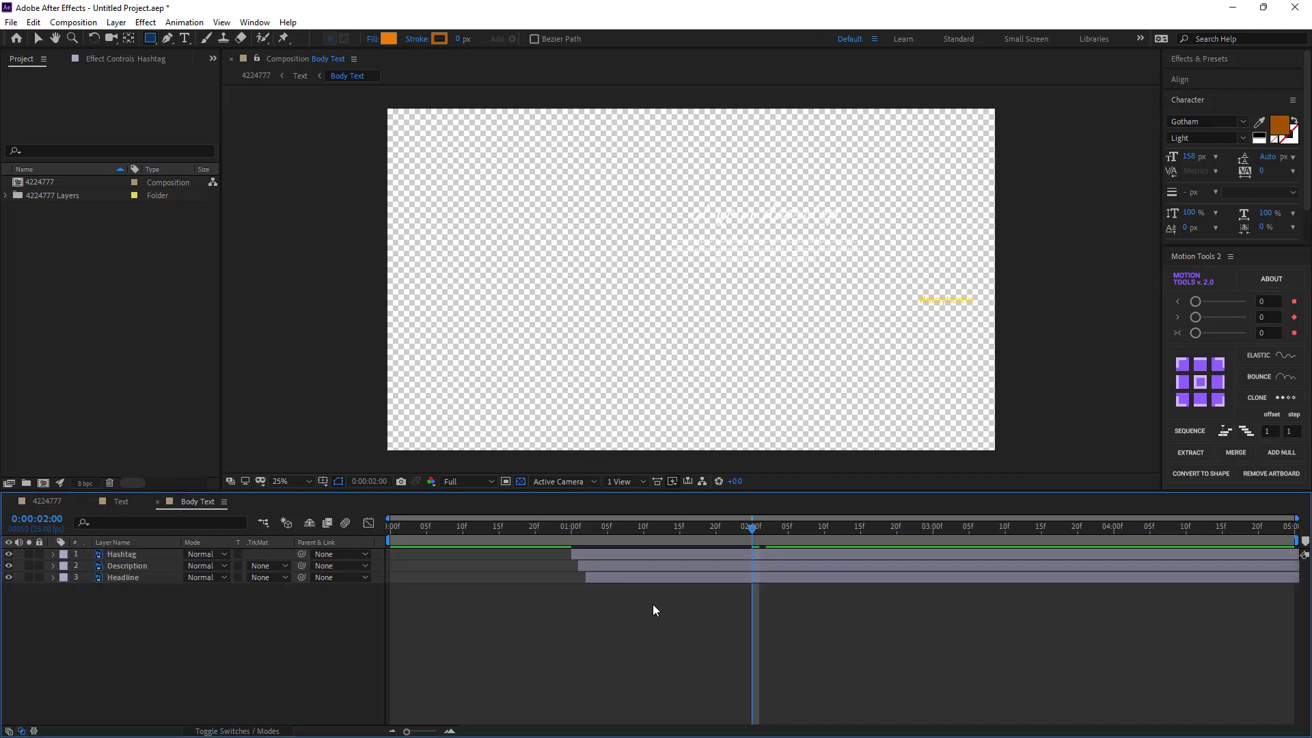
left_click_drag(755, 530, 694, 533)
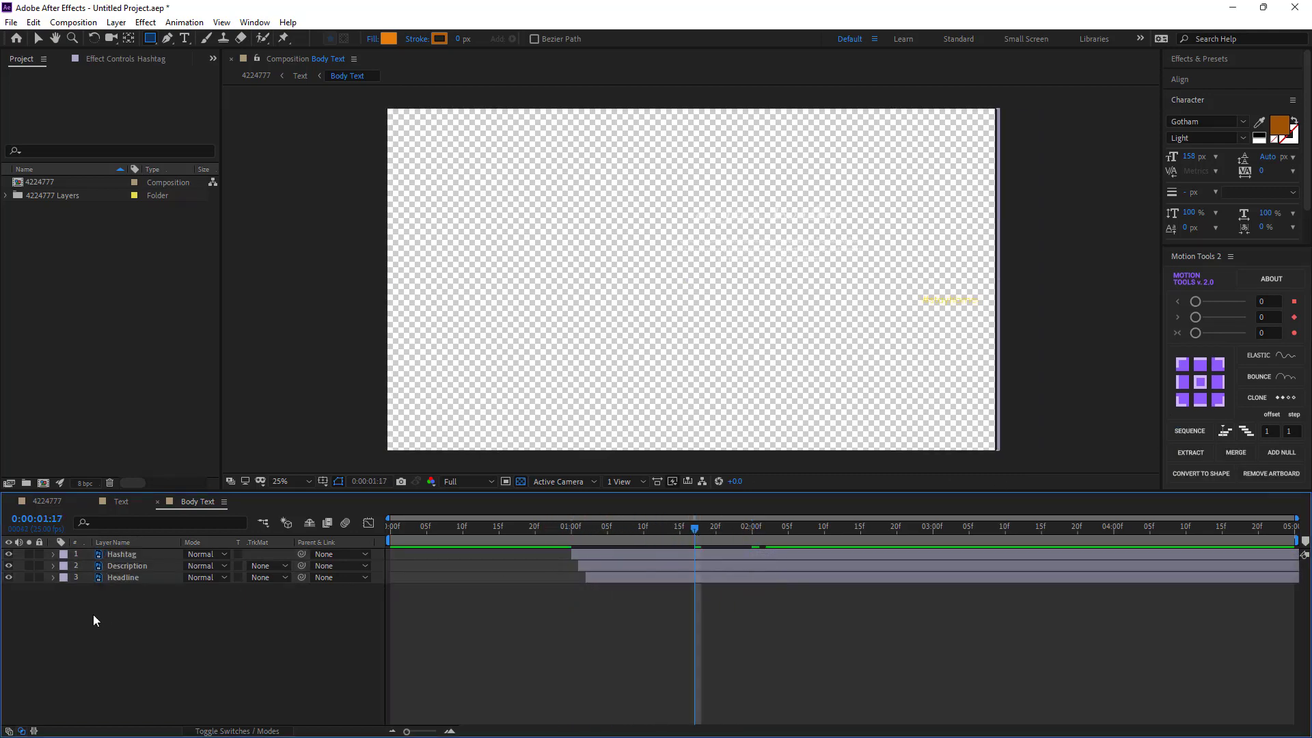
left_click_drag(93, 615, 125, 549)
left_click(1189, 430)
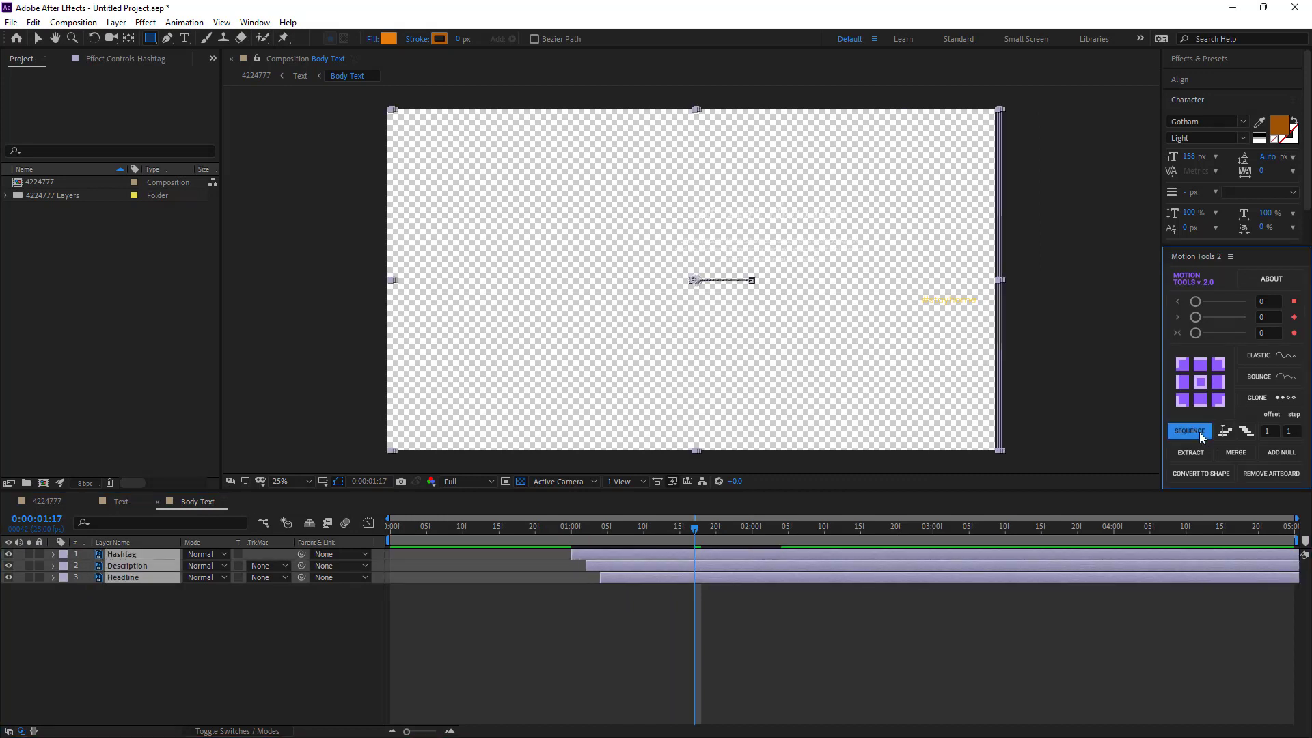
left_click(694, 623)
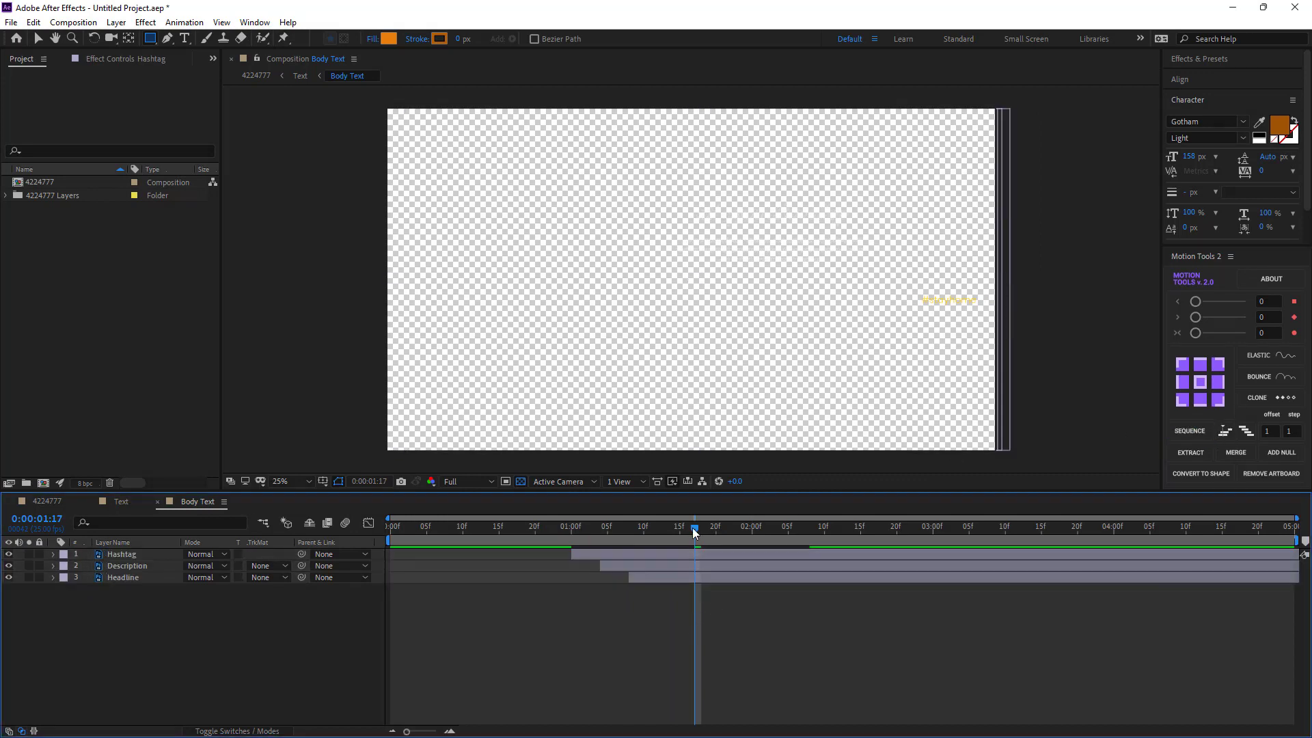
- Undo the stagger so all three text layers start together at 1:00
mouse_move(694, 528)
left_mouse_down()
mouse_move(565, 534)
mouse_move(840, 540)
left_mouse_up()
key("ctrl+a")
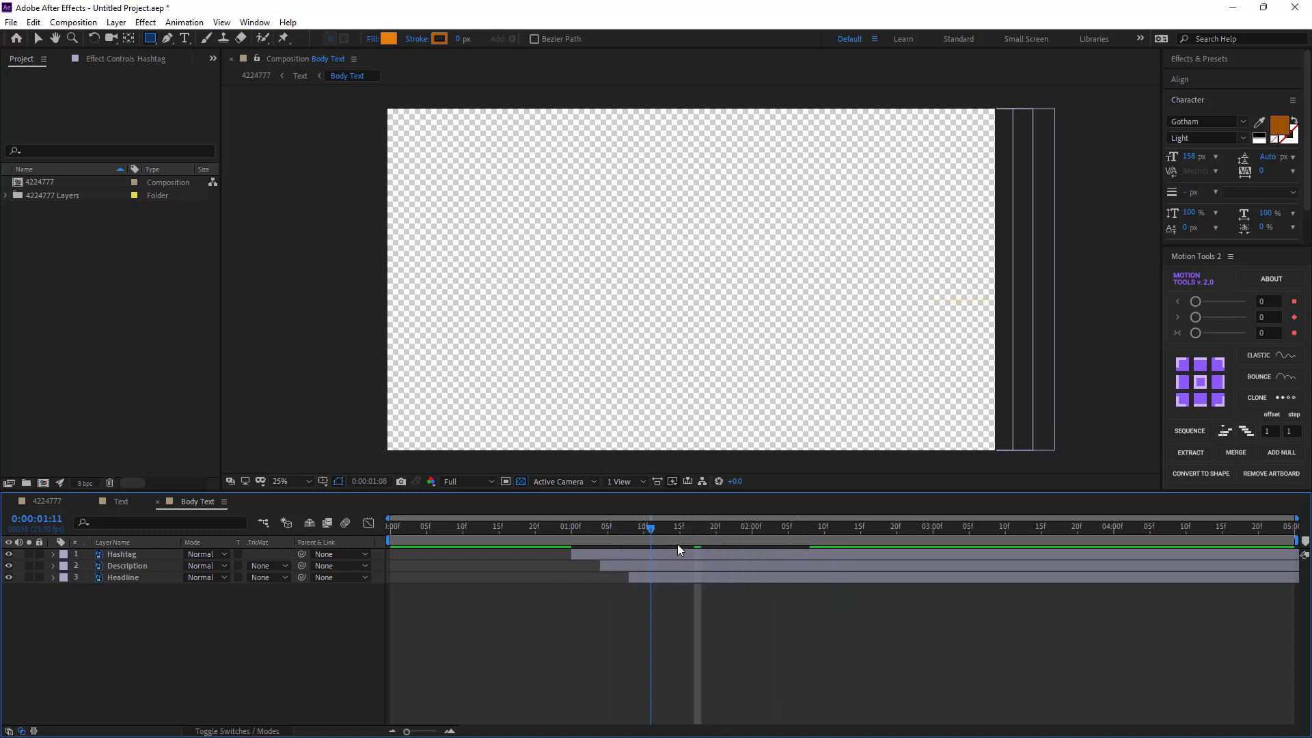
left_click_drag(839, 539, 700, 552)
key("ctrl+z")
key("ctrl+z")
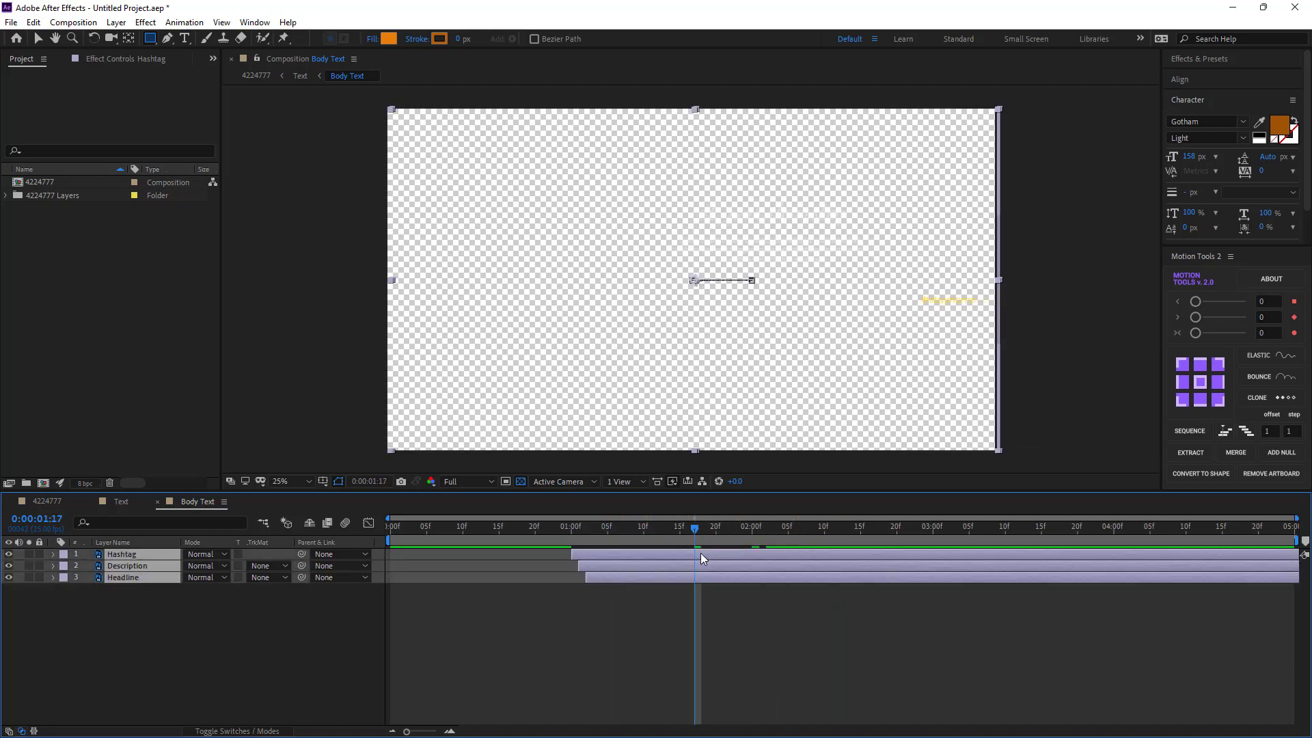
left_click(1246, 436)
left_click(1185, 433)
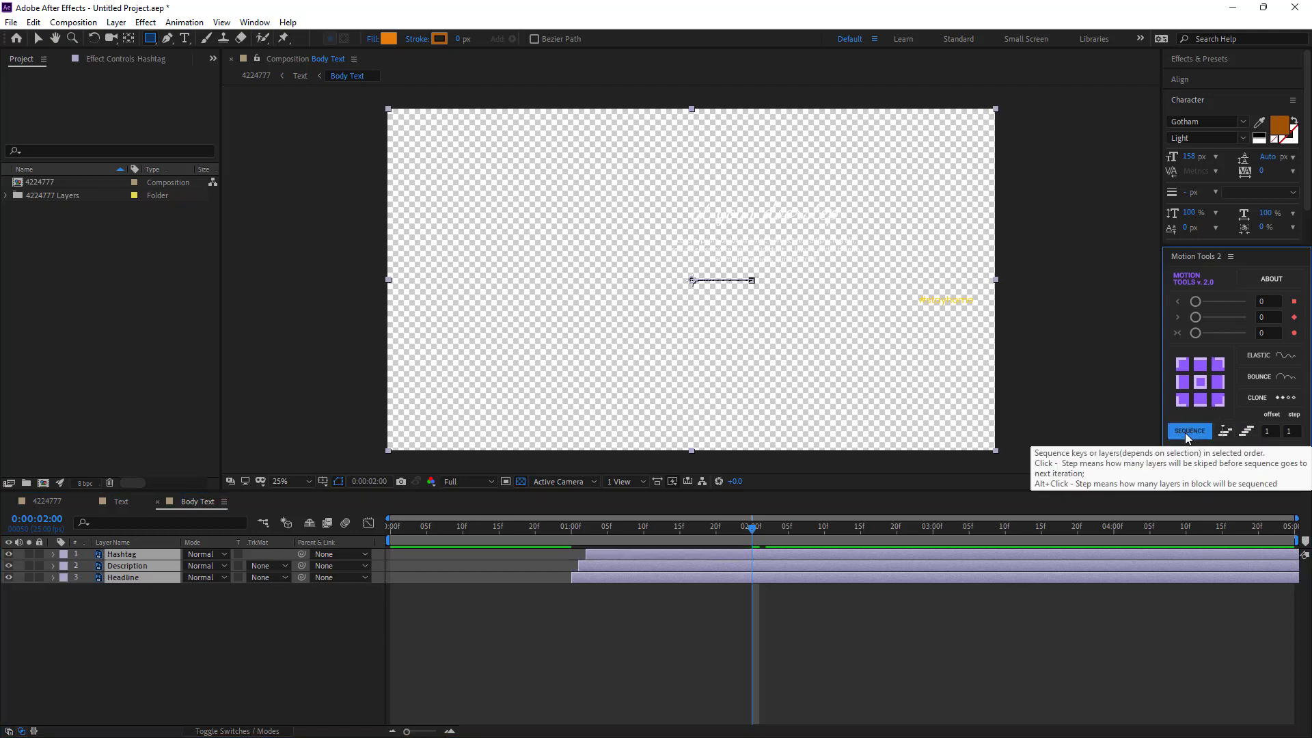
left_click(645, 649)
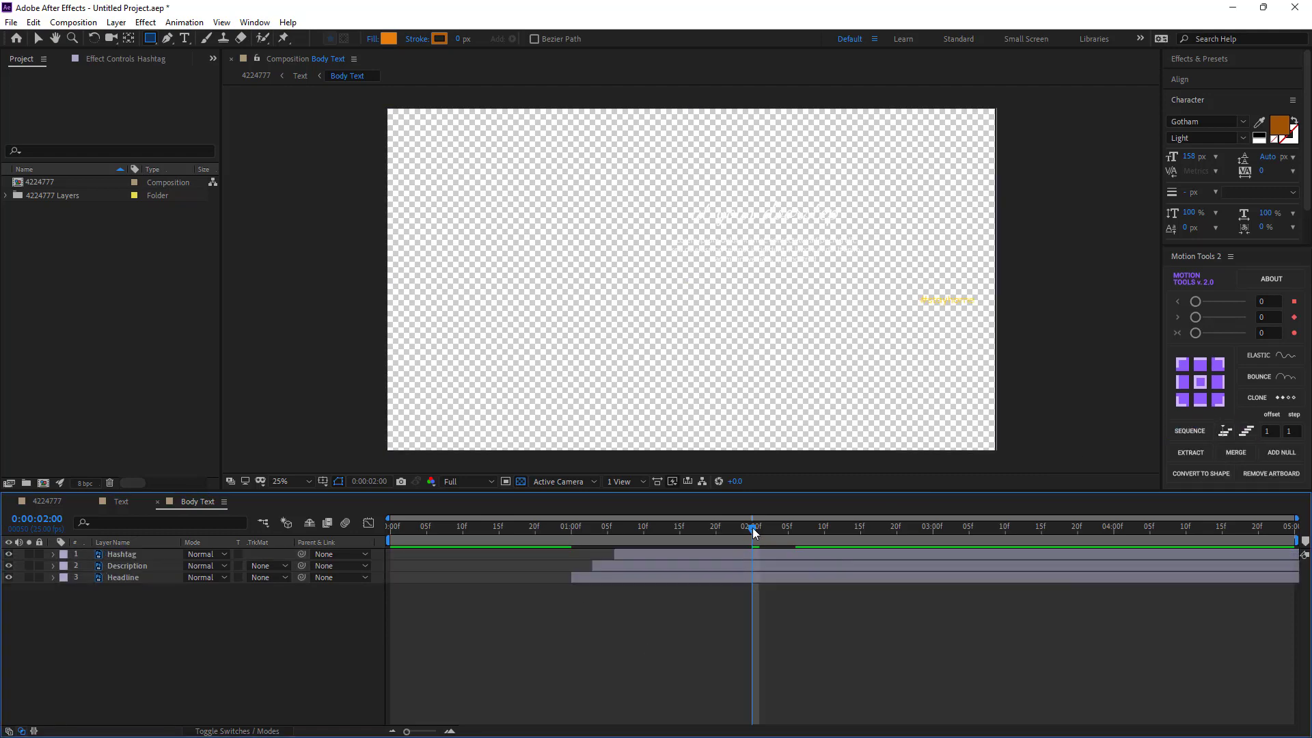
left_click_drag(753, 528, 566, 555)
key("space")
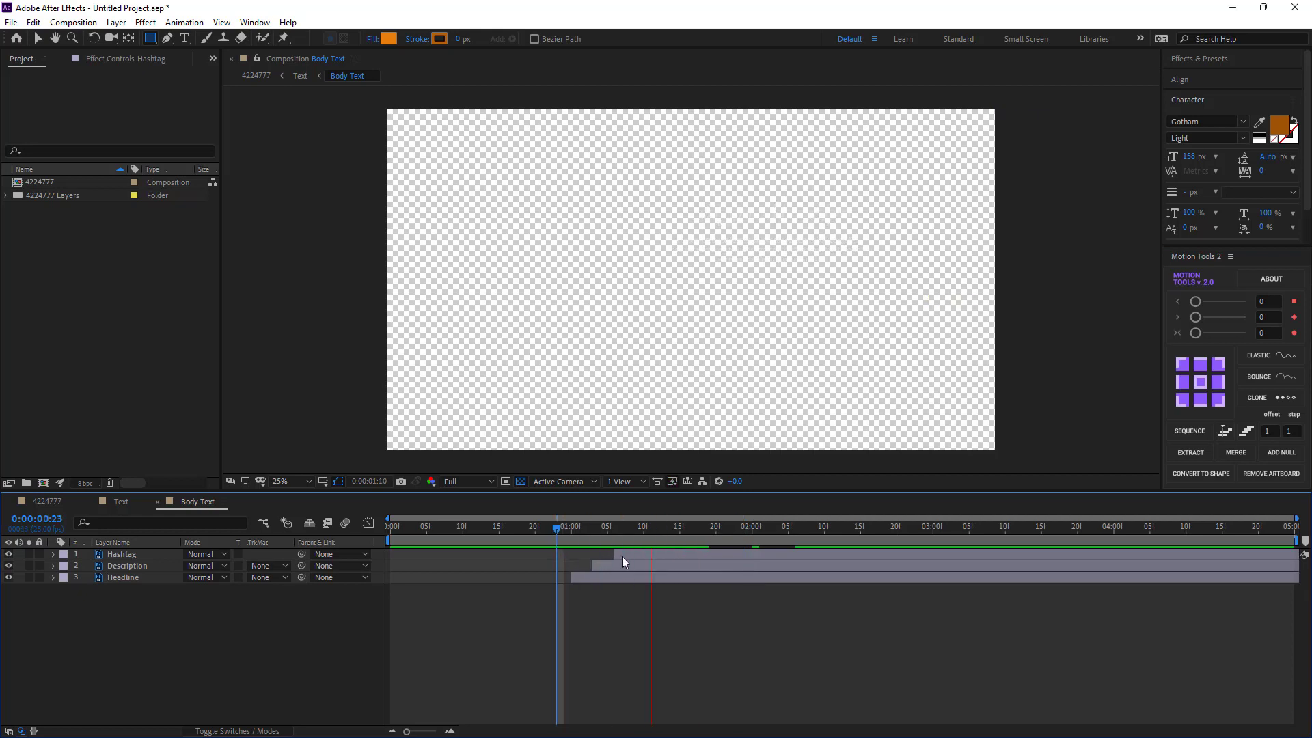
mouse_move(711, 541)
left_mouse_down()
mouse_move(609, 572)
mouse_move(656, 563)
mouse_move(621, 575)
mouse_move(548, 582)
left_mouse_up()
key("space")
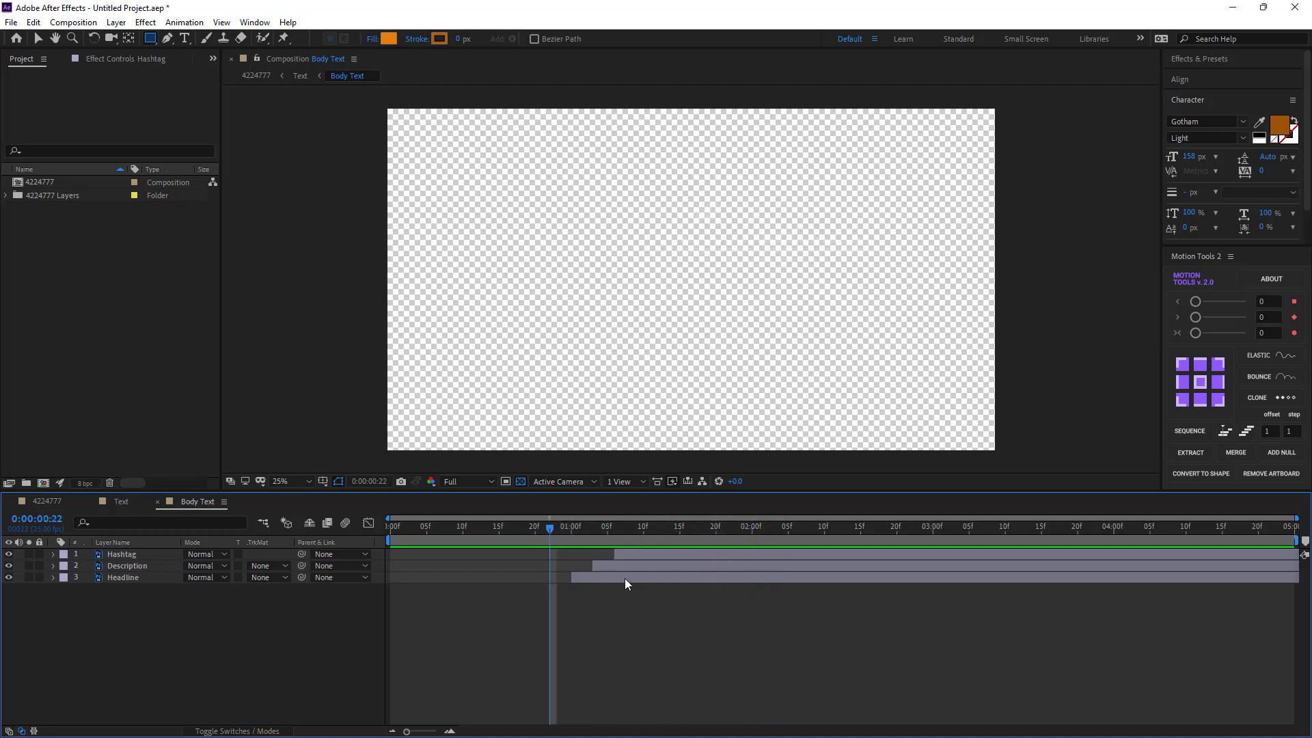
mouse_move(760, 536)
left_mouse_down()
mouse_move(666, 552)
mouse_move(758, 551)
left_mouse_up()
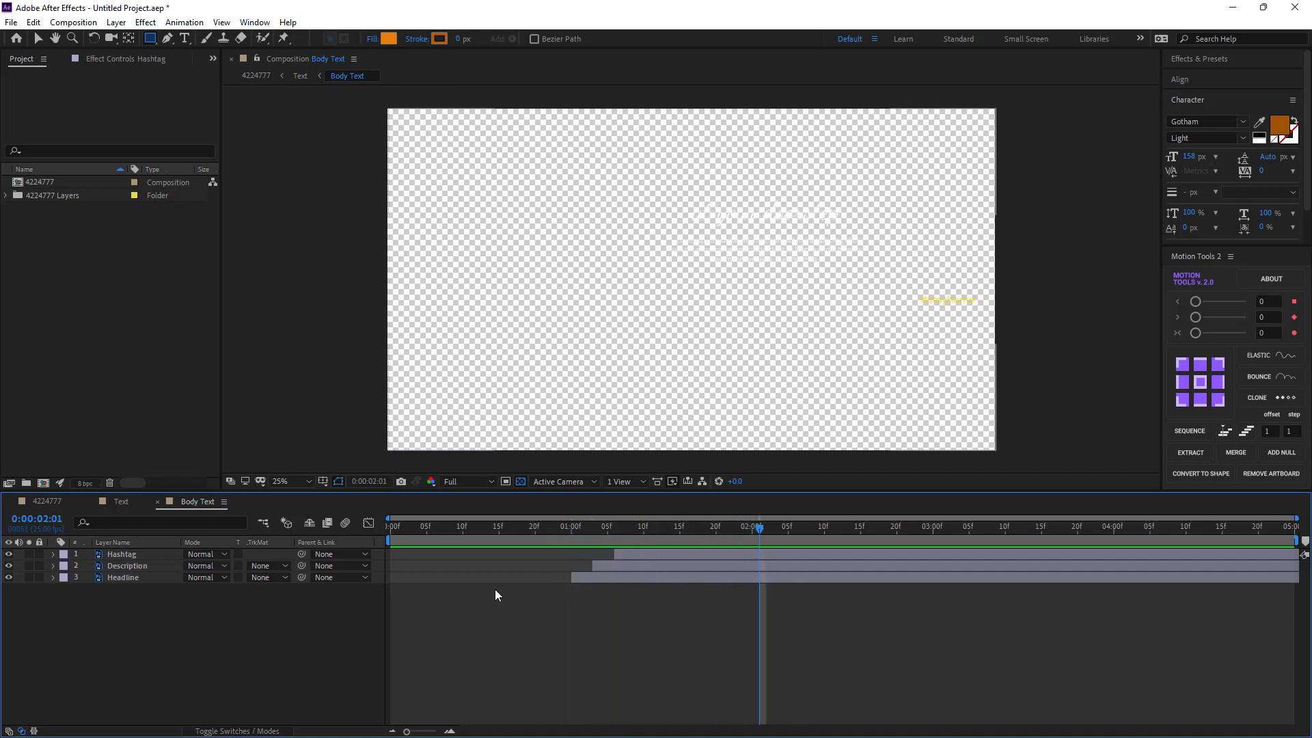
left_click(158, 502)
- Return to the 4224777 comp and preview the banner's text animation from the first frame
left_click(93, 502)
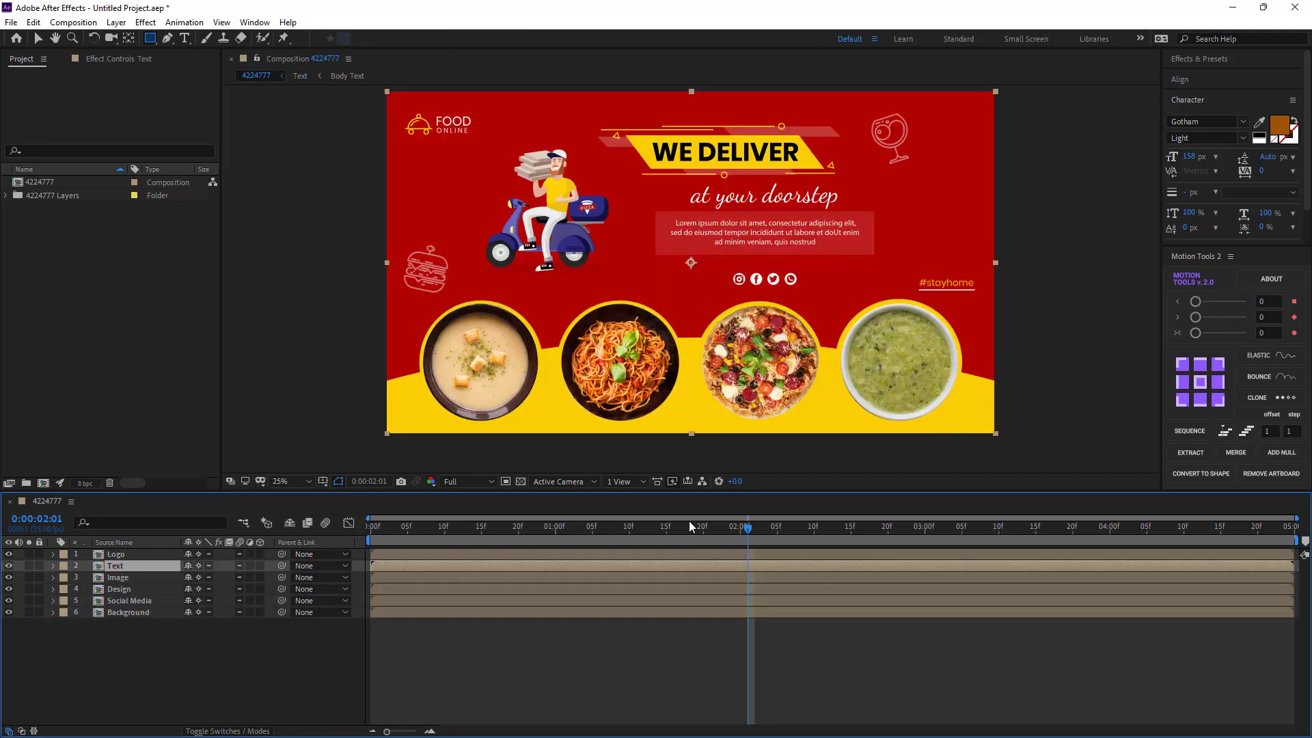
left_click_drag(736, 527, 369, 531)
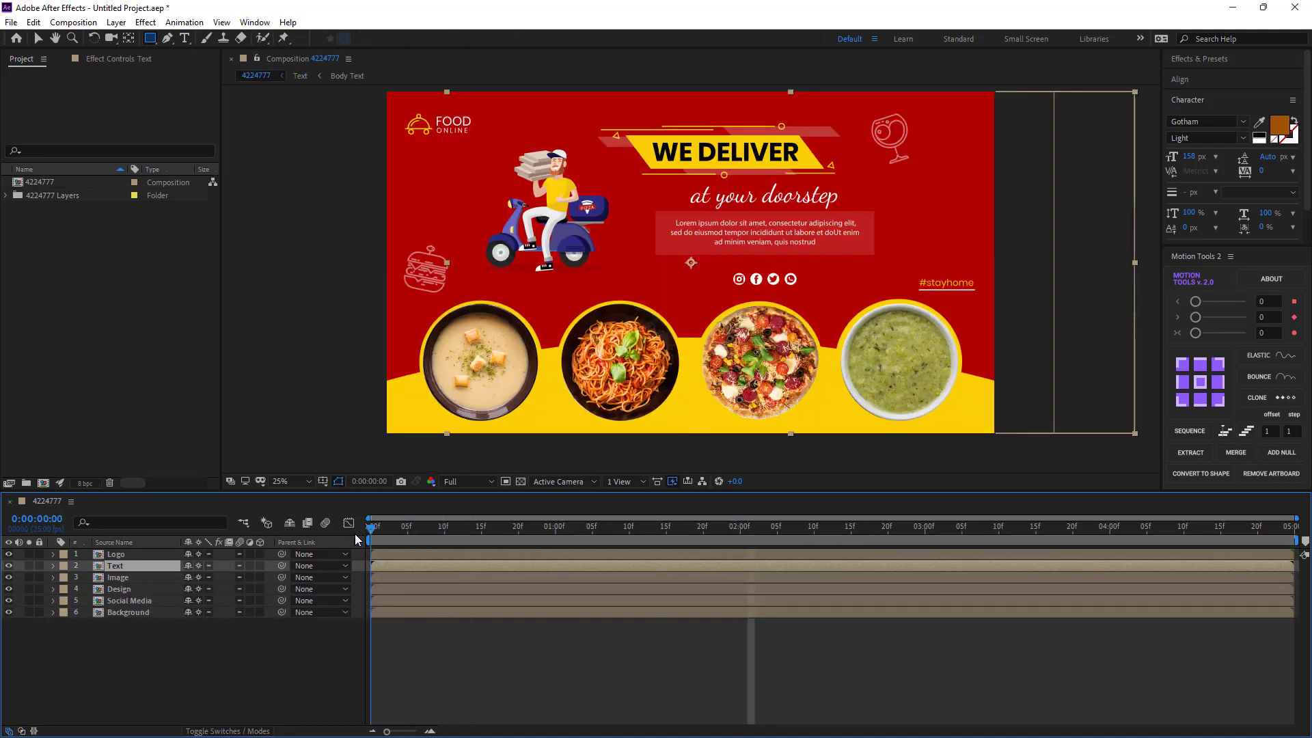
key("space")
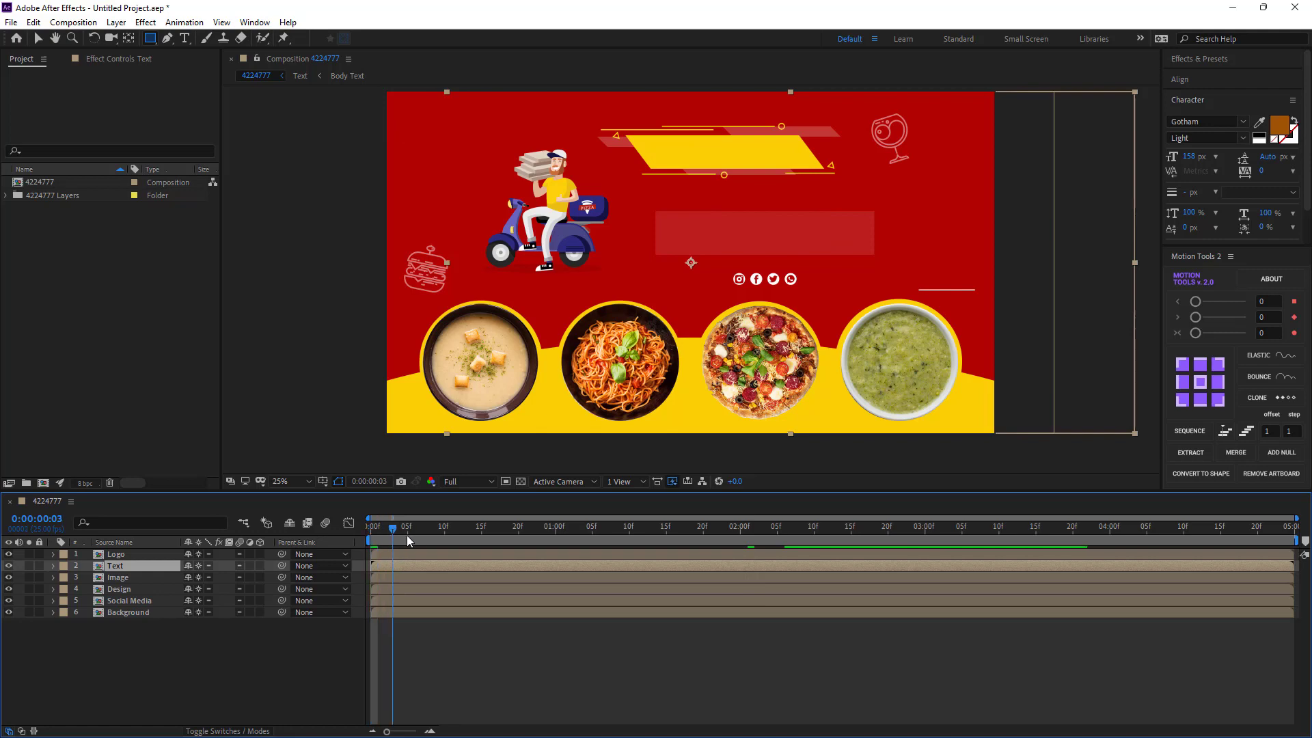
left_click_drag(515, 538, 777, 525)
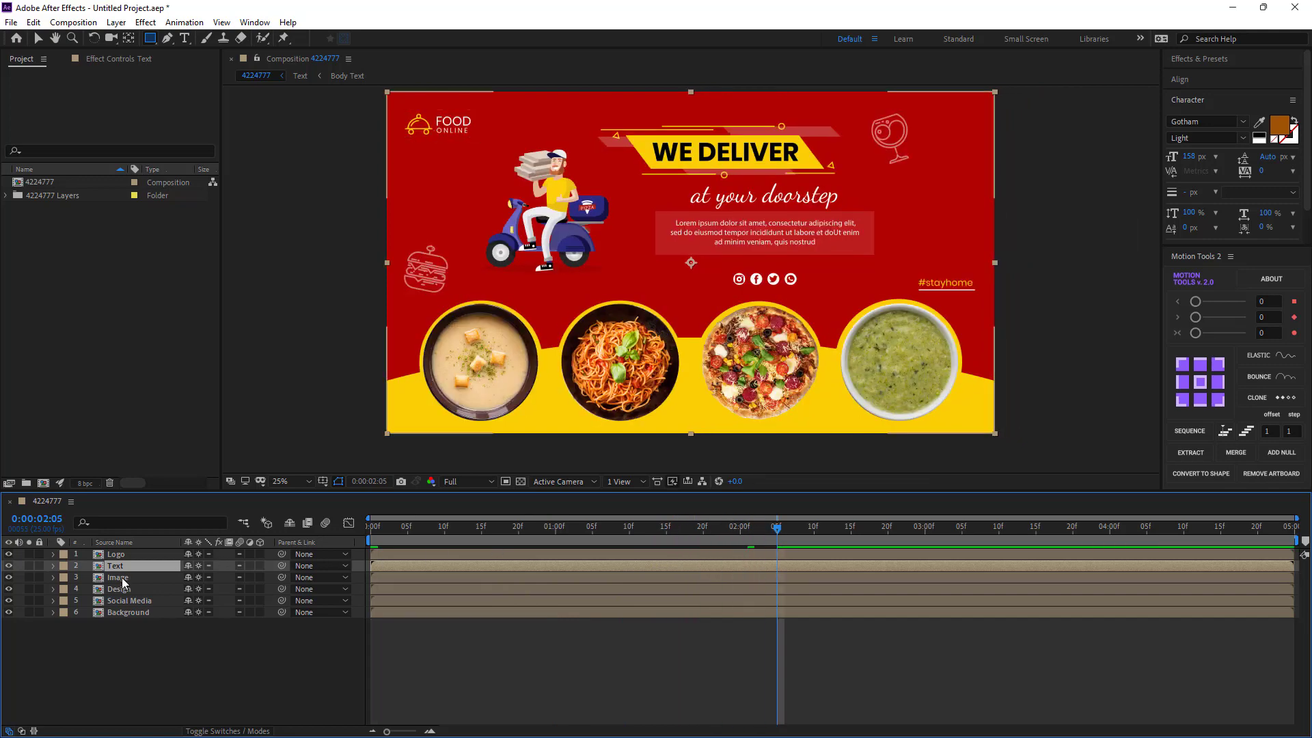
- Select the Image layer and toggle its visibility off and back on
left_click(110, 577)
left_click(11, 578)
left_click(11, 578)
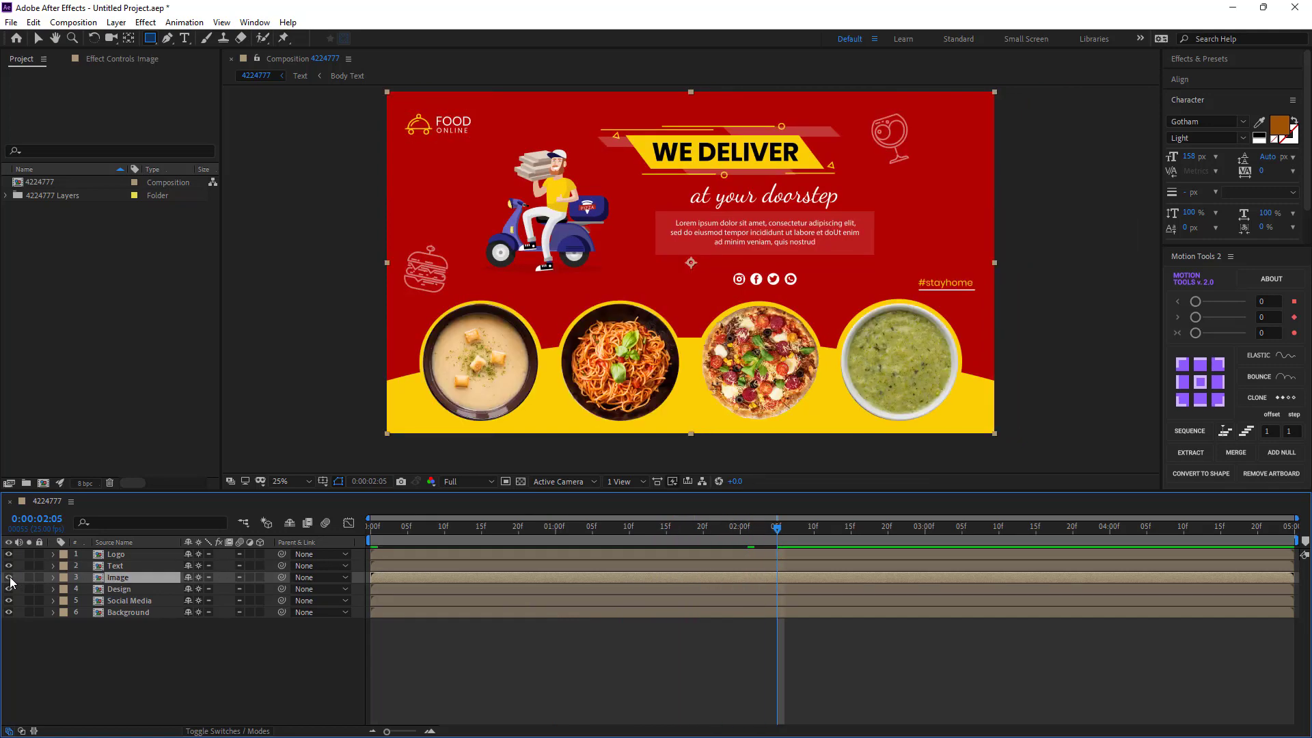
- Inside the Image precomp, add Scale keyframes at 1 second on all four image layers
double_click(117, 578)
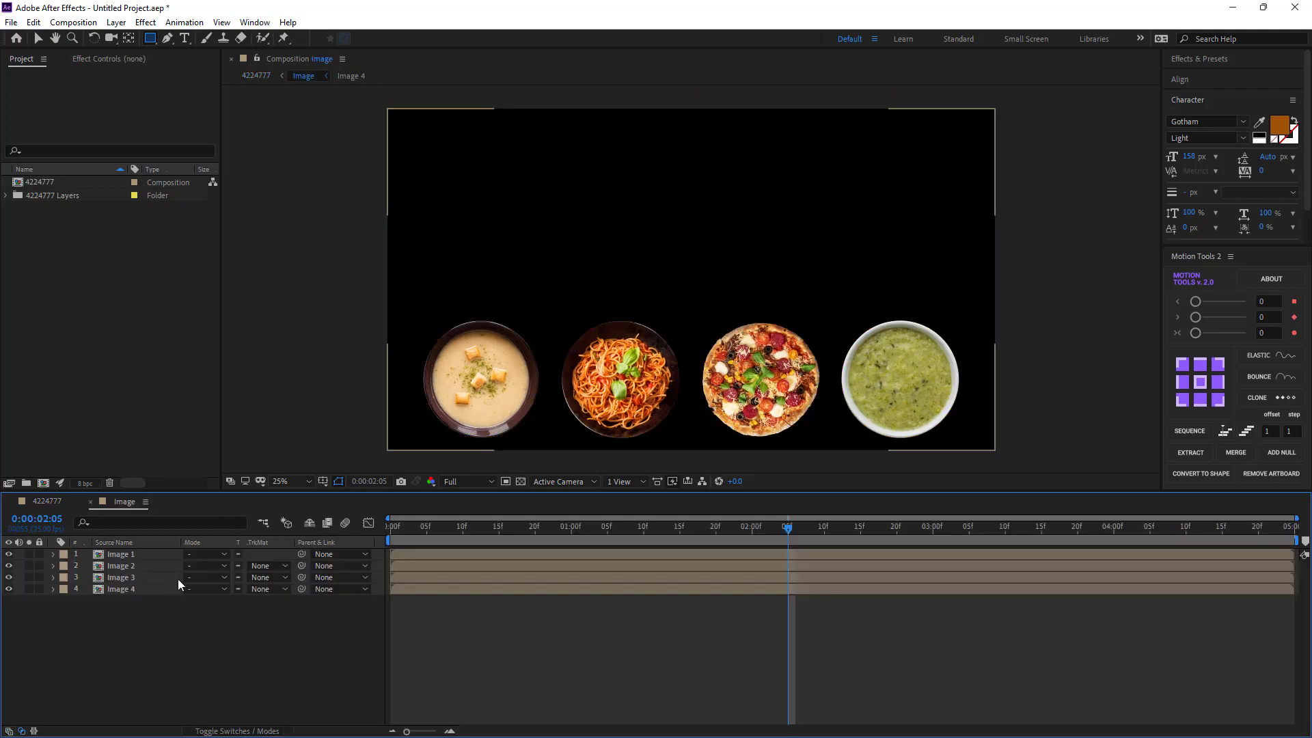
left_click(441, 528)
left_click_drag(415, 532, 498, 530)
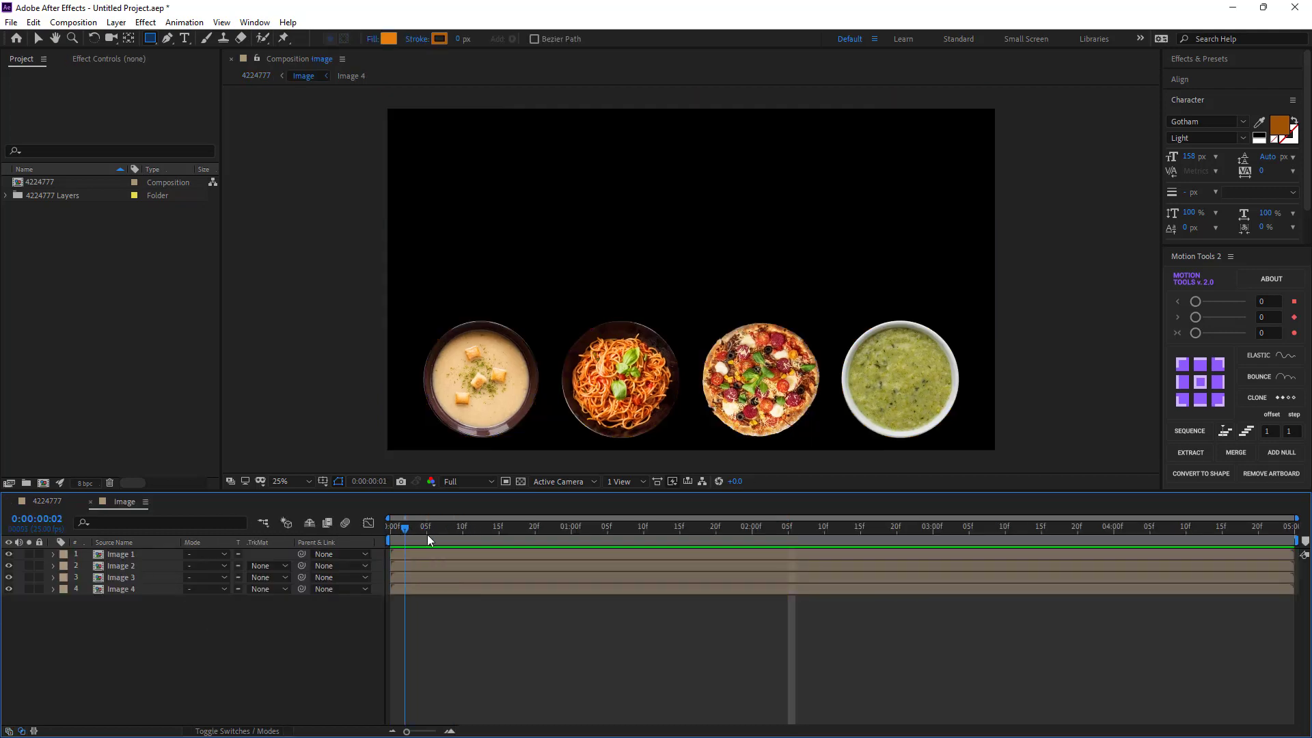
left_click(139, 556)
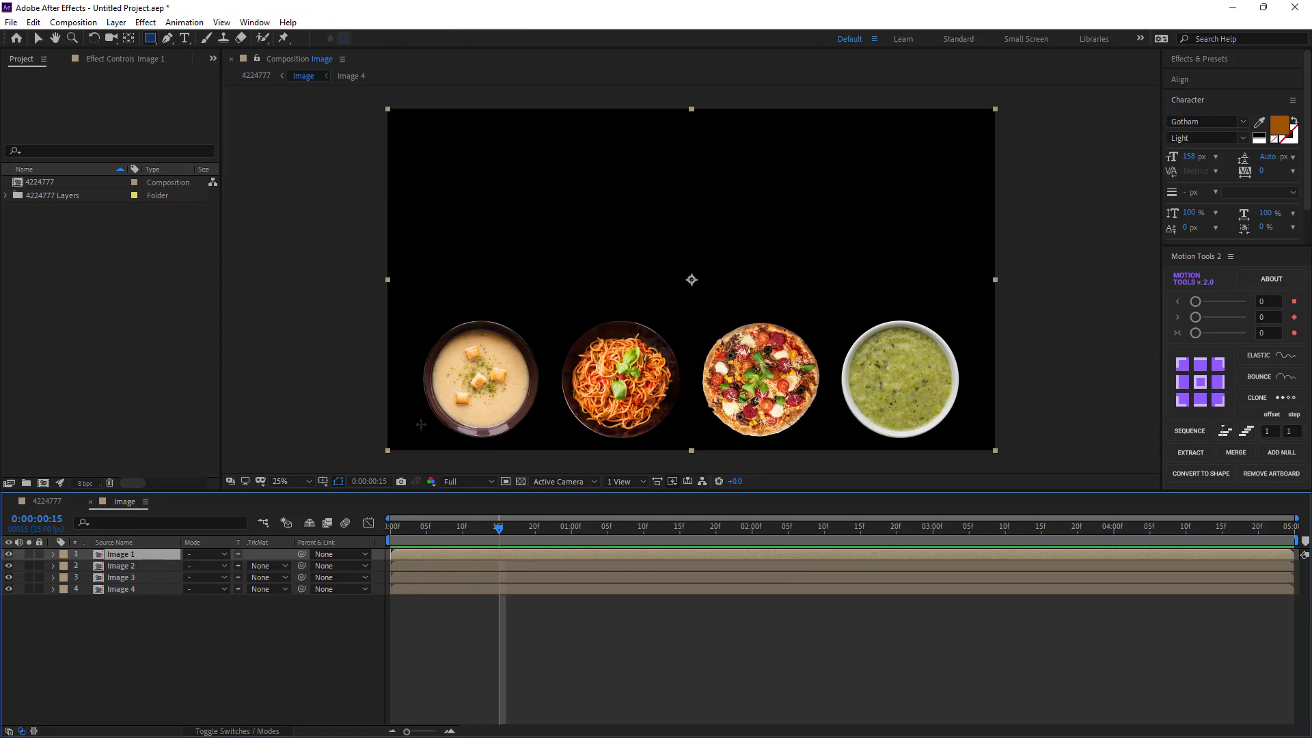
key("shift+Page_Down")
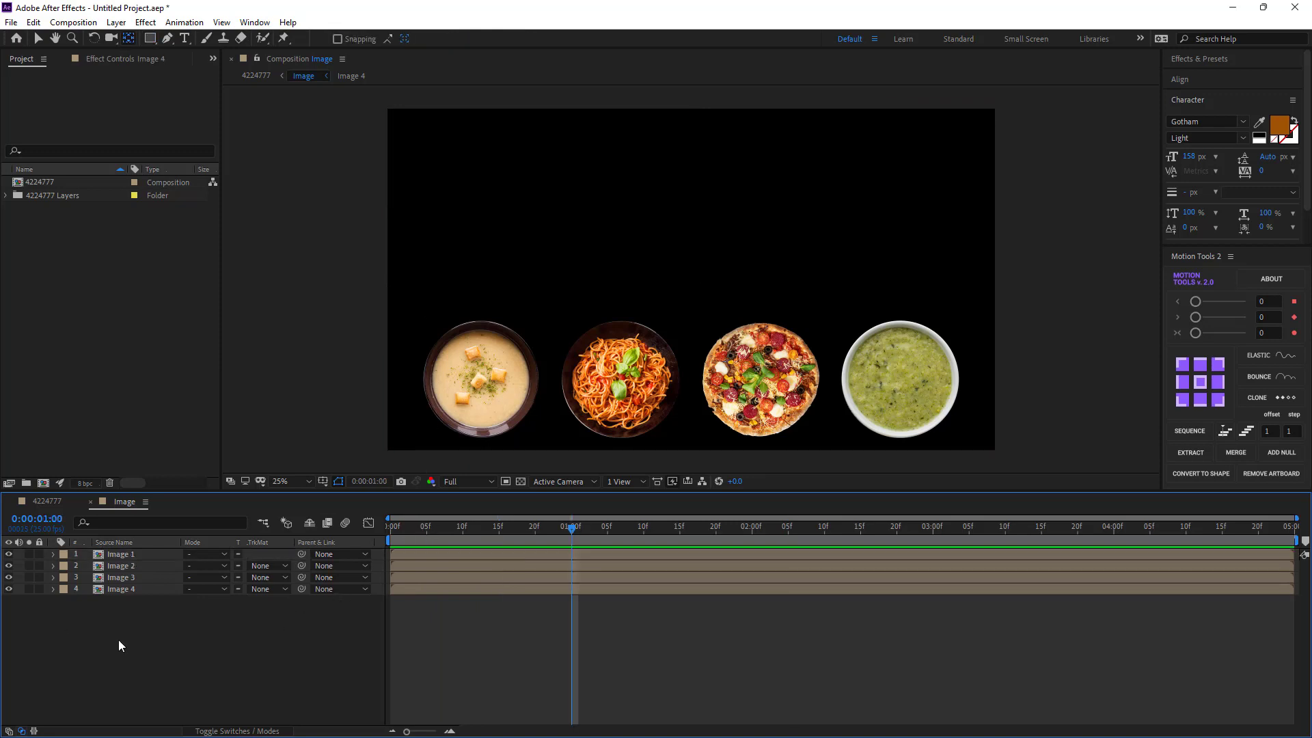
left_click_drag(287, 618, 104, 527)
key("s")
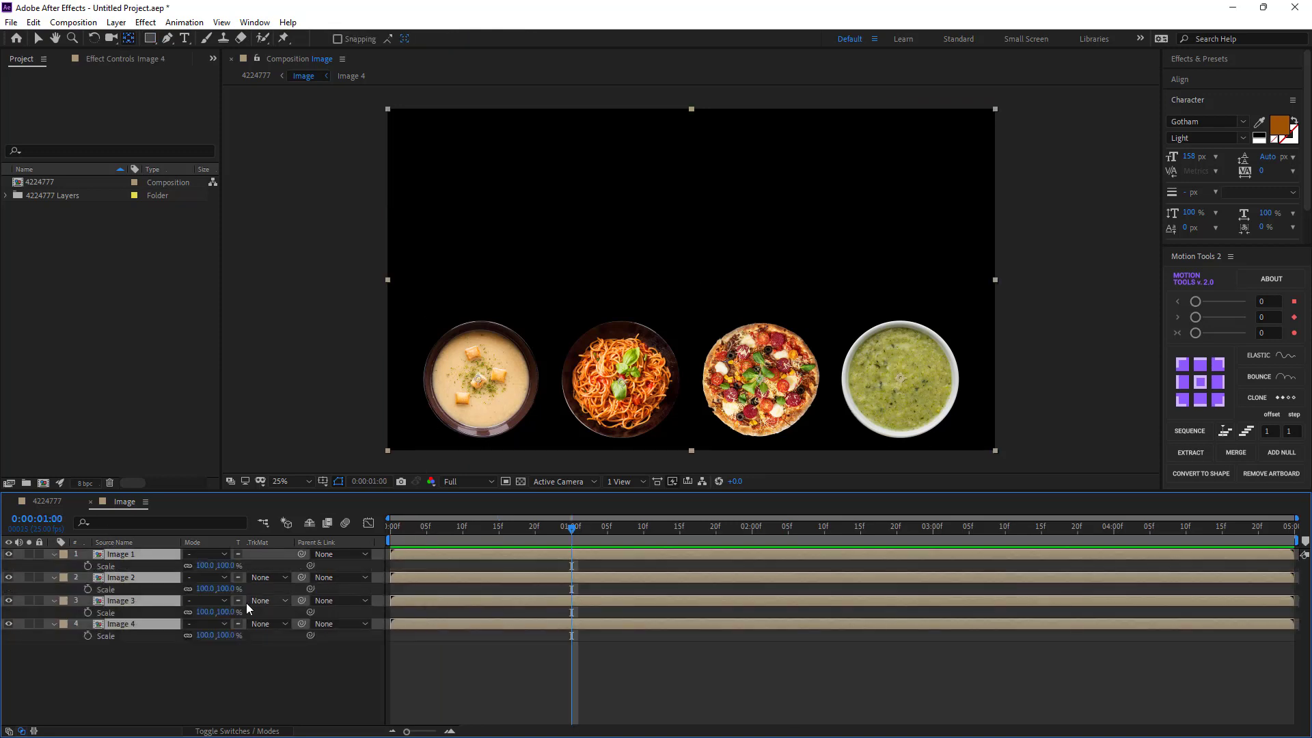
left_click(88, 565)
- At the first frame, set Scale to 0% for all four food images
left_click_drag(471, 540, 334, 544)
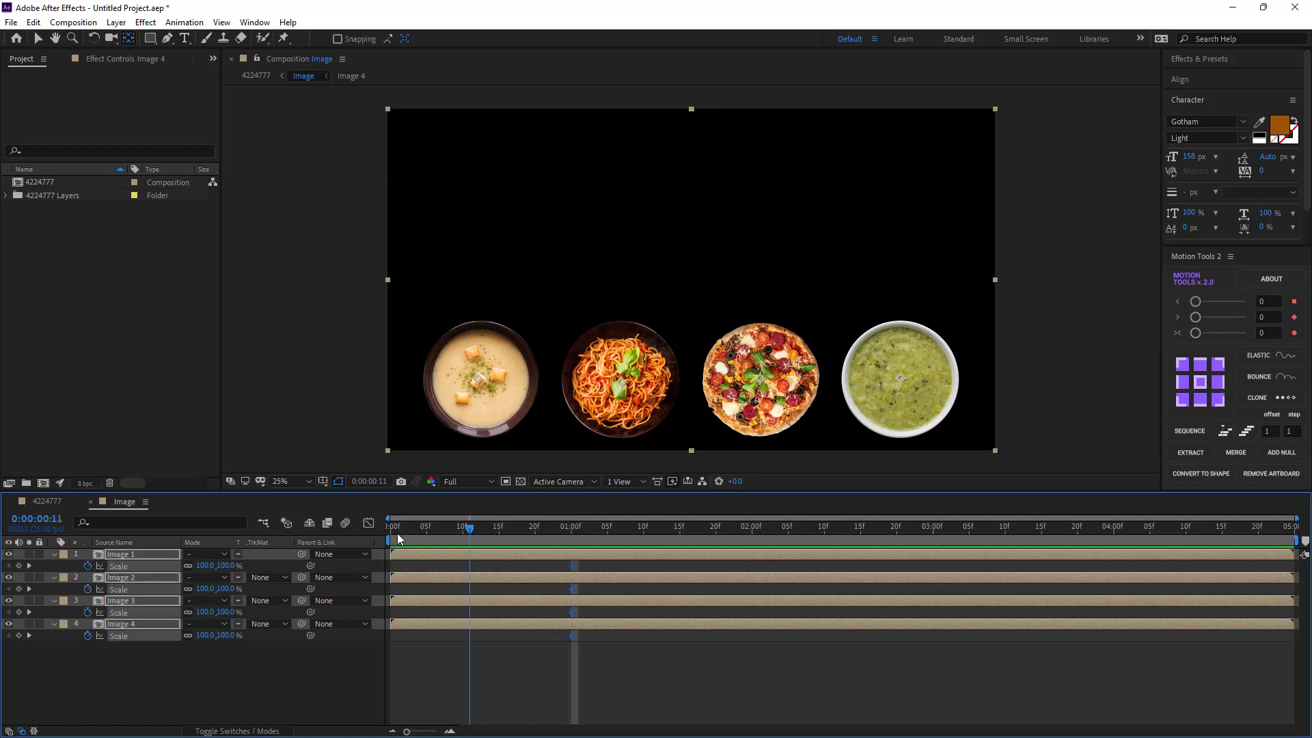
left_click(205, 565)
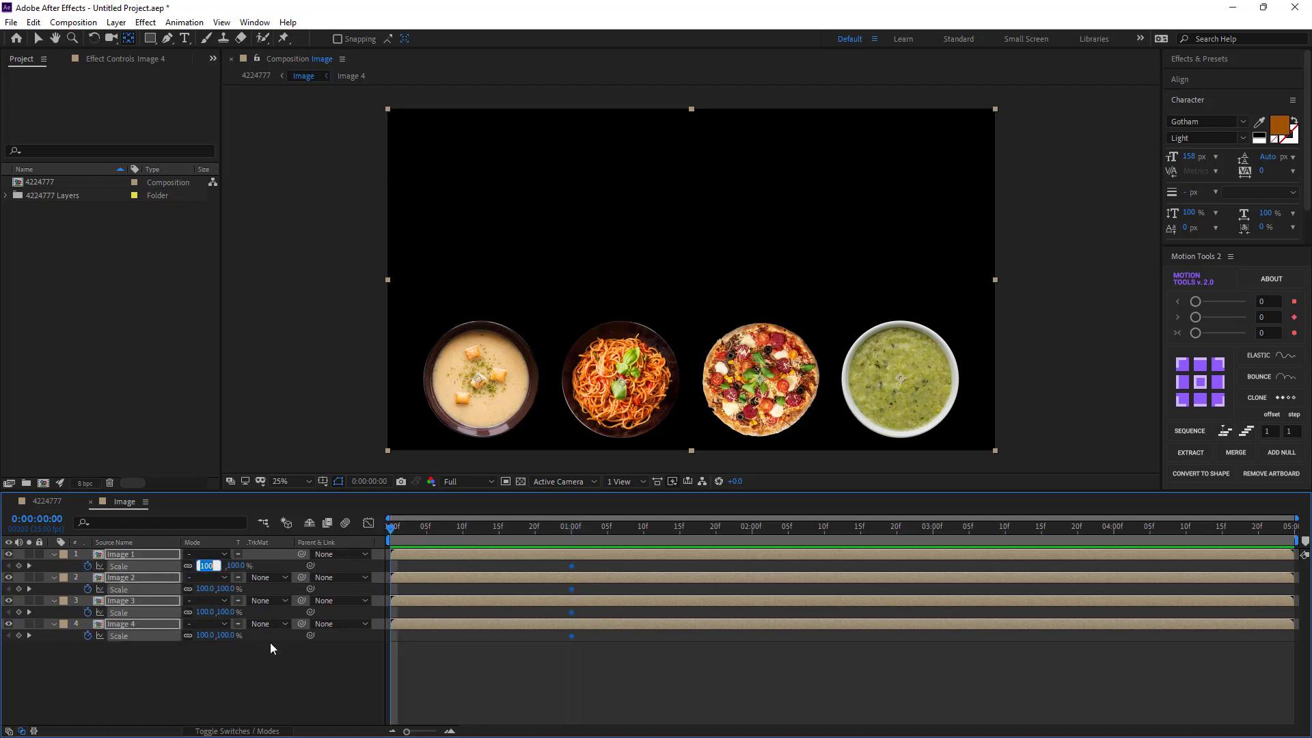
type("0")
key("Return")
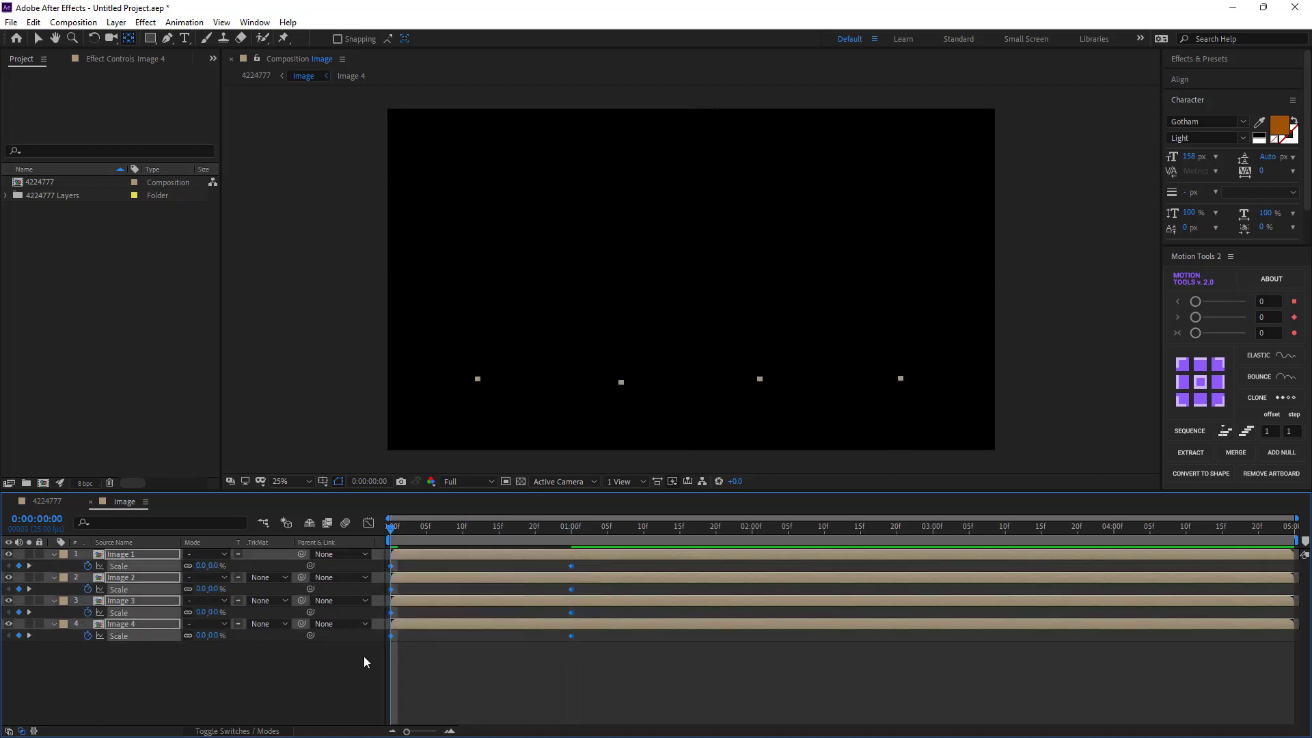
- Apply Easy Ease to the images' scale keyframes and shape the one-second keyframe's speed curve in the Graph Editor
right_click(392, 635)
mouse_move(481, 624)
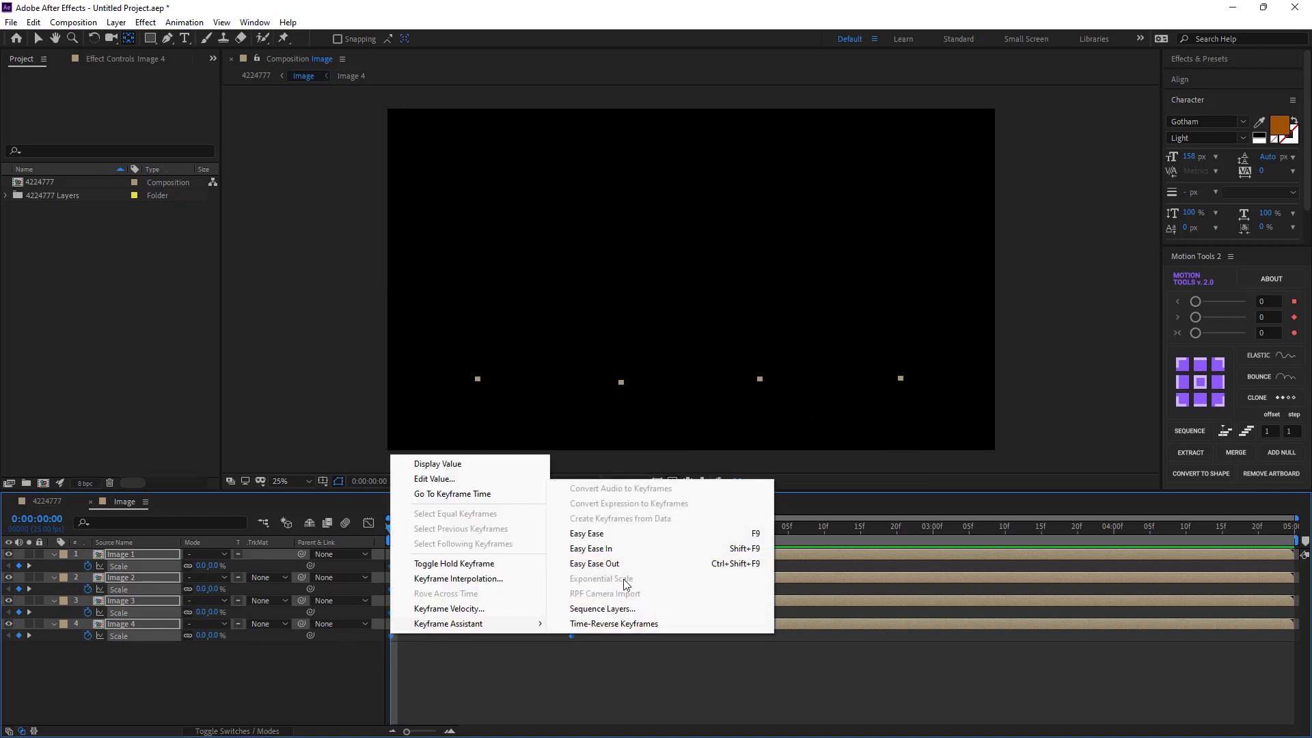
left_click(604, 535)
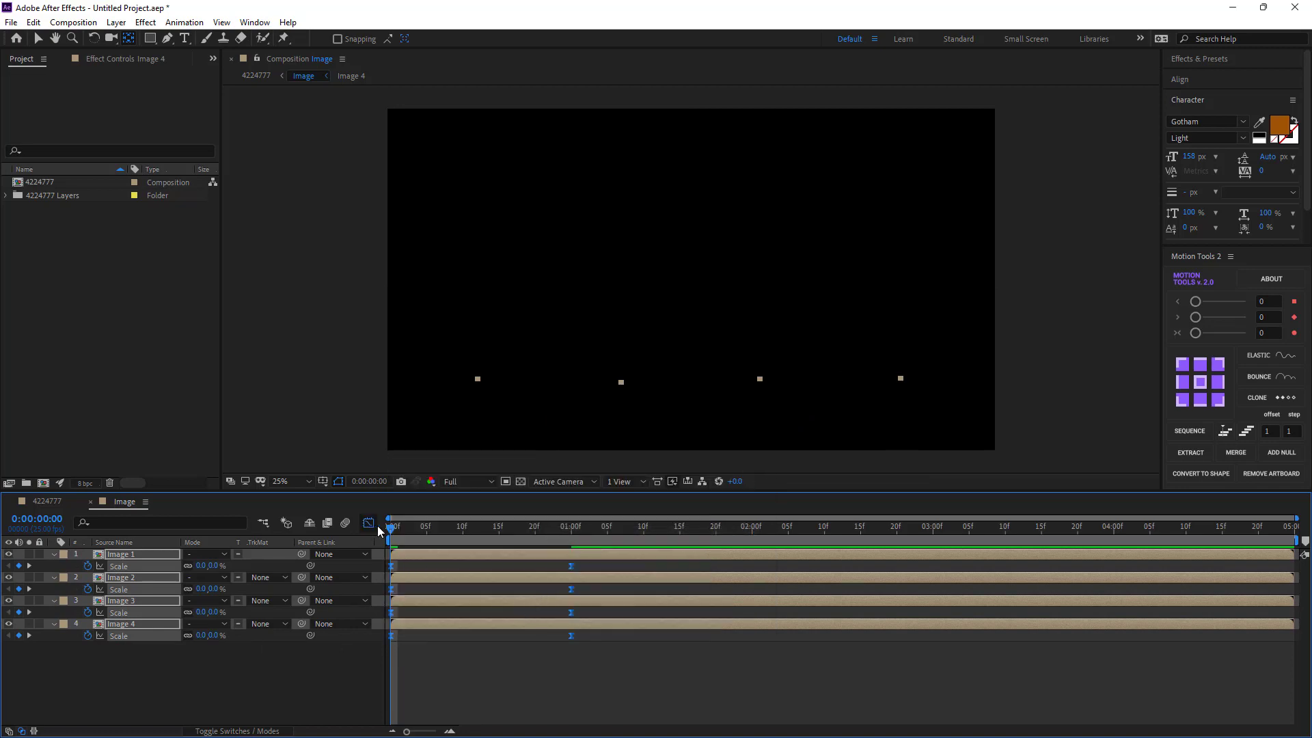
left_click(368, 523)
mouse_move(613, 647)
left_mouse_down()
mouse_move(535, 708)
mouse_move(504, 692)
mouse_move(383, 702)
mouse_move(456, 690)
left_mouse_up()
left_click(368, 523)
- Preview the scale-up and scrub to one second, where the images reach full size
left_click(312, 665)
key("space")
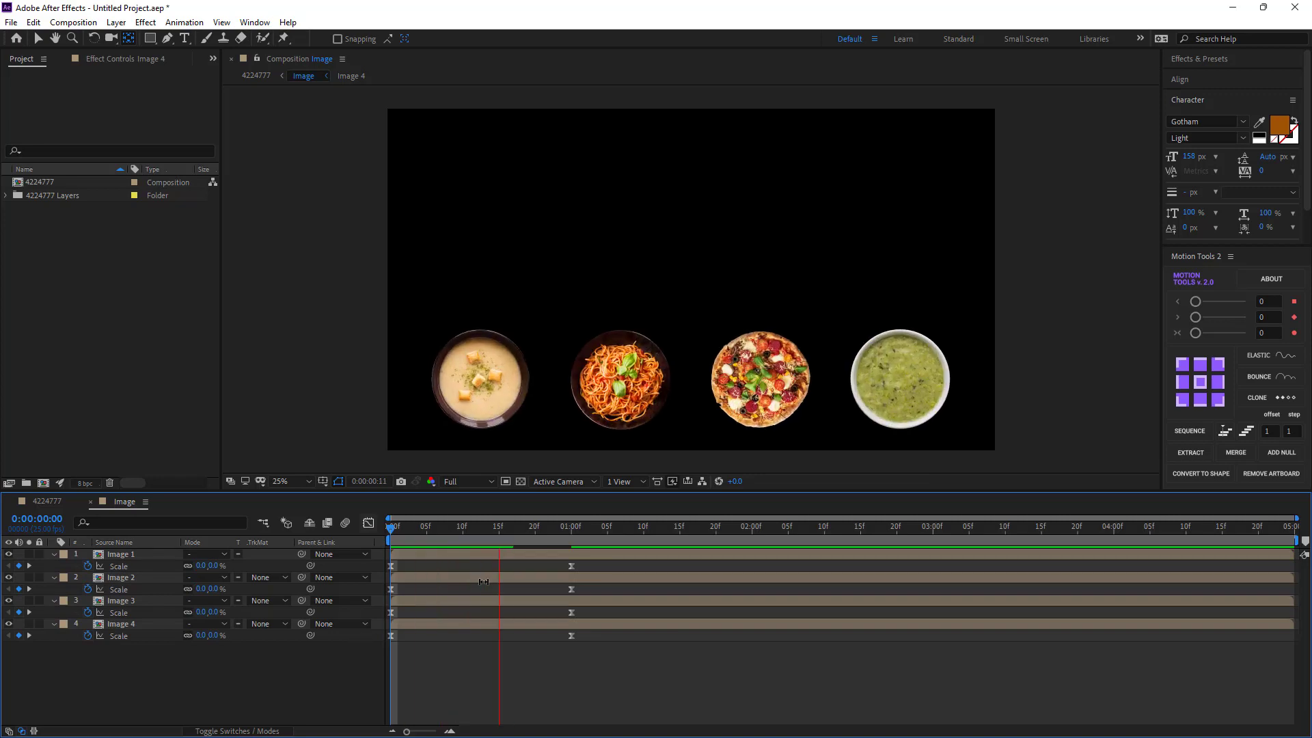
left_click(564, 530)
left_click_drag(565, 535, 571, 535)
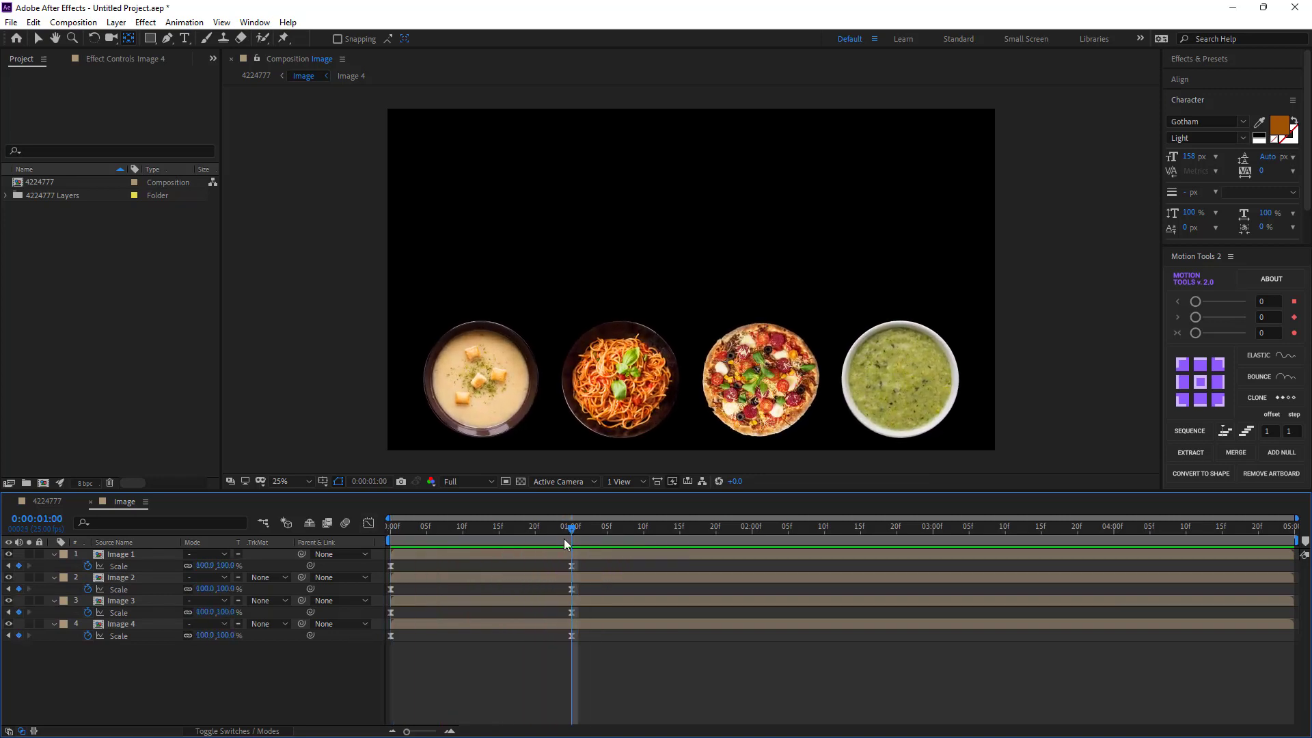
- Select all four image layers, Image 1 through Image 4
left_click(571, 566)
left_click(531, 555)
left_click(531, 577, "shift")
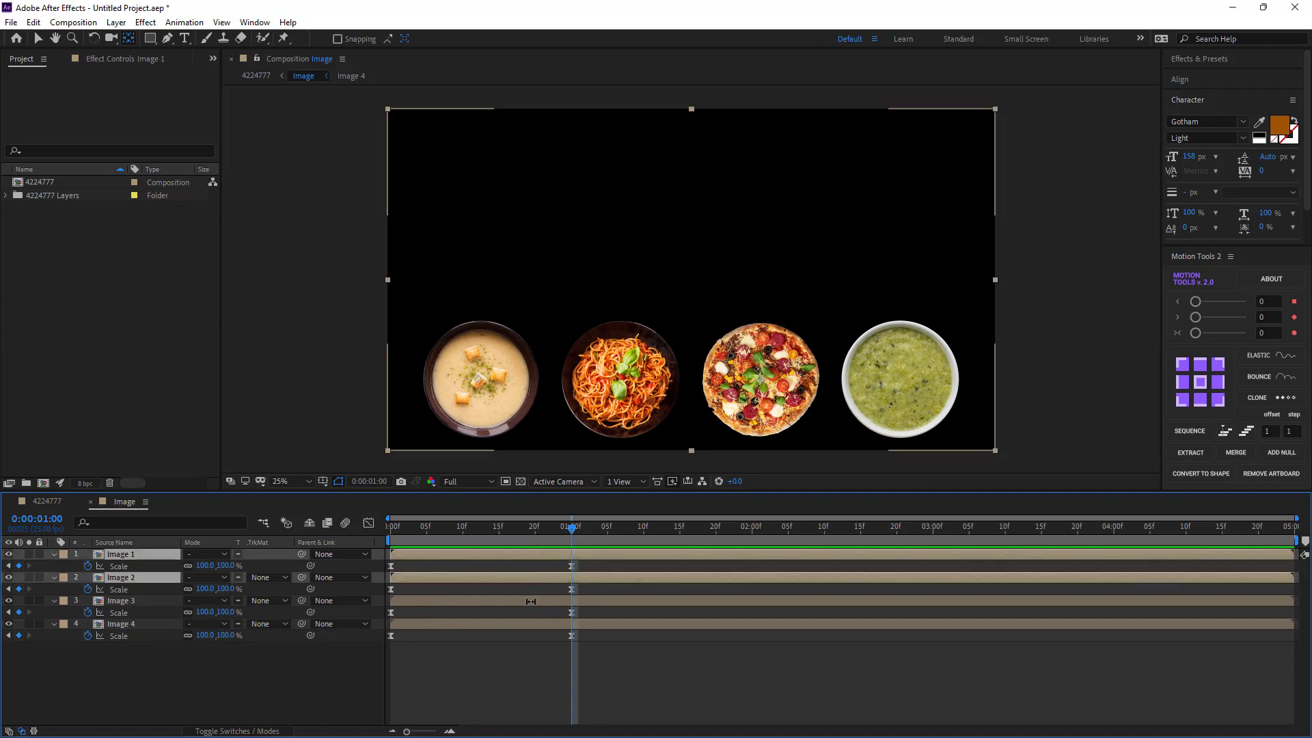
left_click(532, 600, "shift")
left_click(533, 623, "shift")
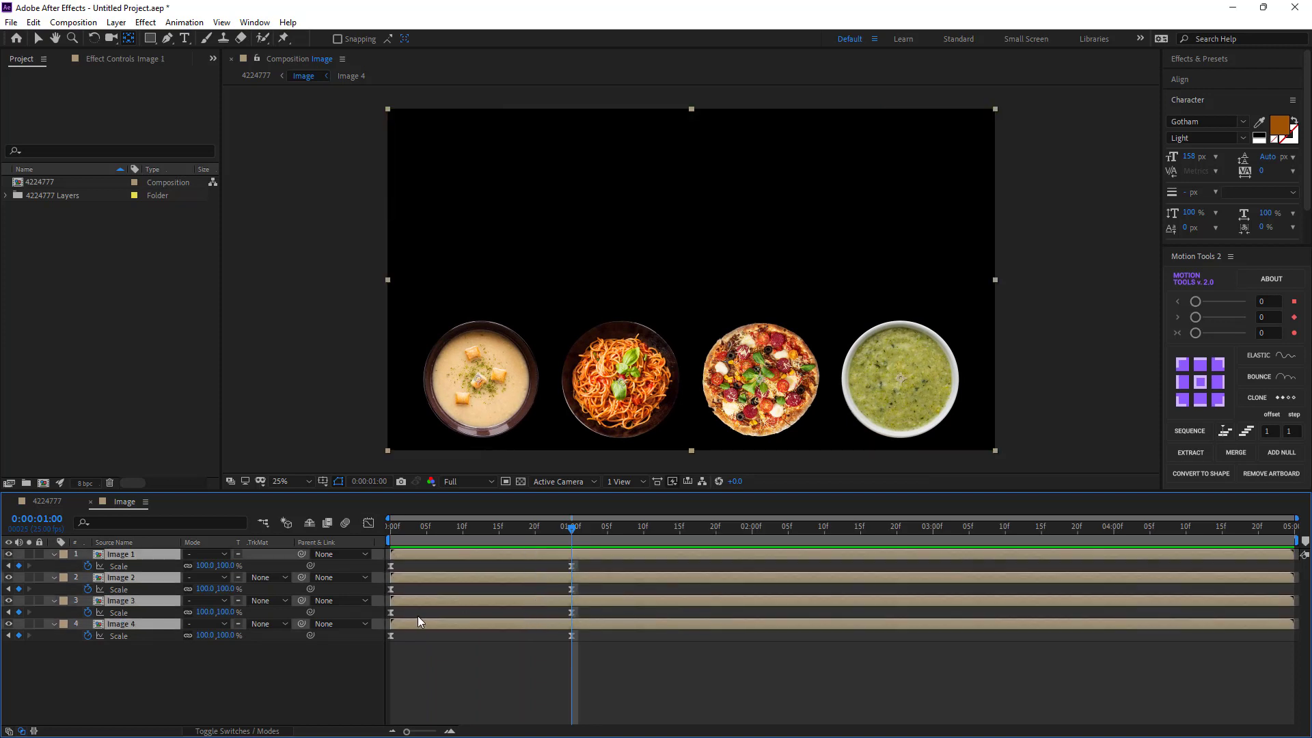
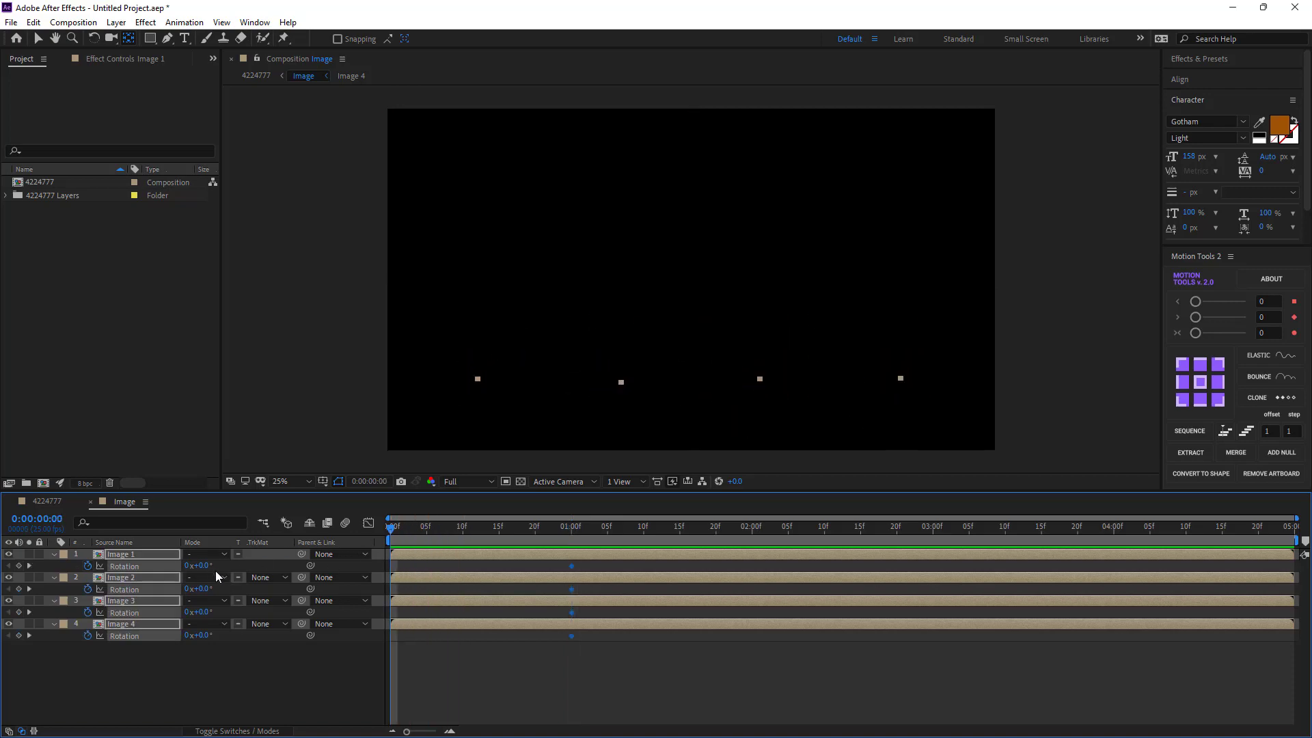
- Apply Easy Ease to the four plates' Rotation keyframes
left_click(236, 694)
mouse_move(441, 535)
left_mouse_down()
mouse_move(571, 533)
mouse_move(322, 657)
left_mouse_up()
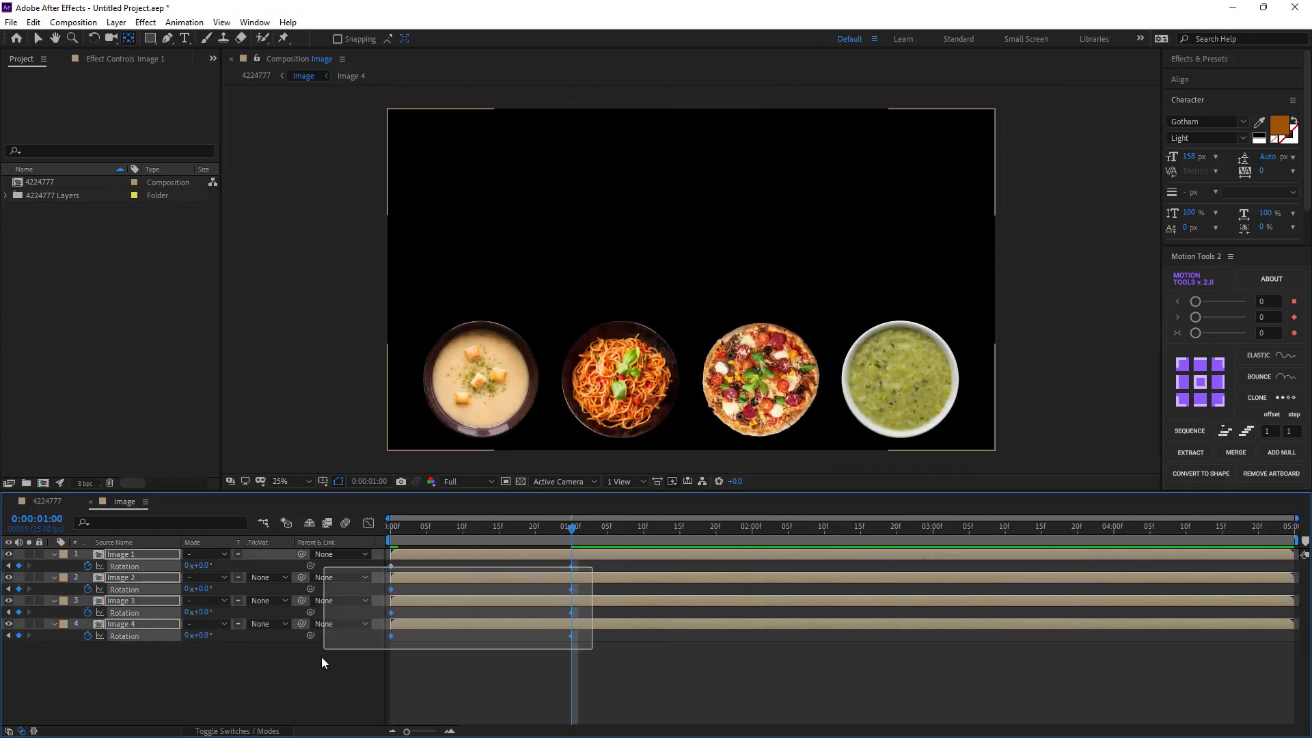
right_click(391, 634)
mouse_move(430, 624)
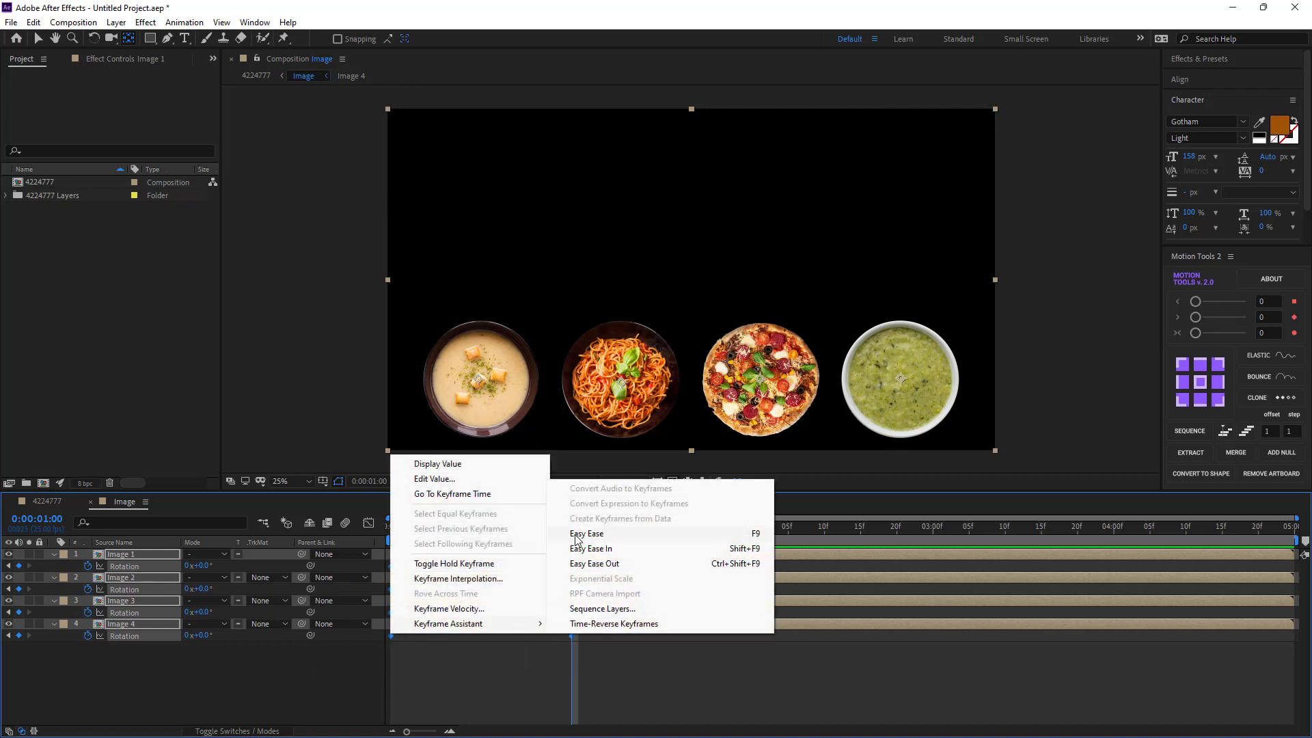
left_click(575, 536)
- Deepen the rotation speed curve into the second keyframe and preview to frame 21
left_click(368, 524)
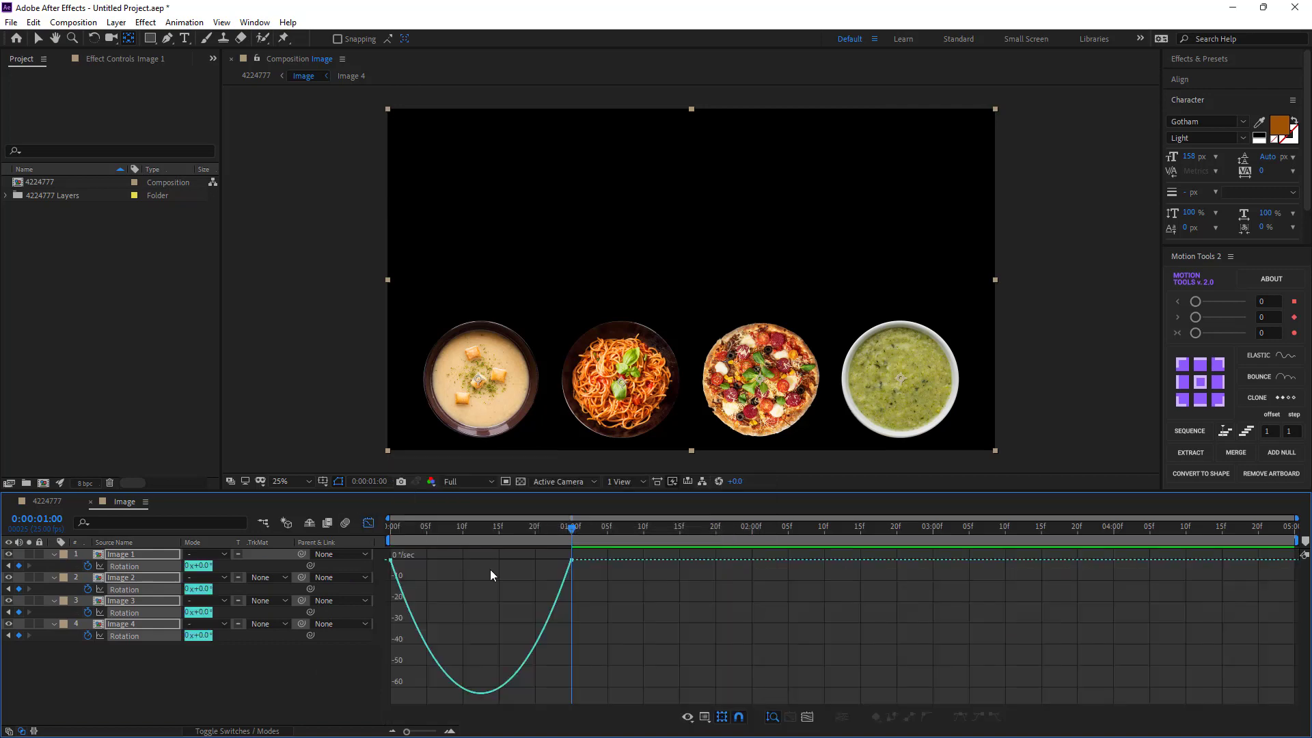
left_click(564, 579)
left_click_drag(535, 566, 325, 550)
left_click(364, 526)
key("space")
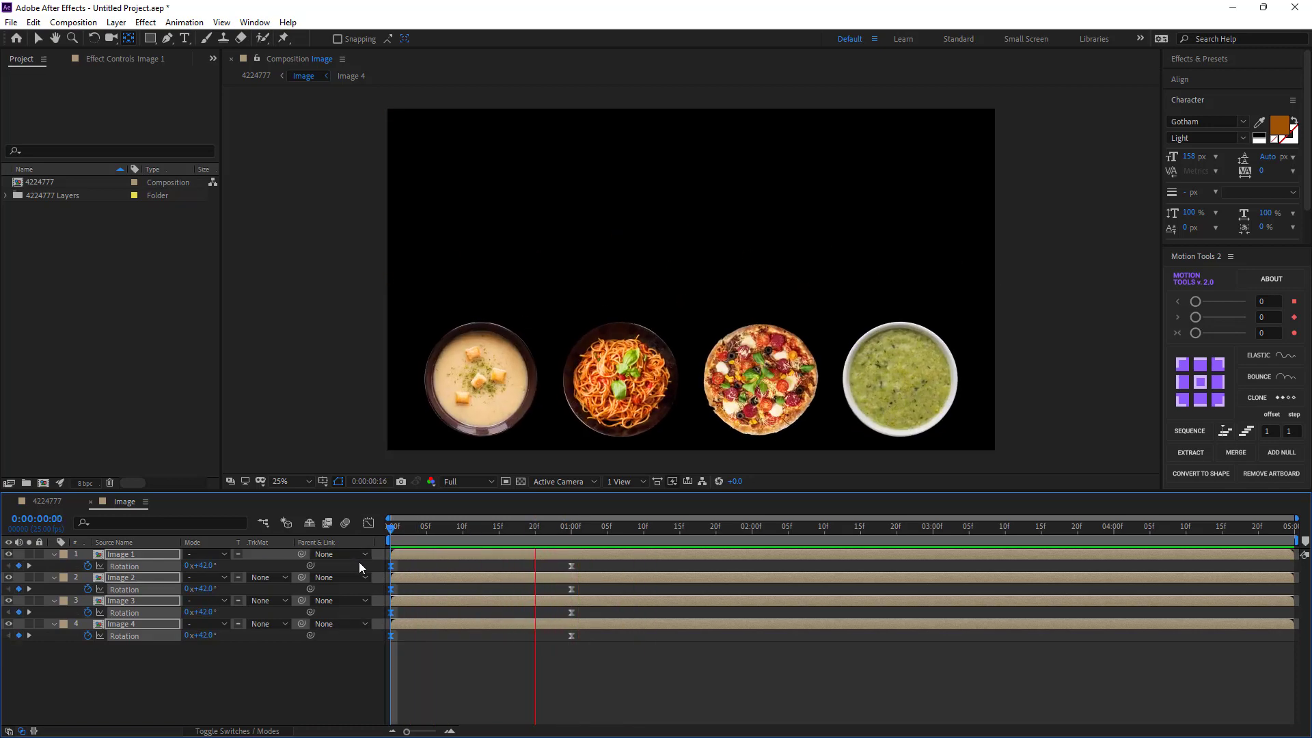
left_click(540, 540)
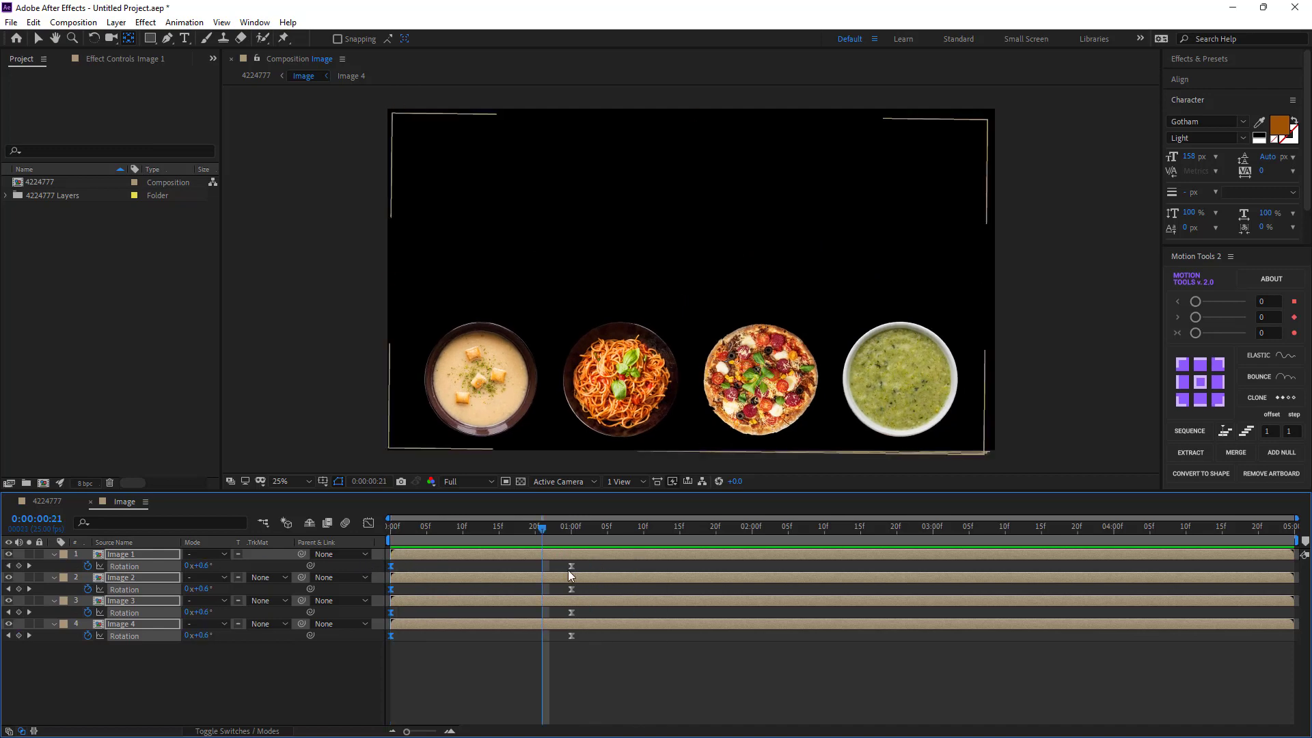
- Reshape the first Rotation keyframe's speed curve on all four layers and preview again
left_click_drag(600, 557, 355, 653)
left_click(369, 524)
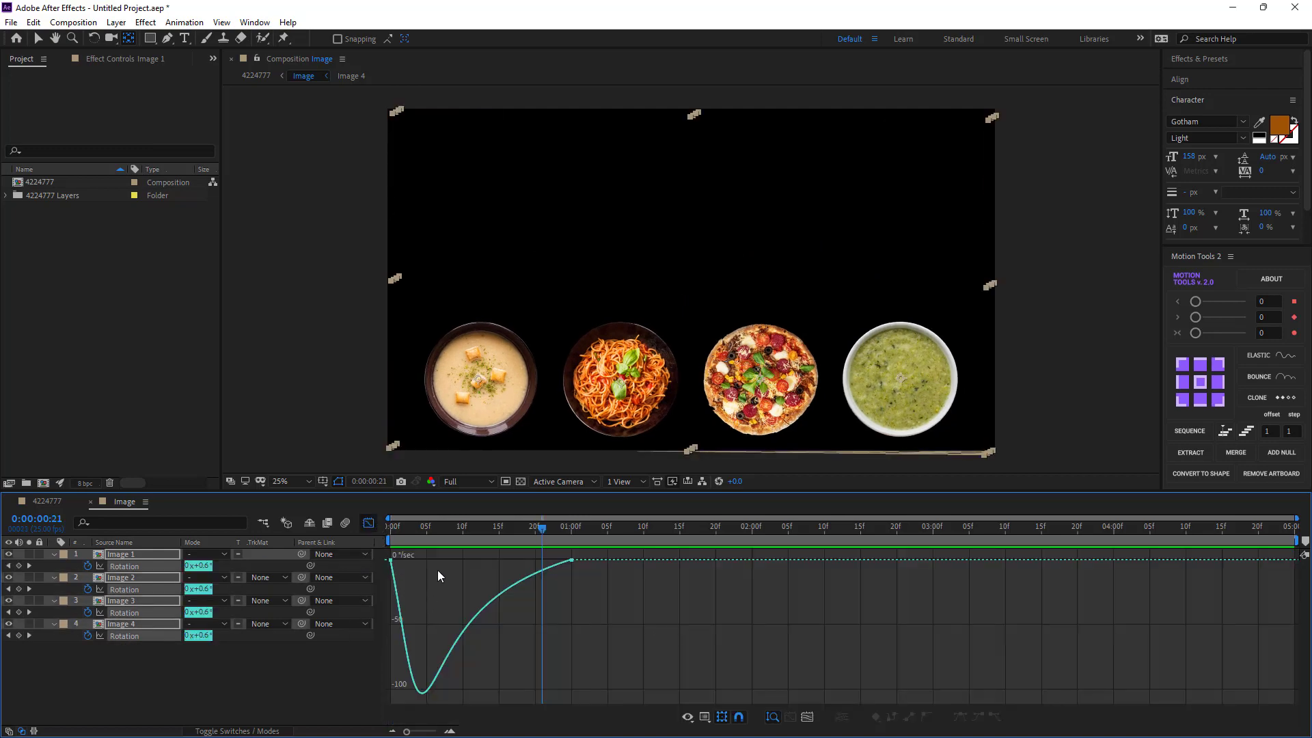
left_click_drag(388, 579, 444, 564)
left_click(368, 524)
key("space")
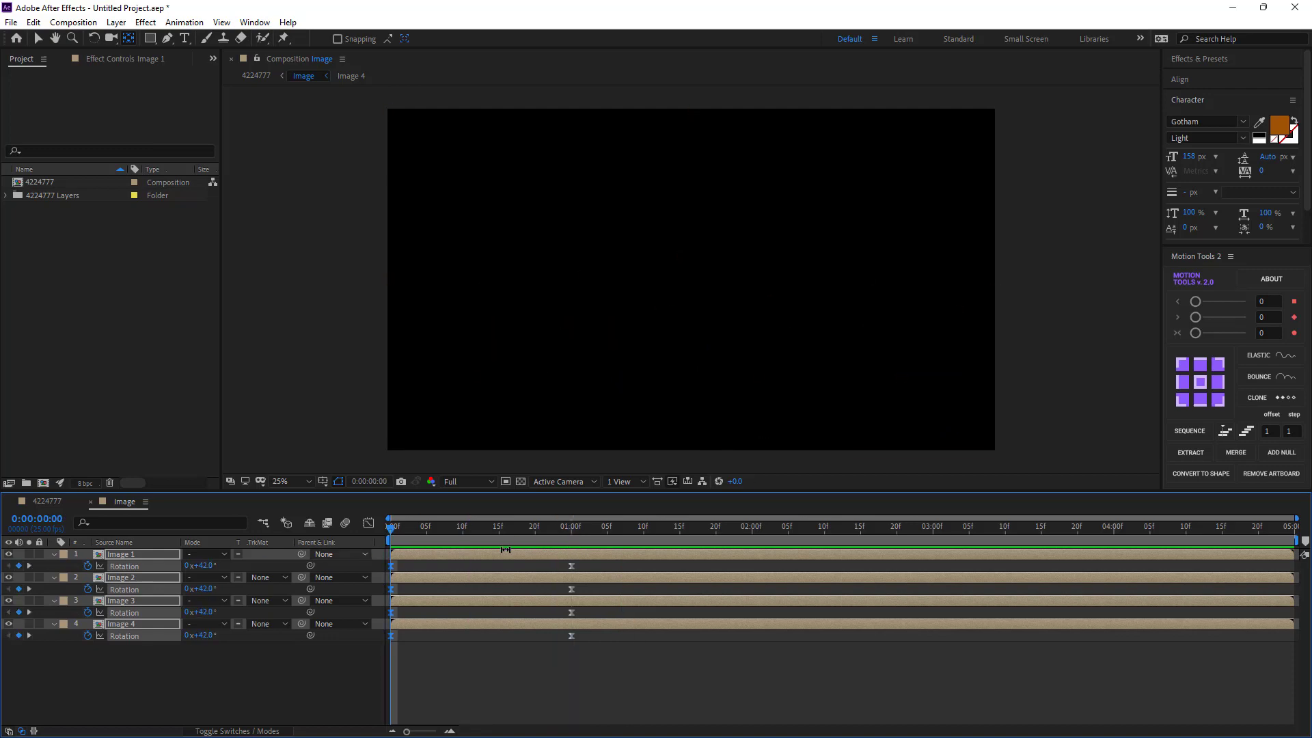
- Delay the plates' rotation keyframes several frames, pull the end keyframes earlier to about 23f, and preview
left_click(557, 531)
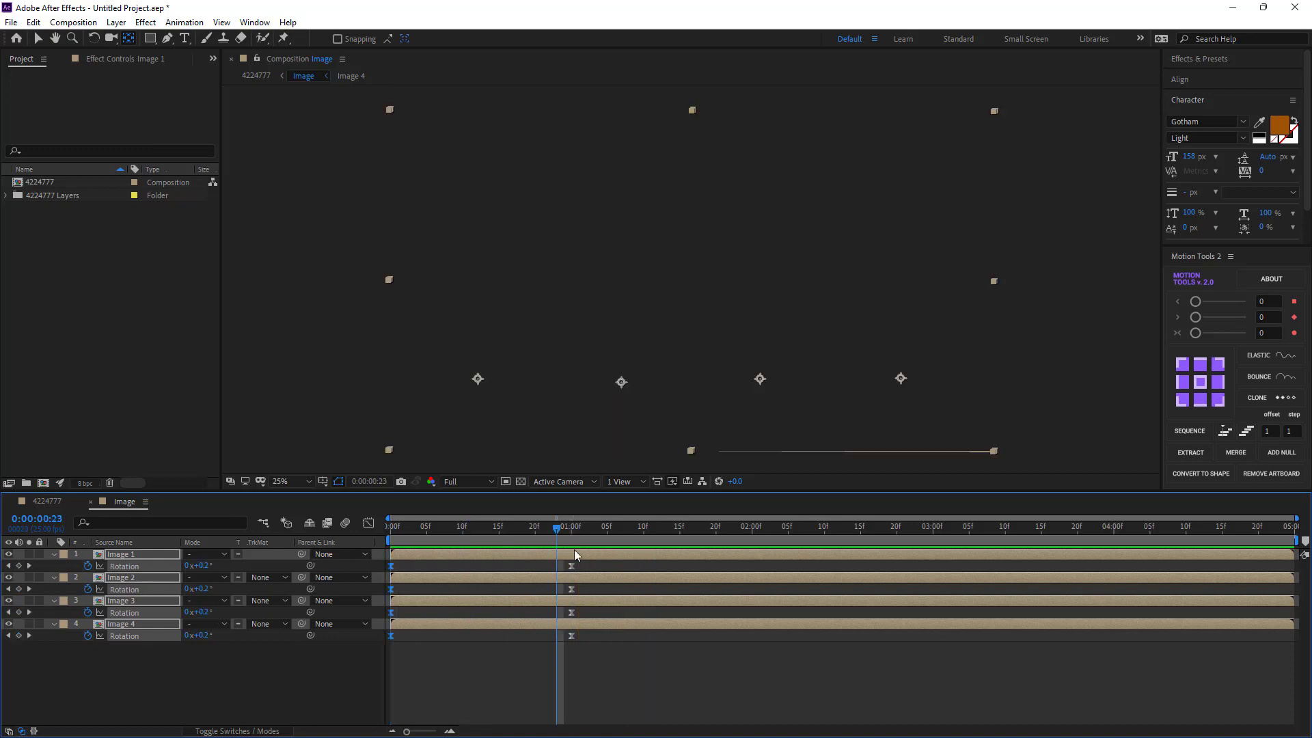
mouse_move(596, 564)
left_mouse_down()
mouse_move(379, 654)
mouse_move(455, 638)
left_mouse_up()
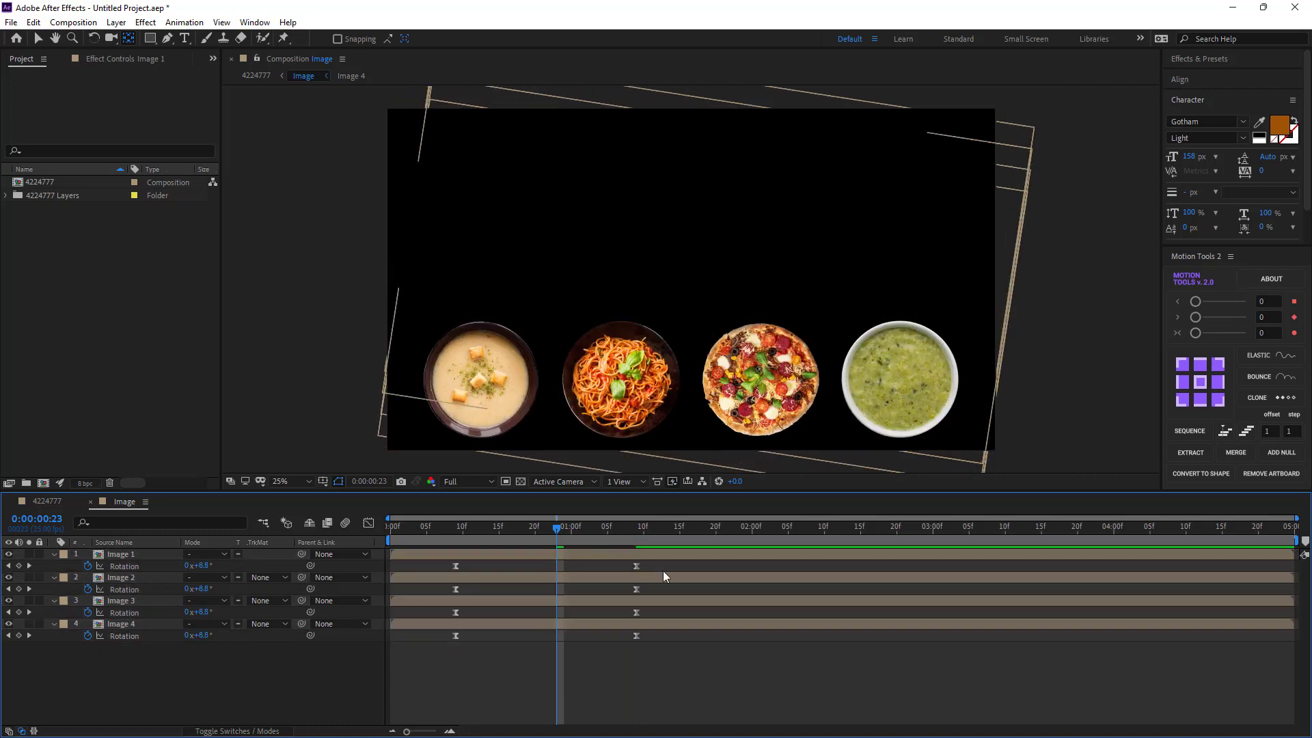
mouse_move(660, 560)
left_mouse_down()
mouse_move(604, 650)
mouse_move(556, 637)
left_mouse_up()
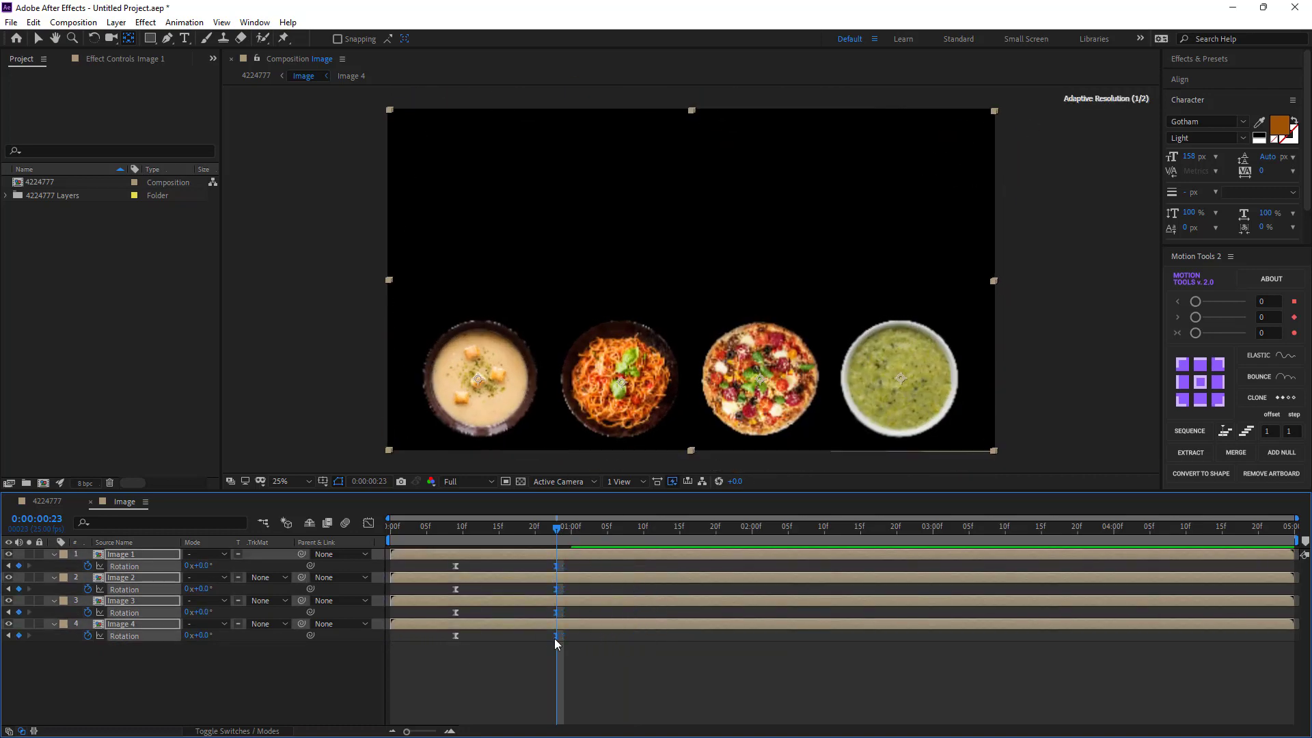
left_click(392, 527)
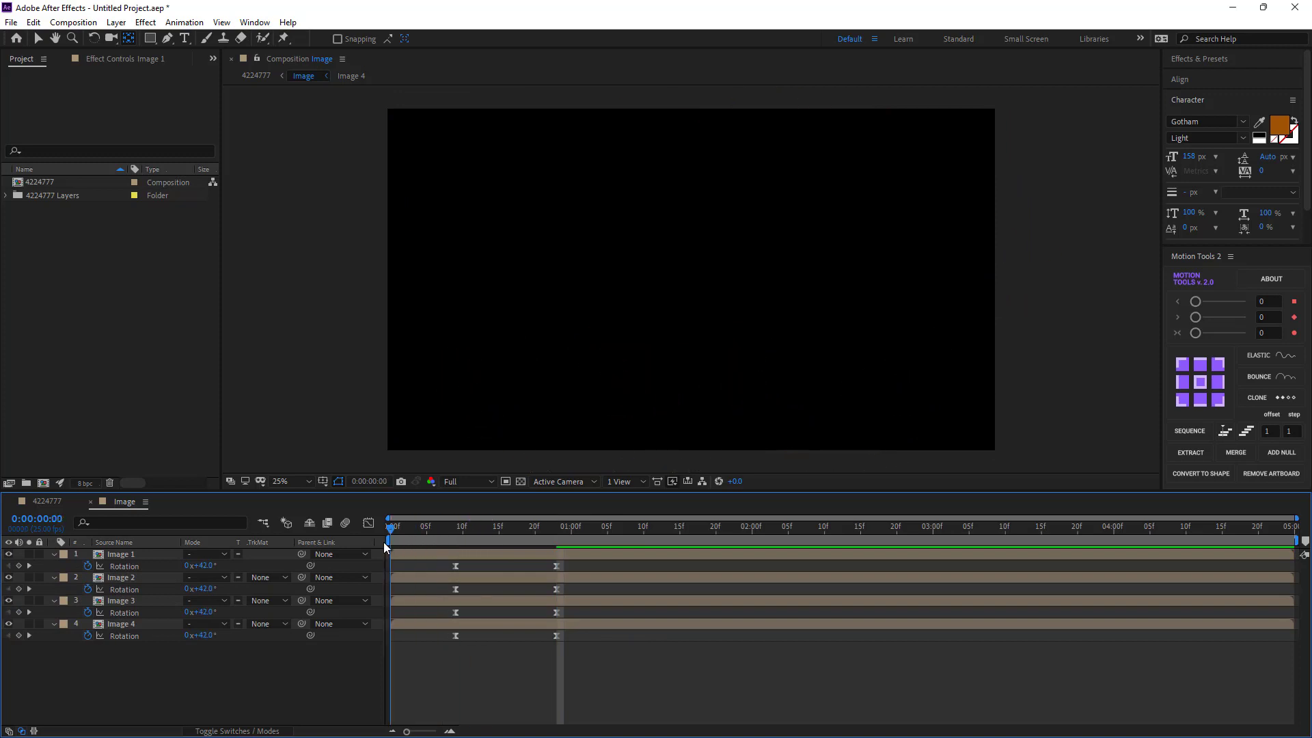
key("space")
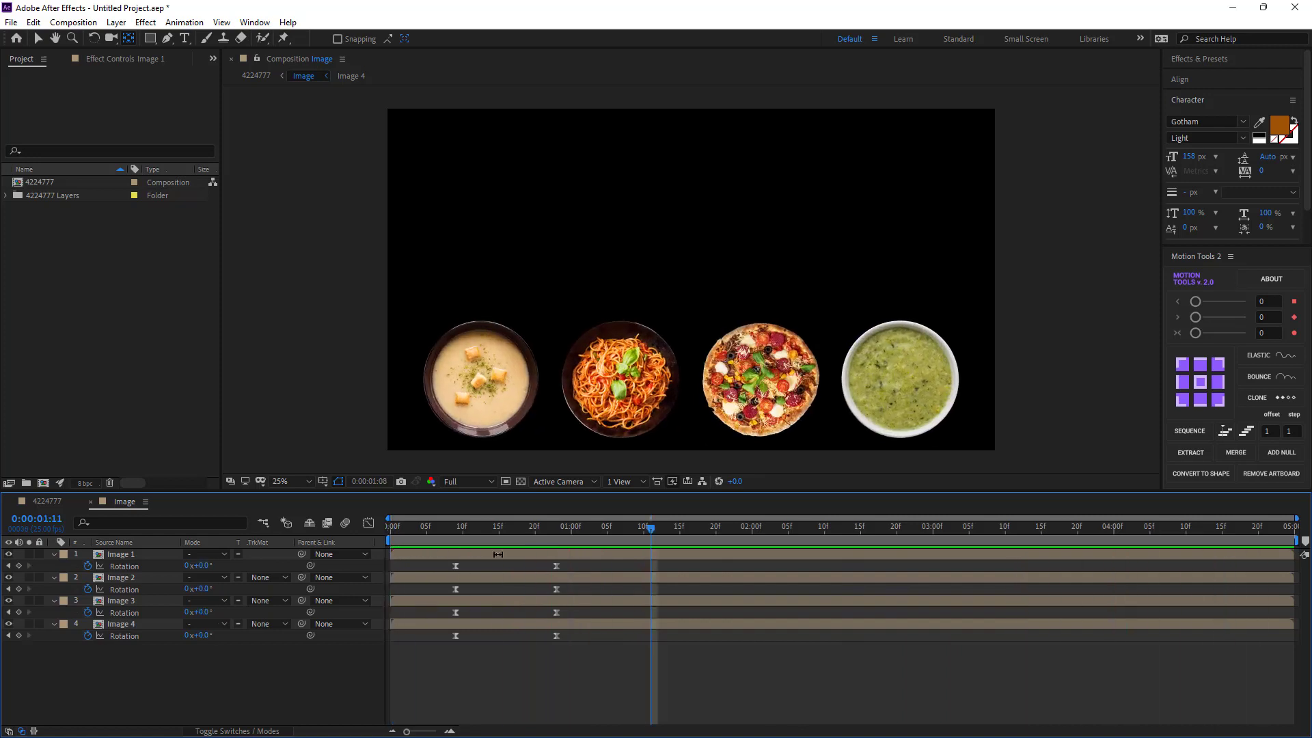
mouse_move(523, 535)
left_mouse_down()
mouse_move(433, 545)
mouse_move(540, 532)
left_mouse_up()
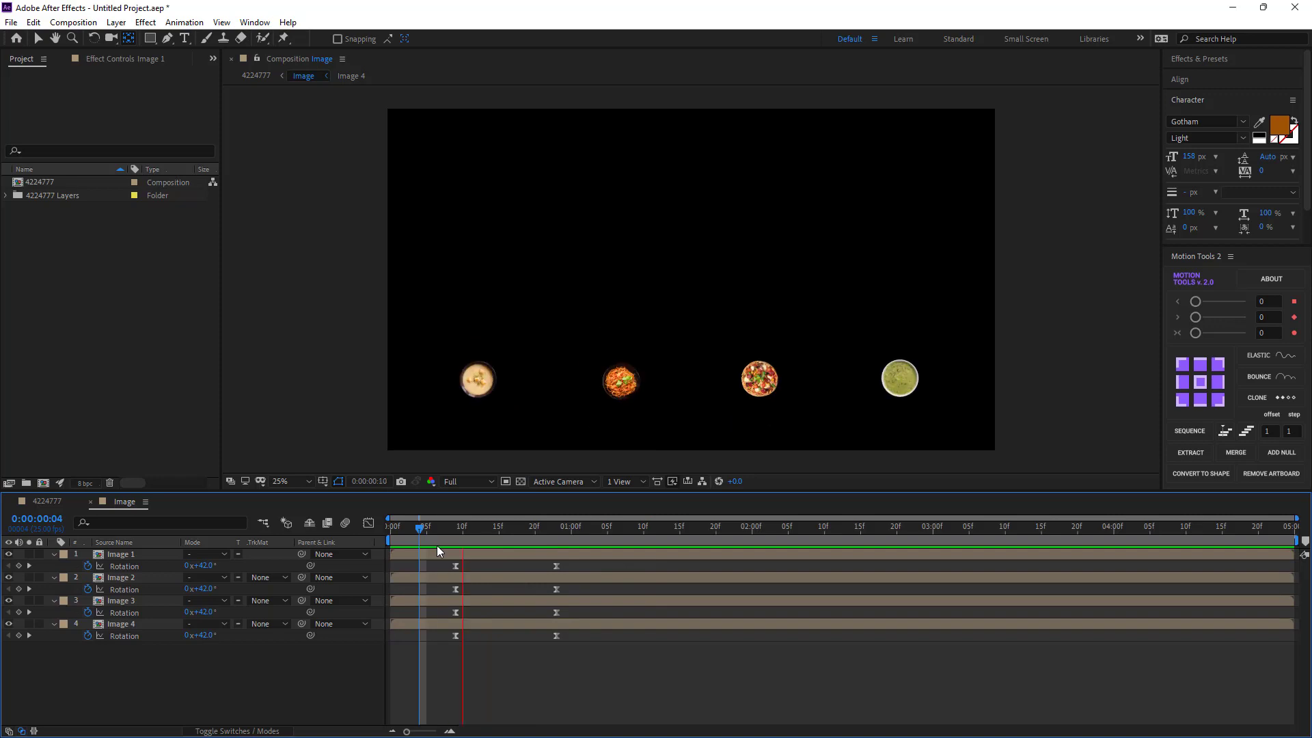
left_click(518, 554)
- Move Image 2 below Image 3, preview the plates, and collapse the Rotation properties
left_click(507, 574)
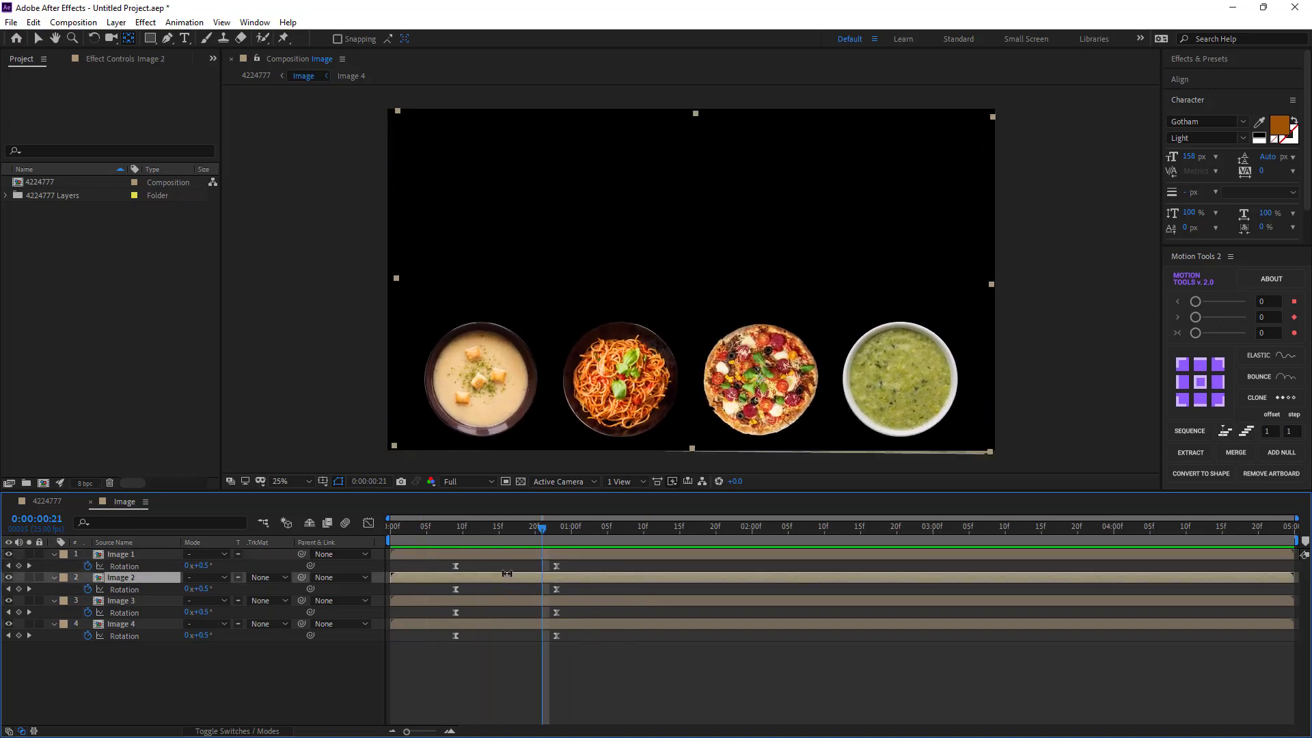
left_click_drag(124, 594, 124, 598)
left_click(117, 576)
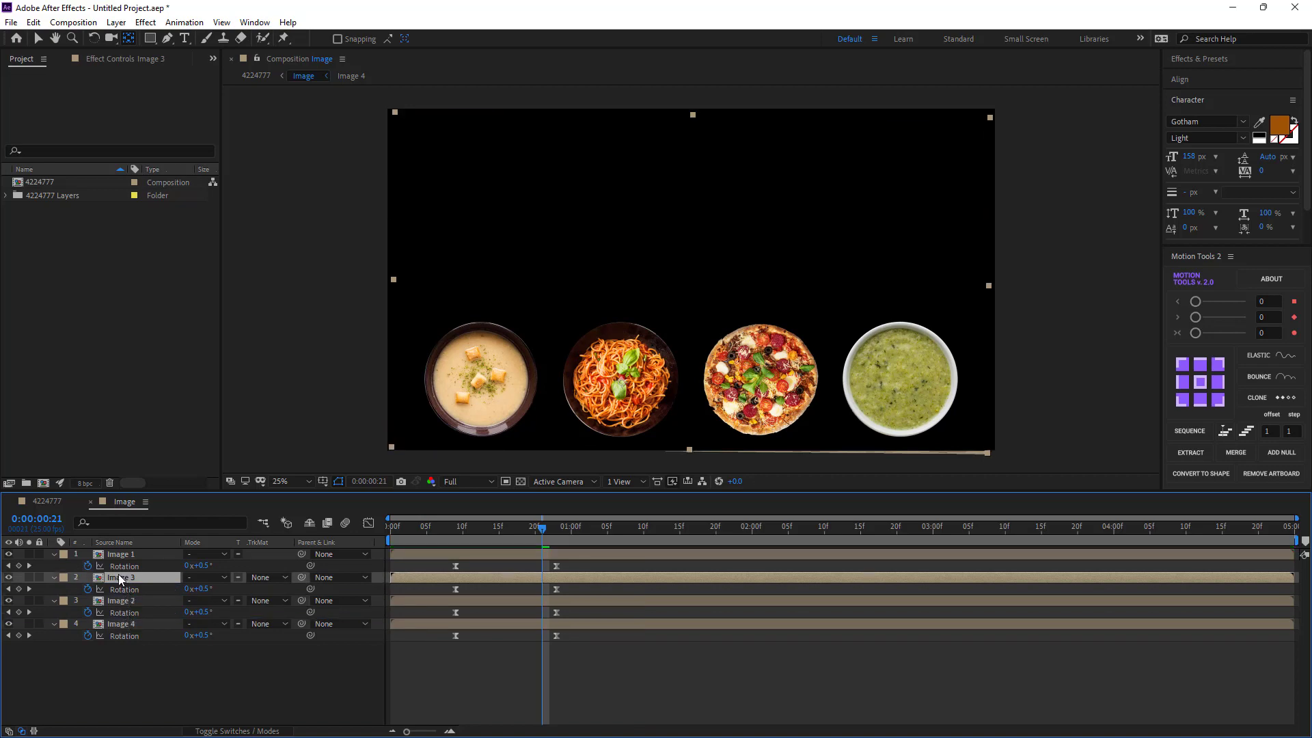
left_click(122, 622)
left_click(138, 681)
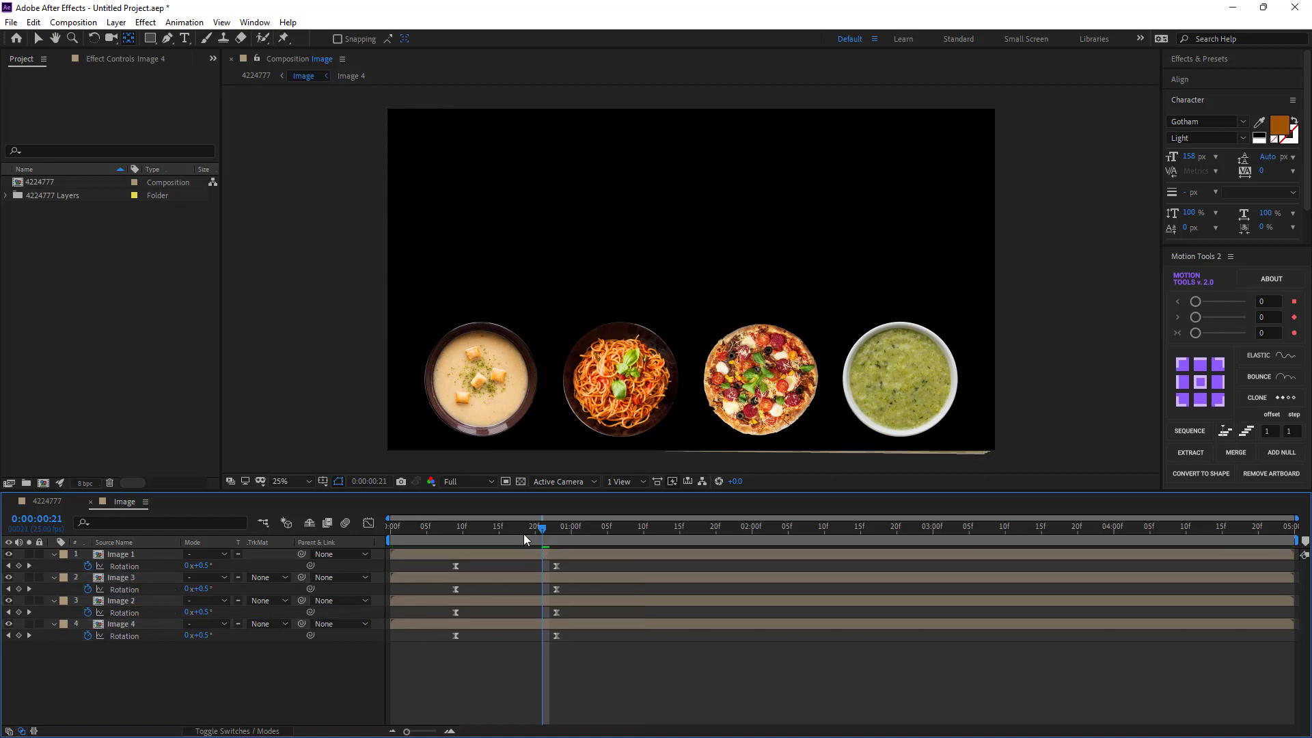
left_click_drag(525, 540, 435, 541)
key("space")
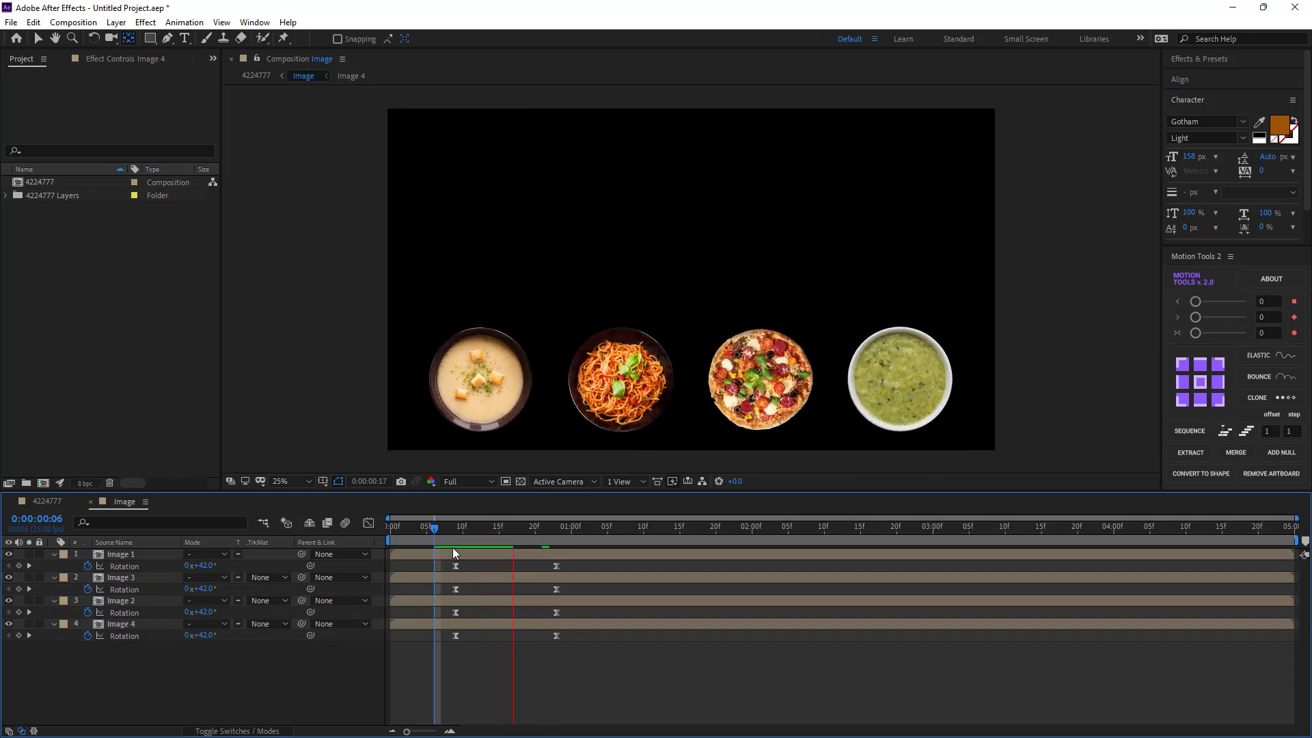
key("space")
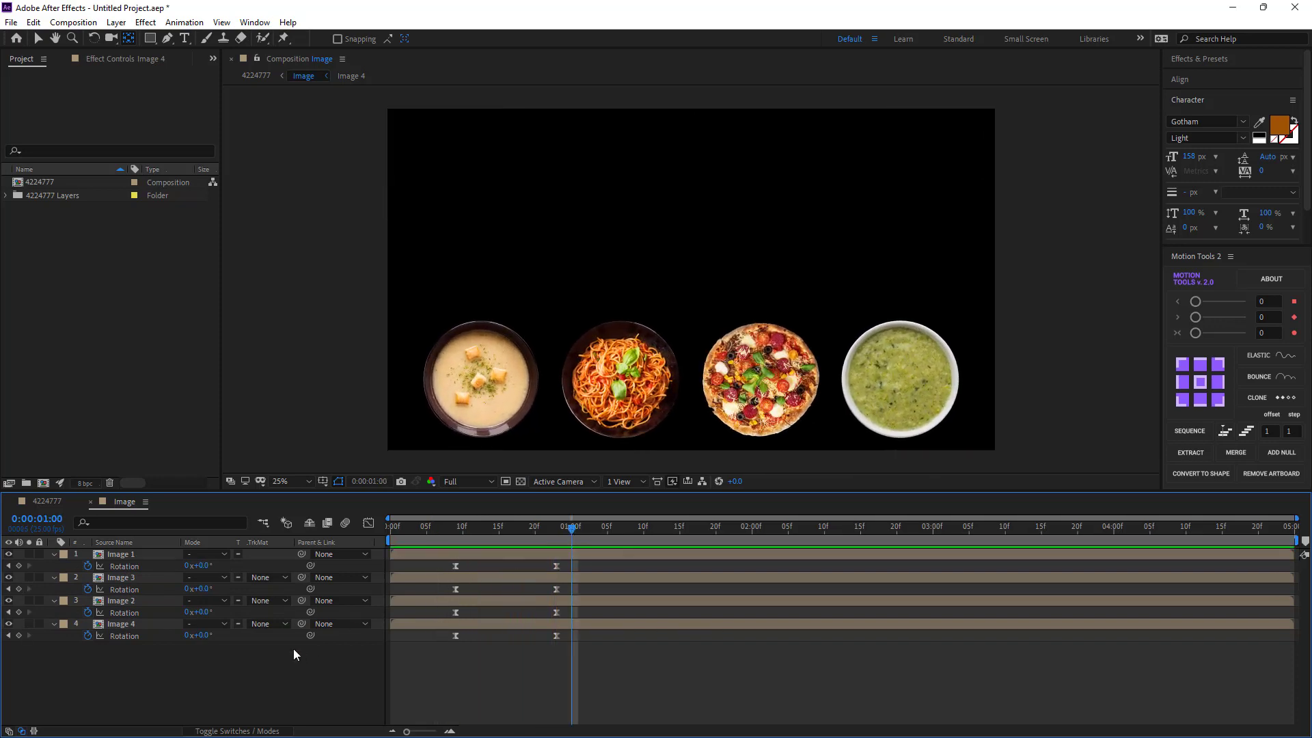
key("u")
- Stagger the four image layers with Motion Tools Sequence three times, then return to 4224777
left_click_drag(211, 684, 112, 556)
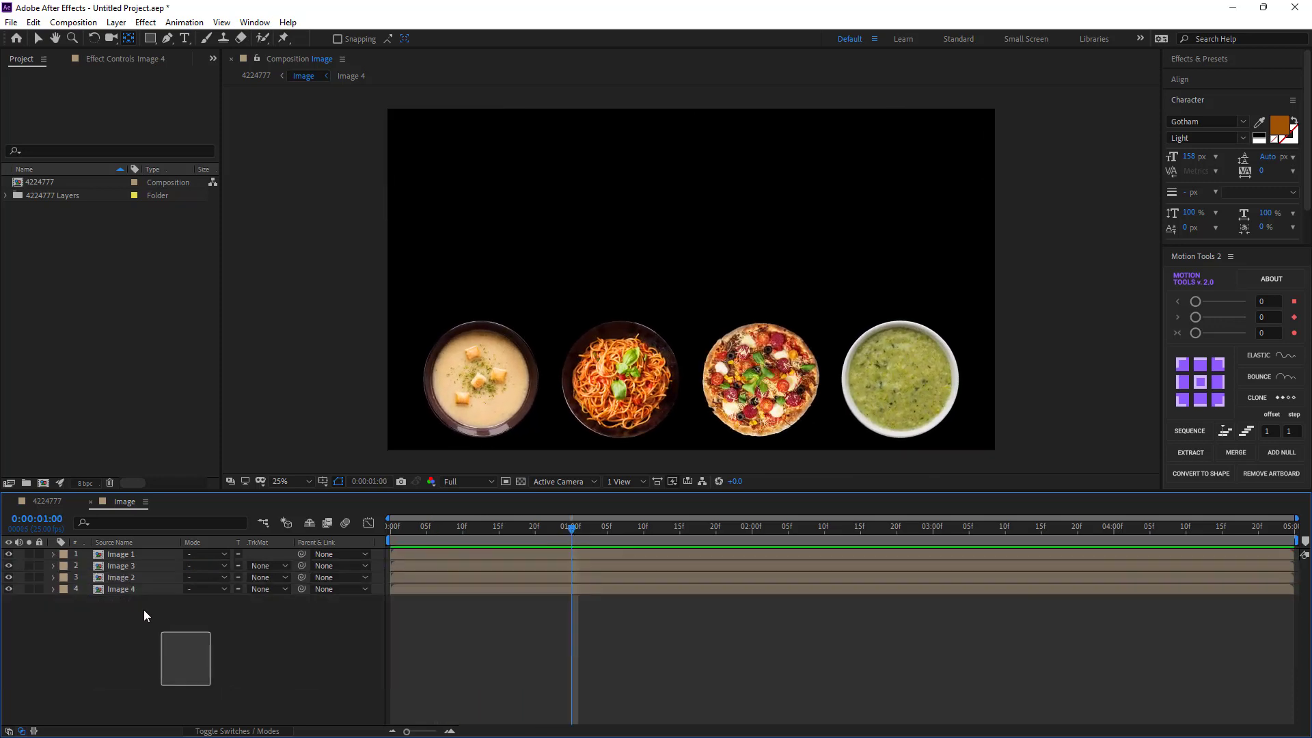
left_click(1189, 430)
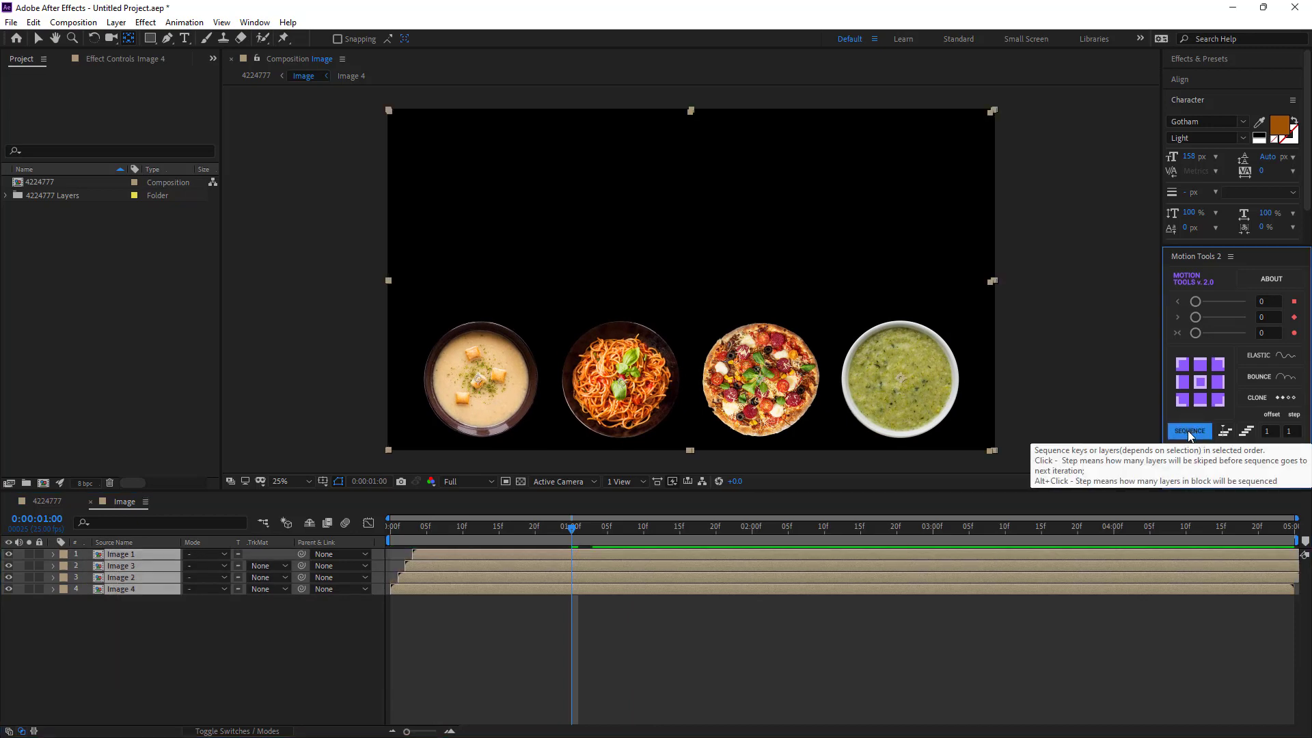
left_click(1187, 431)
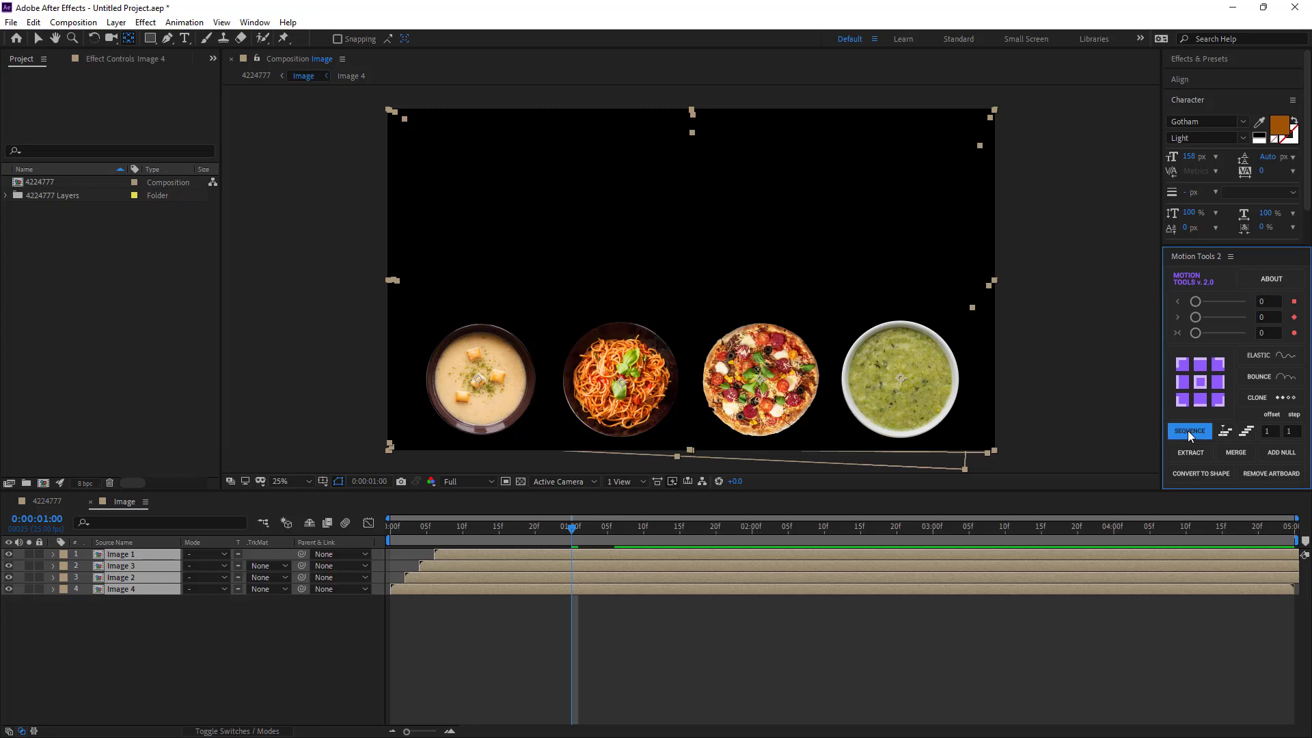
left_click(1188, 431)
left_click(304, 614)
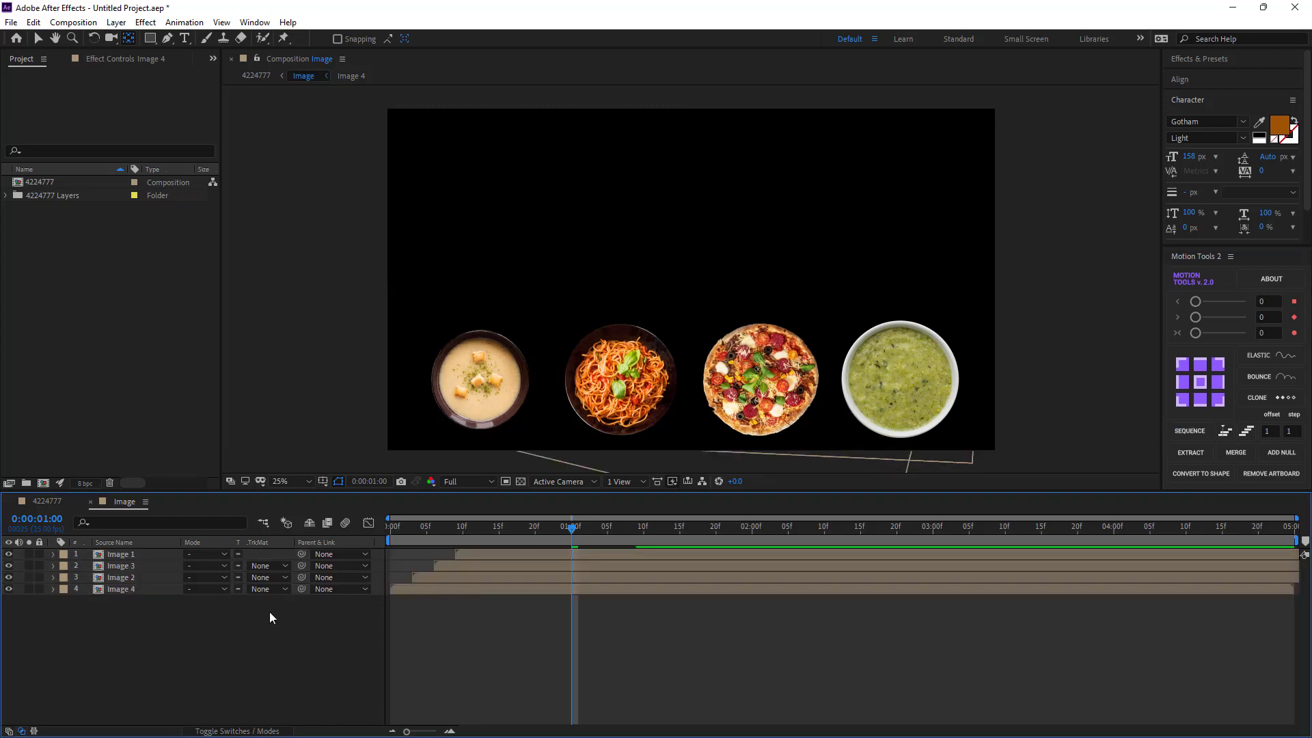
left_click(51, 502)
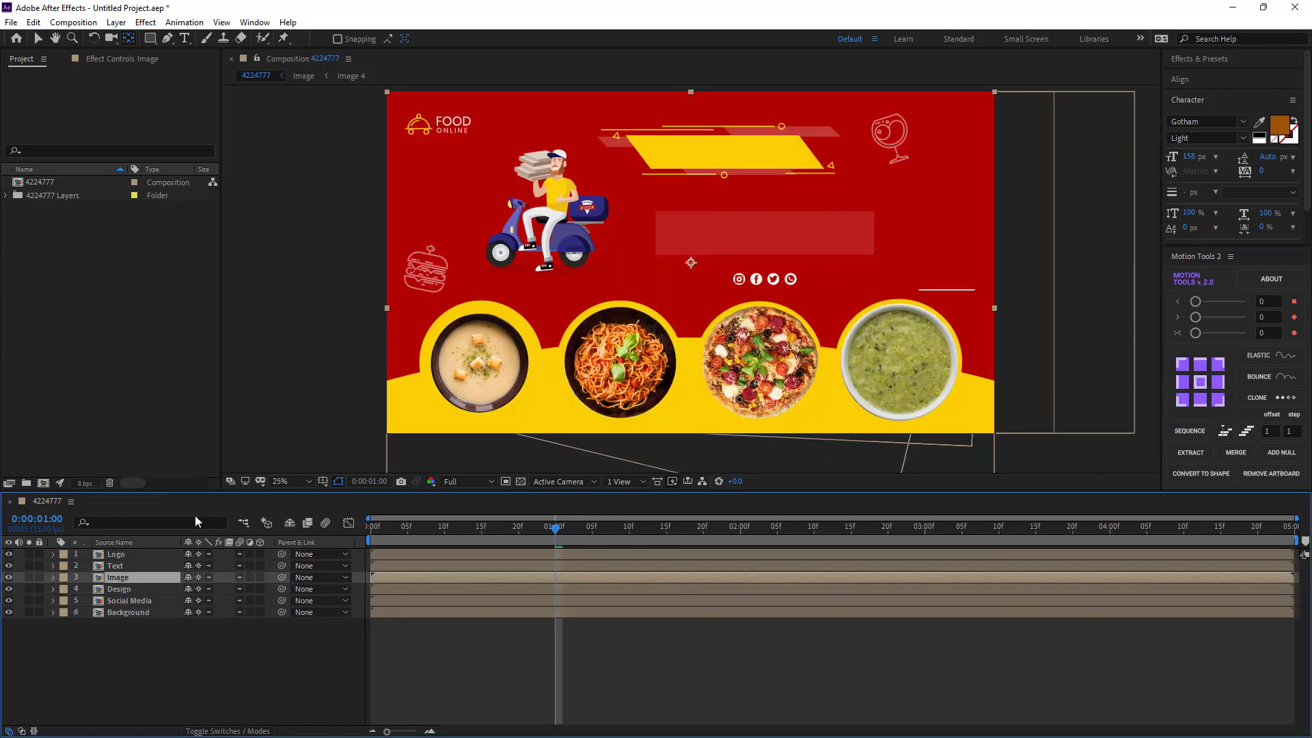
key("space")
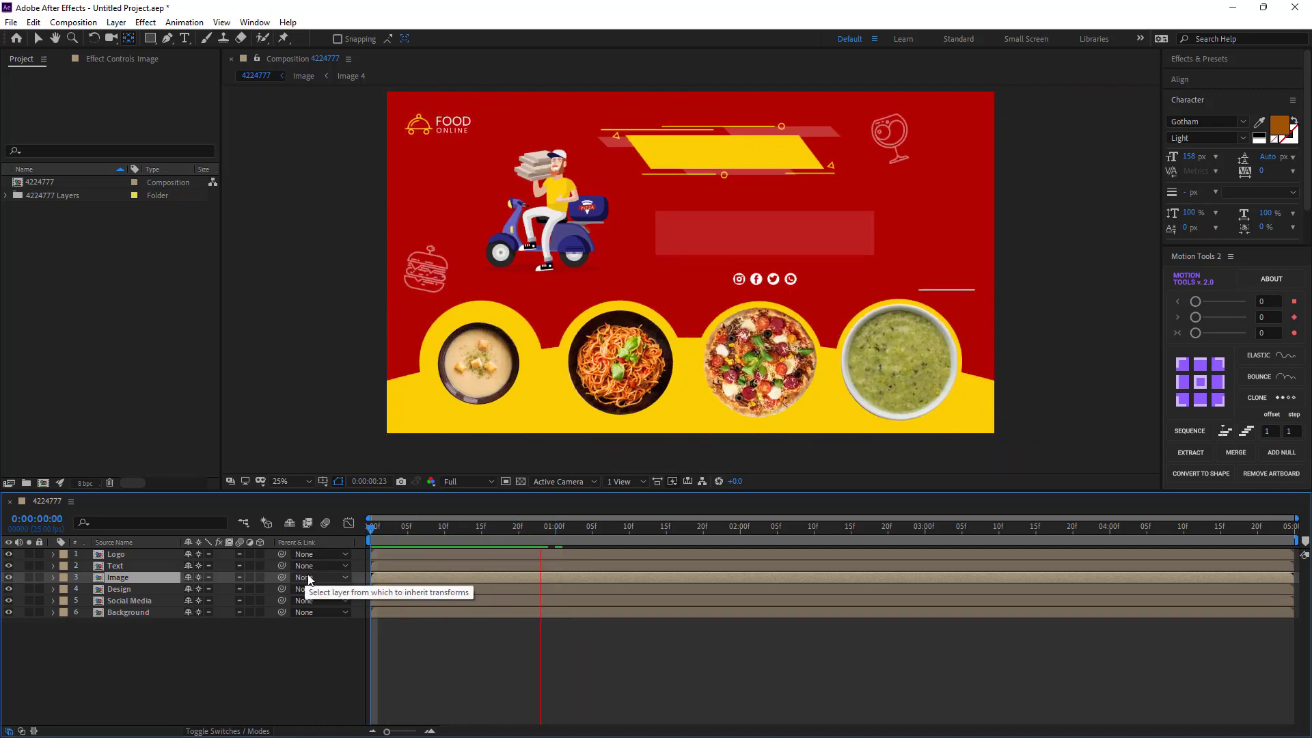
key("space")
key("space")
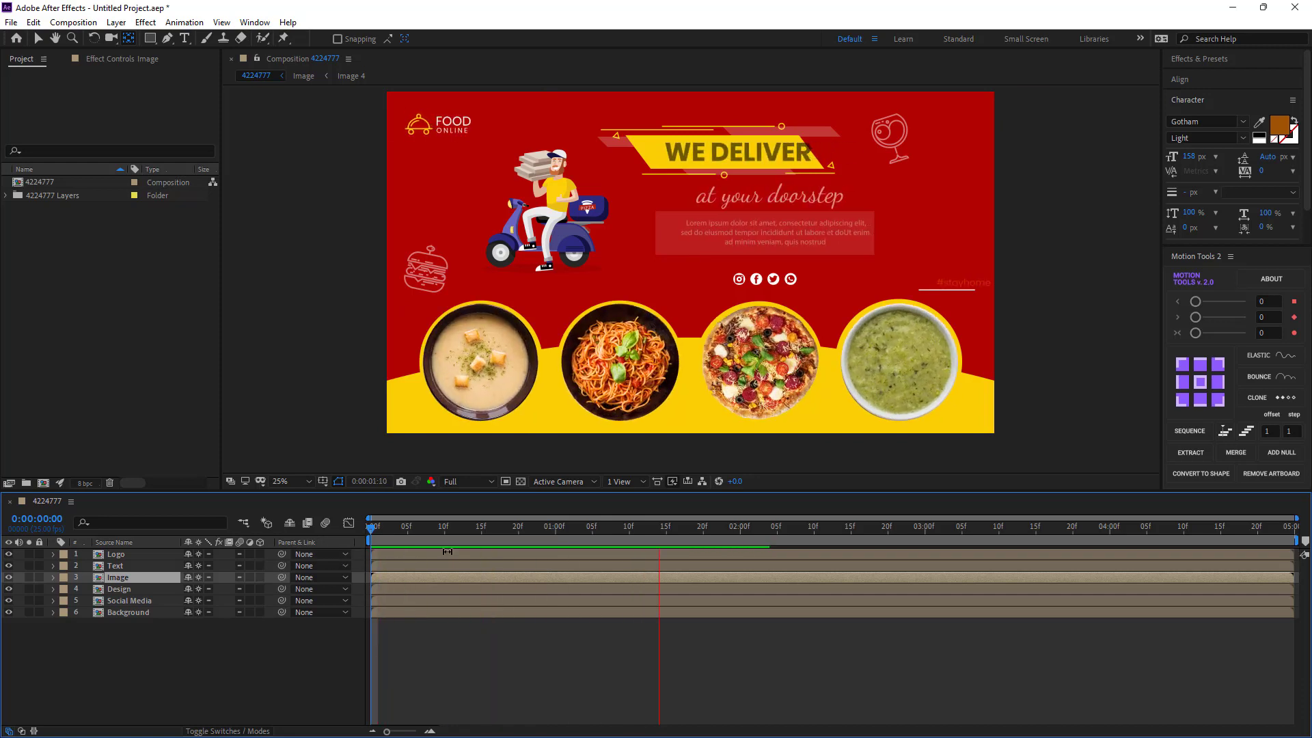
key("space")
key("space")
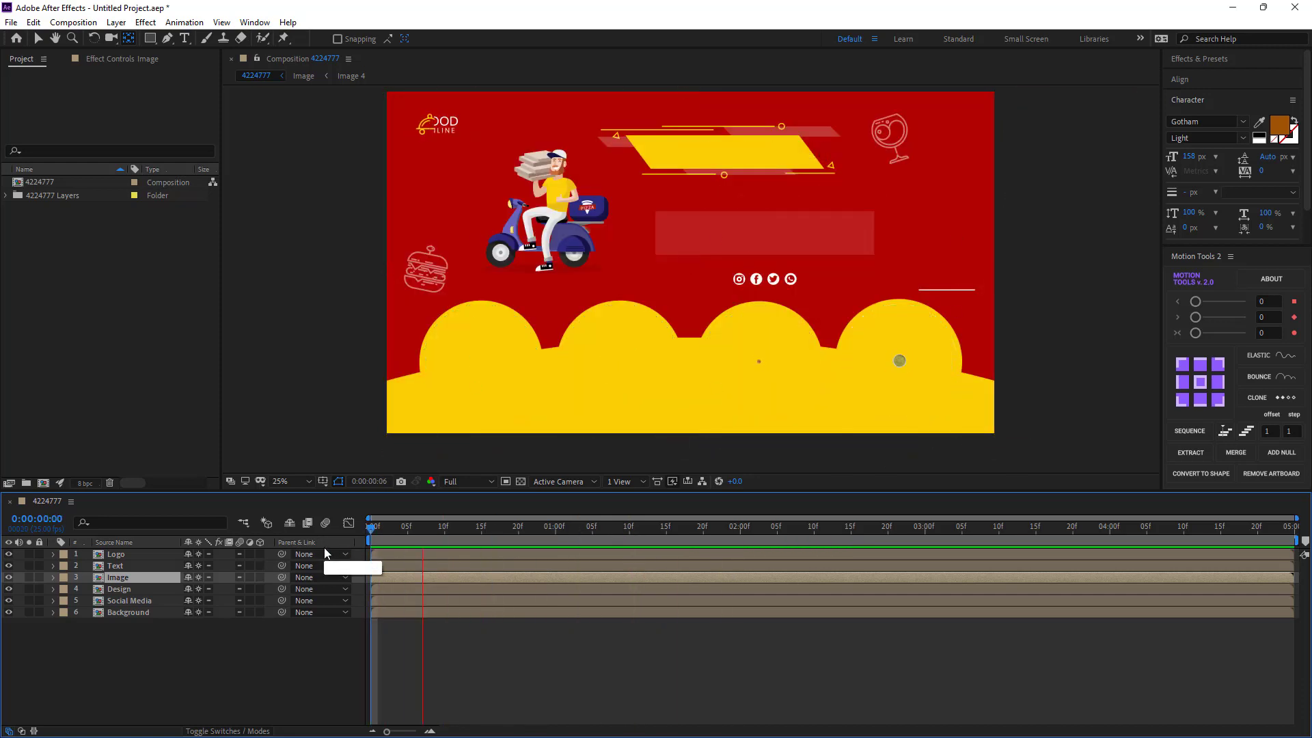
key("space")
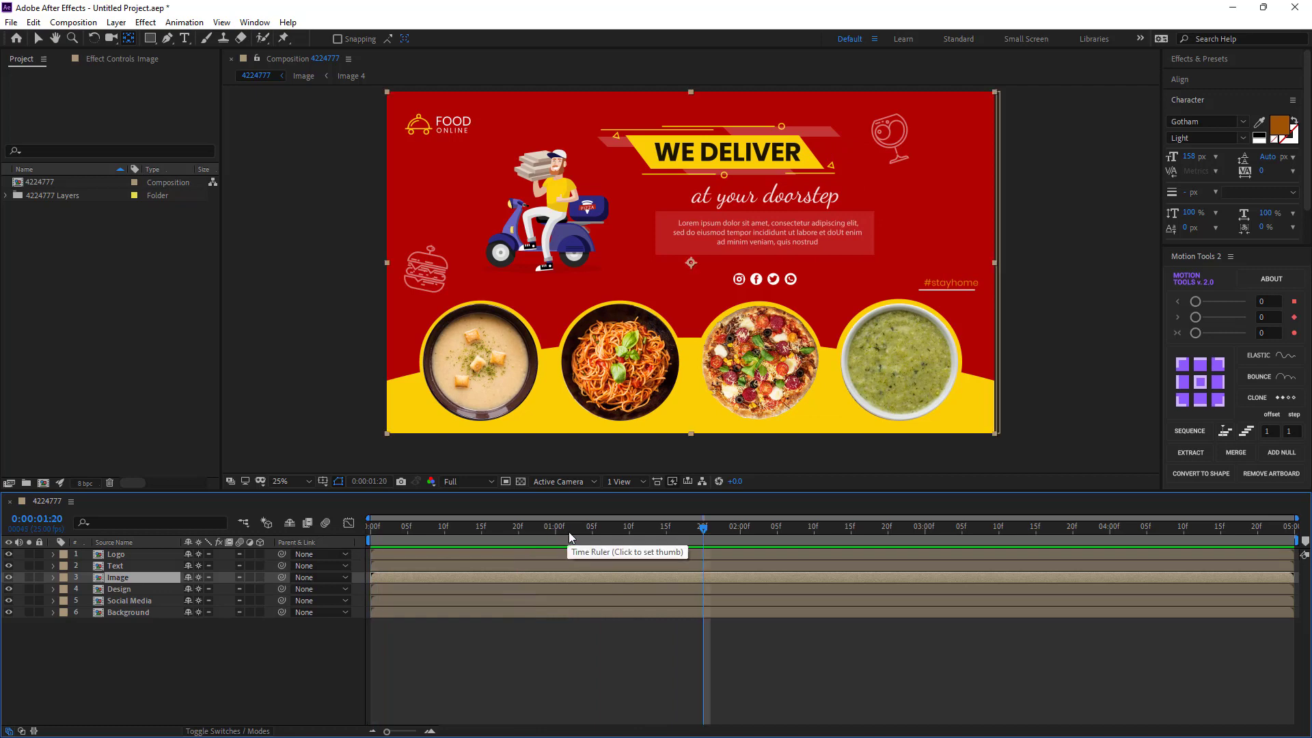
left_click(113, 589)
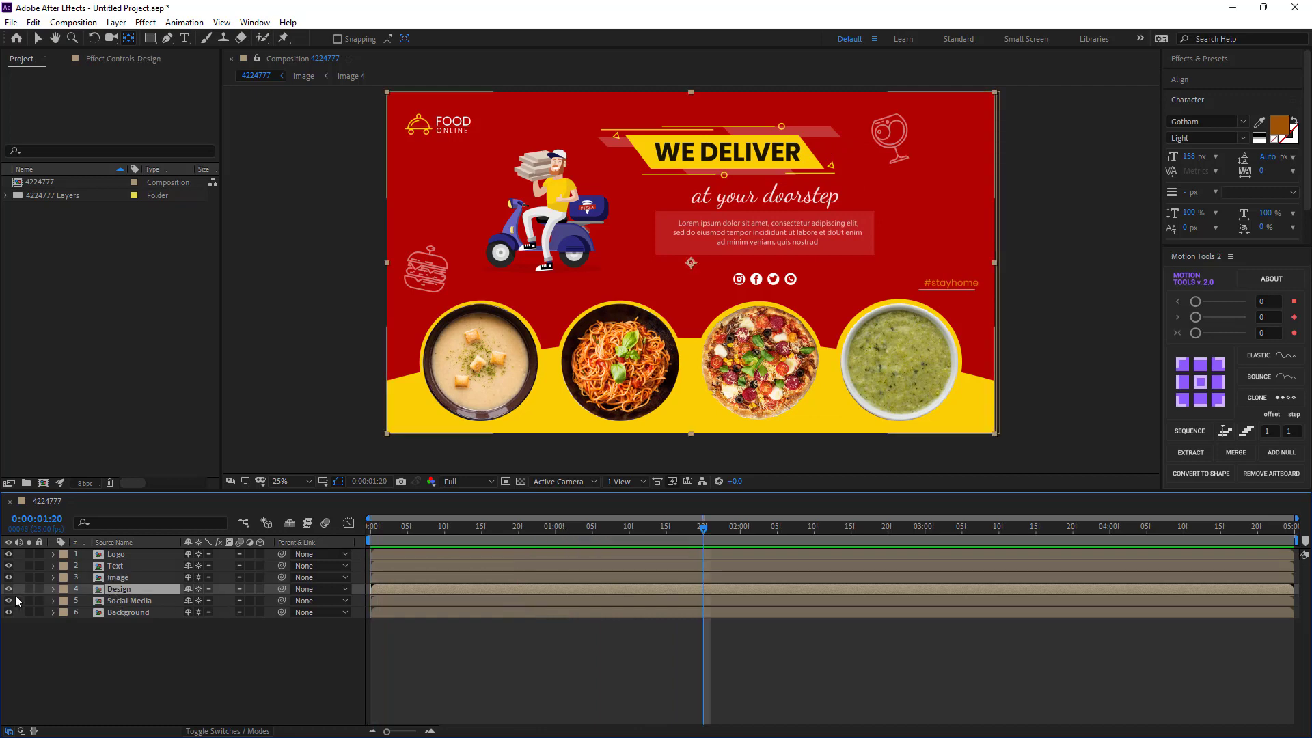
left_click(9, 589)
left_click(9, 589)
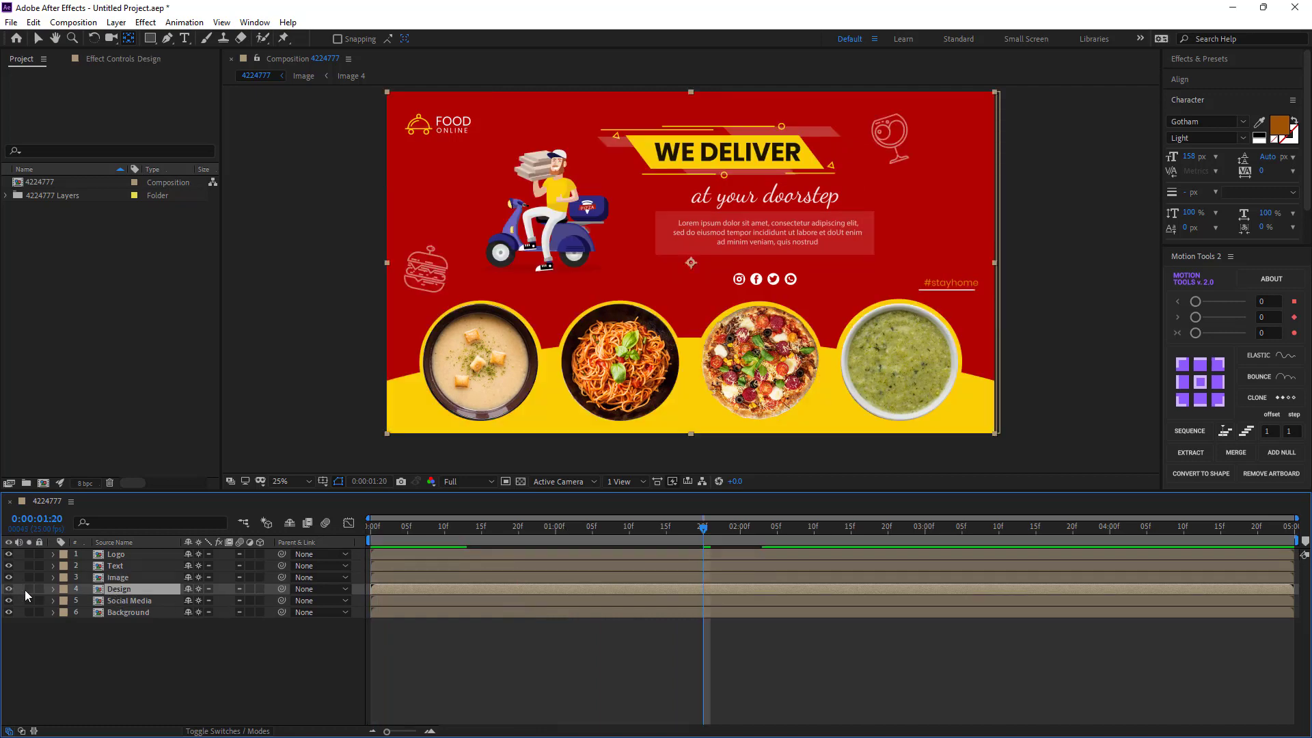
- Open the Design precomp and toggle Shape 1's visibility to identify it
double_click(120, 589)
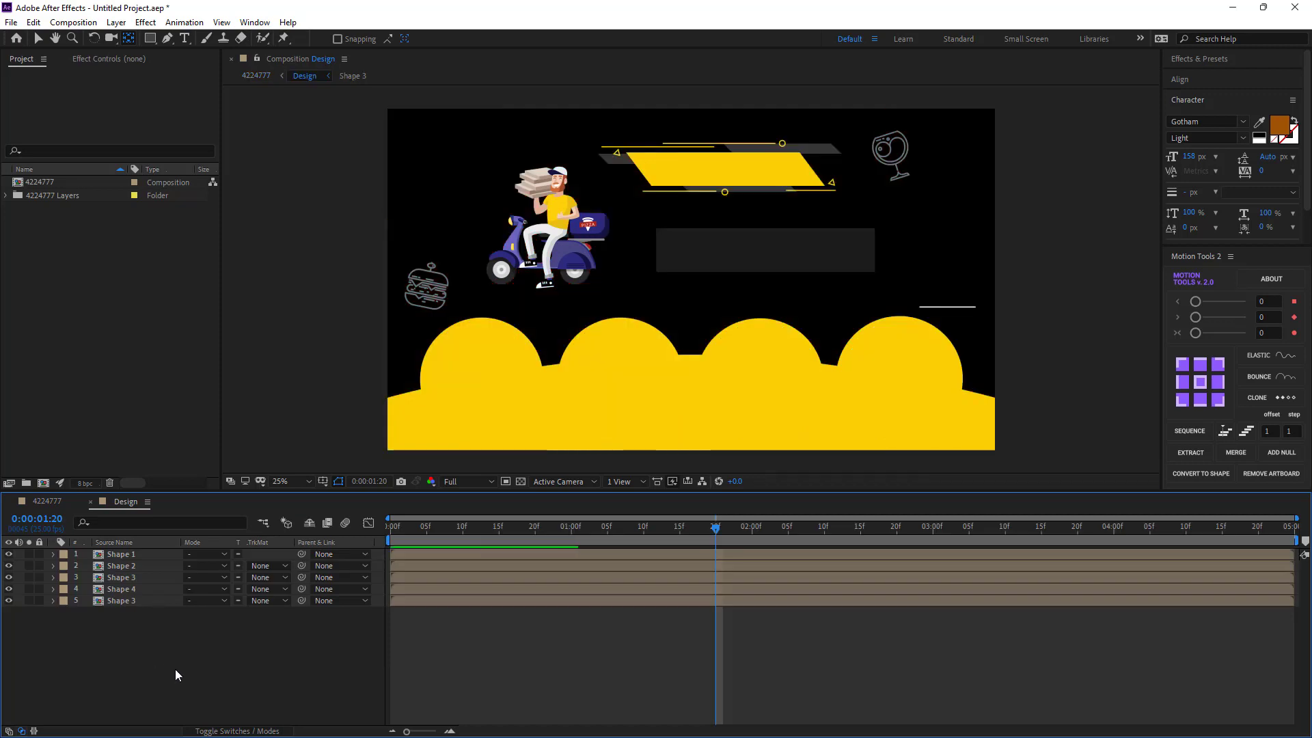
left_click(119, 554)
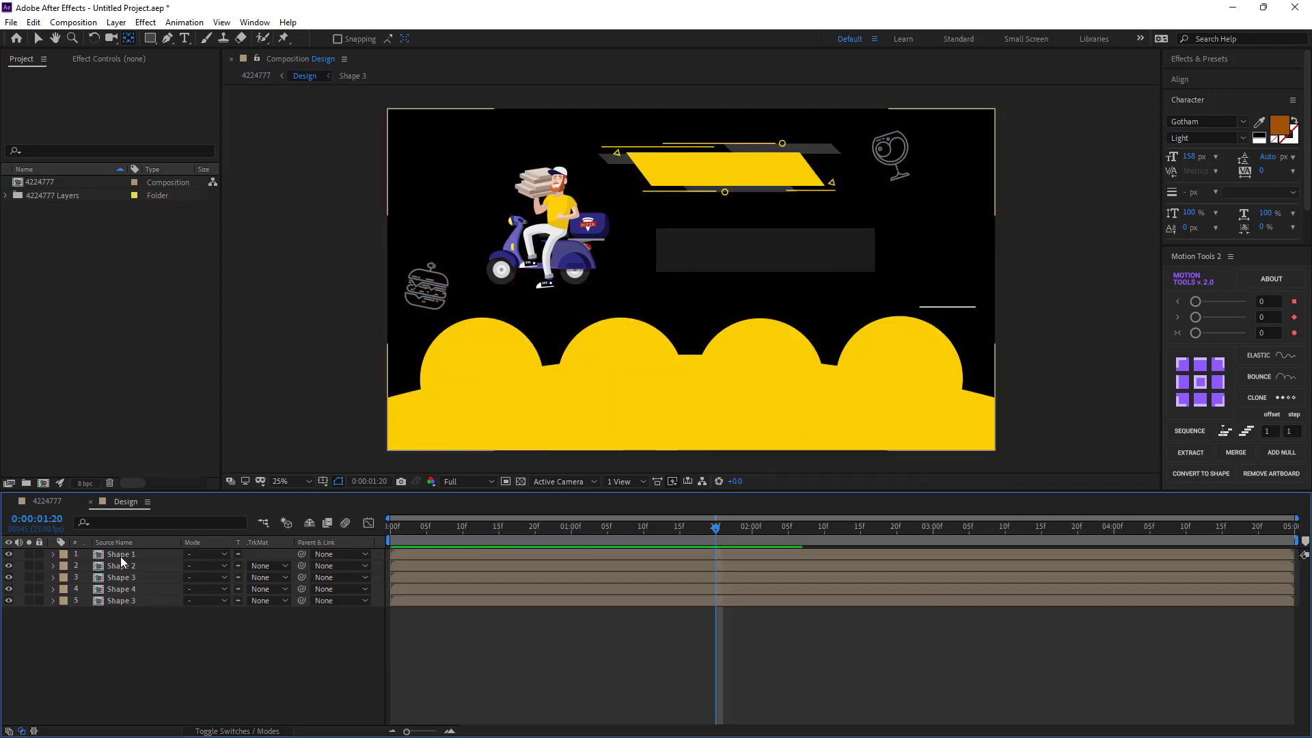
left_click(9, 555)
left_click(9, 554)
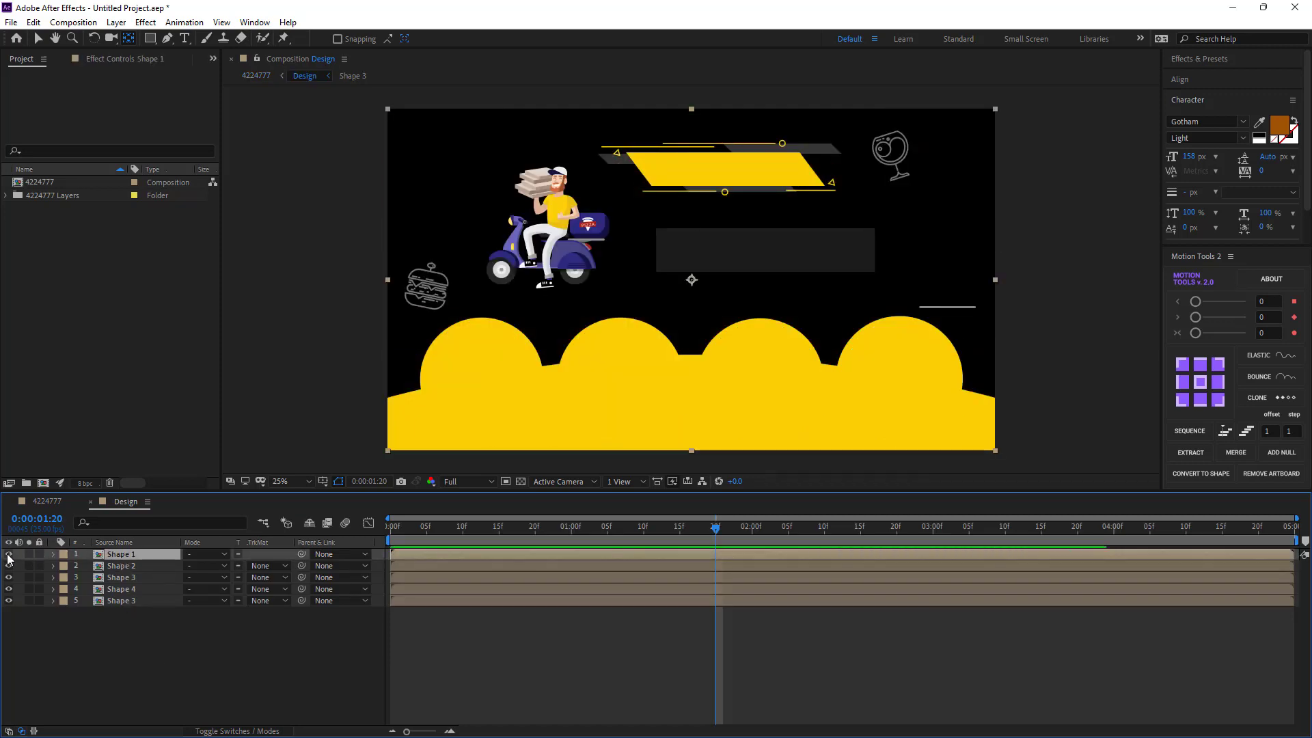
- Open the Shape 1 precomp, identify its third vector layer, and set time to 1:00
double_click(117, 556)
left_click(125, 578)
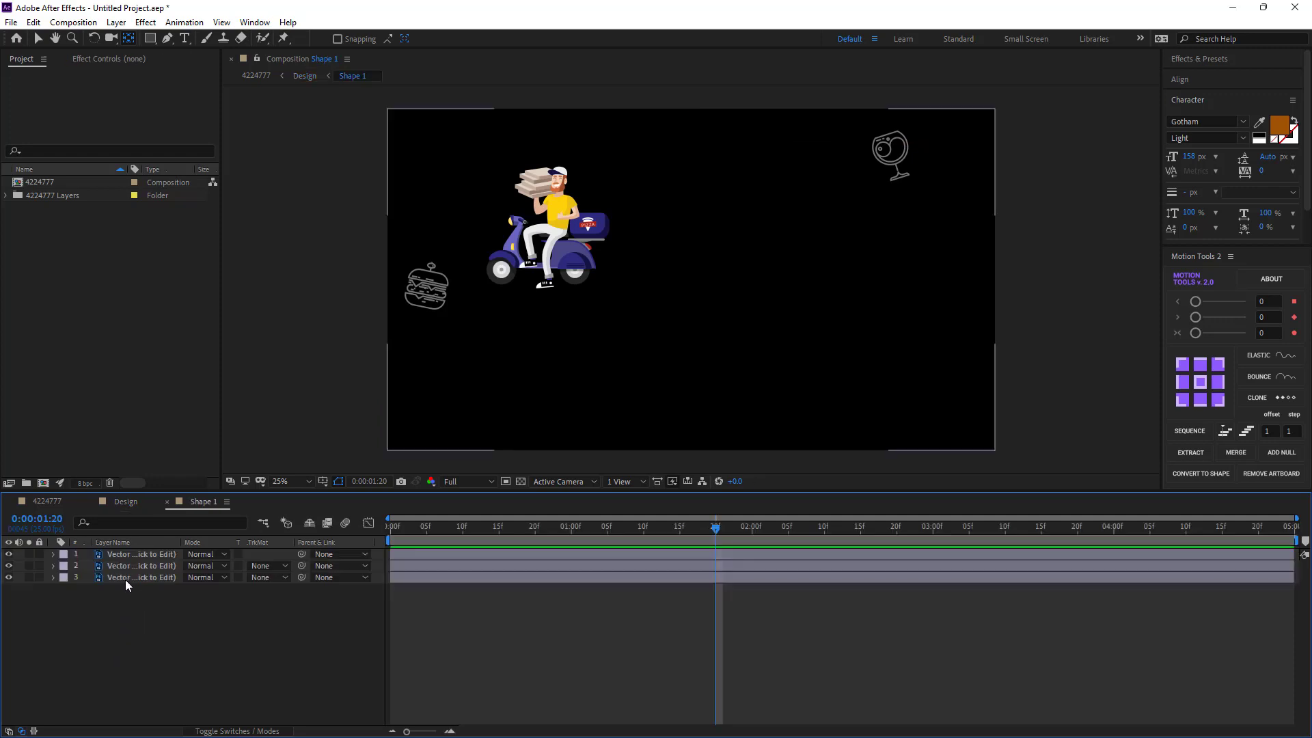
left_click(8, 578)
left_click(9, 578)
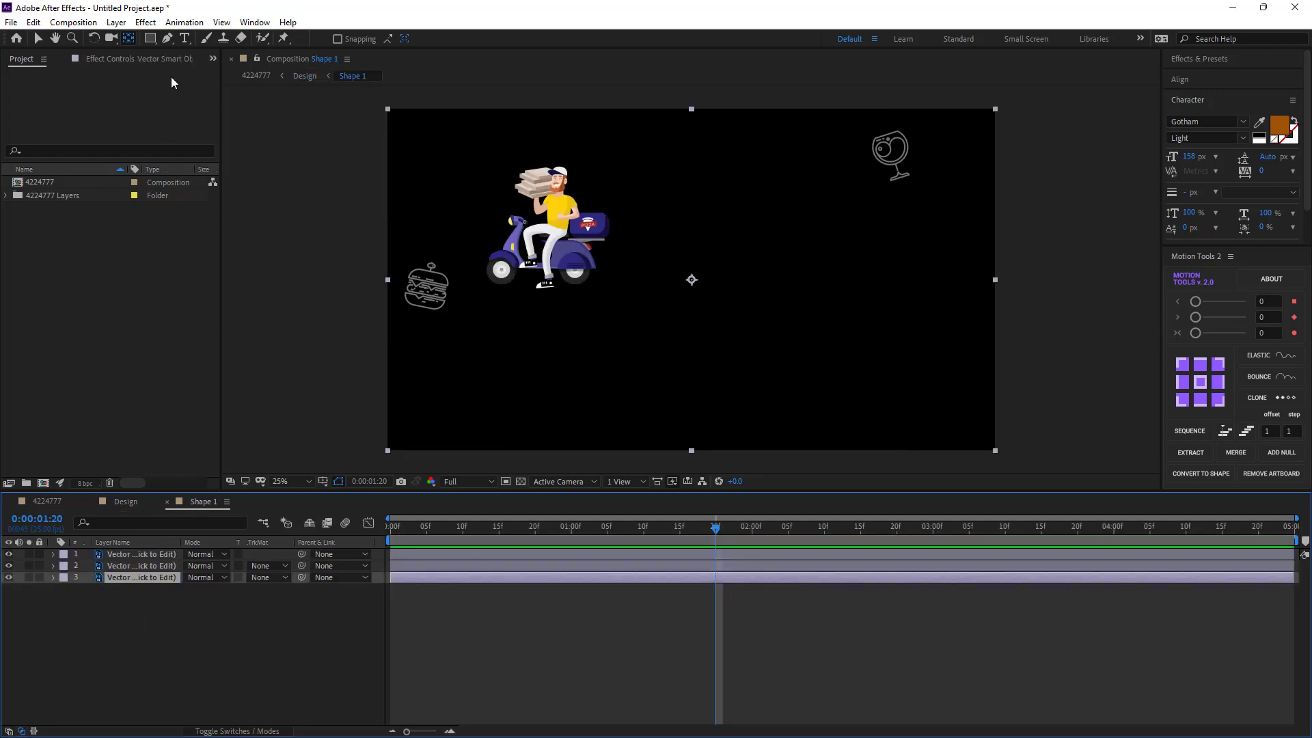
left_click_drag(691, 280, 574, 271)
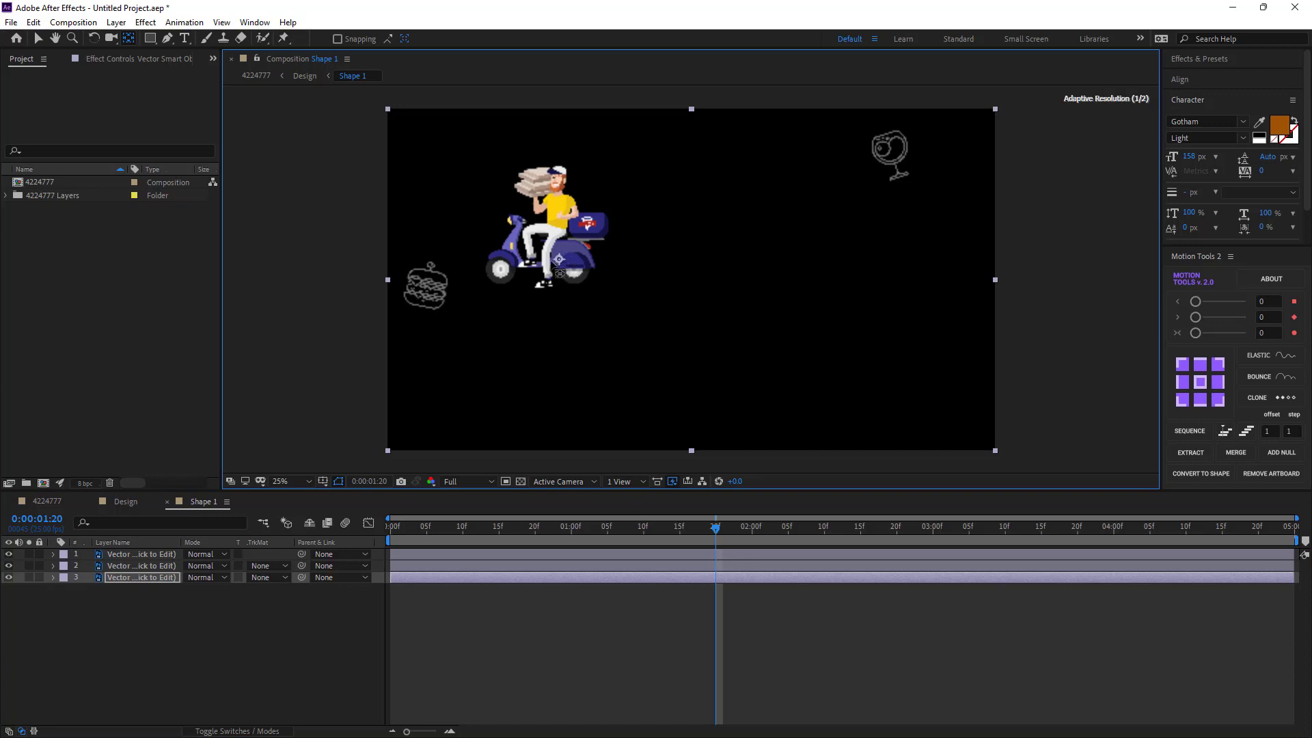
left_click(571, 530)
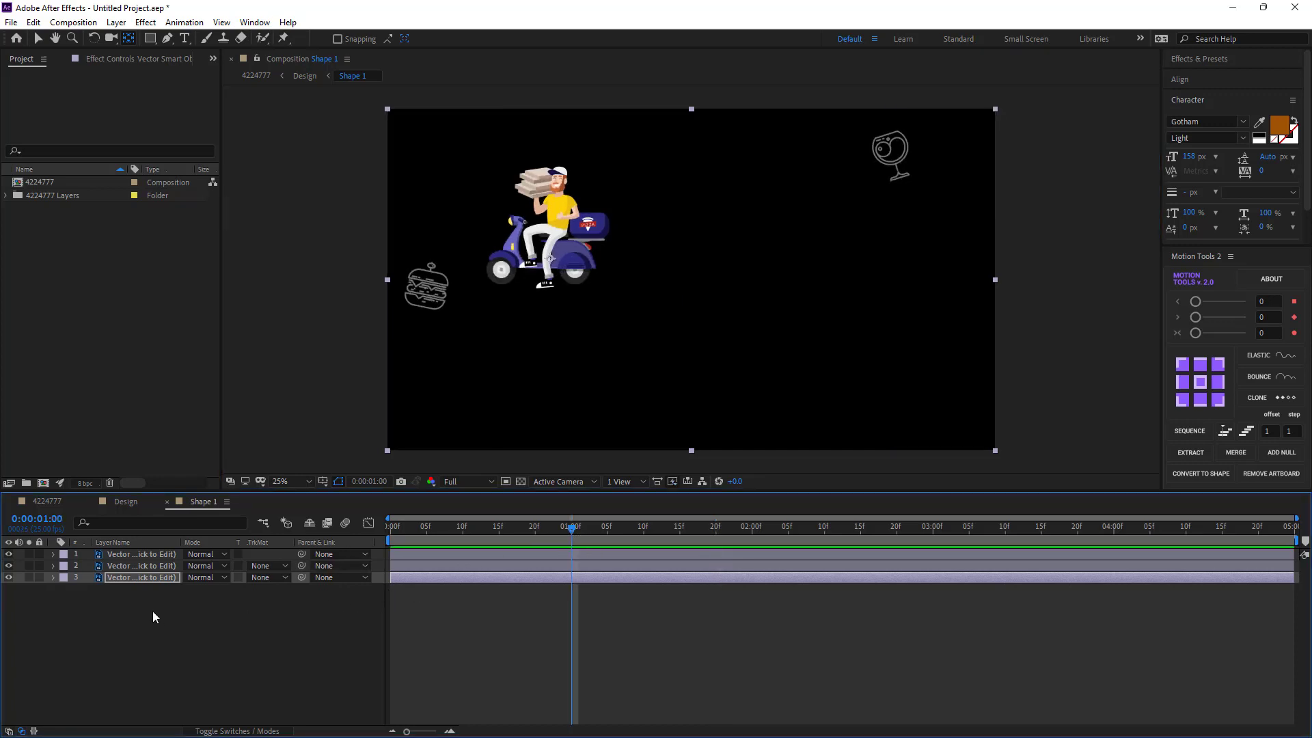
- Keyframe the rider's Position and Opacity, pushing it right and 0% opacity at frame 0
key("shift+p")
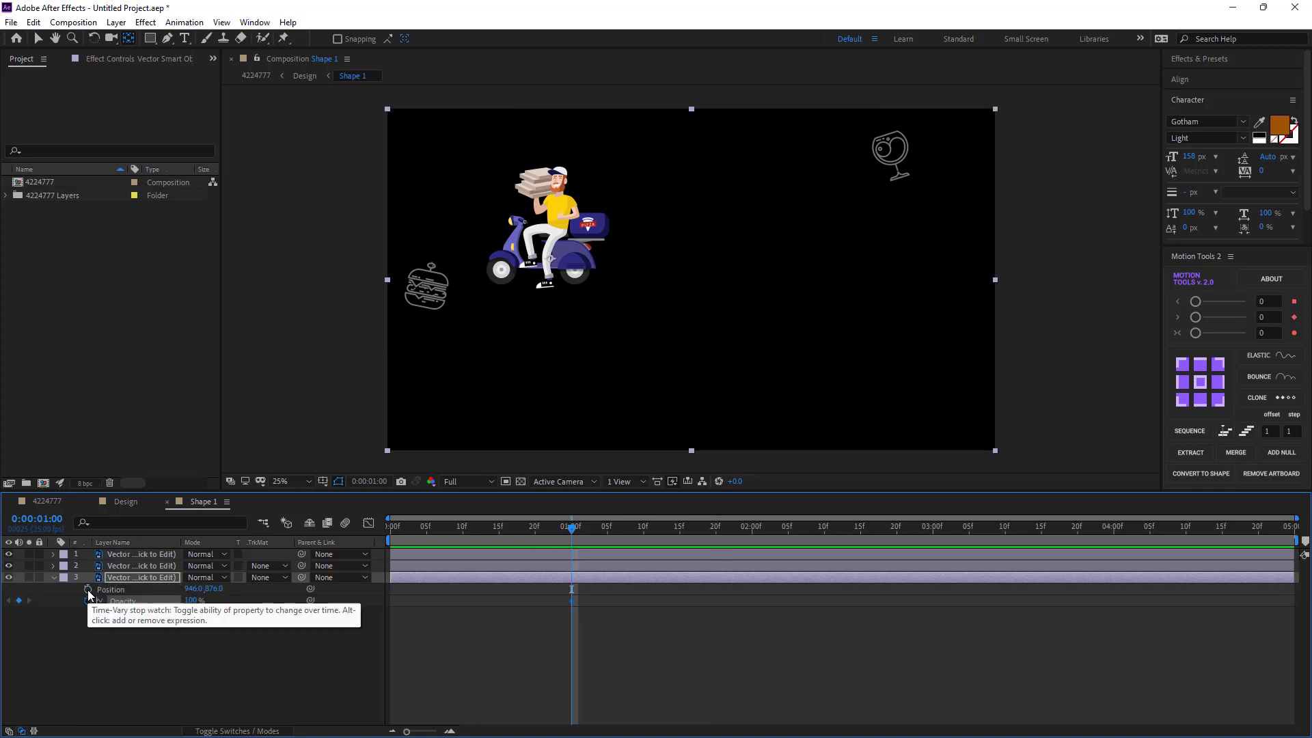
left_click(88, 589)
left_click_drag(521, 533, 333, 543)
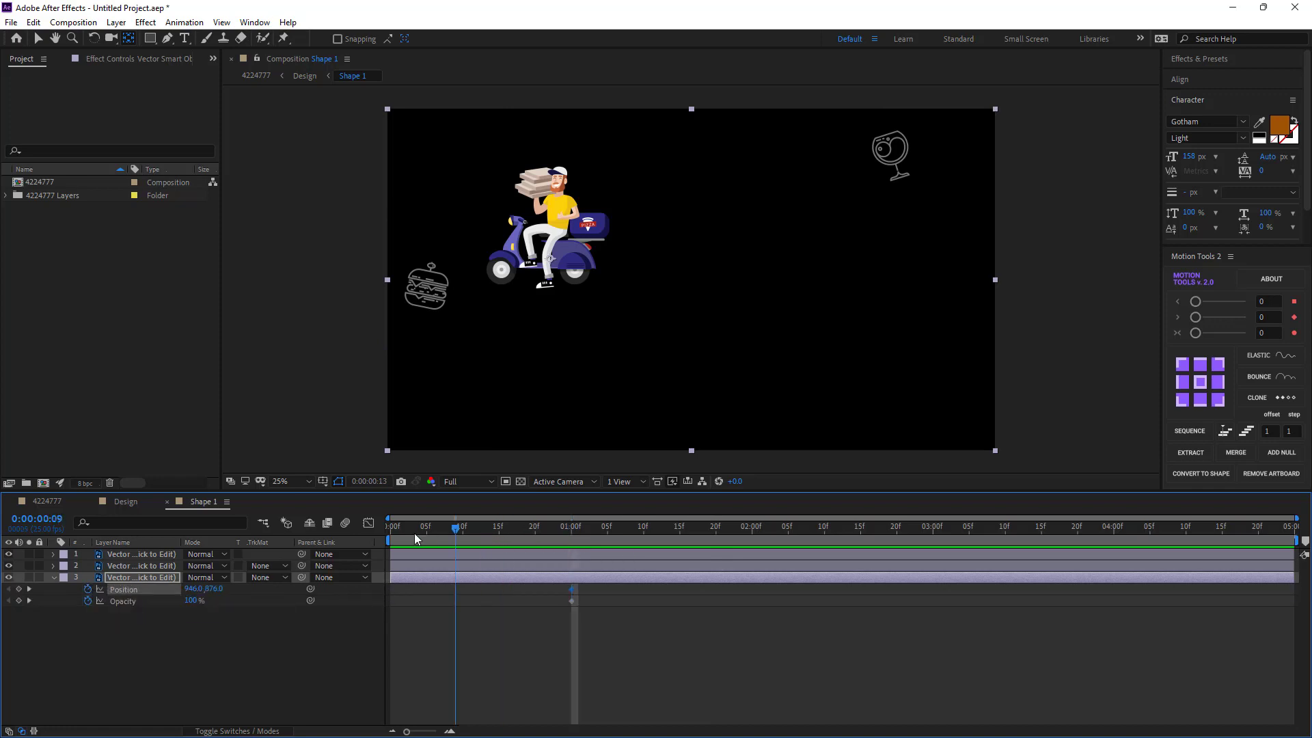
left_click_drag(188, 592, 545, 592)
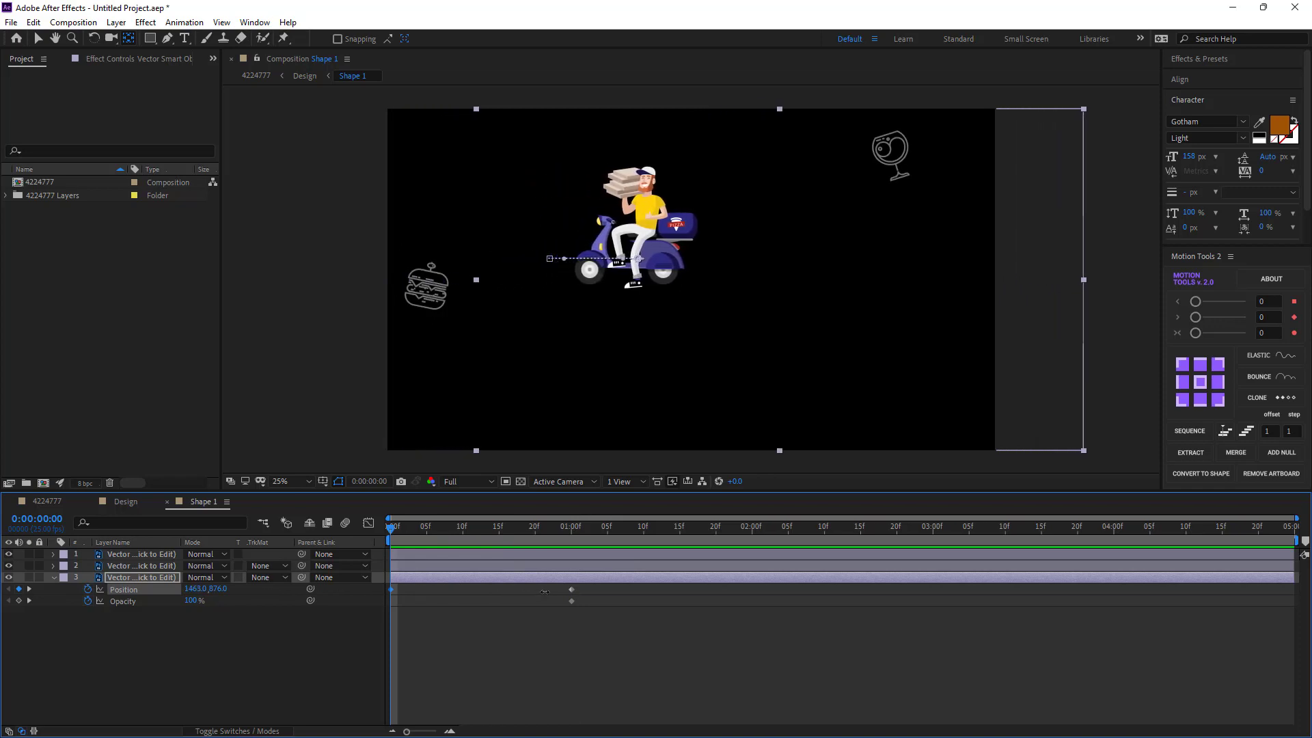
left_click_drag(203, 606, 198, 659)
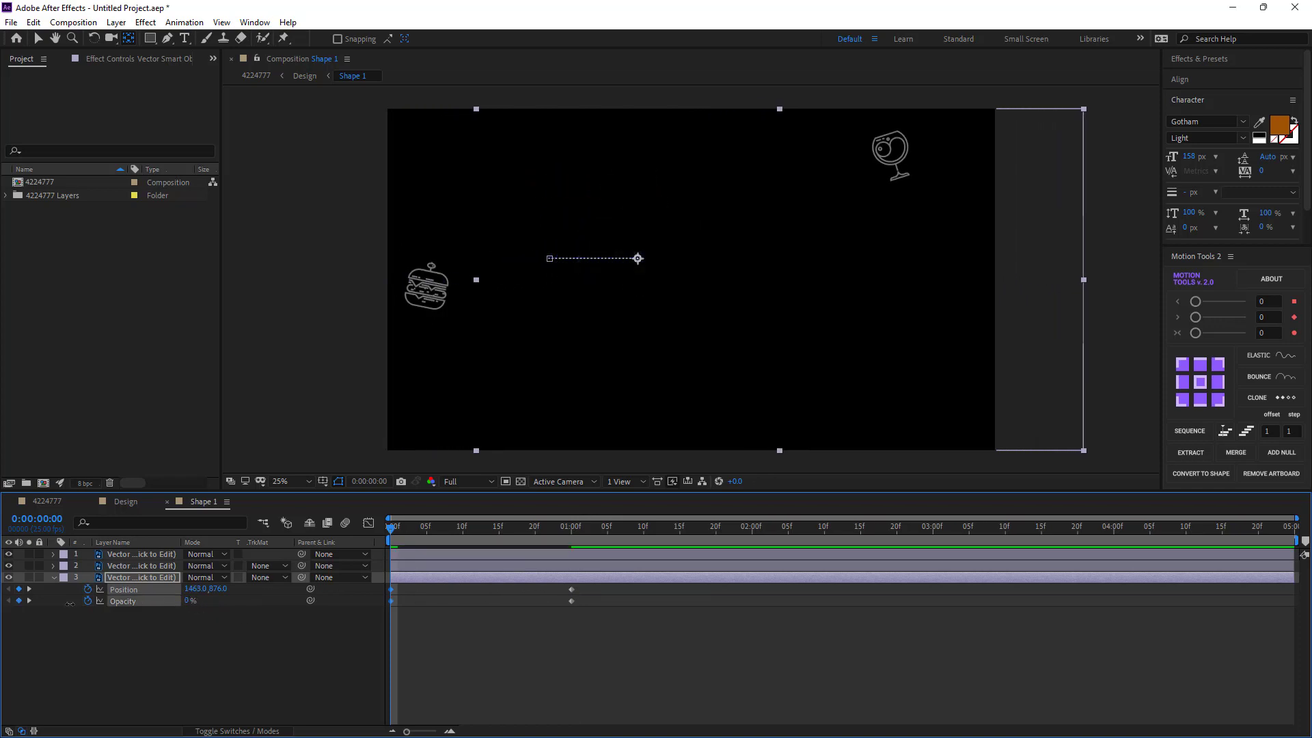
- Ease the rider's keyframes and shape the Position speed curve to slow into place
left_click_drag(589, 611, 391, 584)
right_click(390, 602)
mouse_move(520, 592)
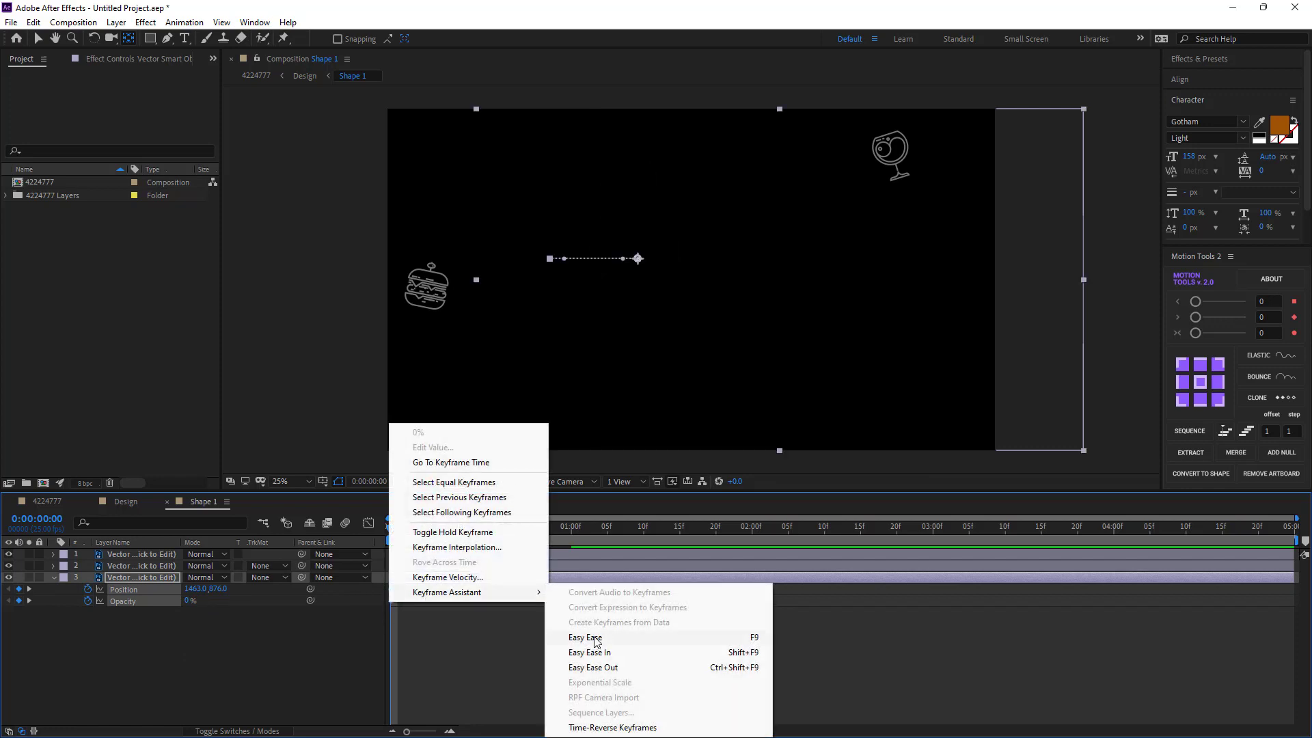
left_click(595, 639)
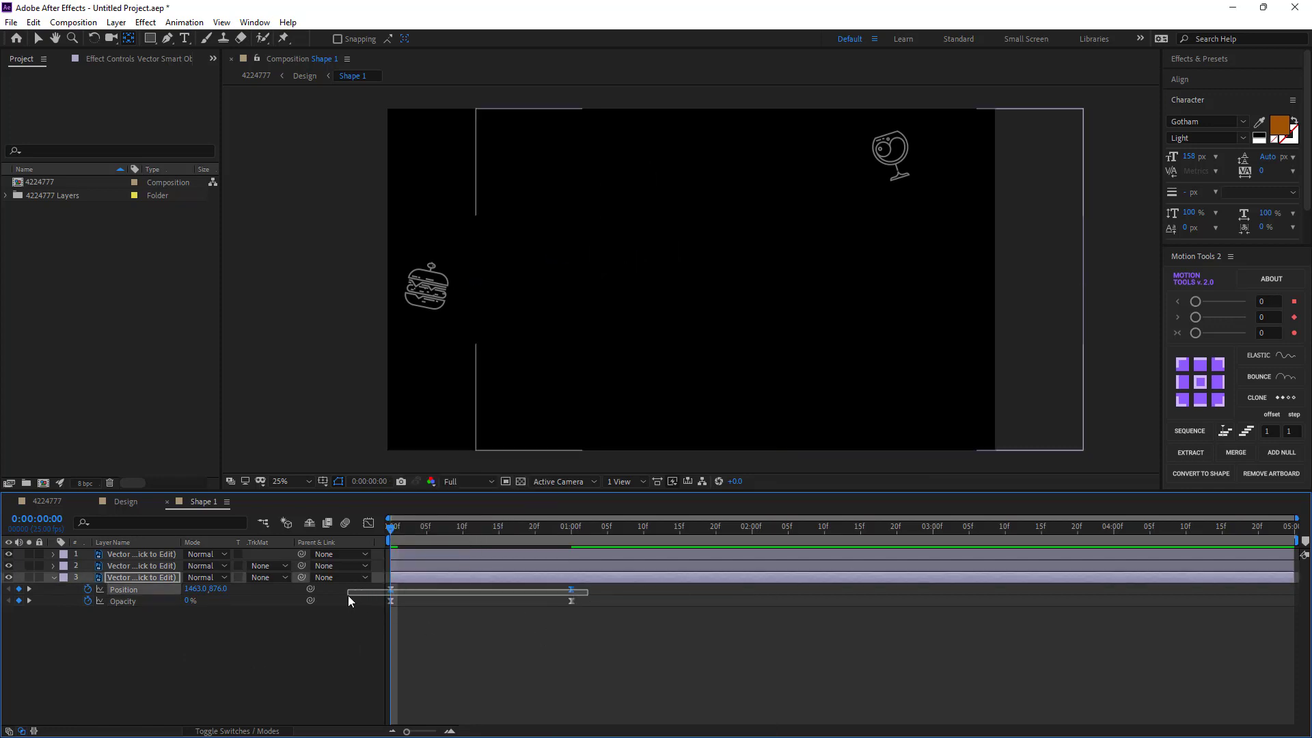
left_click(347, 590)
left_click(368, 523)
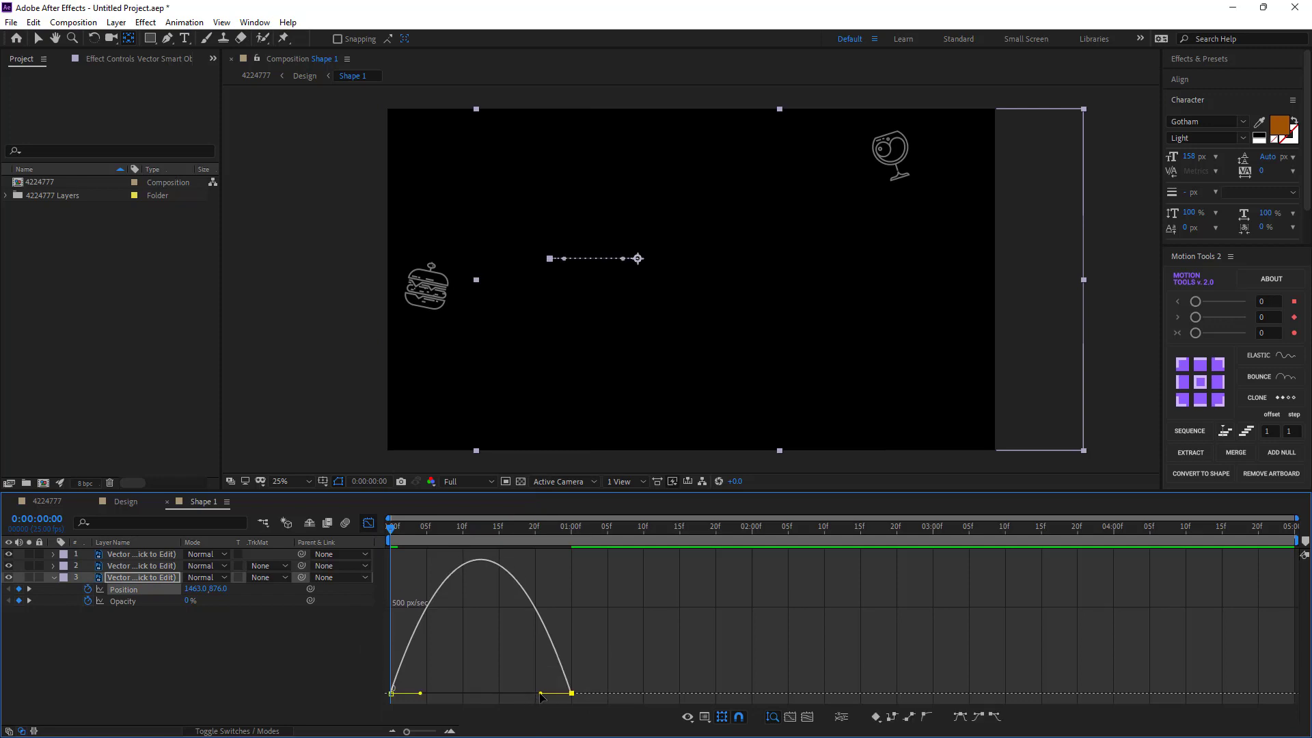
left_click_drag(541, 694, 480, 695)
left_click(441, 689)
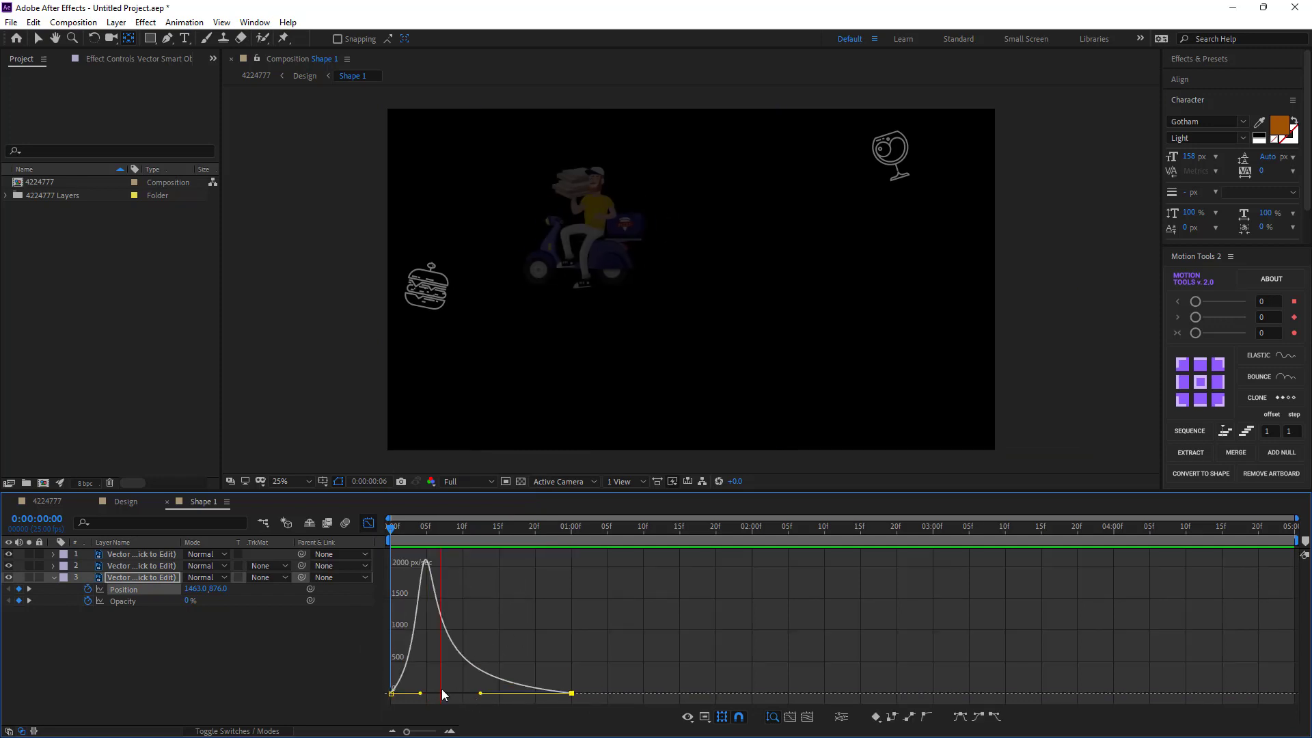
key("space")
left_click(369, 523)
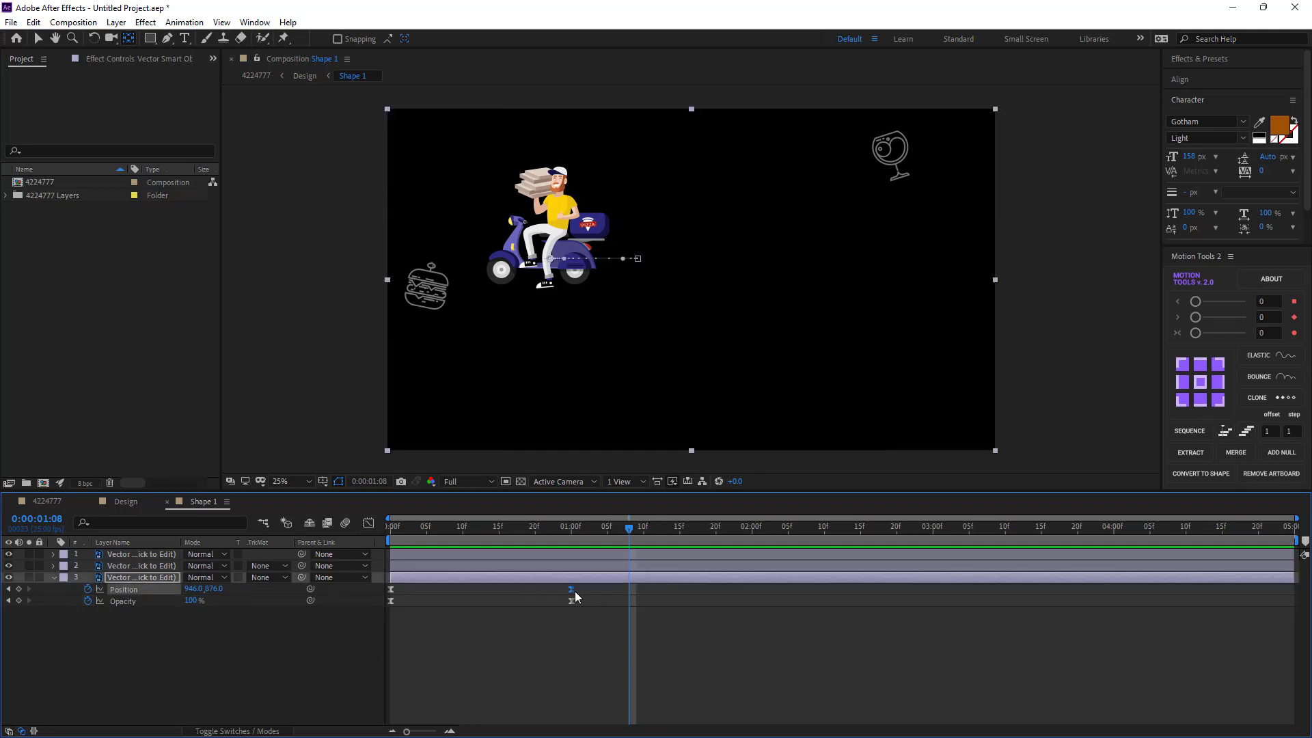
- Move the rider's ending keyframes to 1:05, preview, and collapse its properties
mouse_move(592, 590)
left_mouse_down()
mouse_move(544, 614)
mouse_move(608, 607)
left_mouse_up()
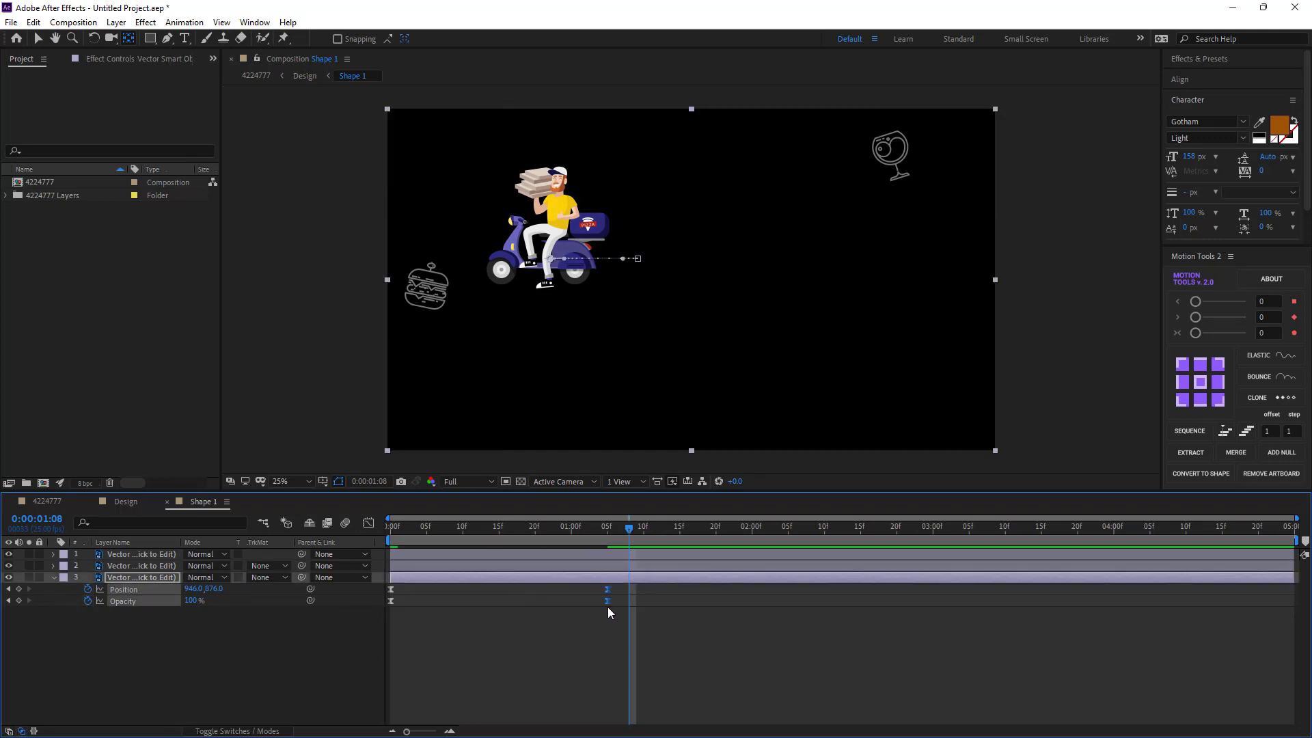
left_click(576, 623)
key("Home")
key("space")
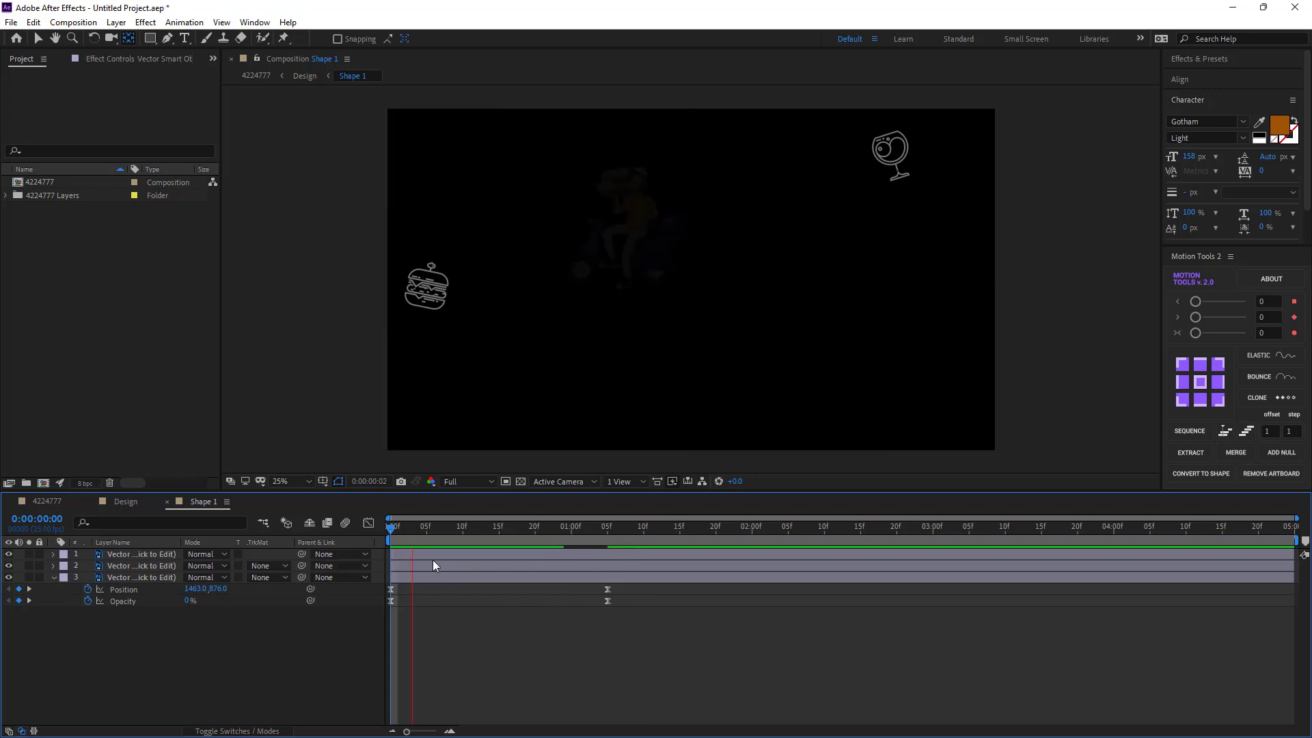
left_click(604, 543)
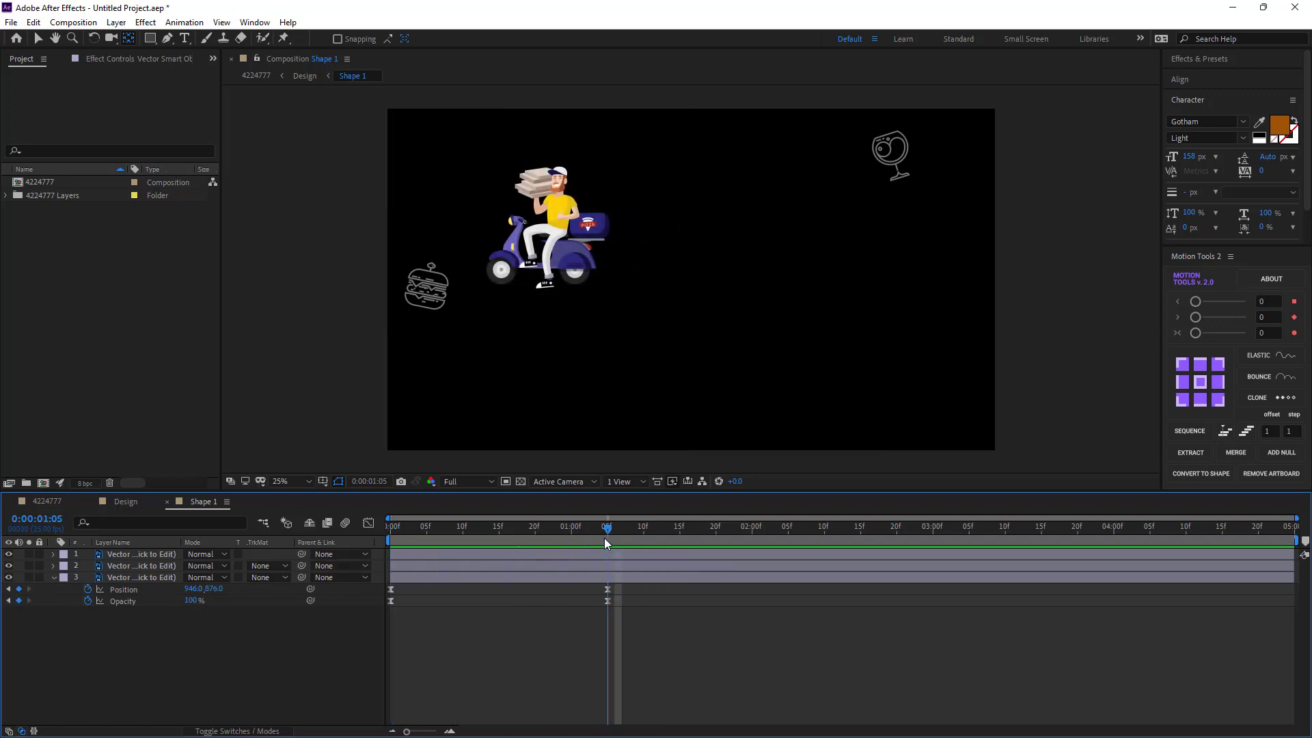
left_click(135, 571)
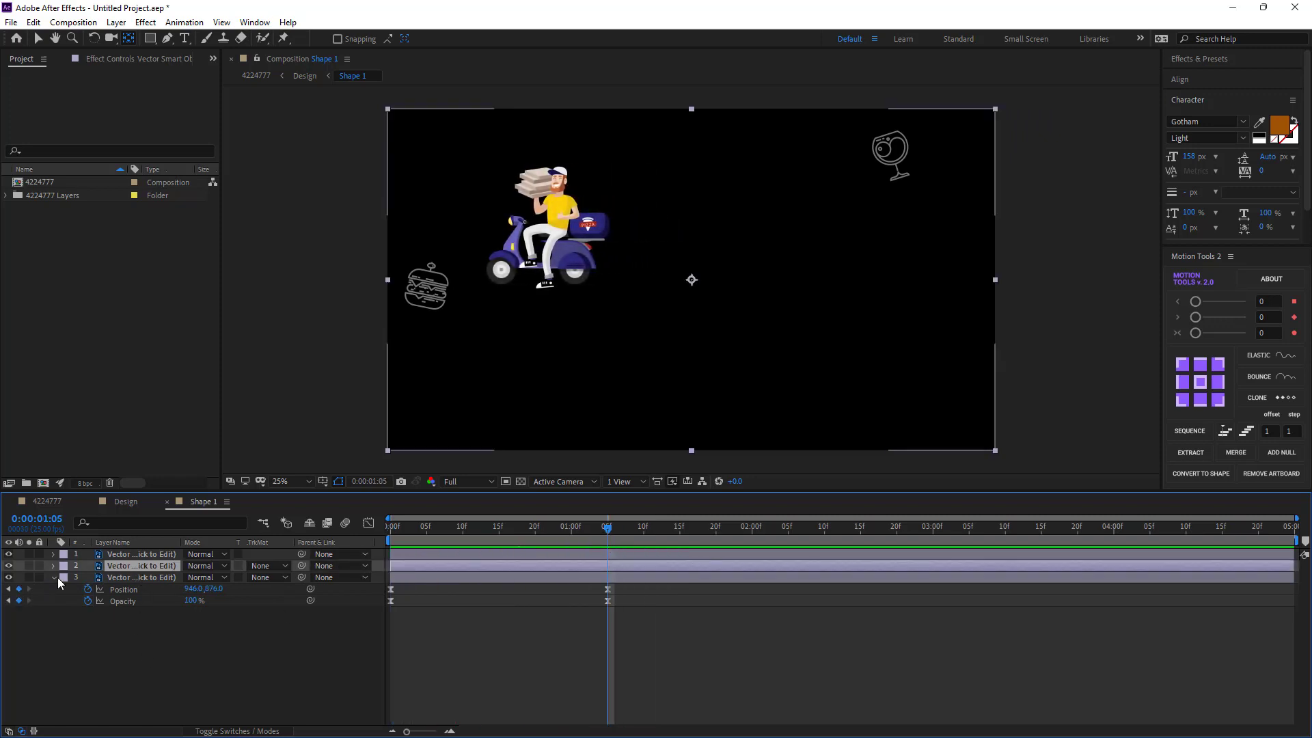
left_click(125, 573, "ctrl")
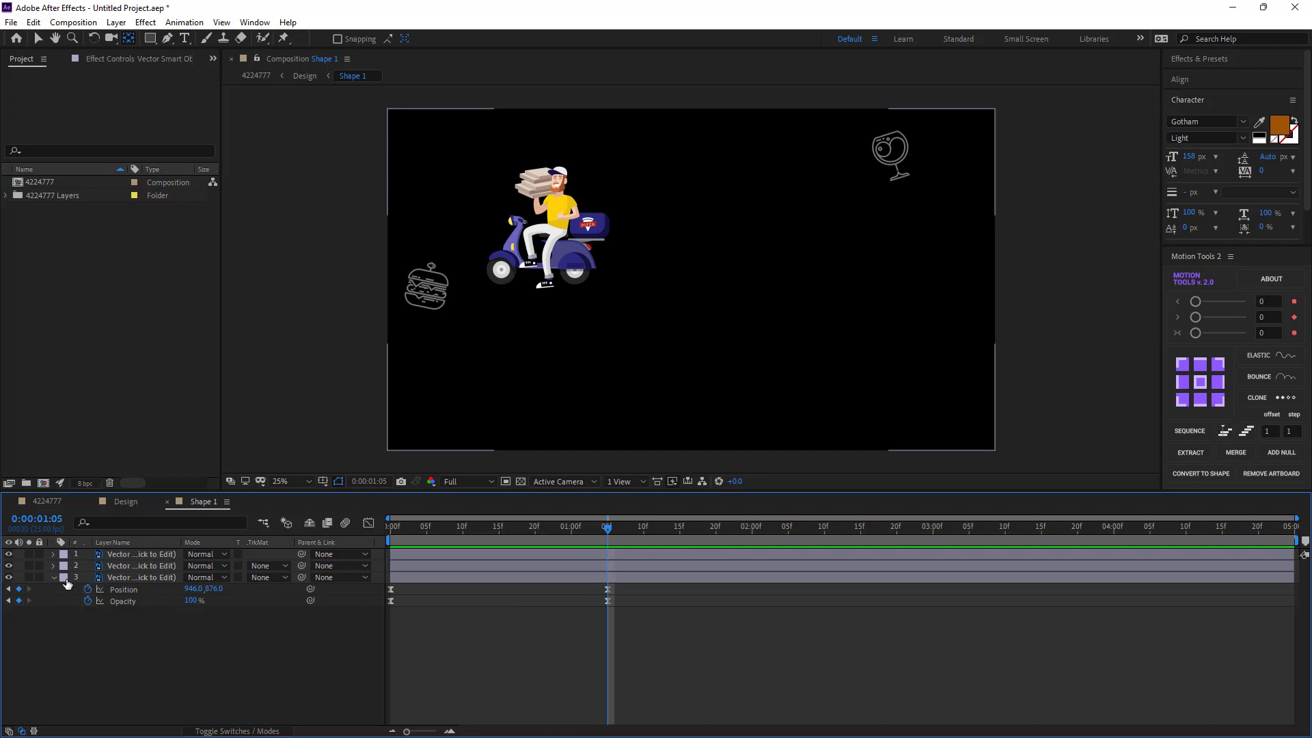
left_click(54, 578)
left_click(125, 571)
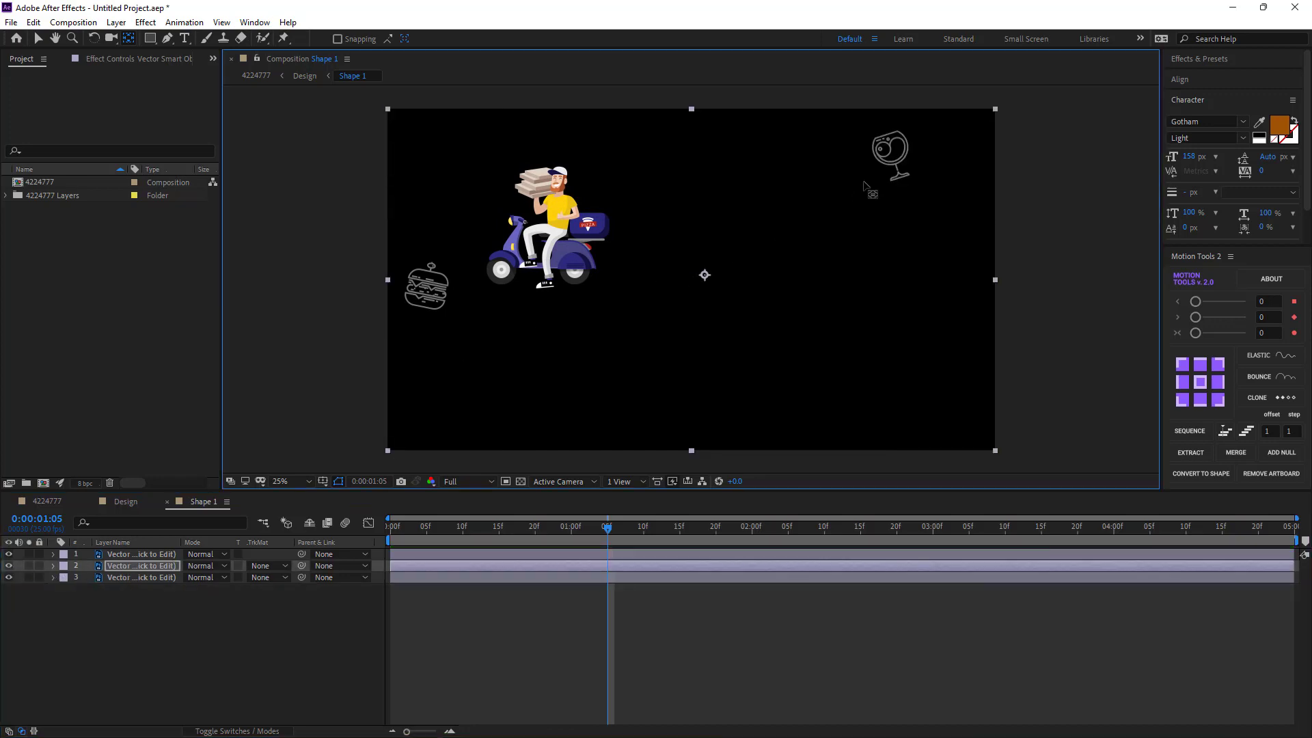
- Put the anchor point on the glass icon and keyframe its Rotation and Position at 1:05
left_click_drag(691, 281, 887, 171)
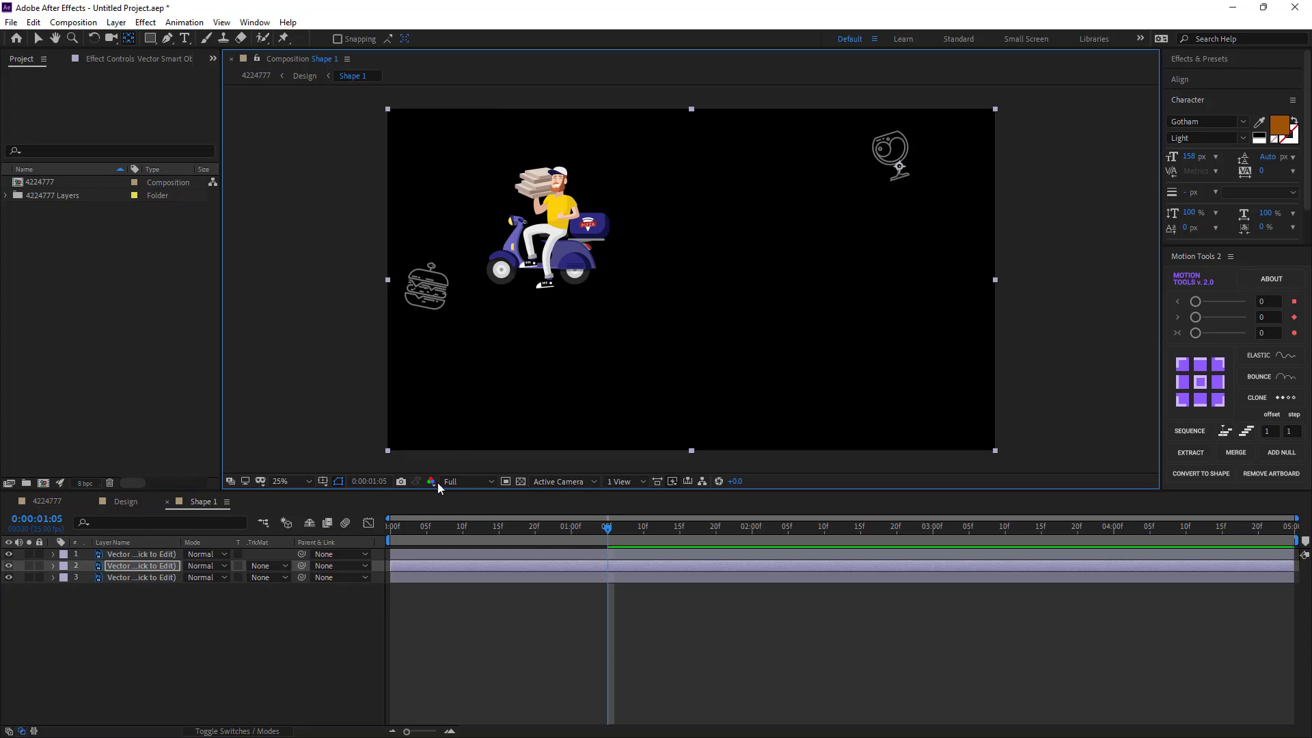
left_click(117, 575)
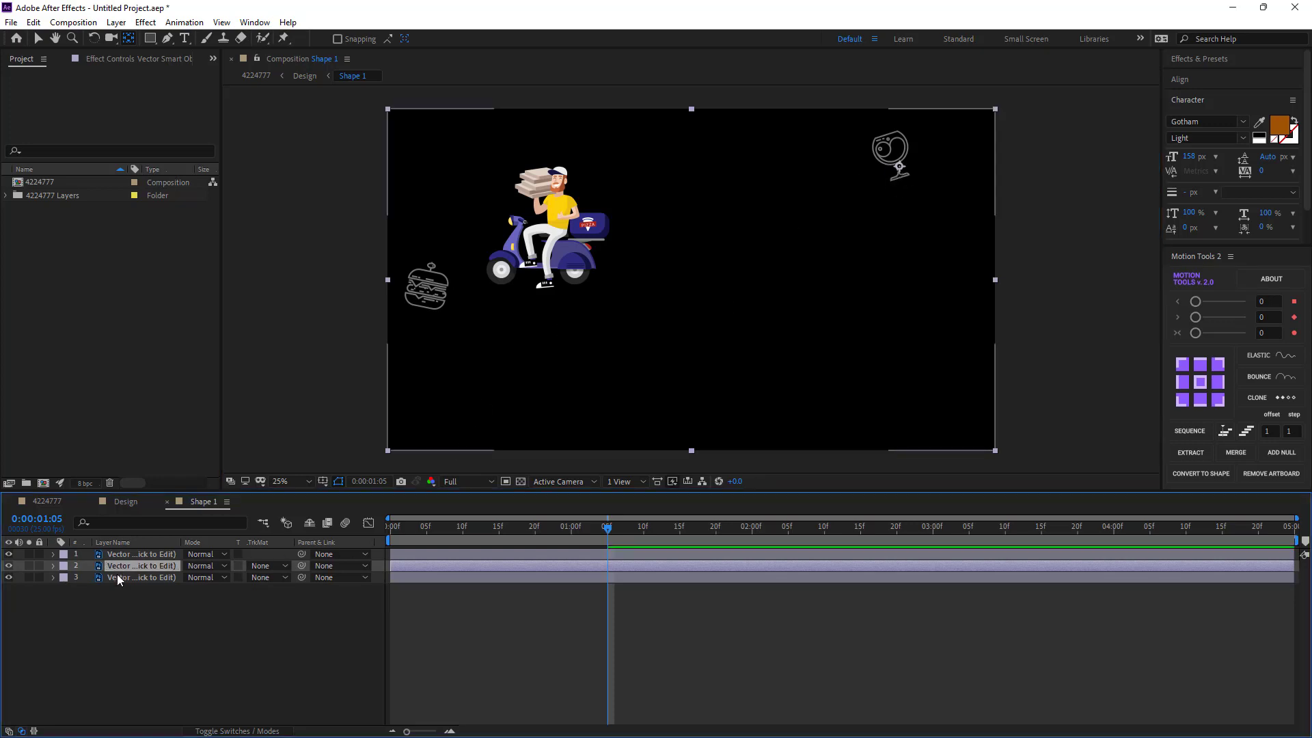
key("r")
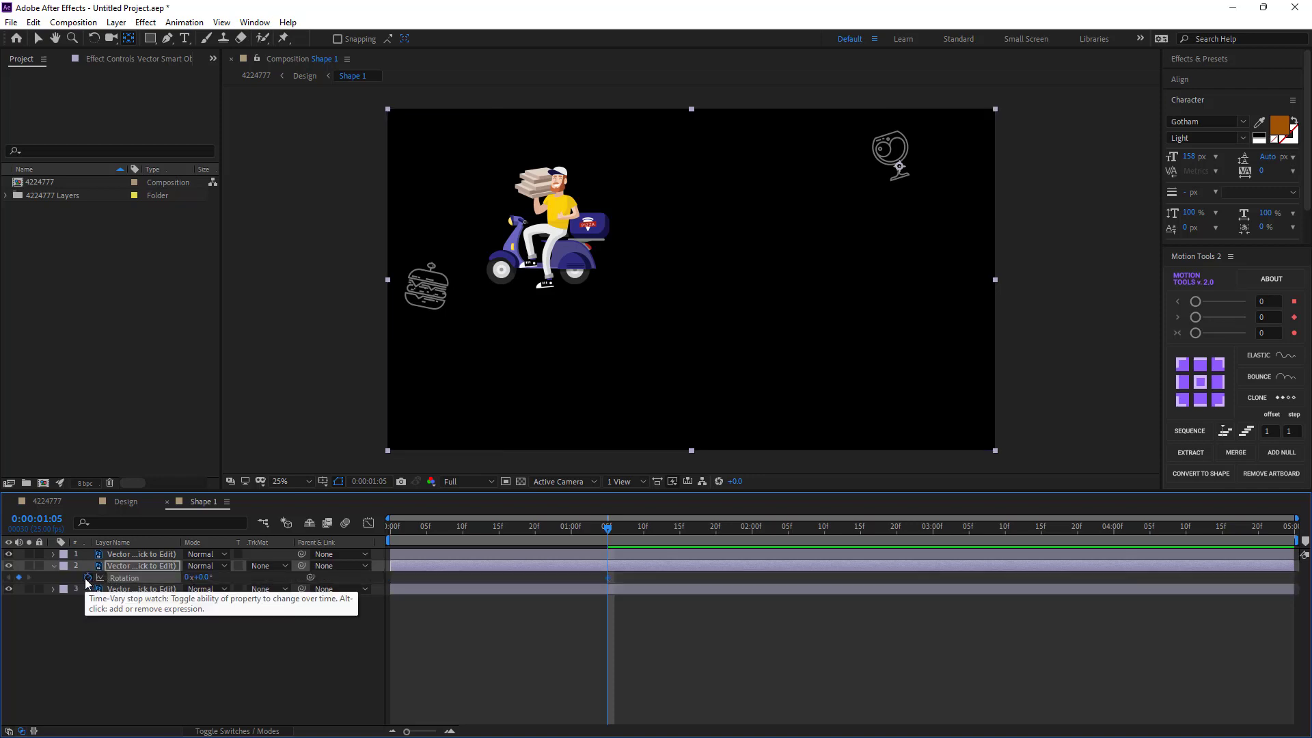
left_click(87, 578)
key("shift+p")
left_click(87, 577)
- At frame 0, lift the glass icon above the frame and tilt it
left_click(506, 530)
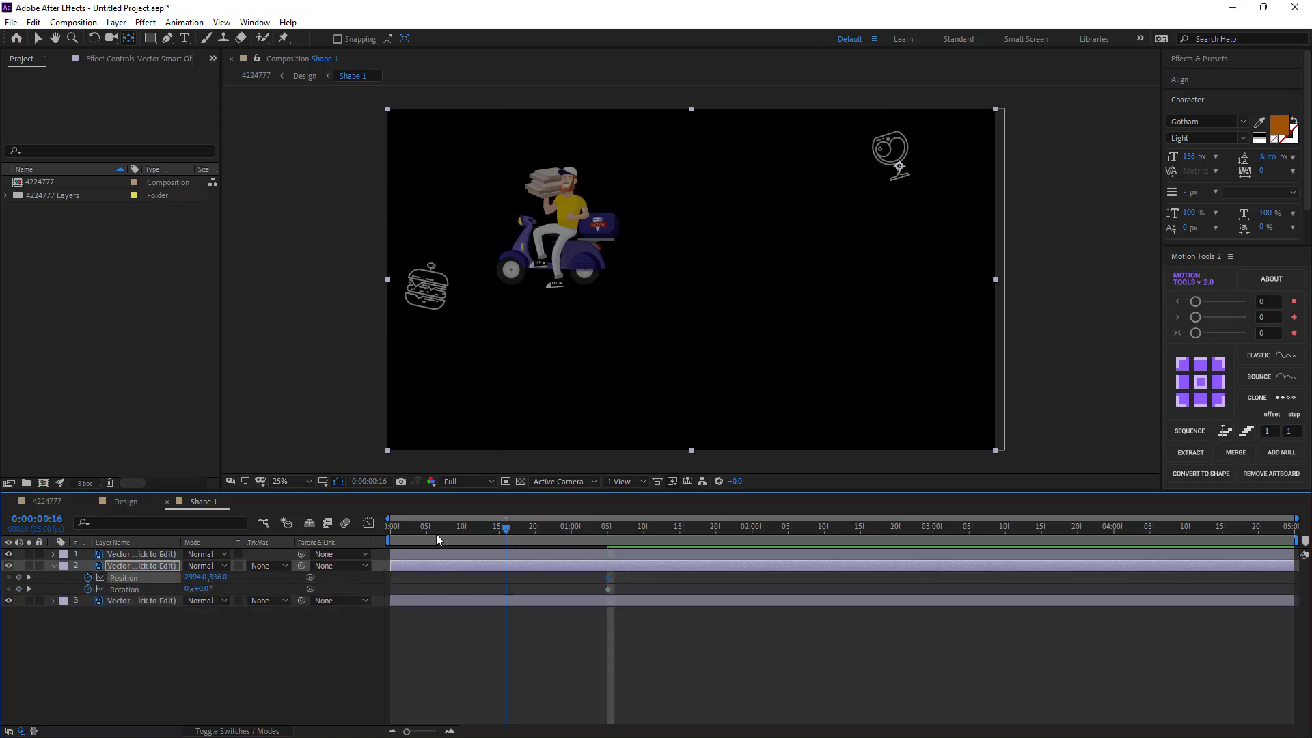
left_click_drag(436, 540, 280, 539)
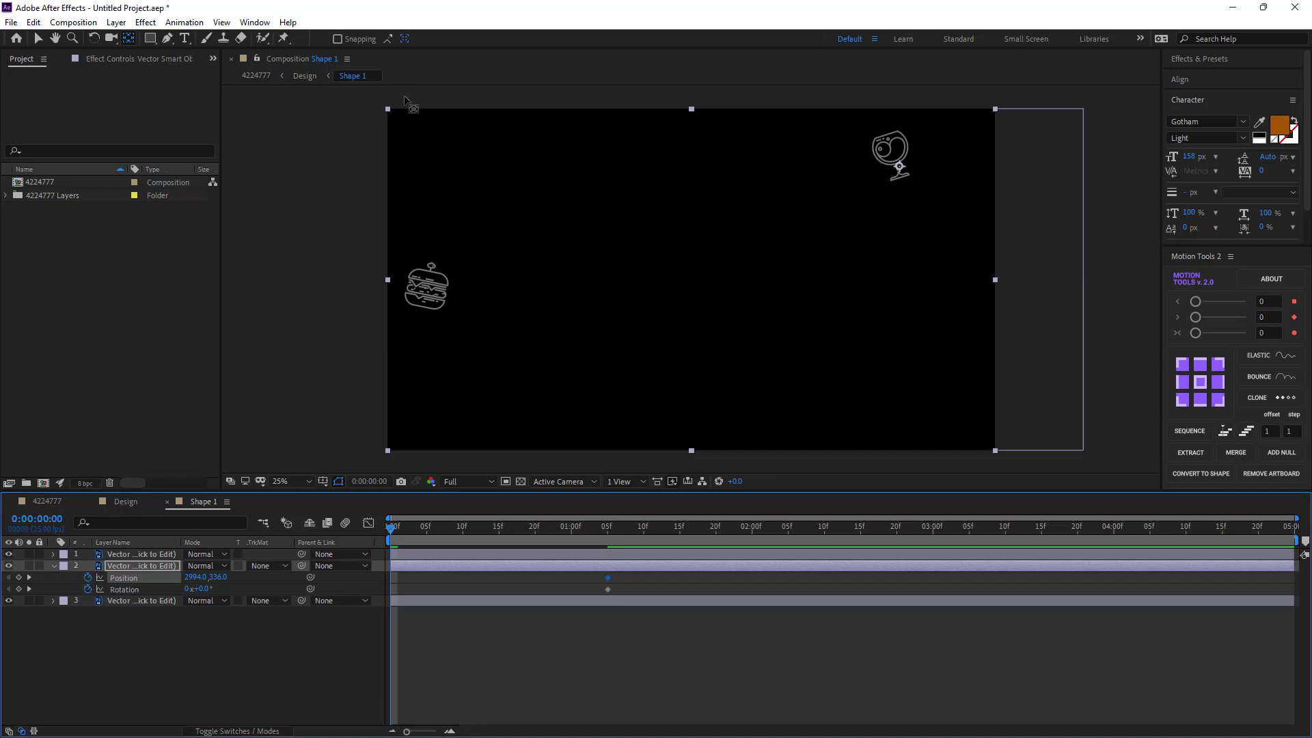
left_click(43, 39)
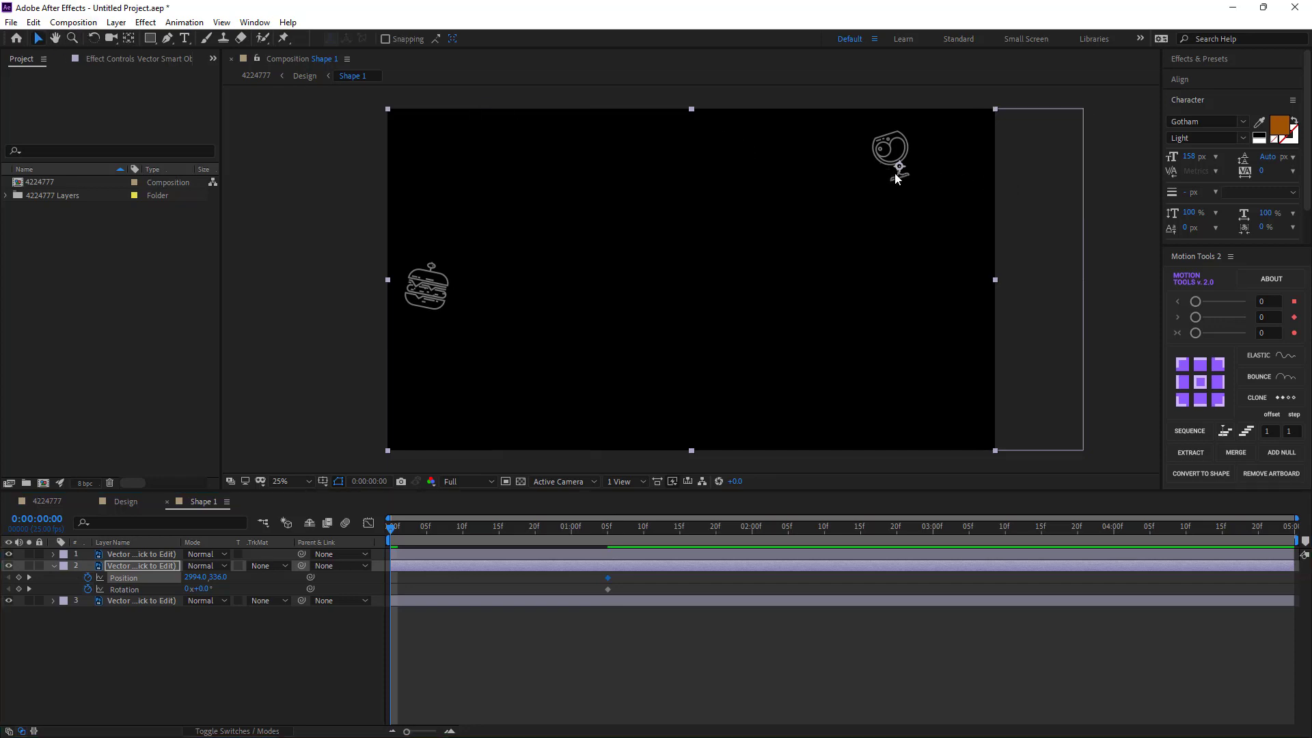
left_click_drag(900, 179, 896, 82)
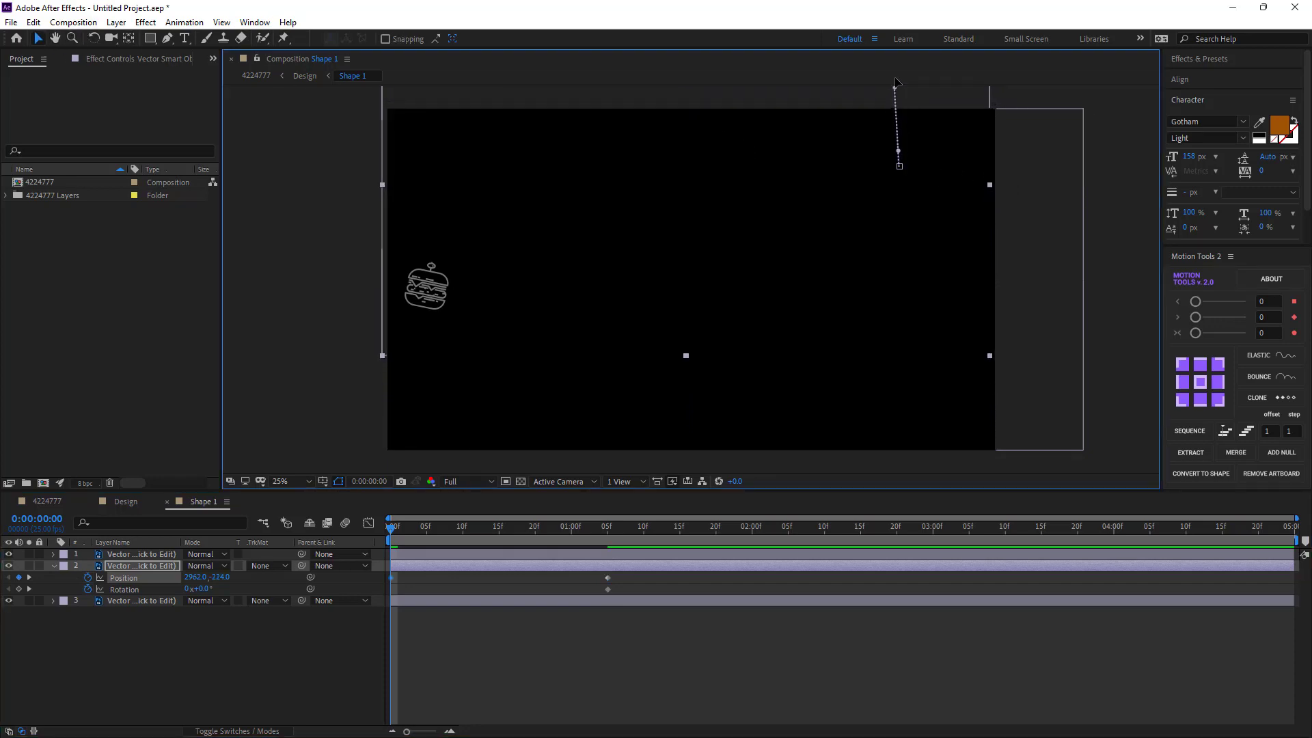
left_click_drag(205, 589, 244, 591)
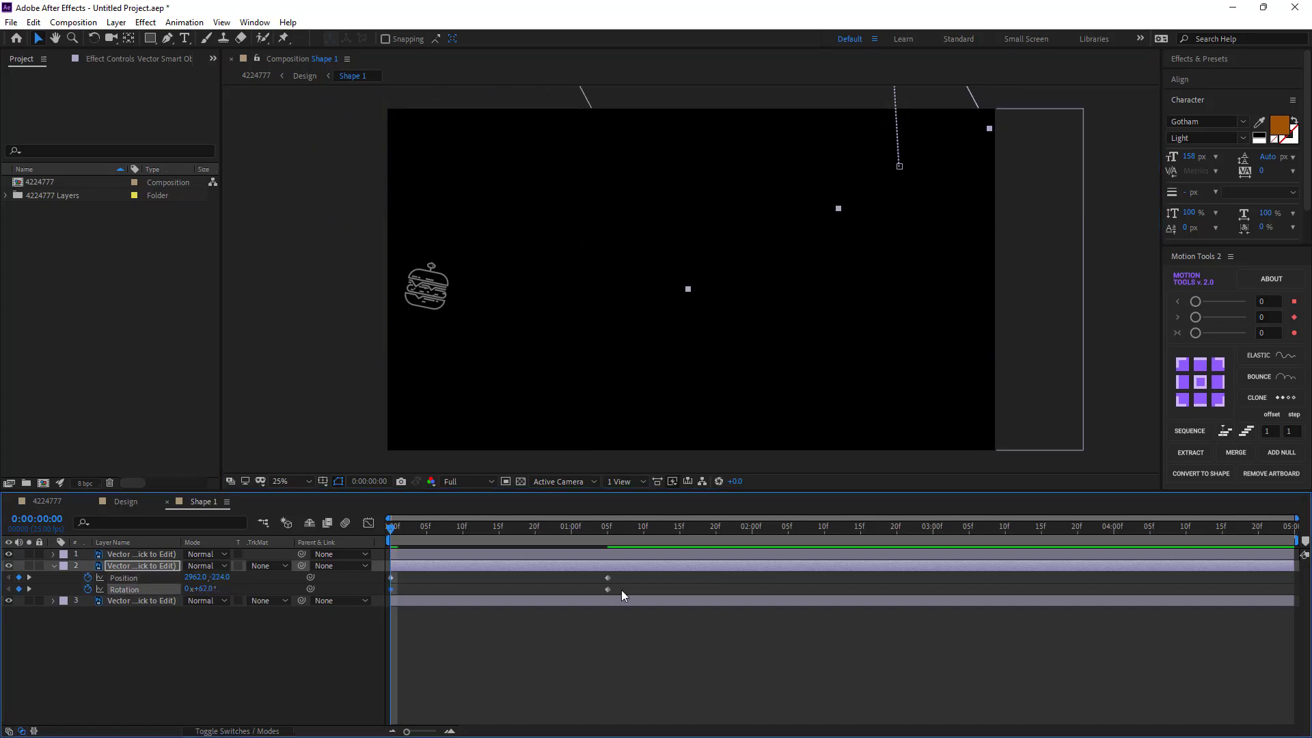
- Apply Easy Ease to the glass icon's keyframes and check the result at 1:05
left_click_drag(631, 579, 368, 608)
right_click(390, 589)
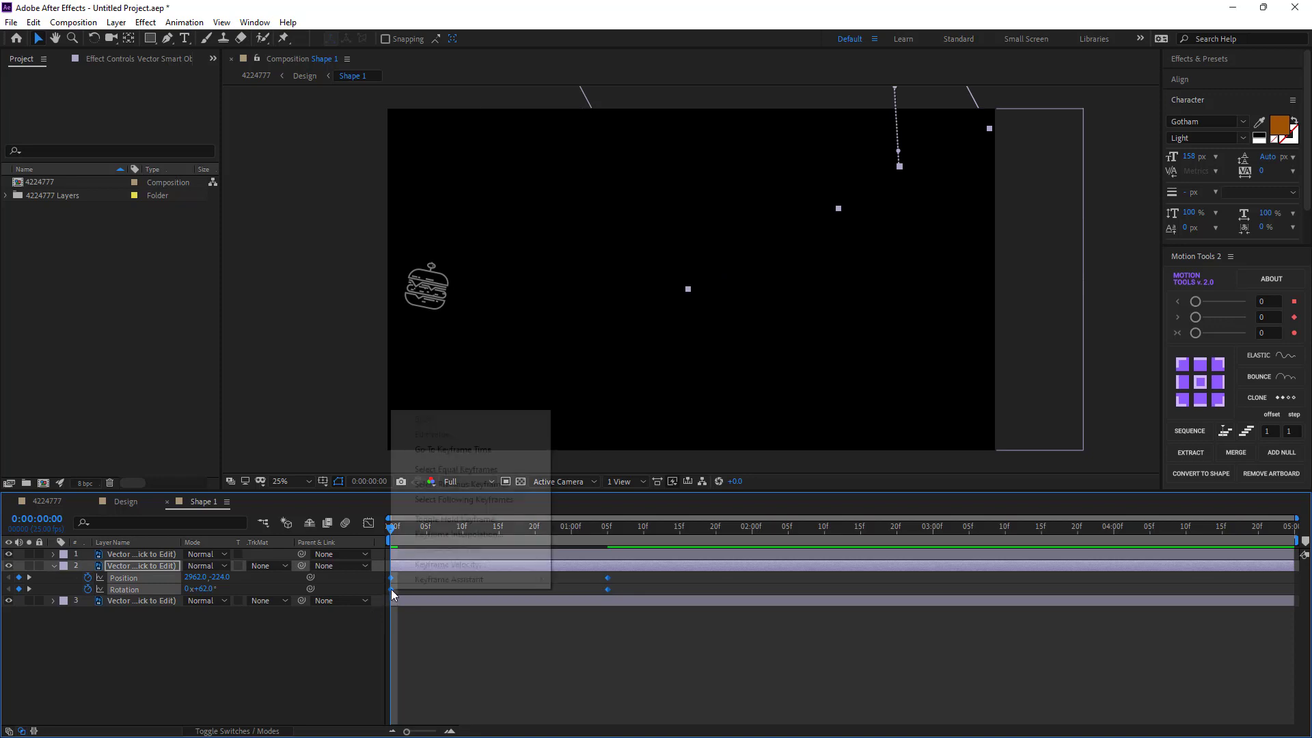
mouse_move(478, 580)
left_click(593, 624)
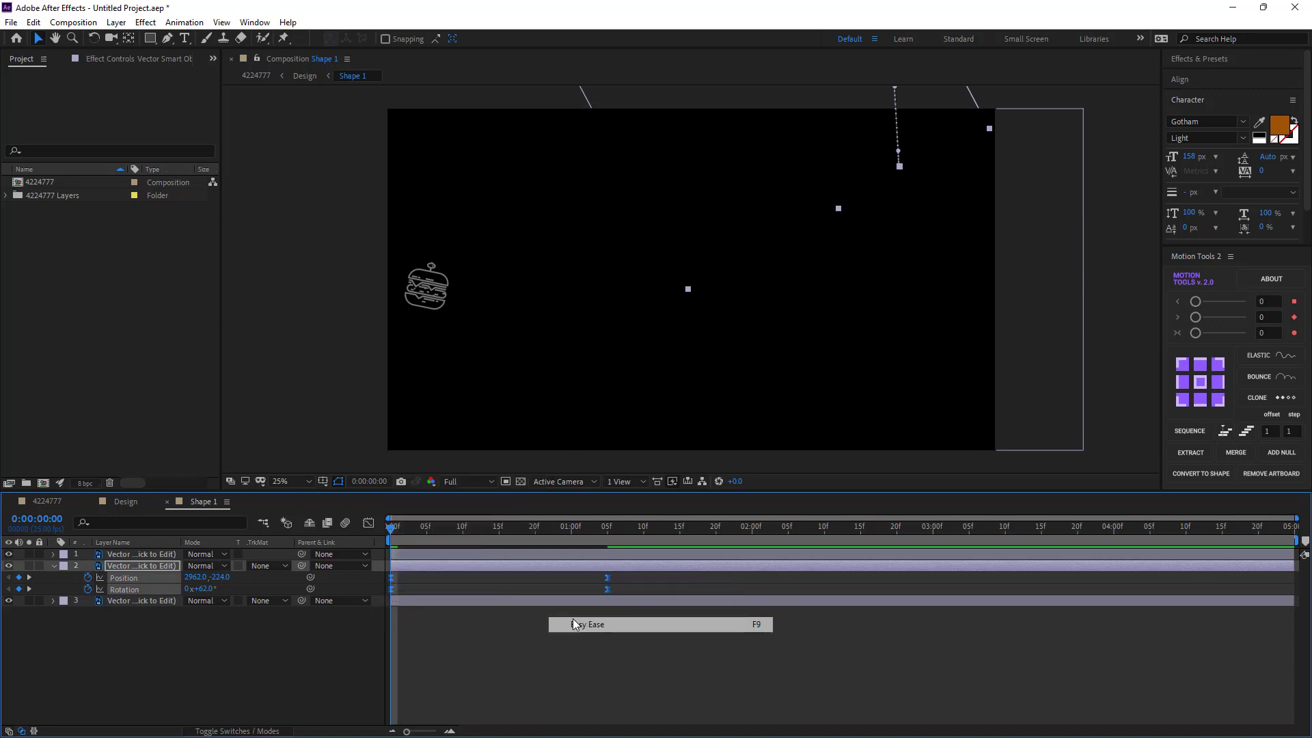
left_click(641, 580)
left_click_drag(402, 534, 607, 545)
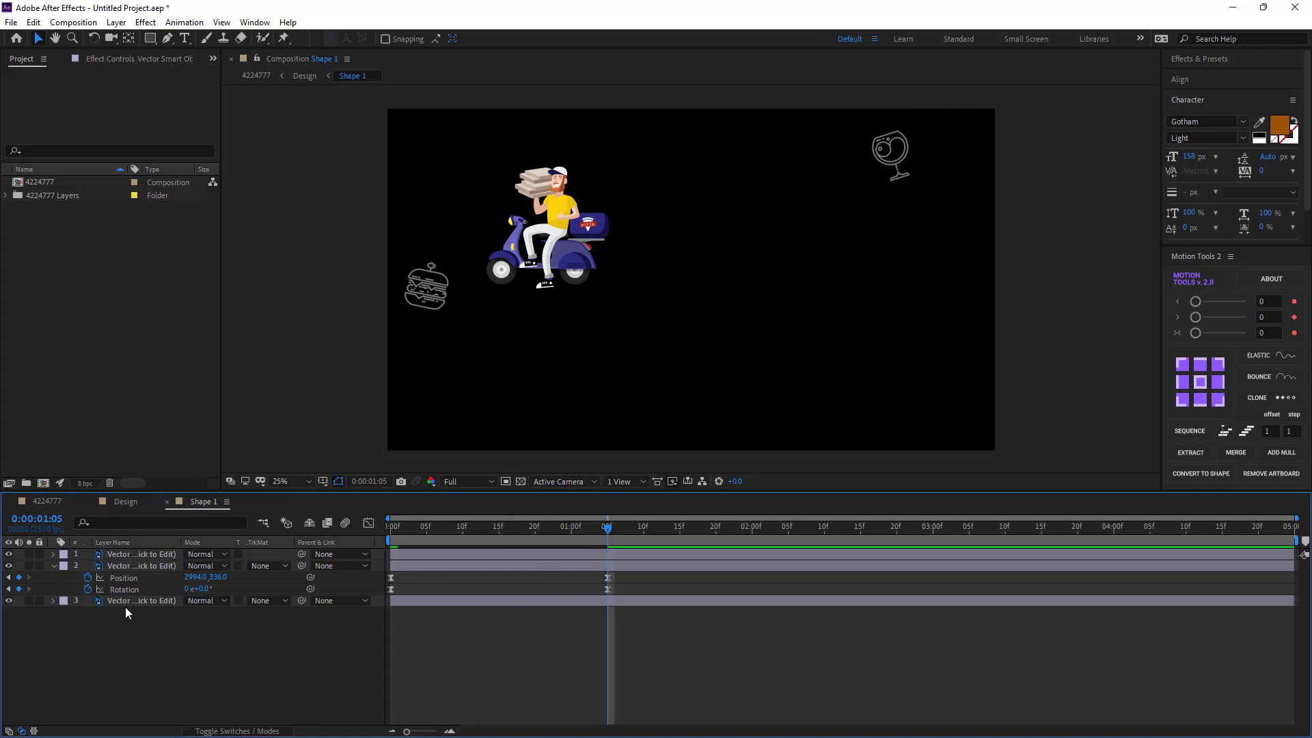
- Keyframe the burger icon's Position and Rotation at 0:00:01:05
left_click(55, 567)
left_click(121, 555)
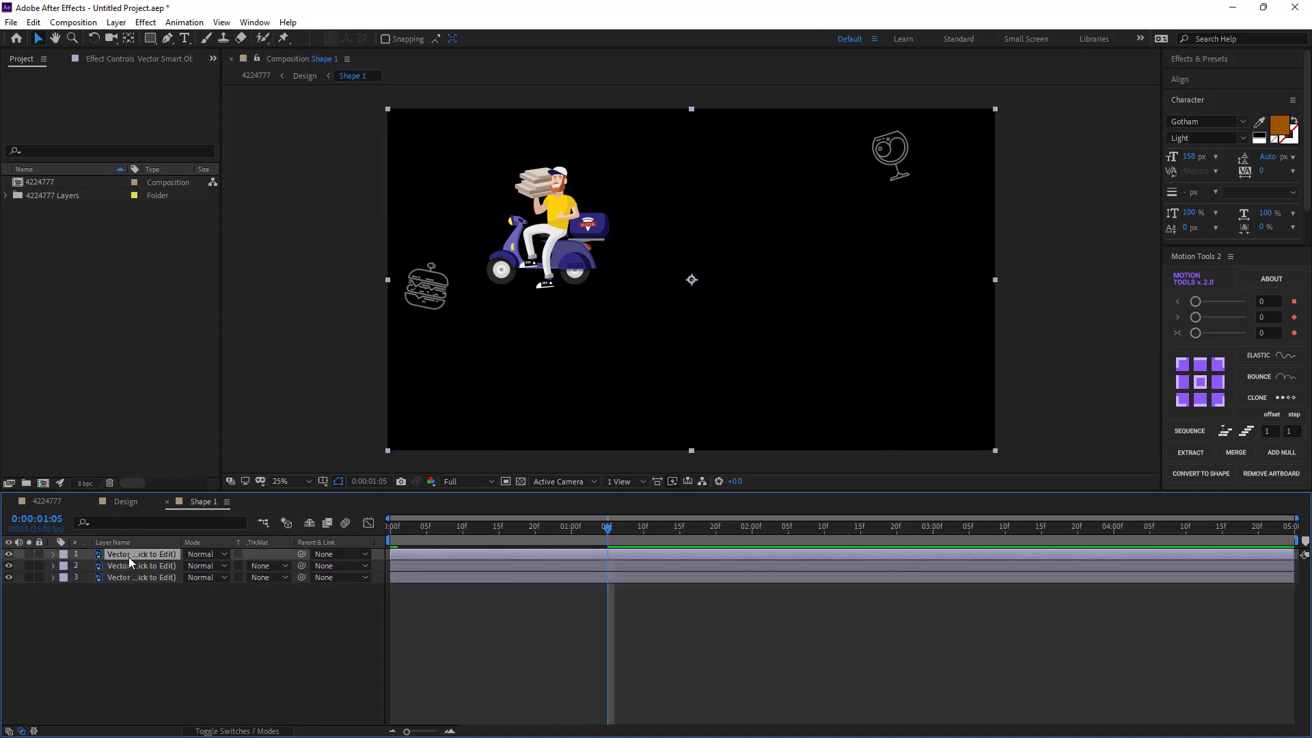
key("p")
key("shift+r")
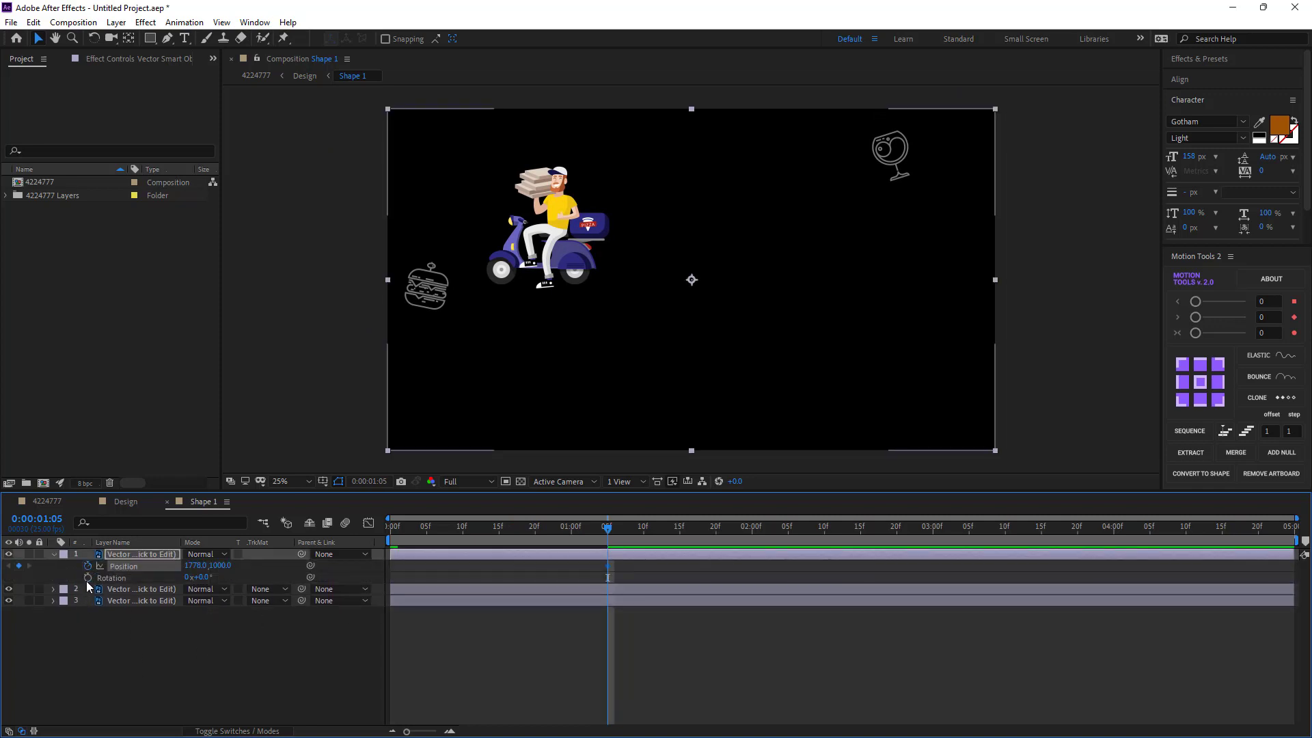
left_click(87, 578)
key("Home")
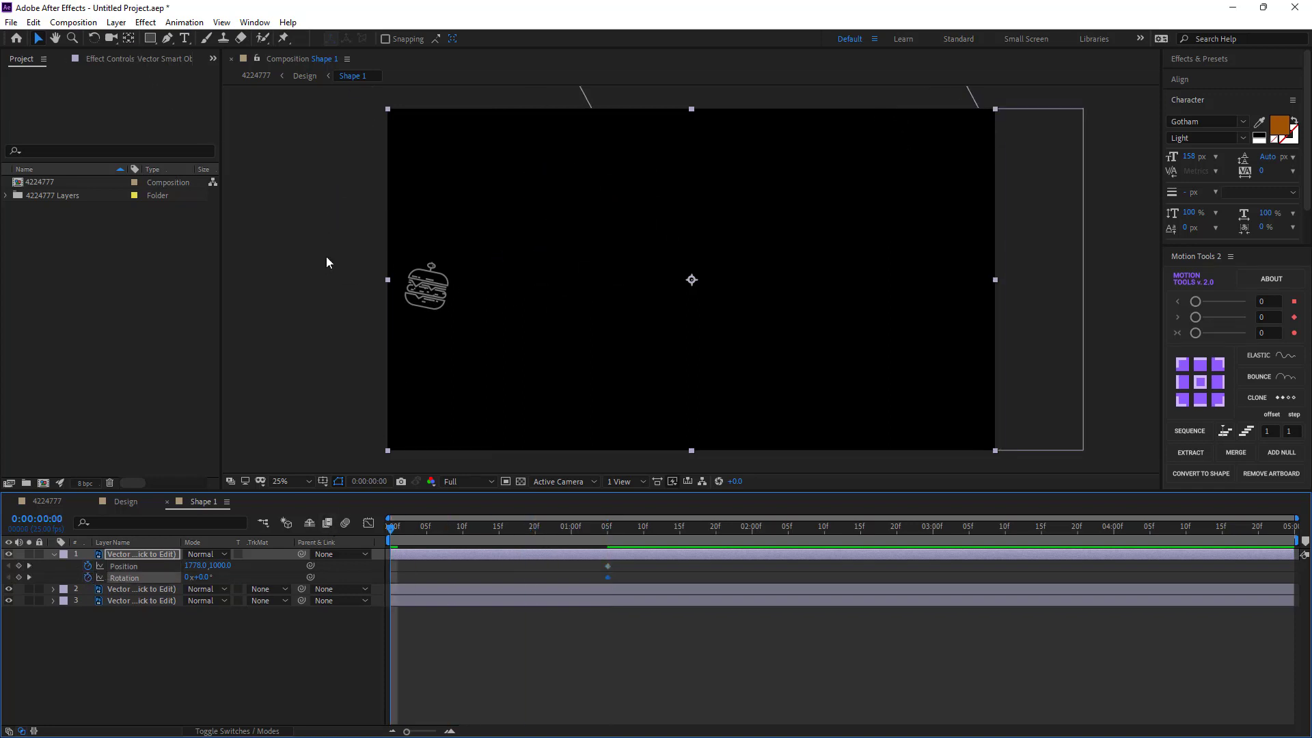
key("k")
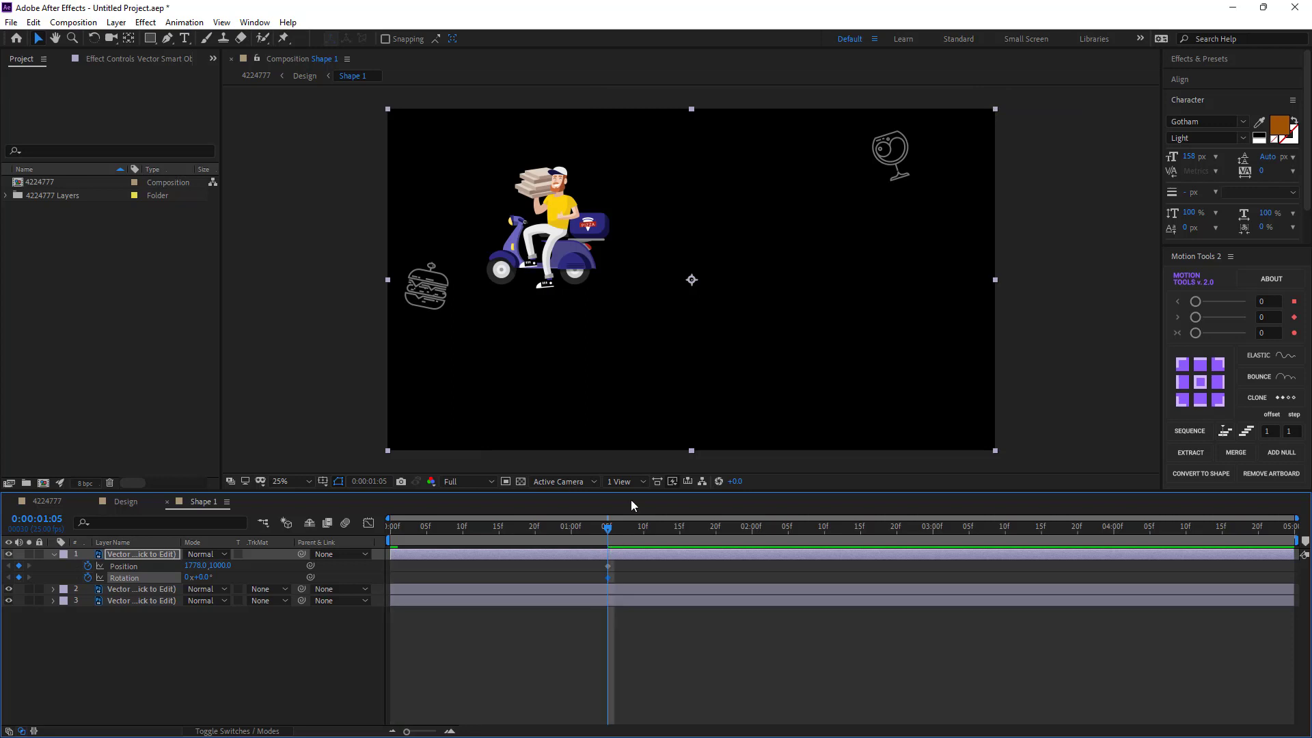
- Move the burger's anchor onto the icon, then at 0:00 push it off-left and tilt 50°
left_click(129, 39)
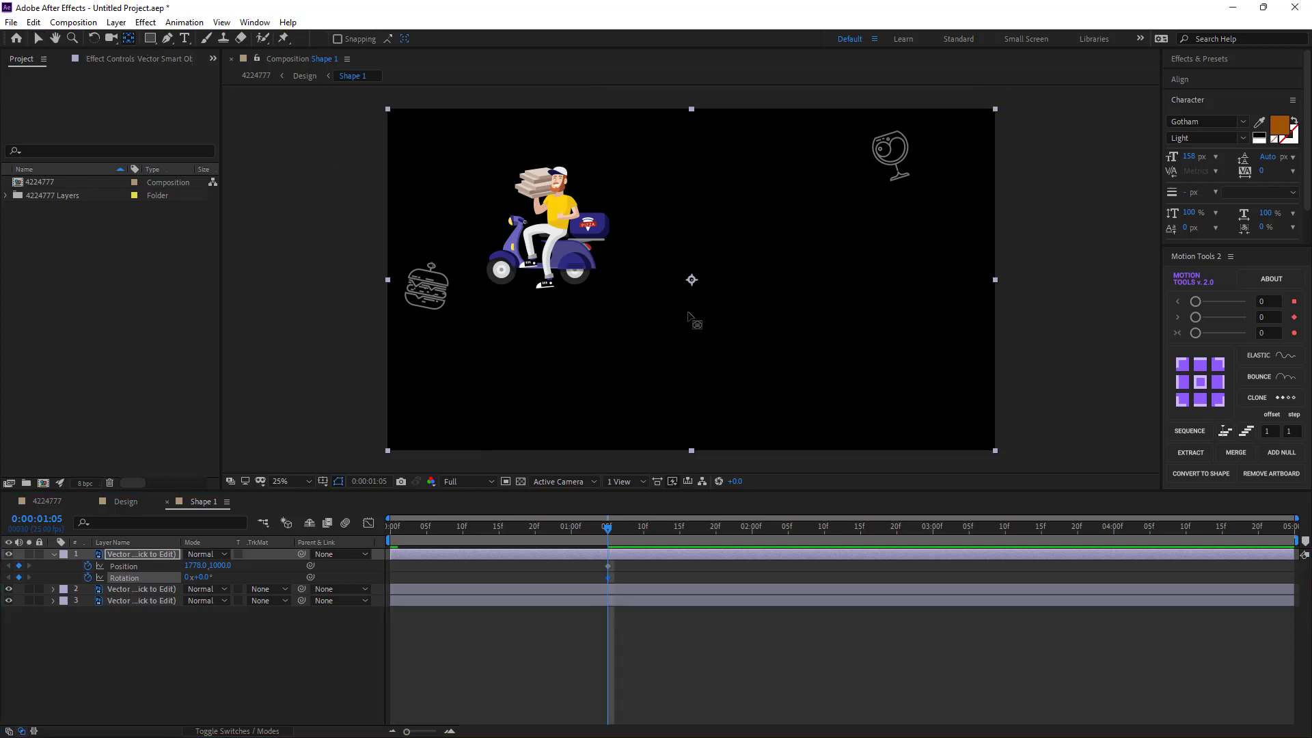
left_click_drag(692, 280, 461, 284)
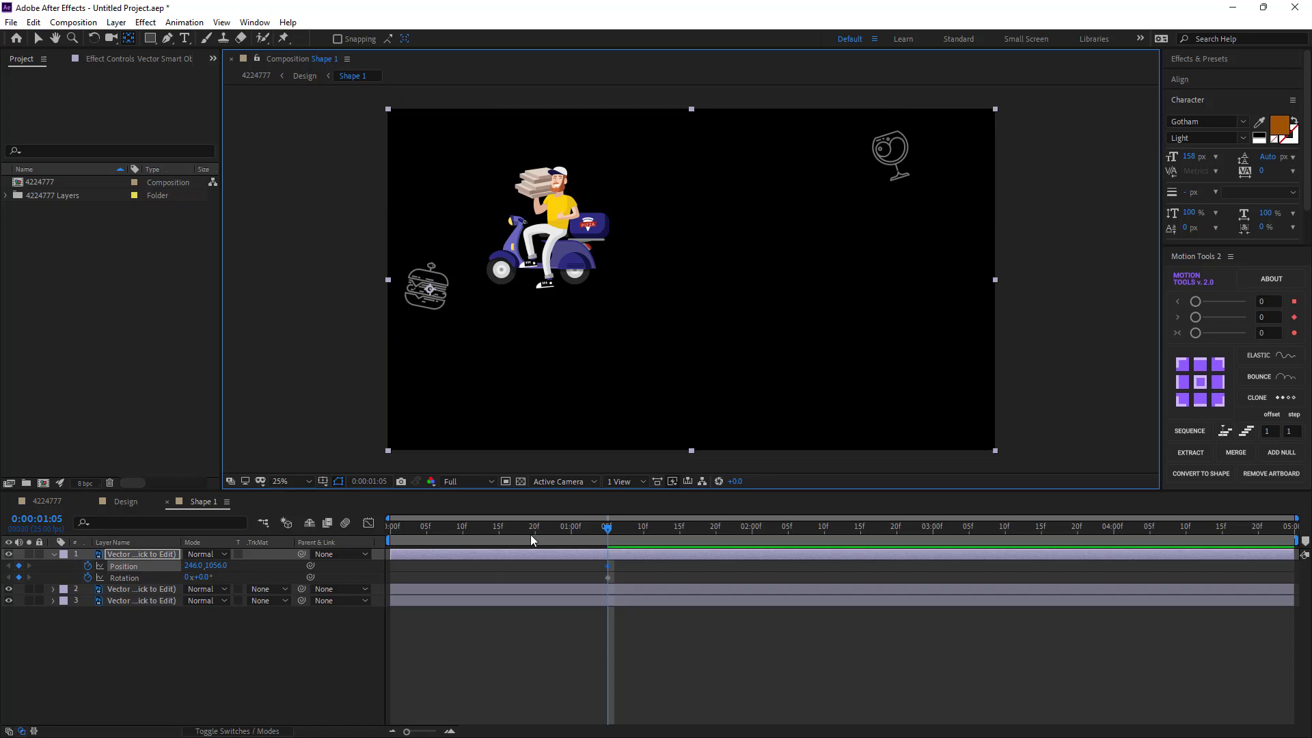
mouse_move(530, 534)
left_mouse_down()
mouse_move(406, 527)
mouse_move(281, 447)
left_mouse_up()
left_click(38, 39)
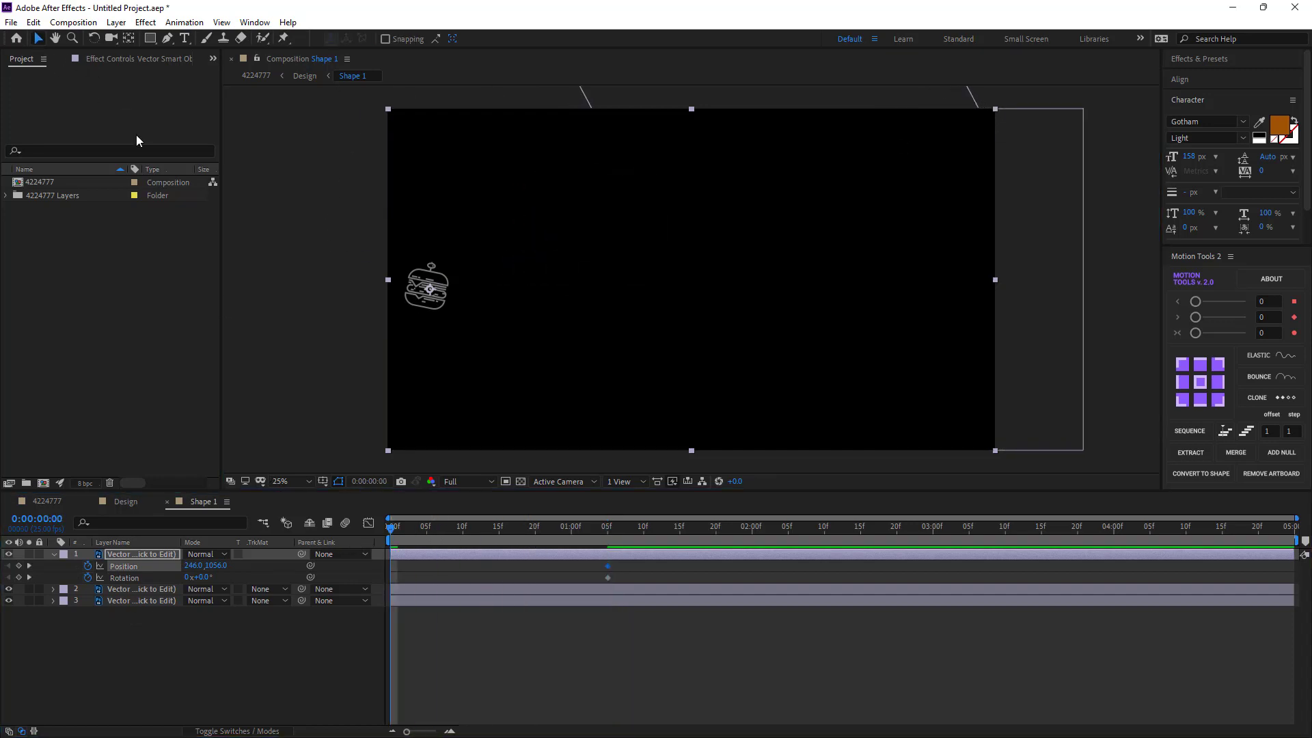
left_click_drag(201, 571, 243, 578)
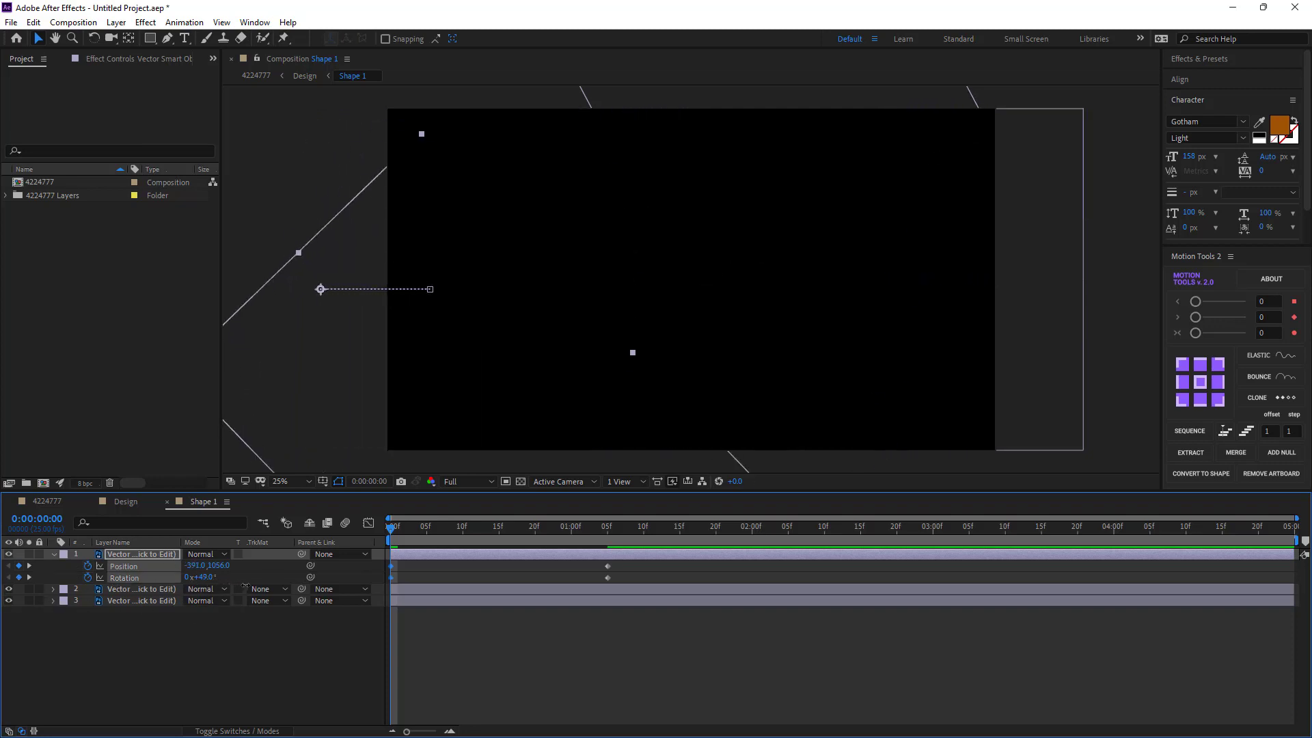
left_click_drag(627, 564, 351, 591)
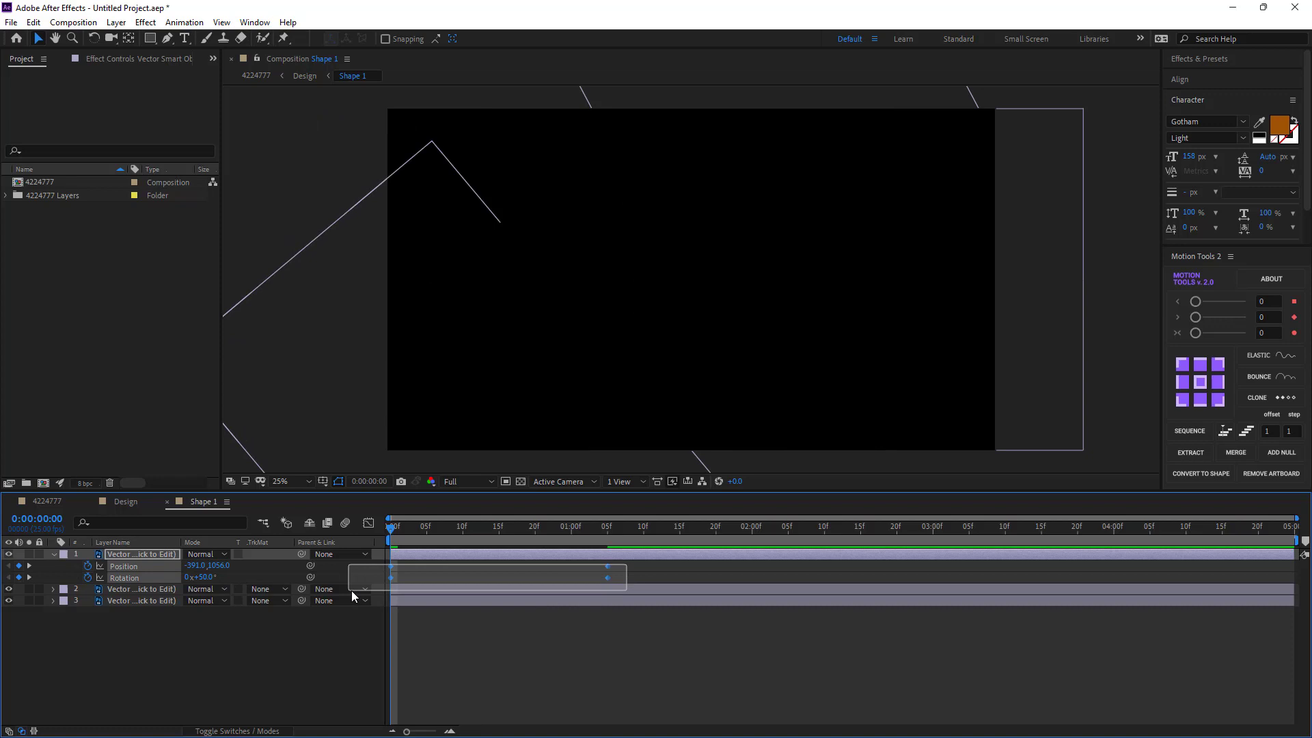
- Apply Easy Ease to the burger's keyframes, preview the entrance, and collapse its properties
right_click(391, 578)
mouse_move(520, 569)
left_click(586, 613)
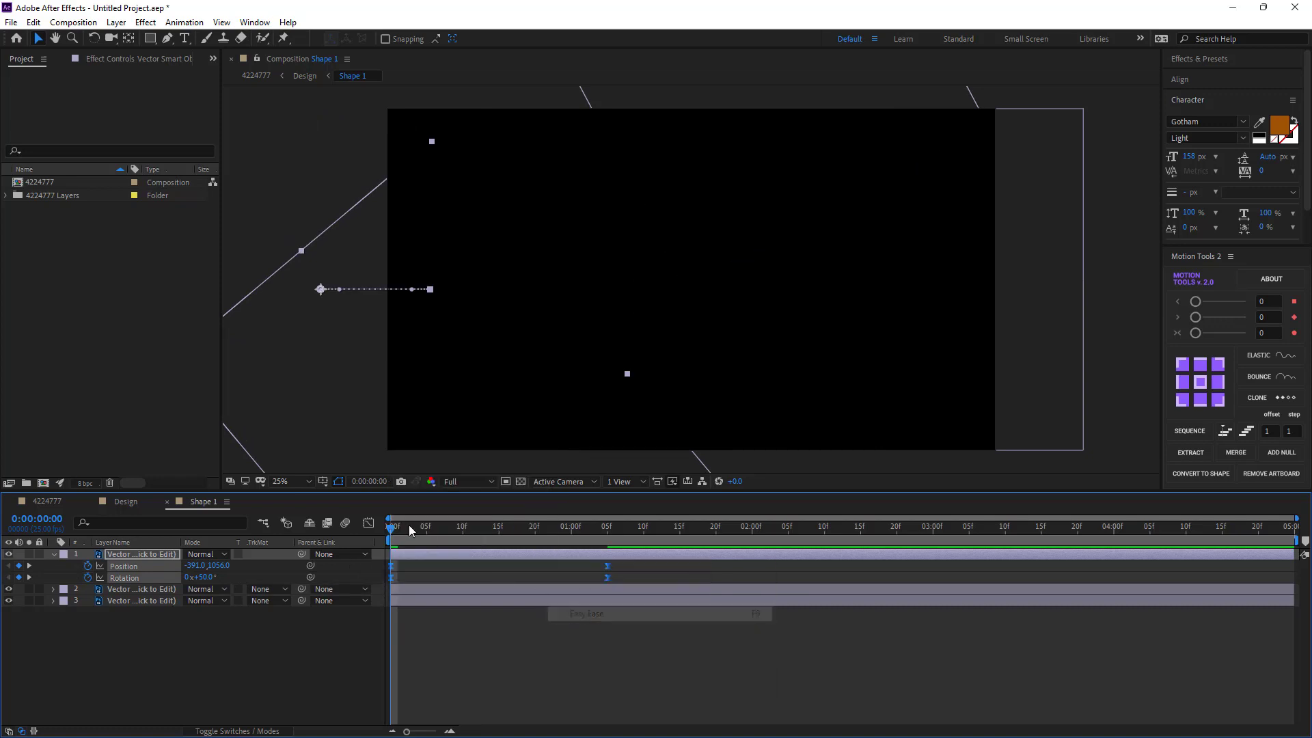
left_click(368, 523)
mouse_move(644, 657)
left_mouse_down()
mouse_move(539, 697)
mouse_move(507, 687)
left_mouse_up()
key("space")
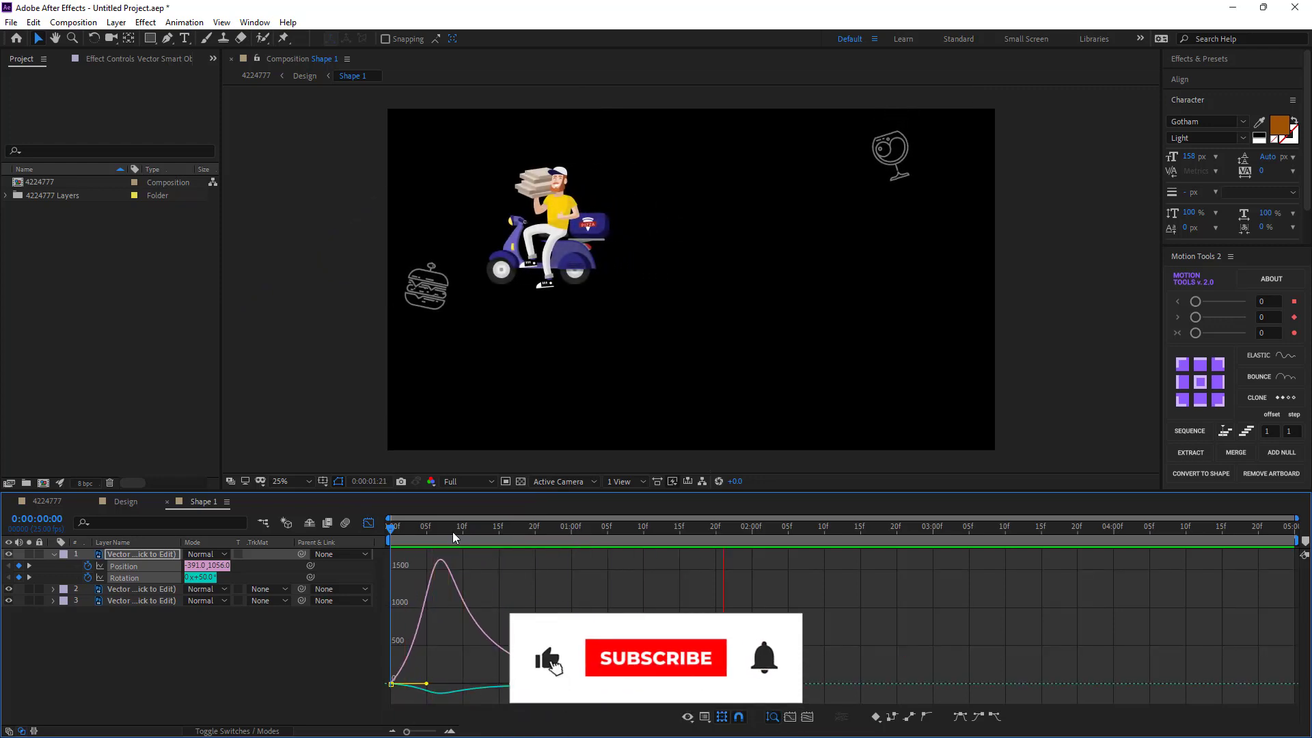
key("space")
left_click(368, 523)
left_click_drag(426, 527, 601, 560)
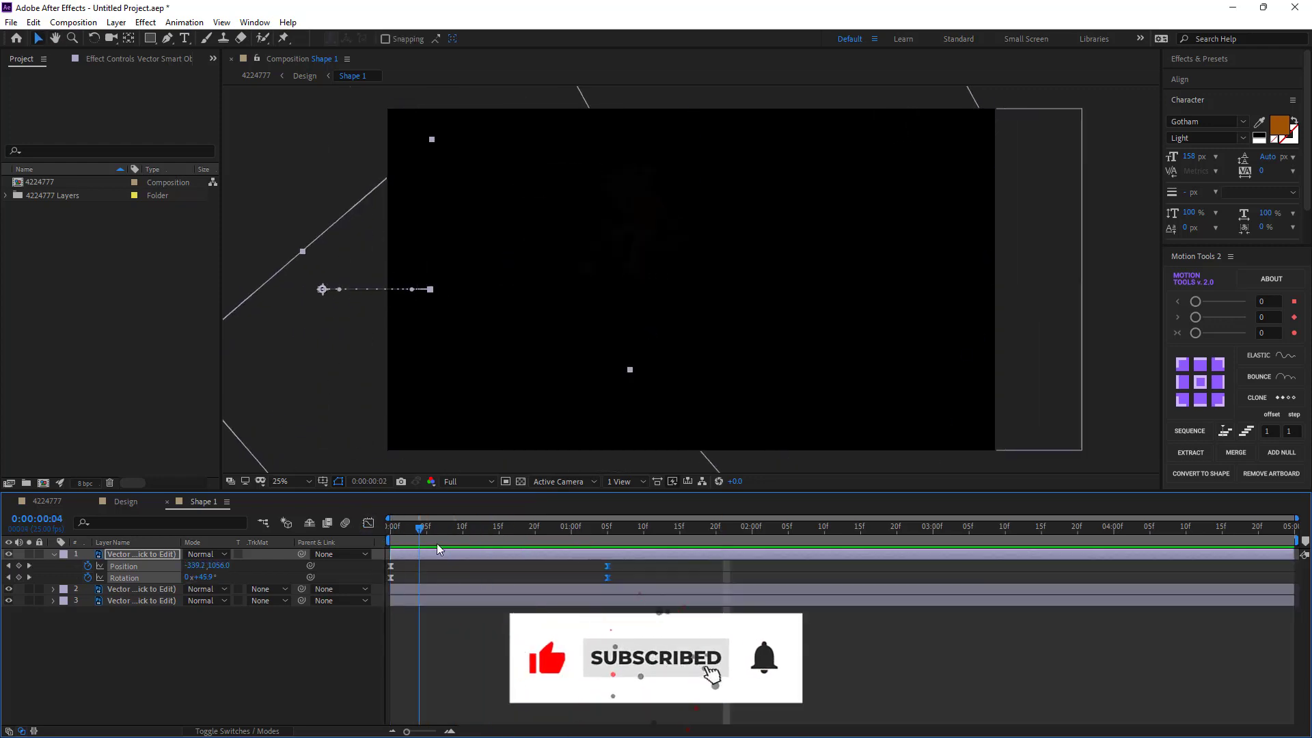
left_click(260, 663)
left_click(53, 555)
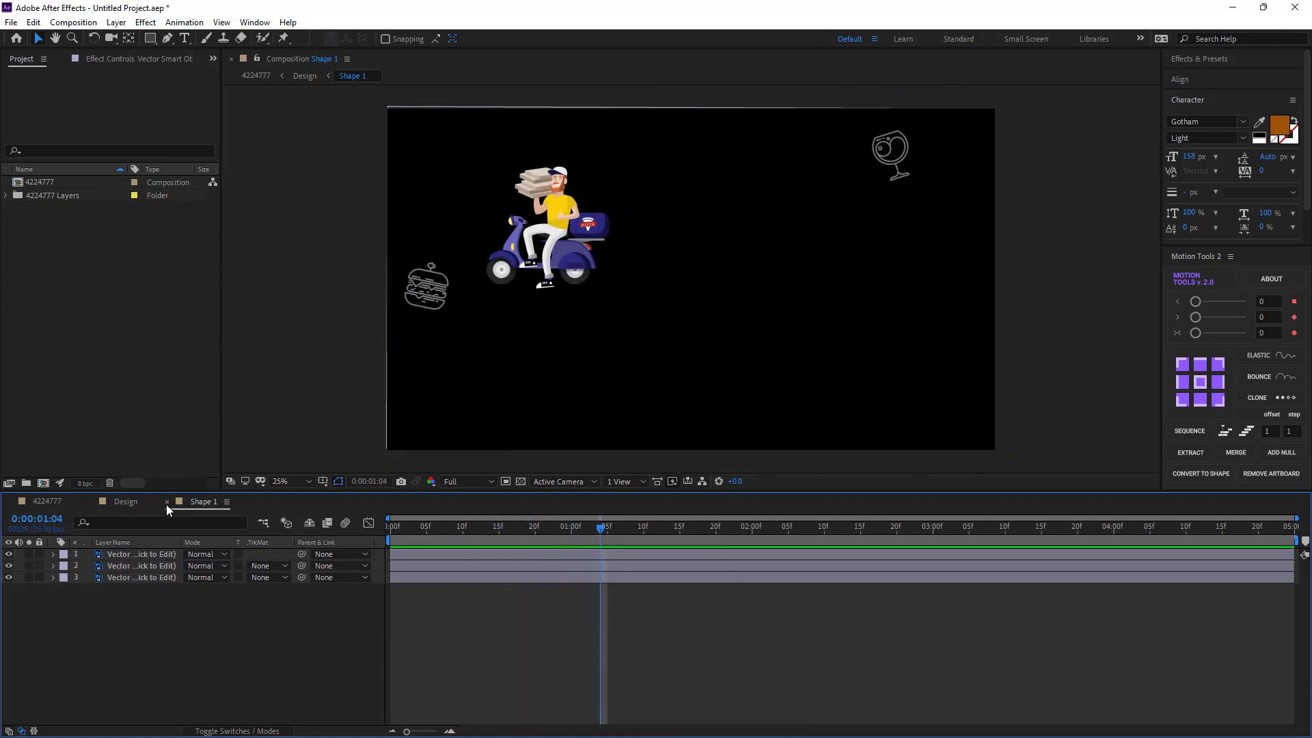
- Close Shape 1, then toggle Shape 2's visibility in Design to identify its banner shapes
left_click(167, 503)
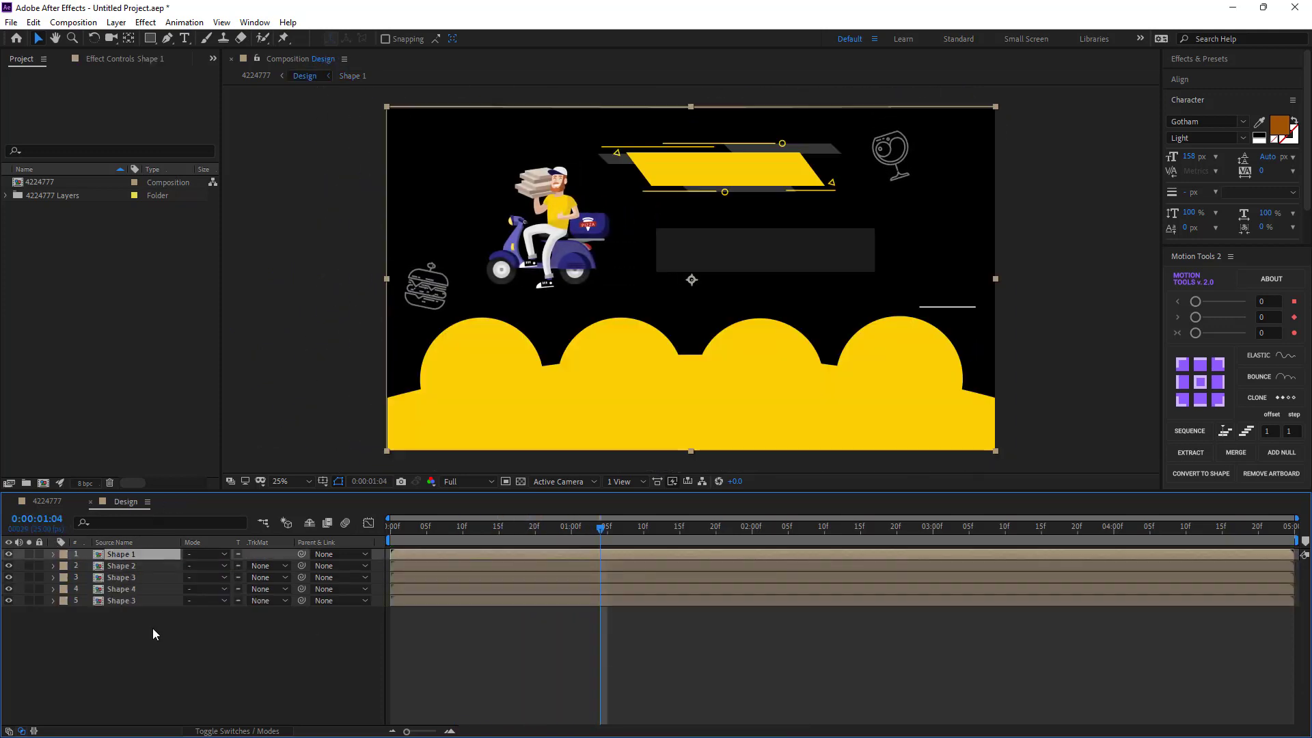
left_click(120, 566)
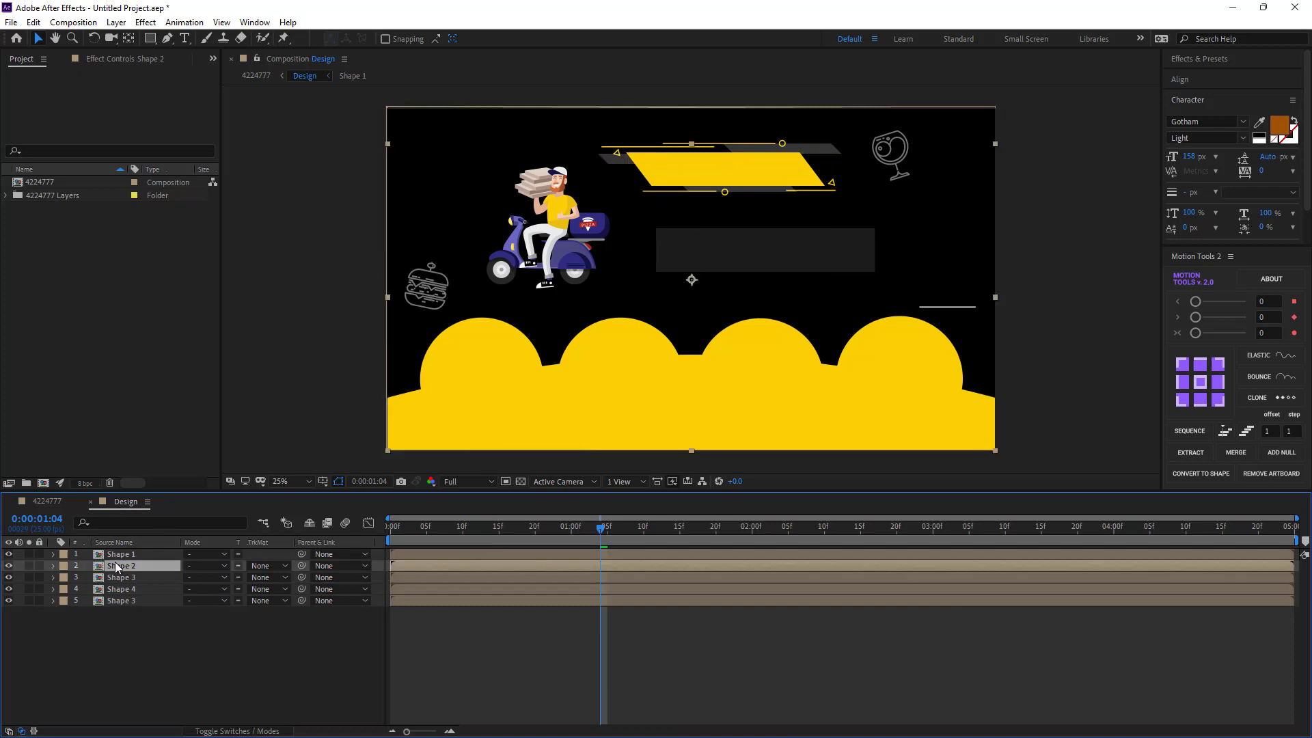
left_click(8, 566)
left_click(8, 566)
left_click(8, 566)
left_click(8, 566)
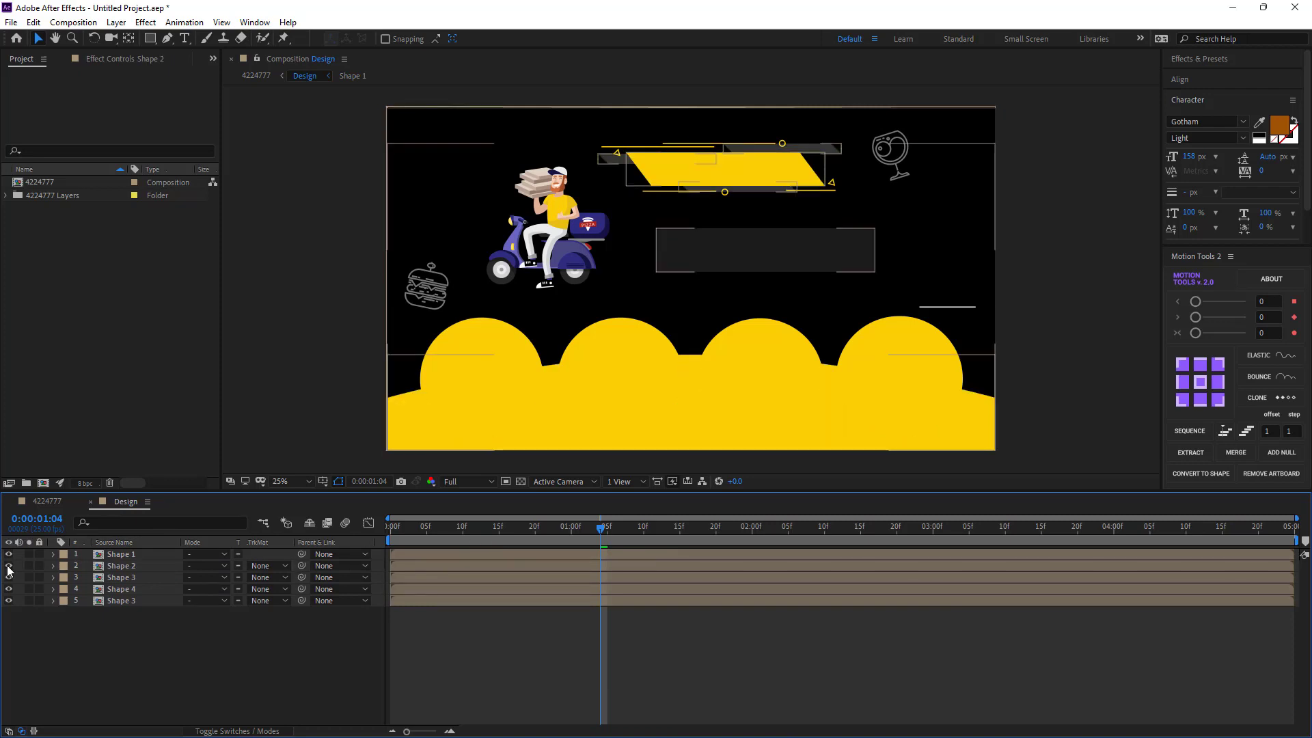
left_click(8, 567)
left_click(8, 566)
left_click(114, 579)
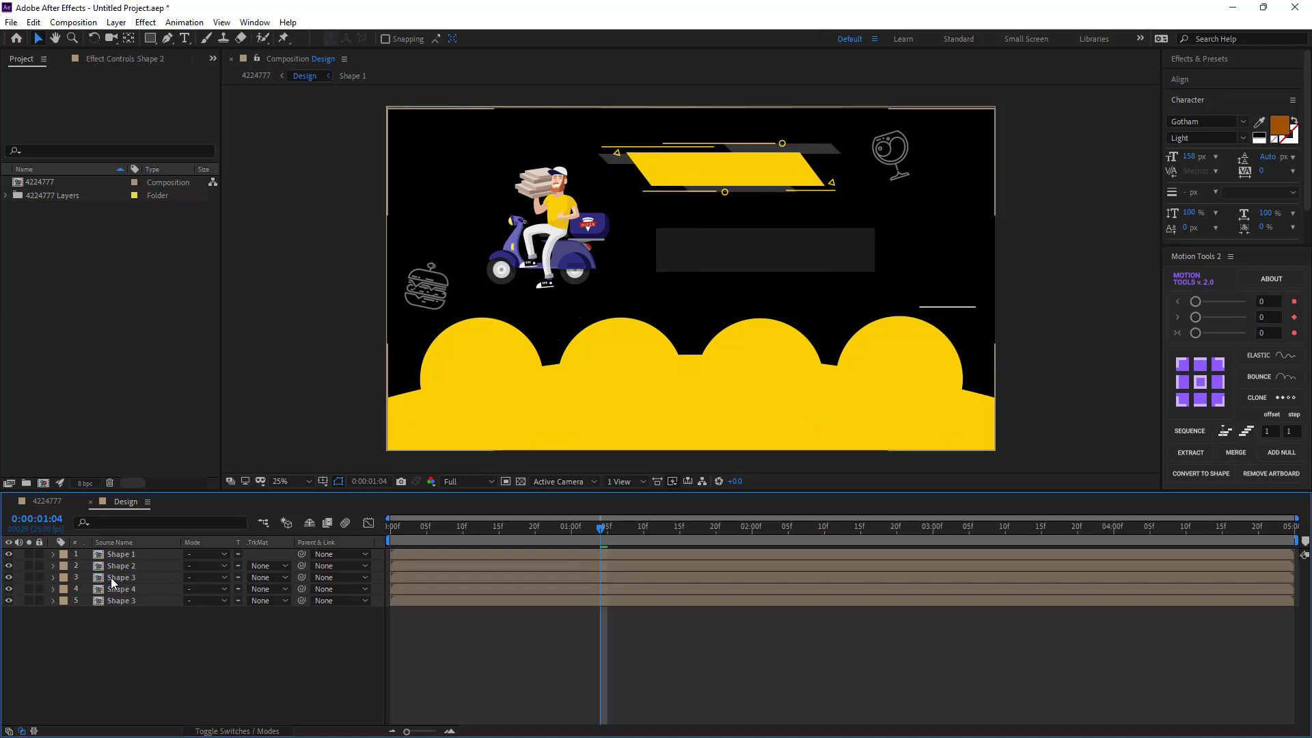
left_click(77, 568)
left_click(8, 567)
left_click(9, 566)
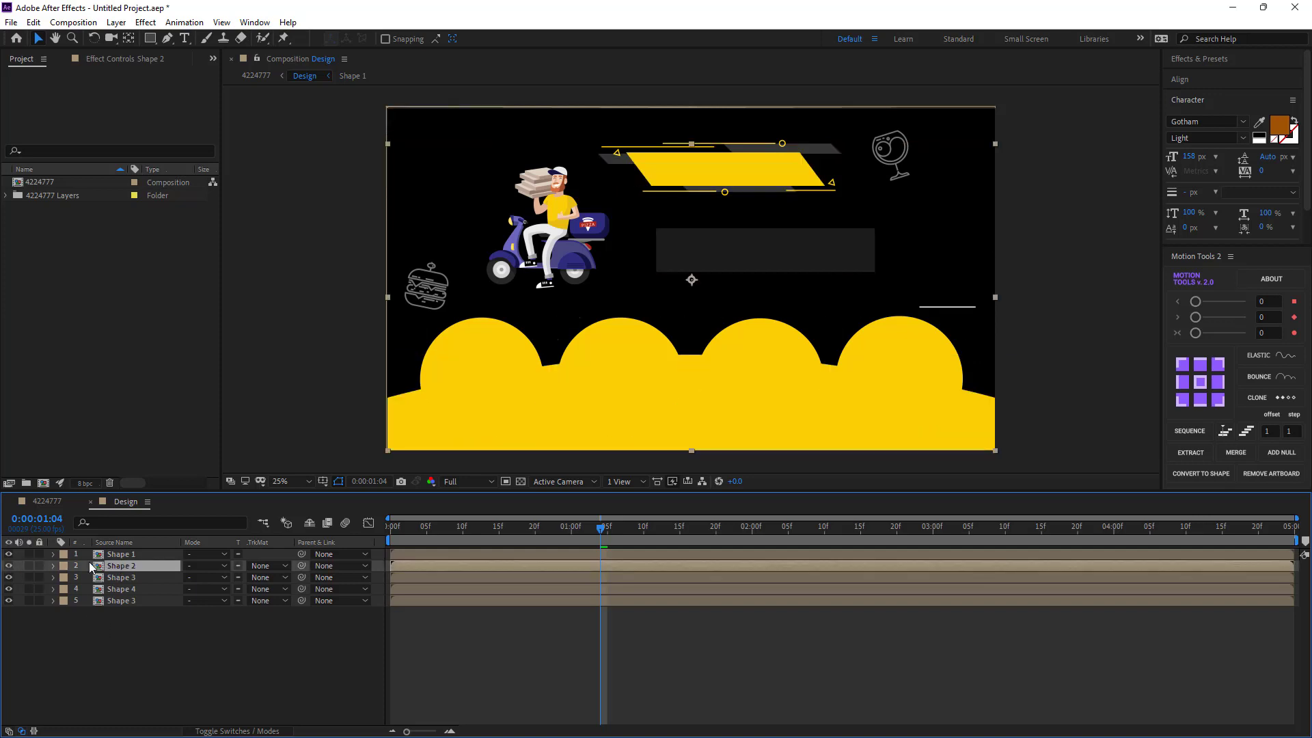
- Inside Shape 2, centre anchor points on five Rectangle layers, including the yellow parallelogram, via Motion Tools
double_click(117, 565)
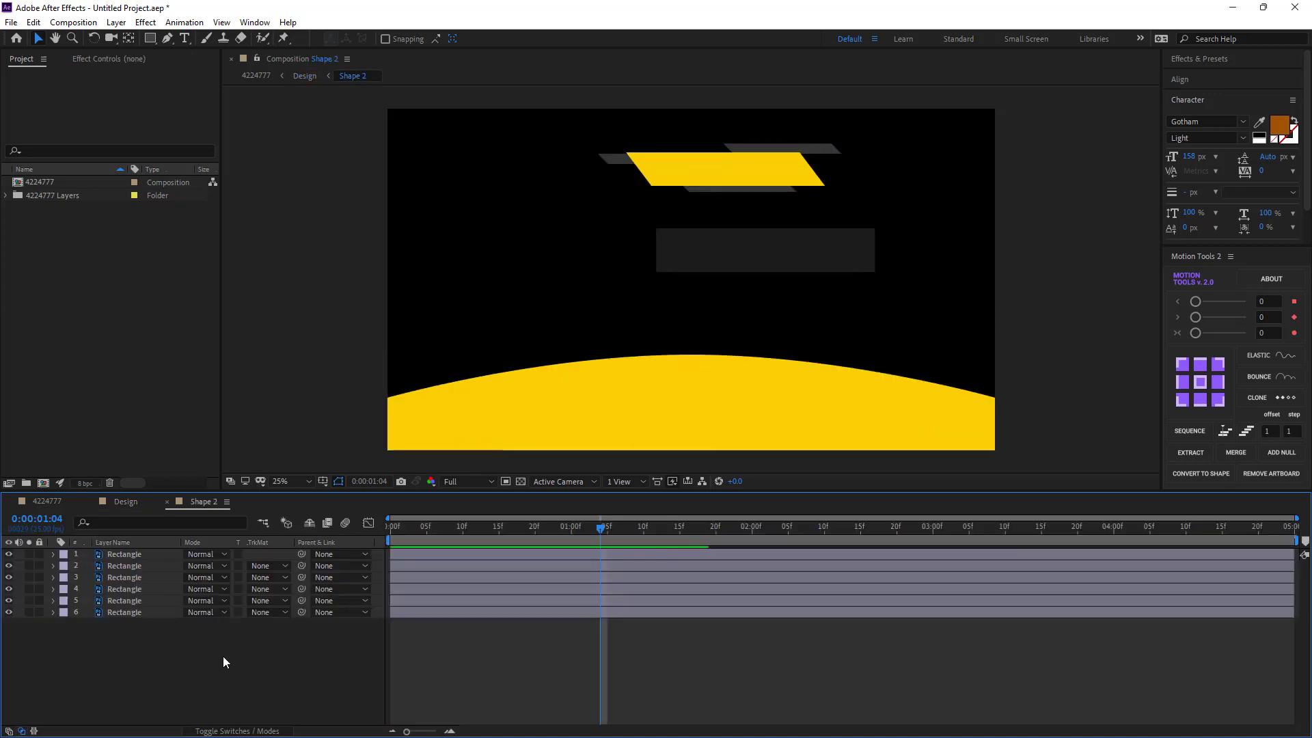
left_click(117, 555)
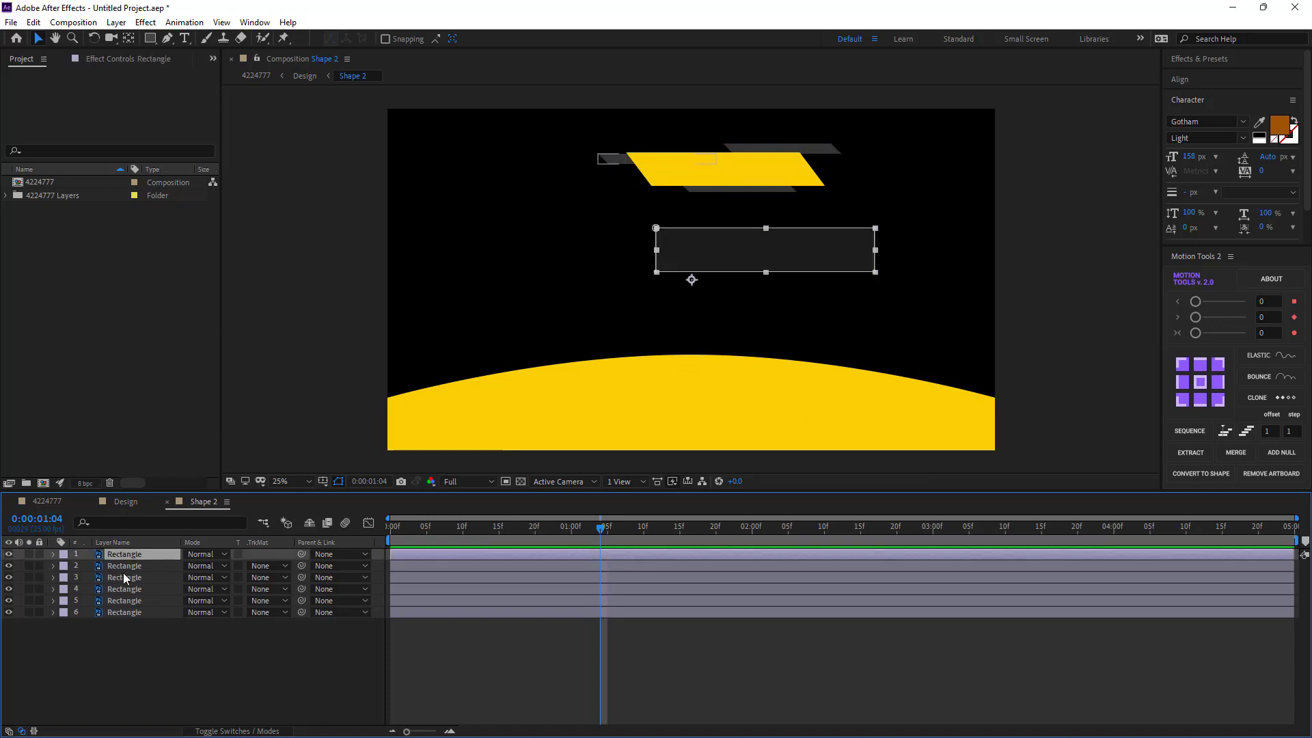
left_click(1200, 387)
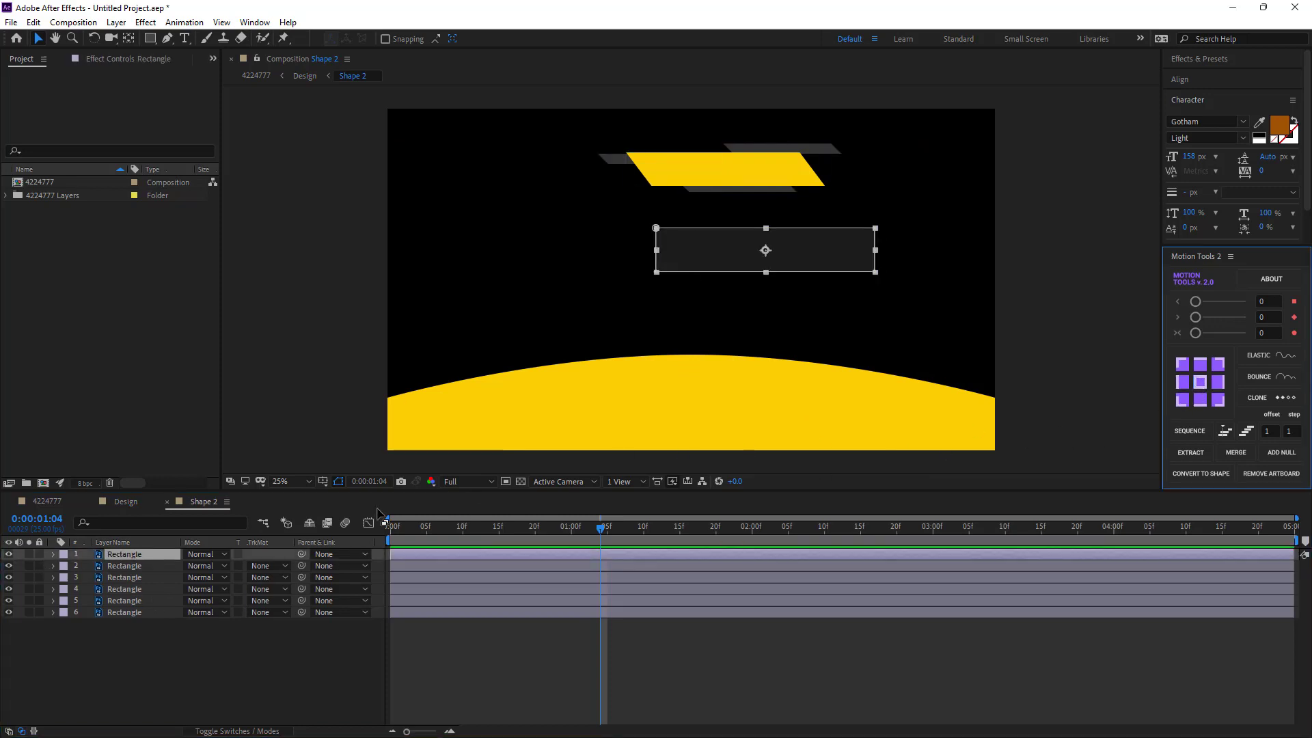
left_click(127, 565)
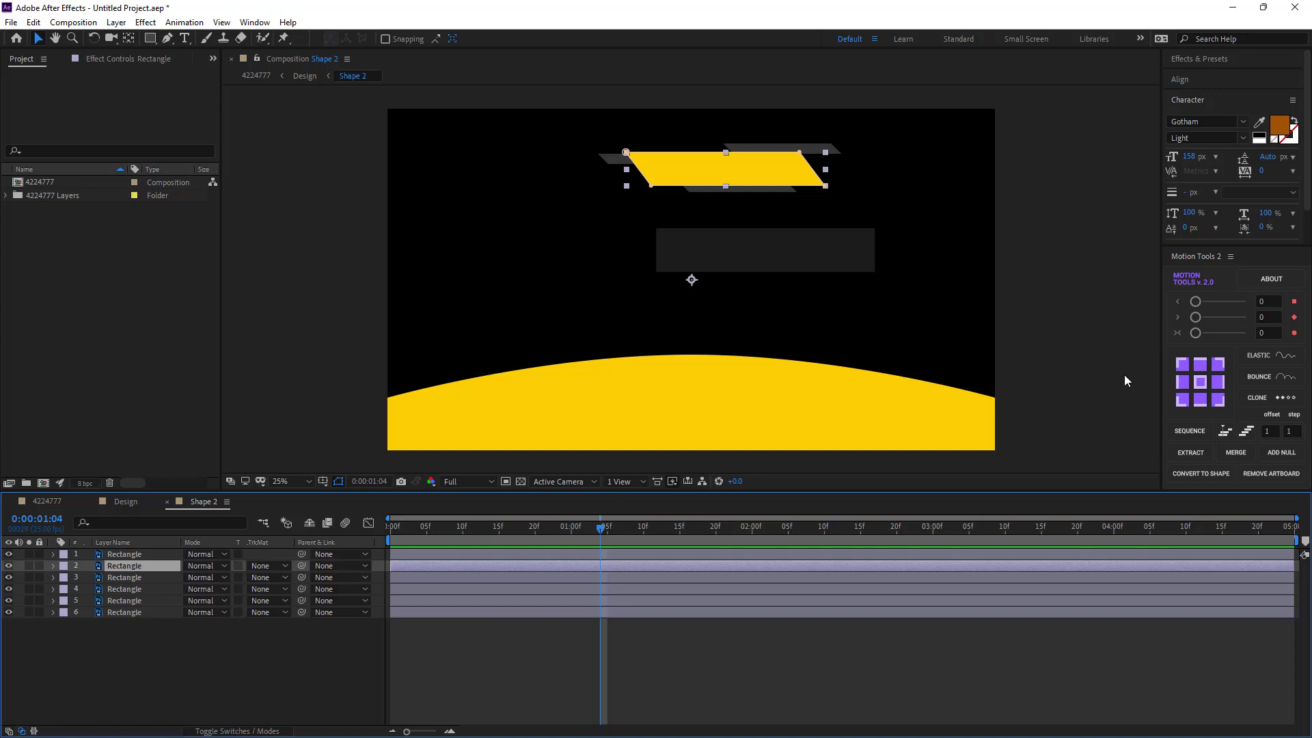
left_click(1203, 381)
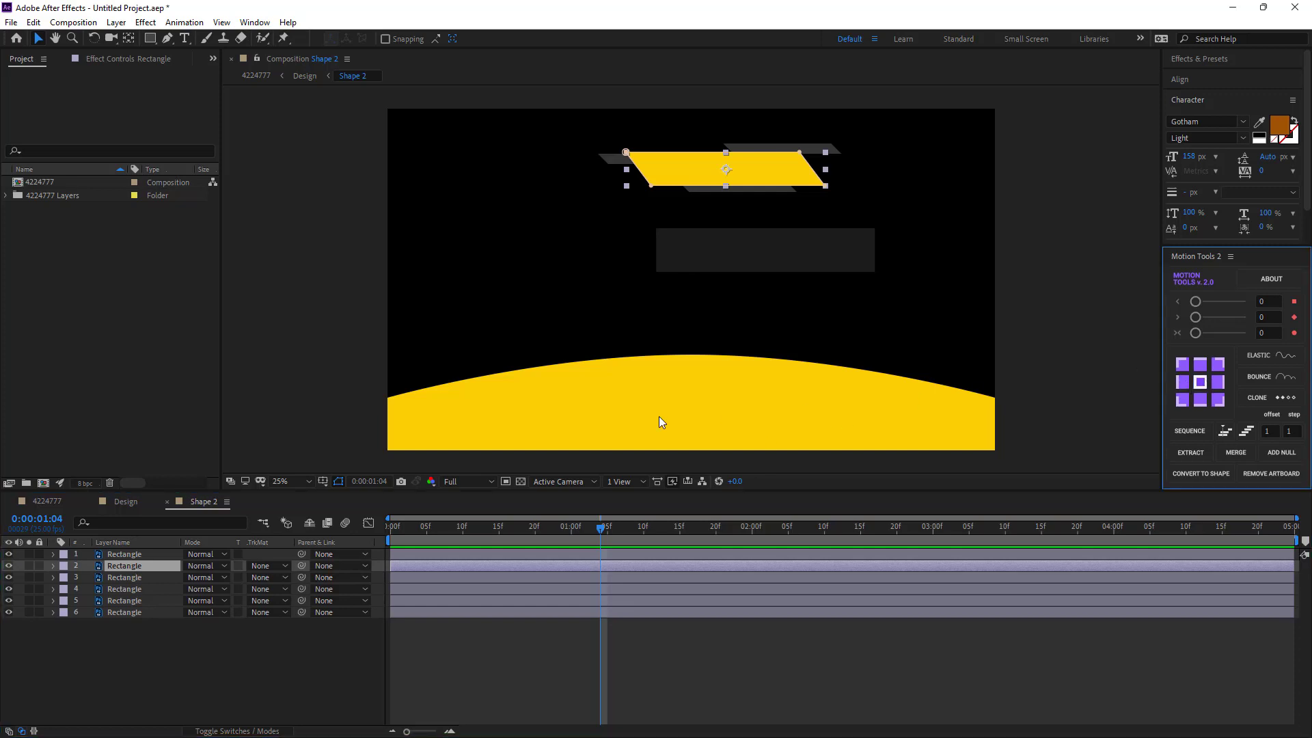
left_click(124, 576)
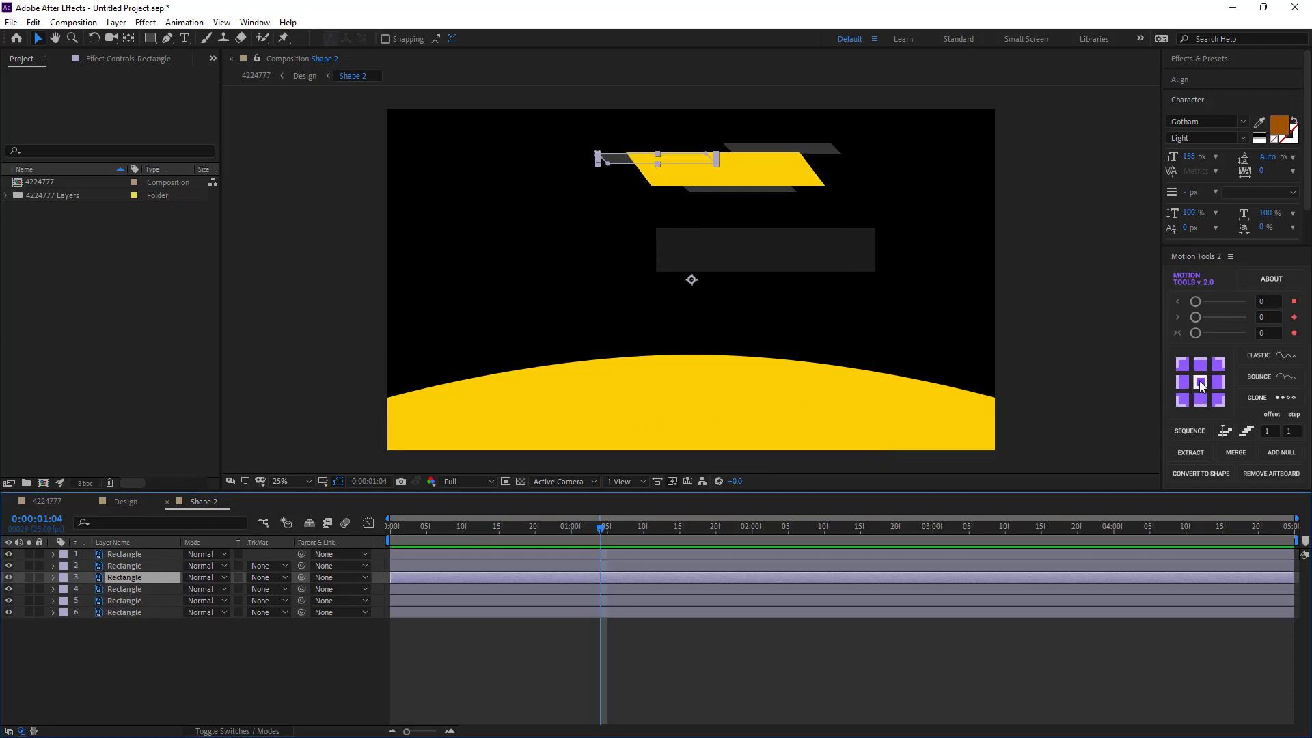
left_click(1201, 384)
left_click(138, 592)
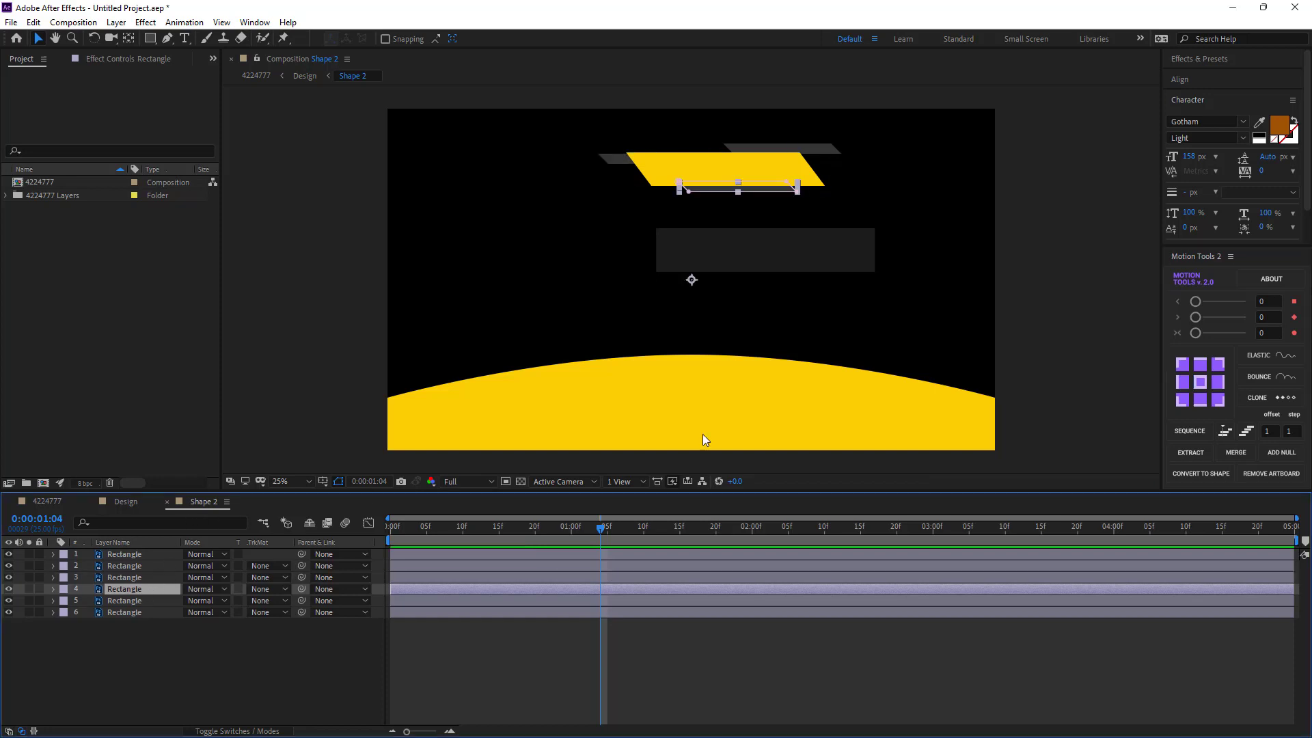
left_click(1200, 382)
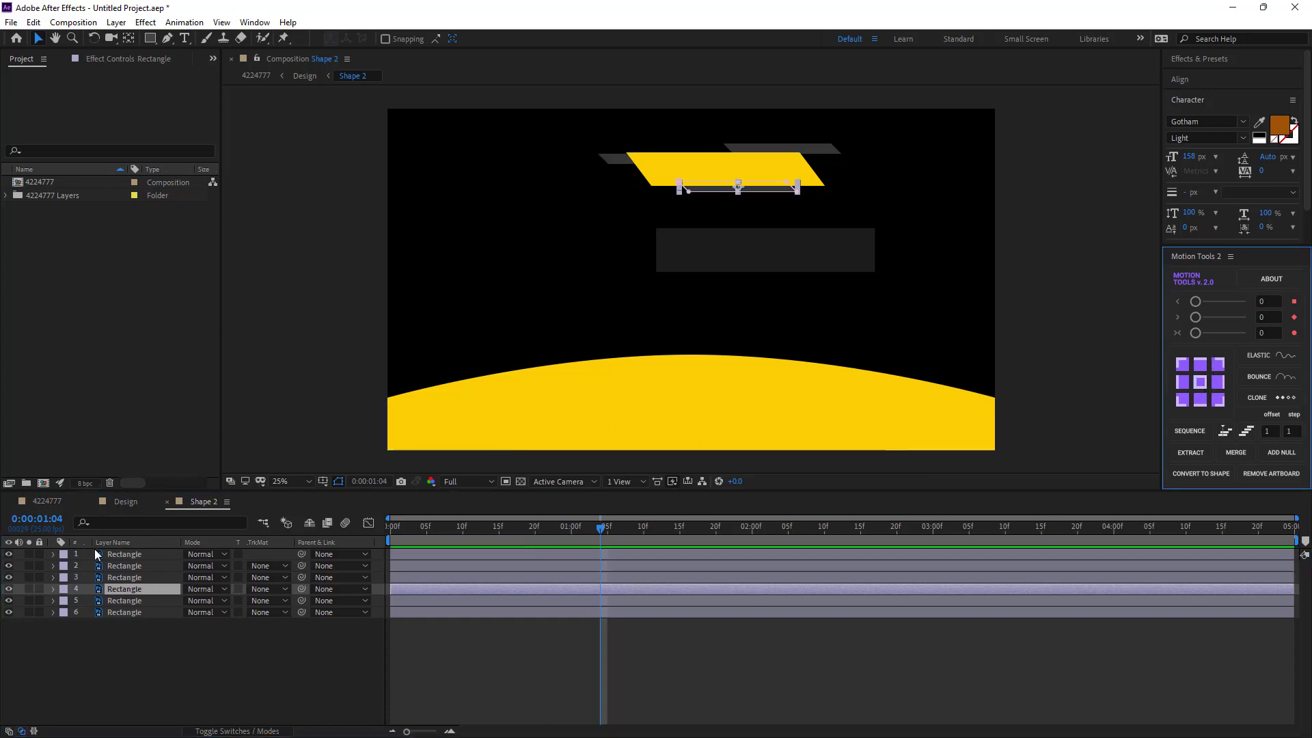
left_click(130, 601)
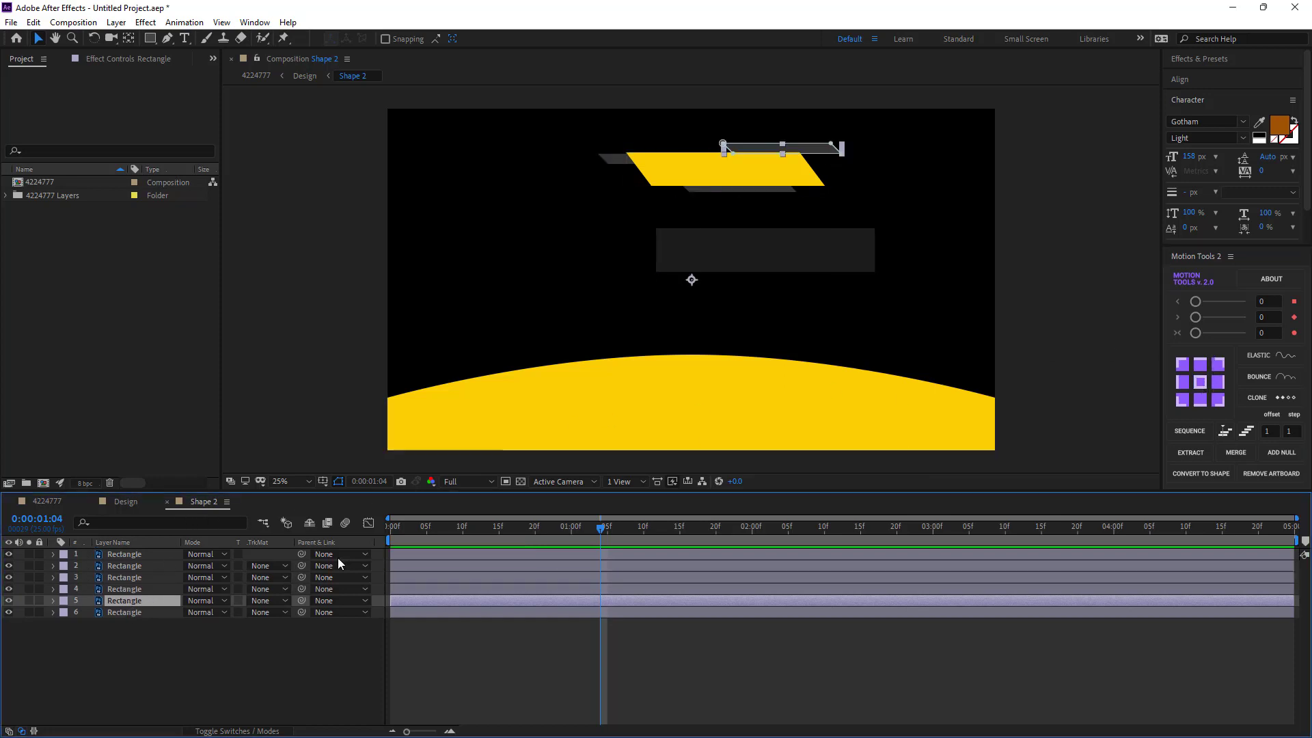
left_click(1201, 382)
left_click(114, 613)
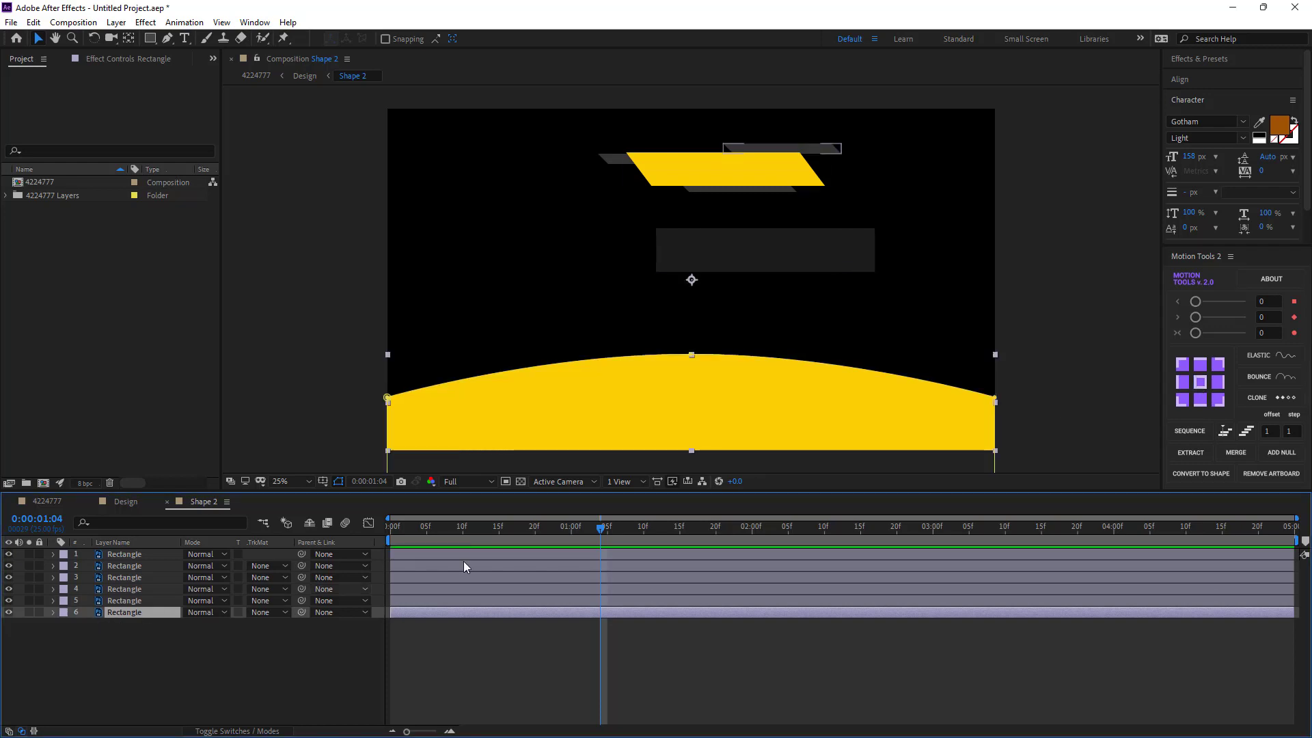
- Centre the base's anchor, keyframe Position at 1s, and drop it to Y 2515 at 0s
left_click(1201, 382)
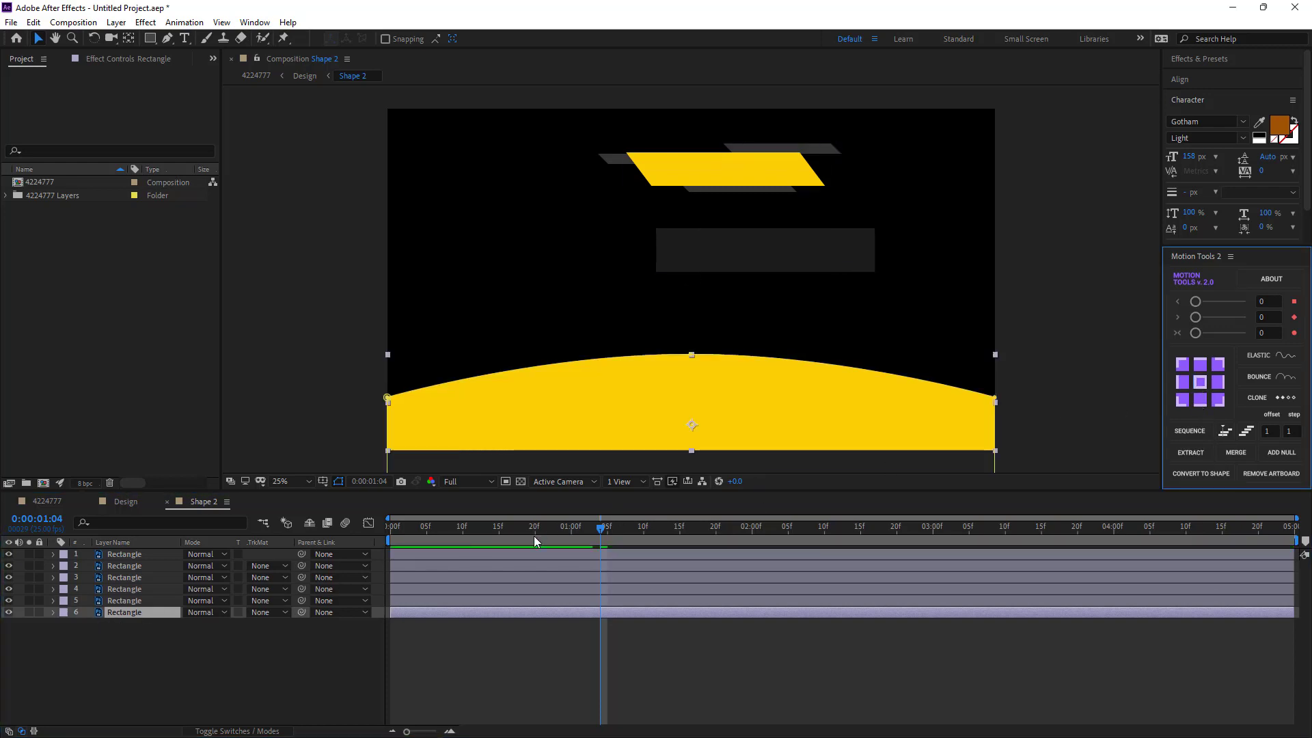
left_click_drag(601, 527, 570, 534)
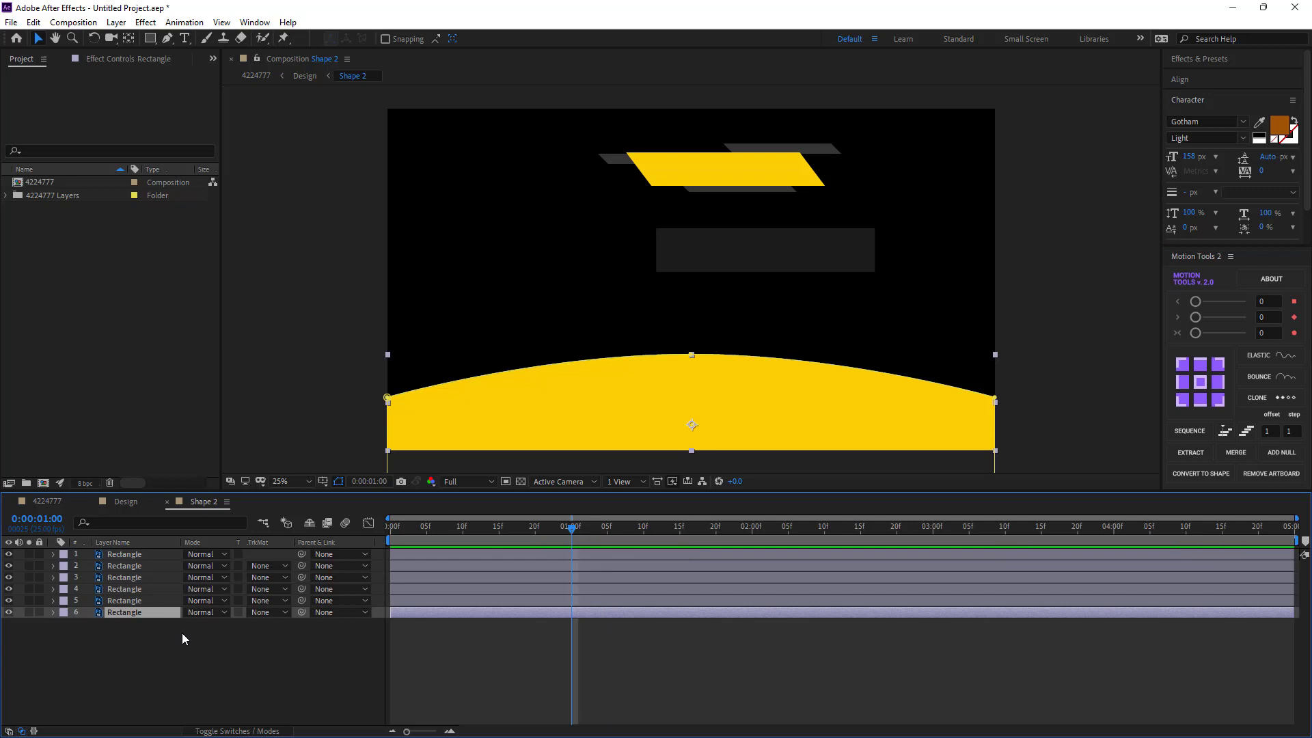
key("p")
left_click(88, 625)
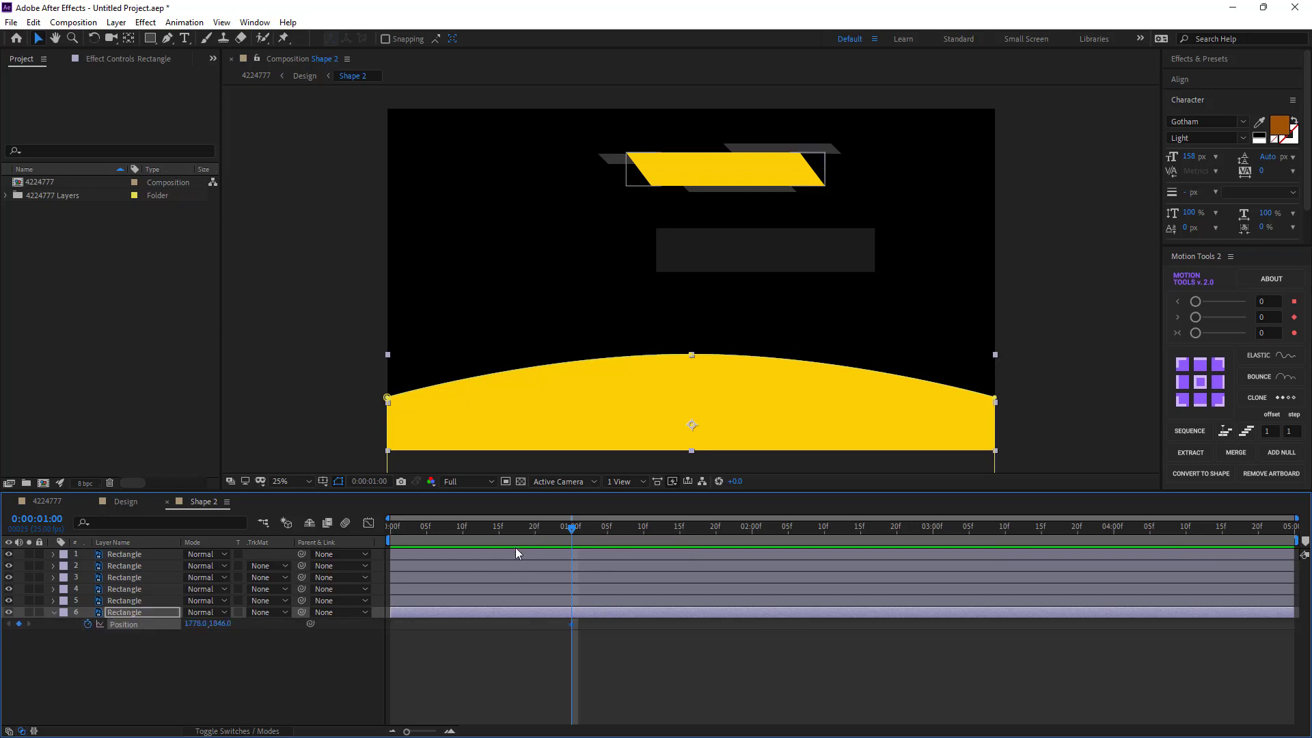
key("Home")
mouse_move(219, 624)
left_mouse_down()
mouse_move(670, 628)
mouse_move(380, 629)
left_mouse_up()
- Apply Easy Ease to the base's Position keyframes and check the speed curve in the Graph Editor
right_click(391, 629)
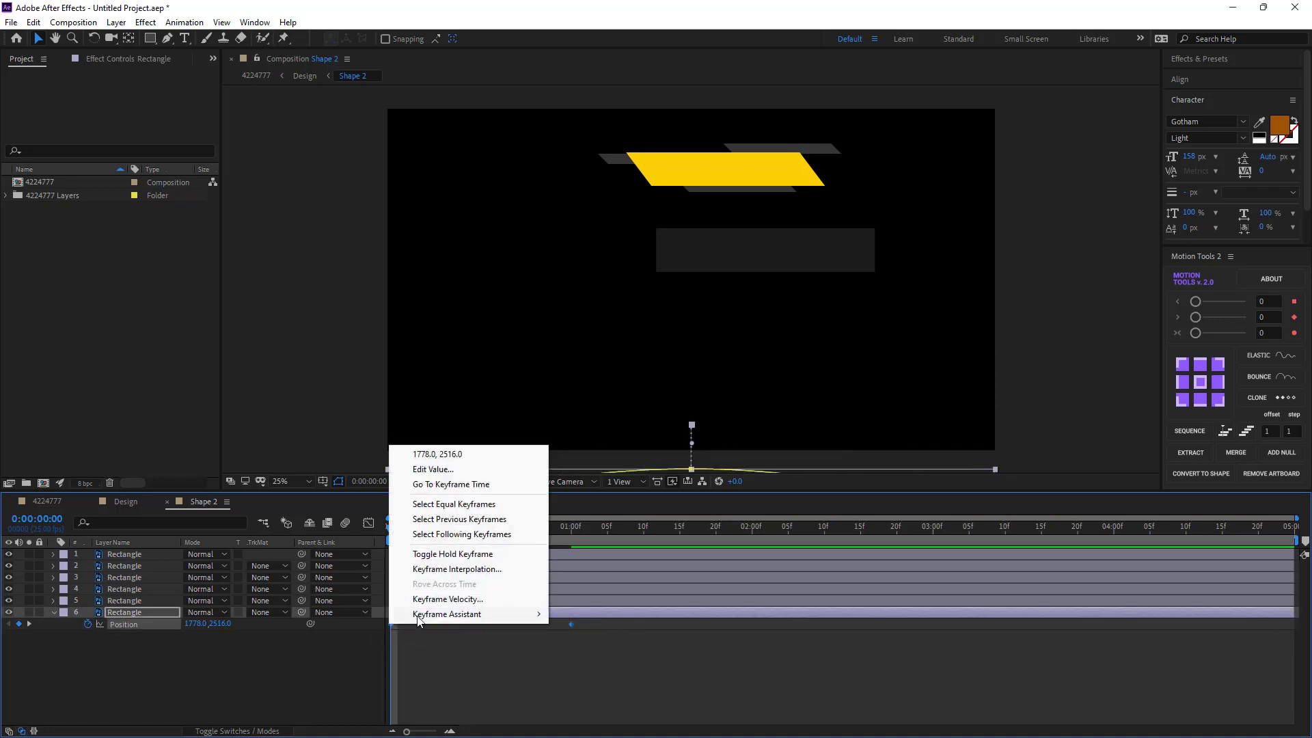
mouse_move(437, 694)
left_click(578, 526)
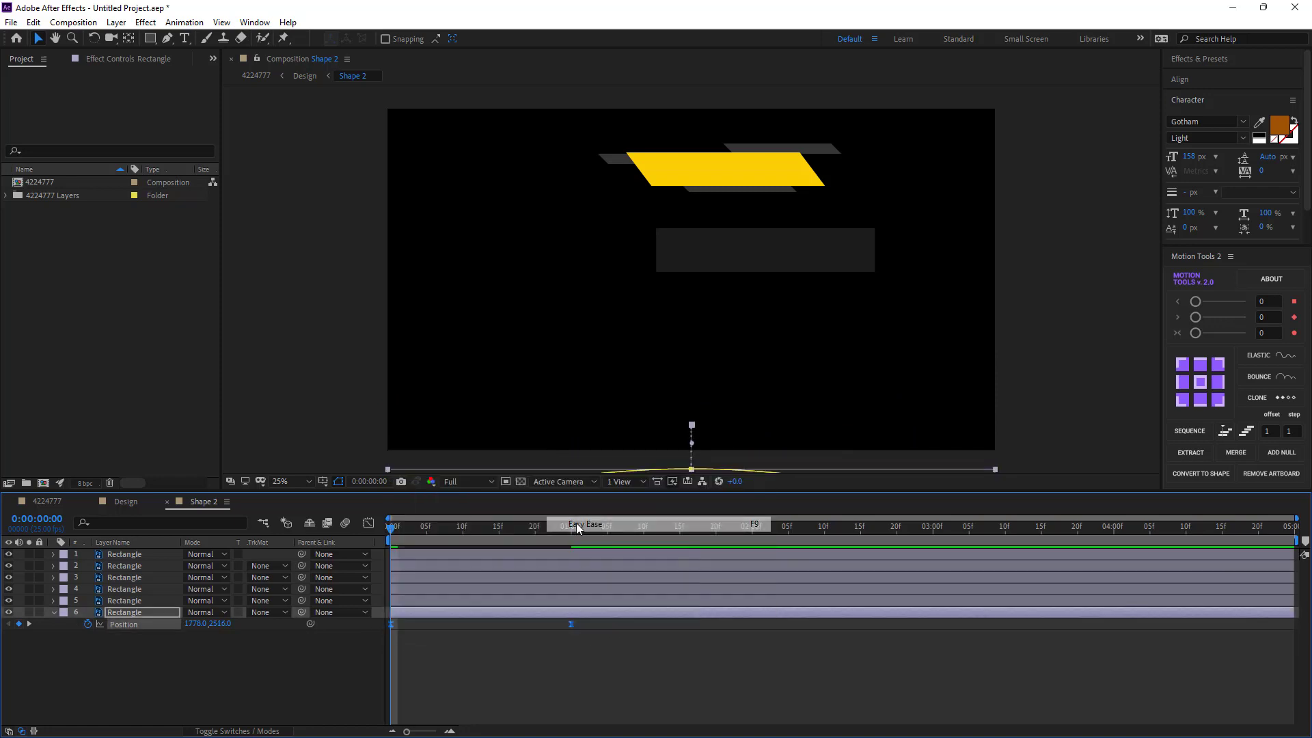
left_click(368, 523)
mouse_move(605, 653)
left_mouse_down()
mouse_move(509, 704)
mouse_move(453, 692)
left_mouse_up()
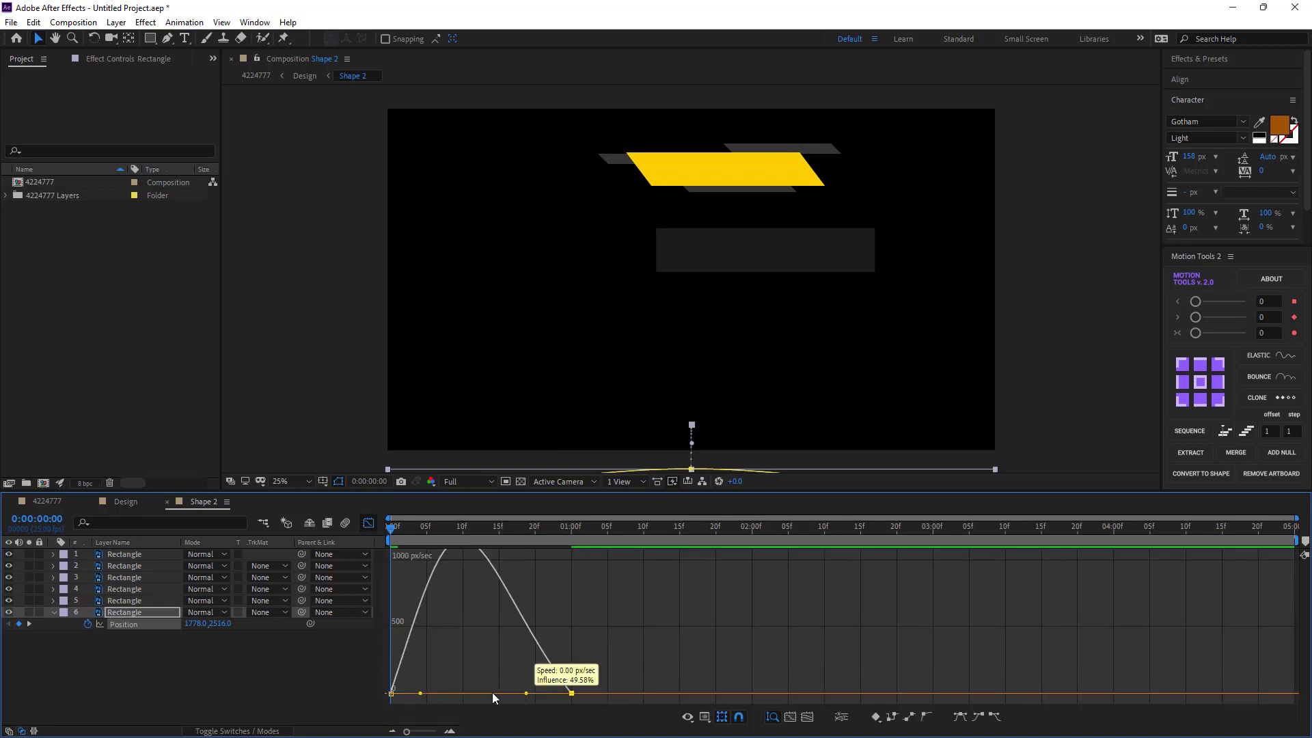
key("space")
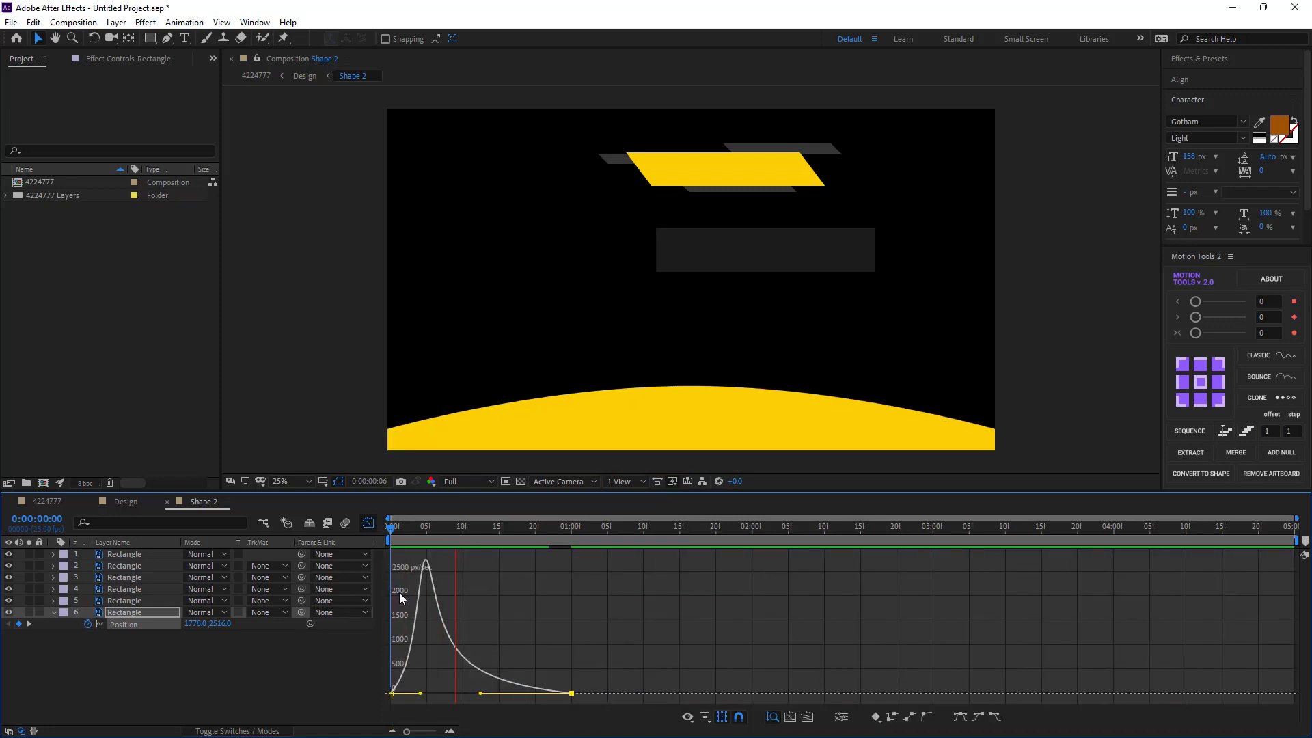
left_click(571, 536)
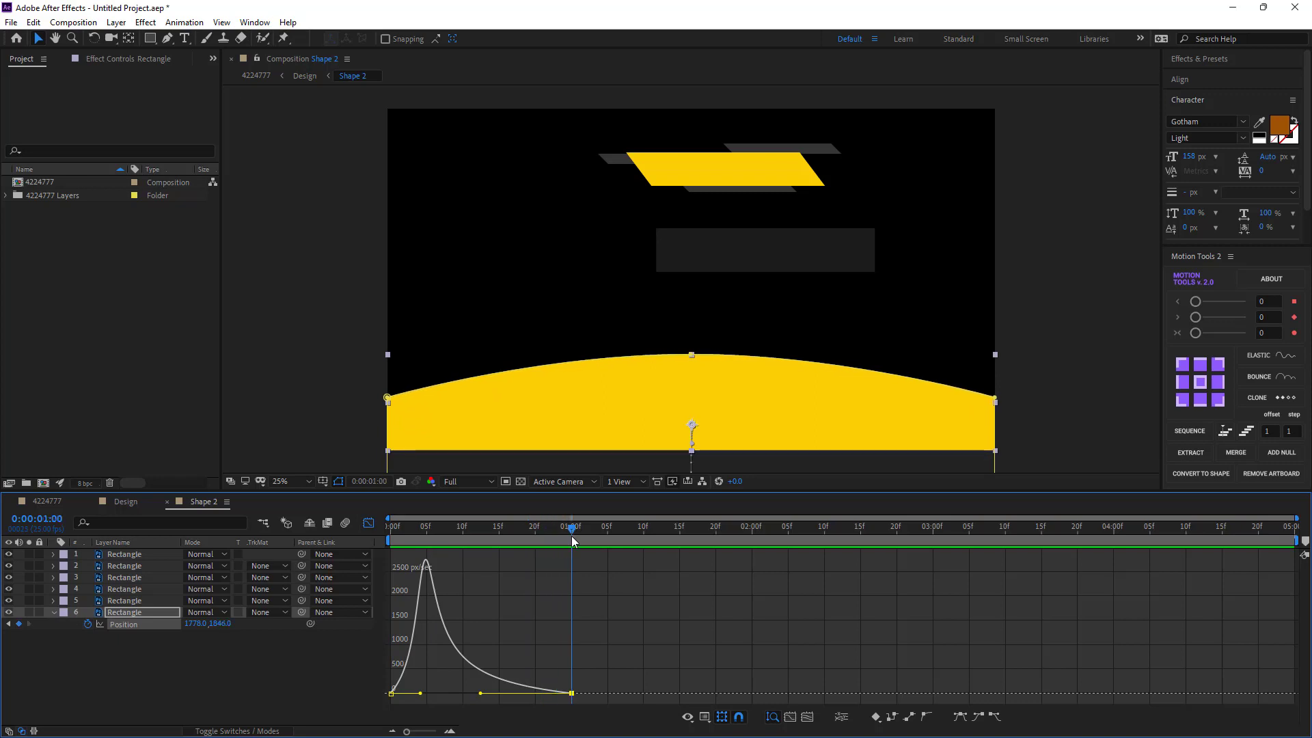
left_click(368, 524)
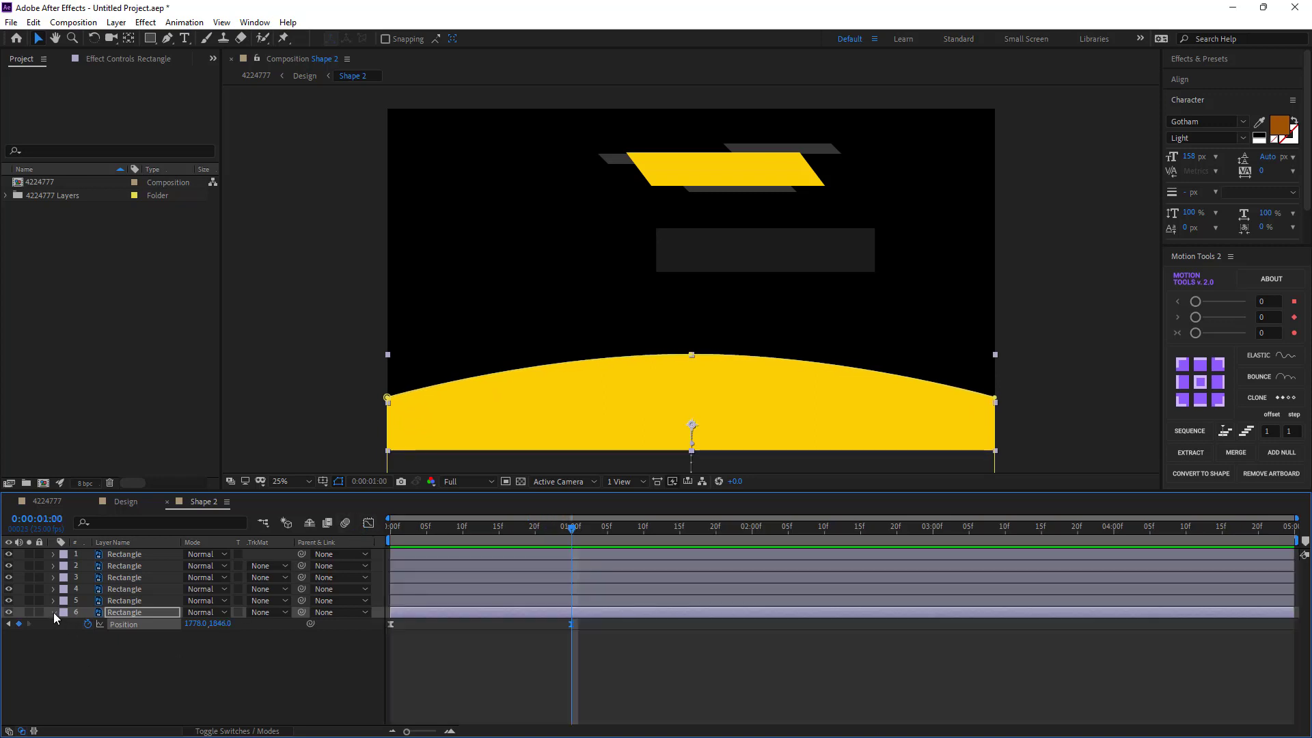
left_click(54, 613)
- Keyframe rectangle layers 1–5 at full Scale at 1s and 0% Scale at the start
left_click(123, 601)
left_click(126, 588, "shift")
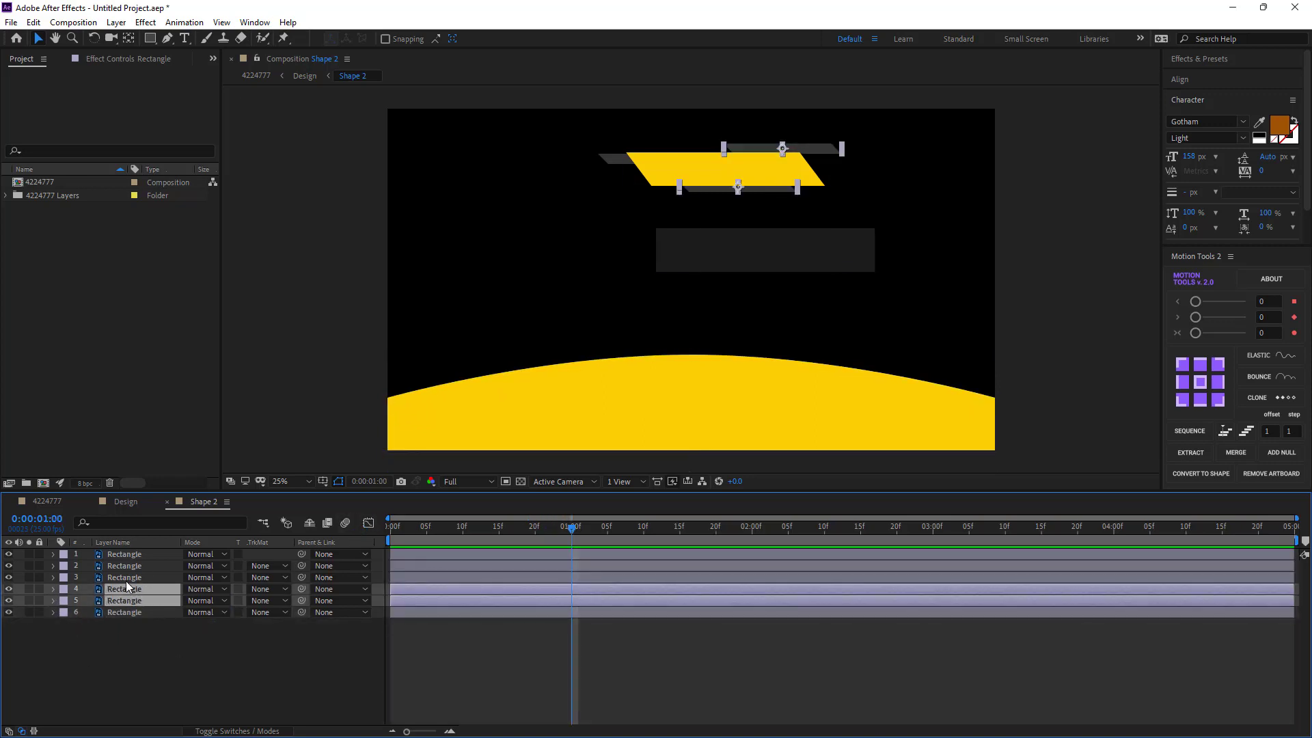
left_click(124, 576, "shift")
left_click(125, 567, "shift")
left_click(567, 554, "shift")
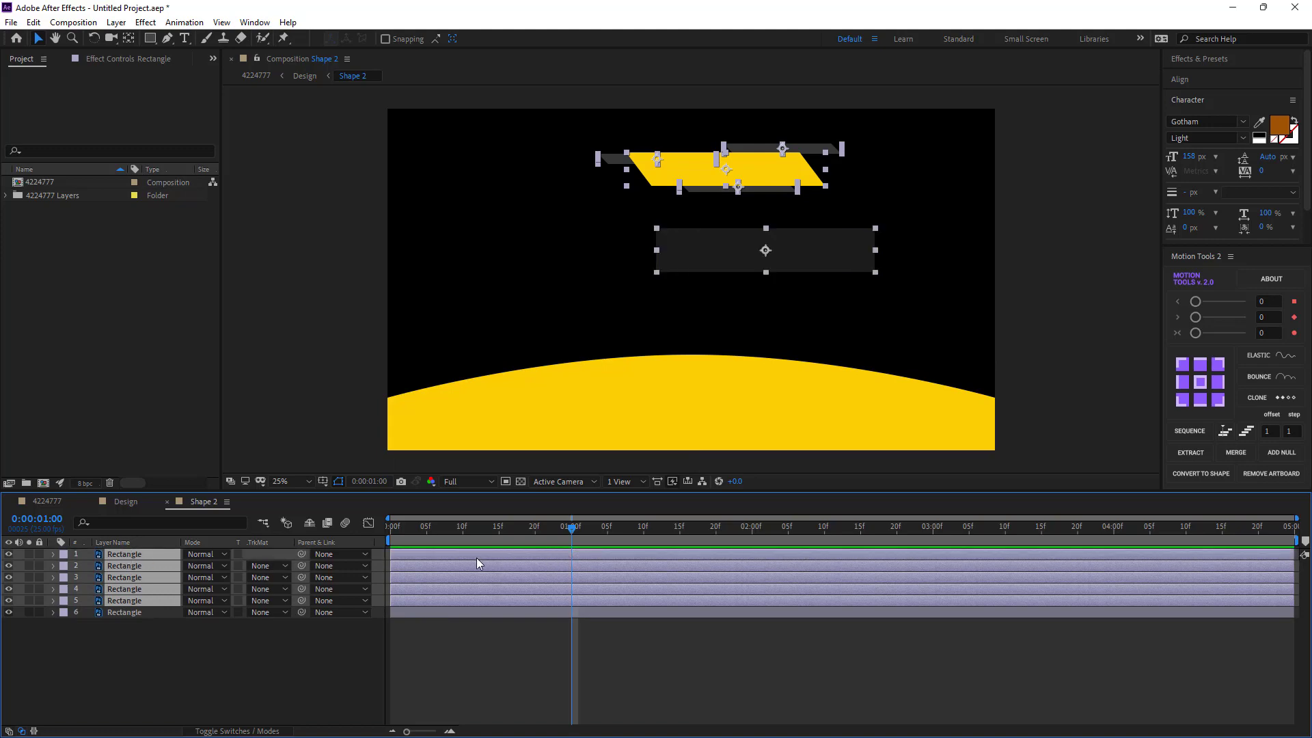
key("s")
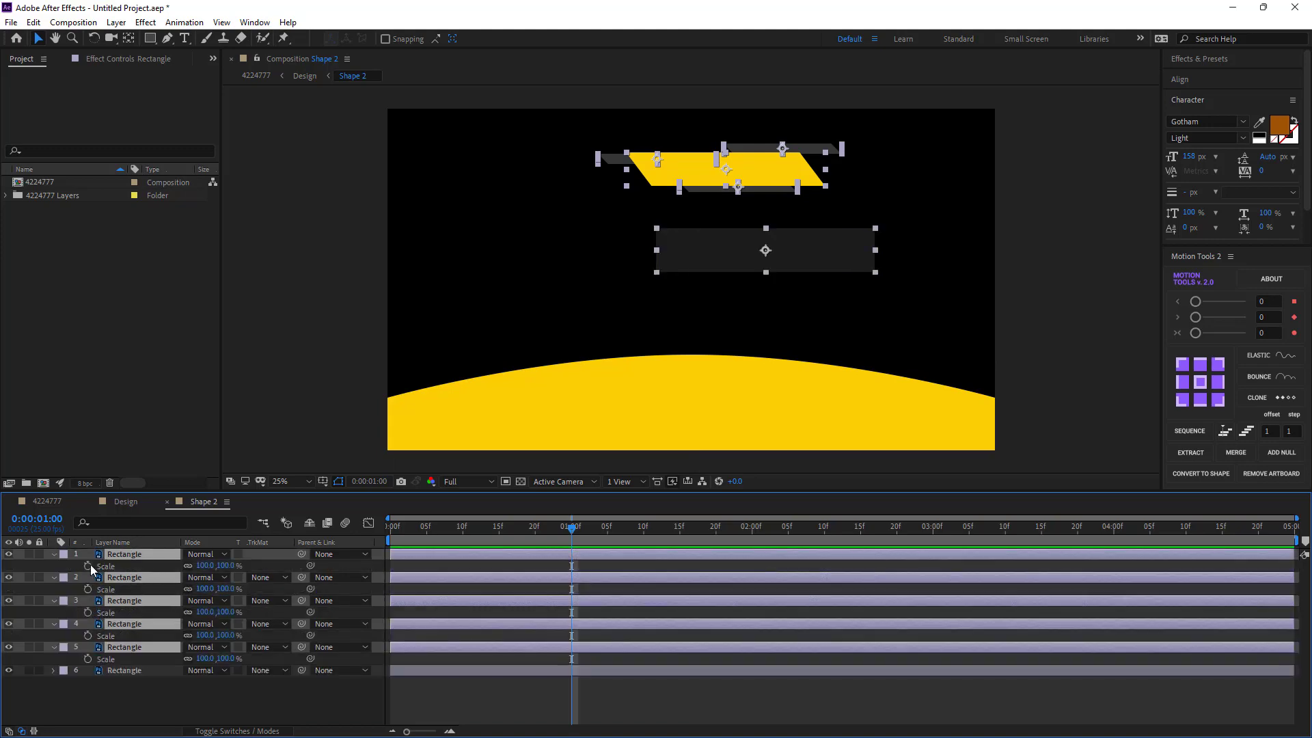
left_click(89, 566)
left_click_drag(531, 537, 296, 541)
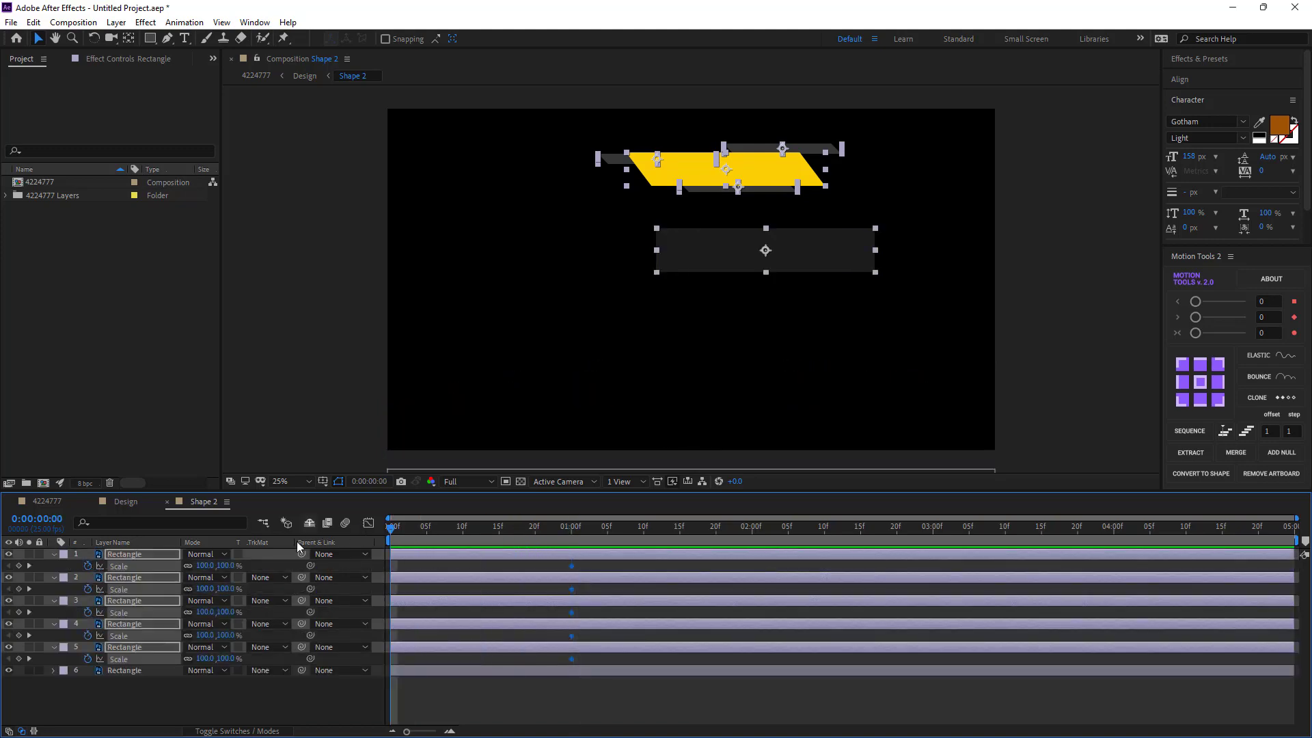
left_click(209, 566)
key("Return")
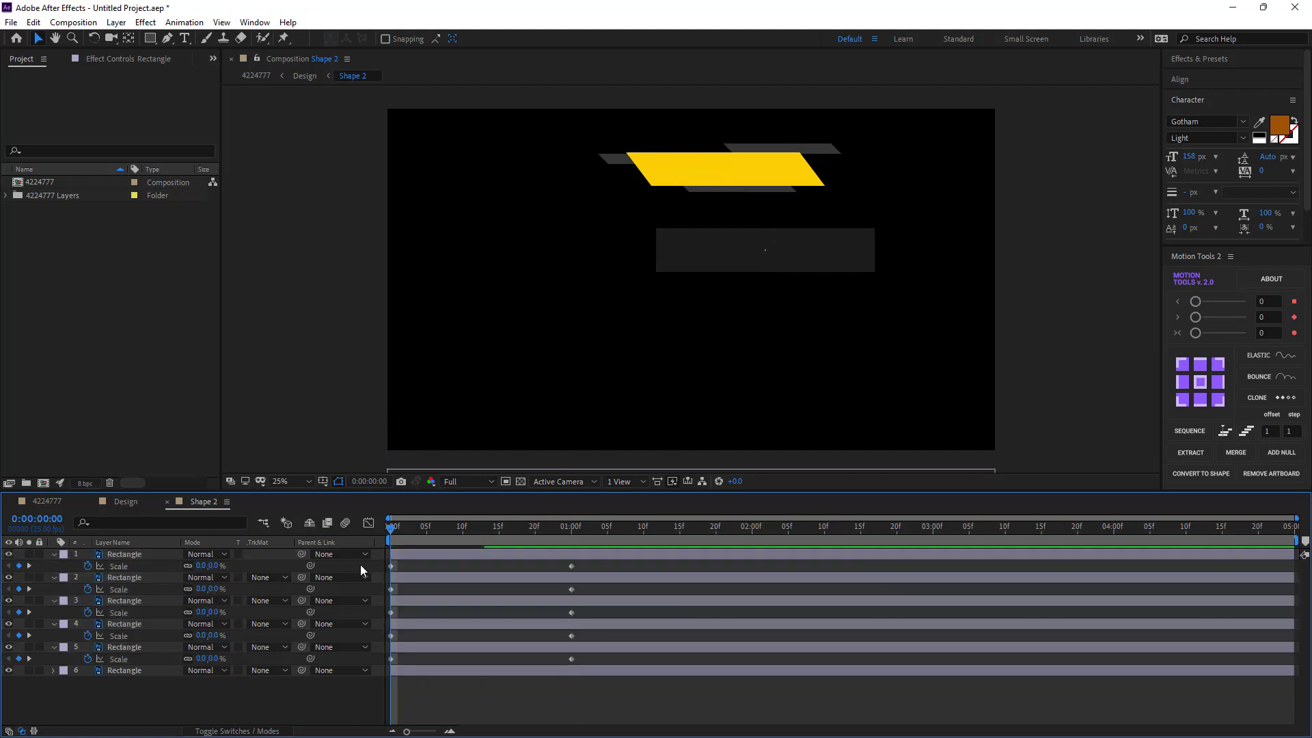
- Easy Ease the Scale keyframes, lengthen the bezier influence in the Graph Editor, and preview
mouse_move(605, 568)
left_mouse_down()
mouse_move(350, 665)
mouse_move(387, 661)
left_mouse_up()
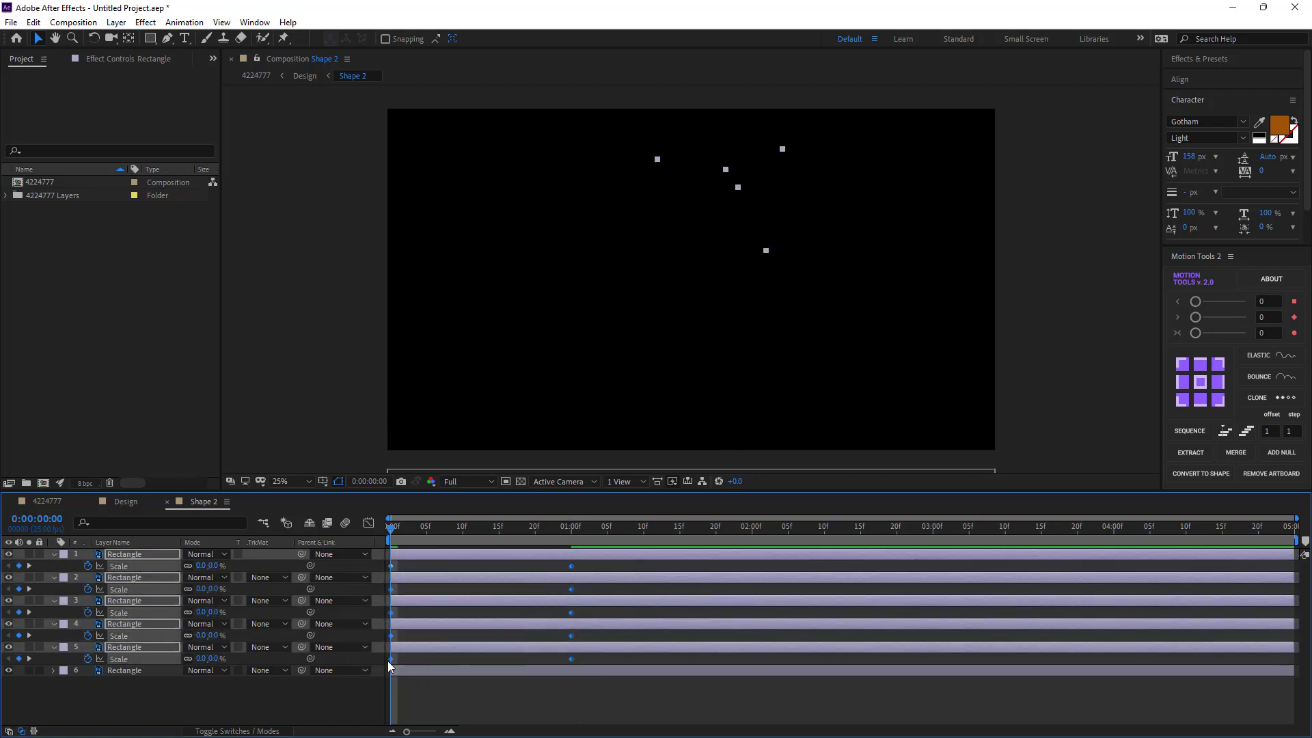
right_click(387, 660)
mouse_move(478, 650)
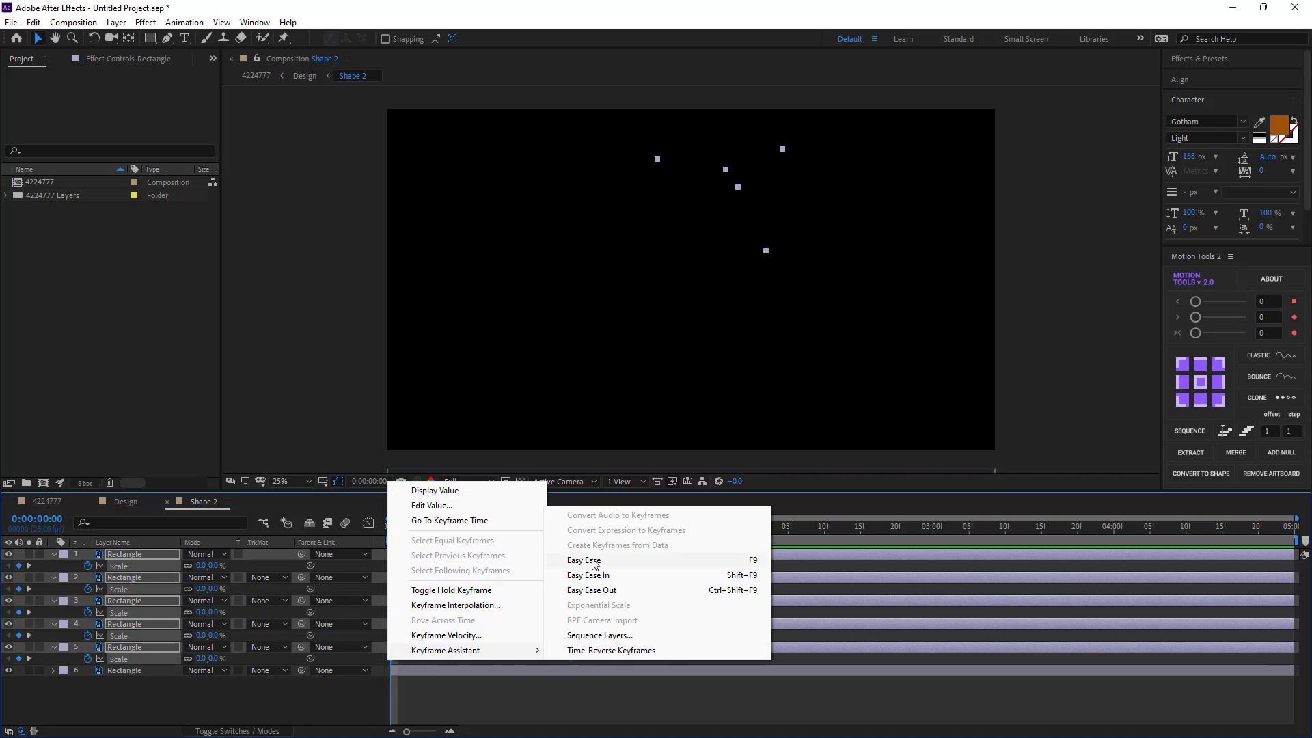
left_click(595, 565)
left_click(368, 523)
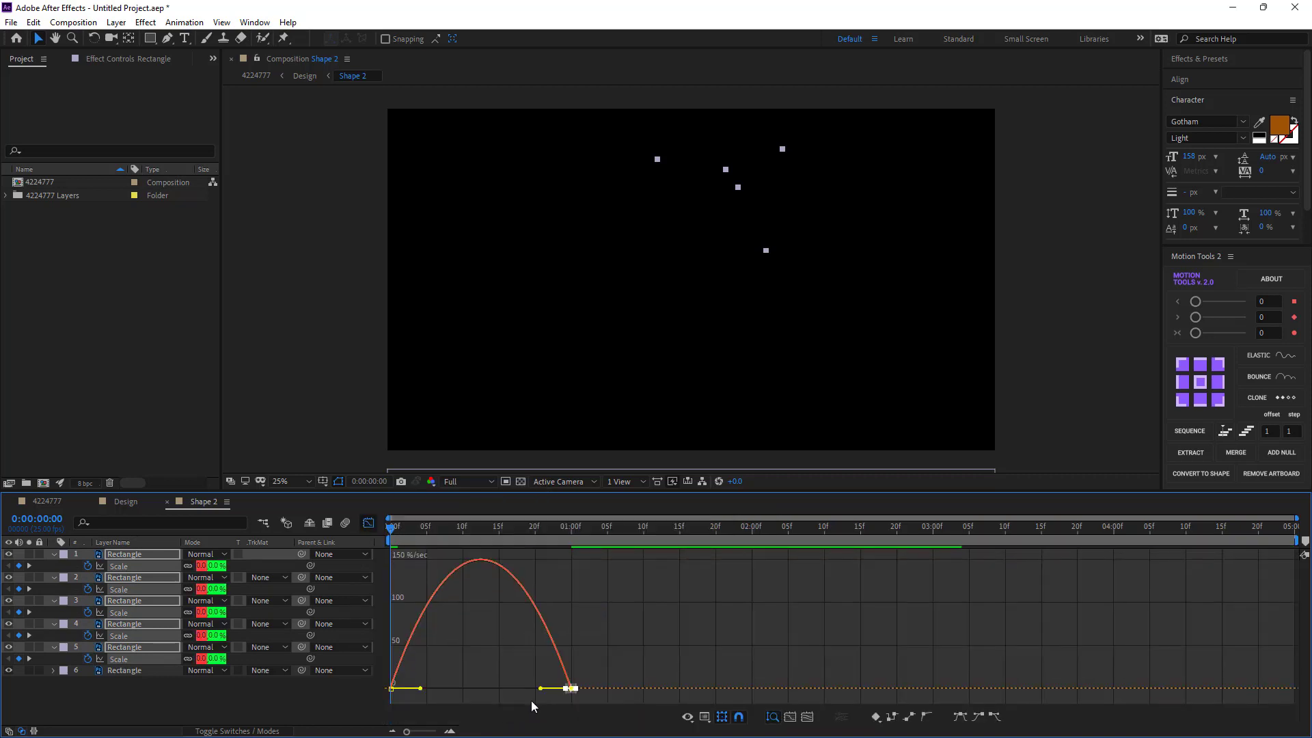
left_click_drag(541, 689, 495, 690)
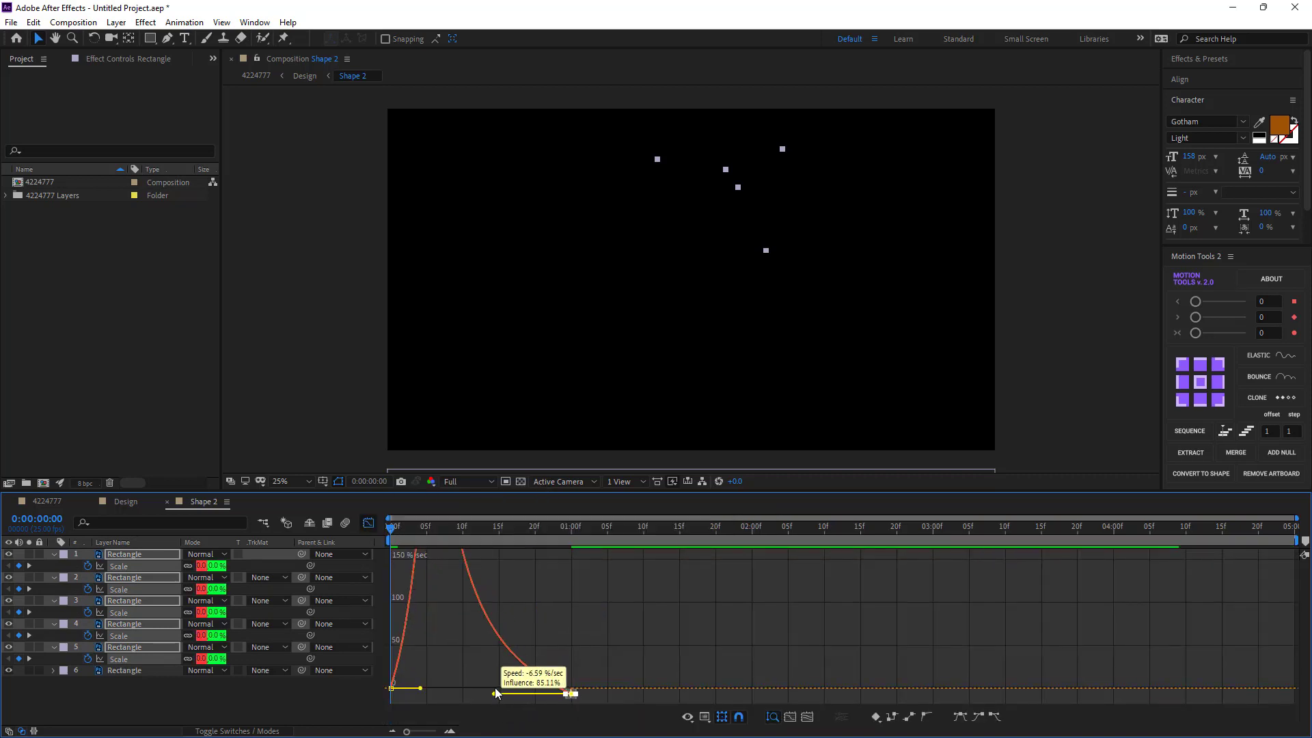
mouse_move(454, 650)
left_mouse_down()
mouse_move(387, 702)
mouse_move(456, 690)
left_mouse_up()
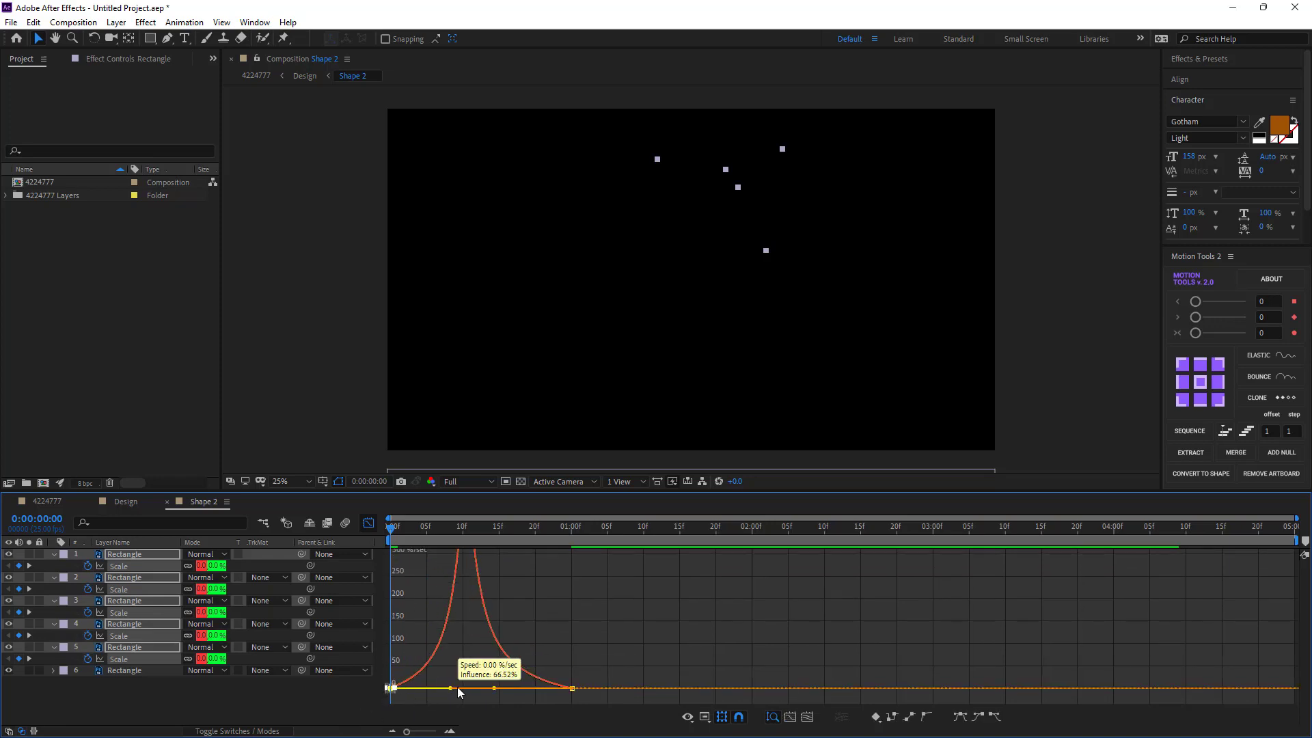
left_click(368, 523)
left_click(301, 711)
key("space")
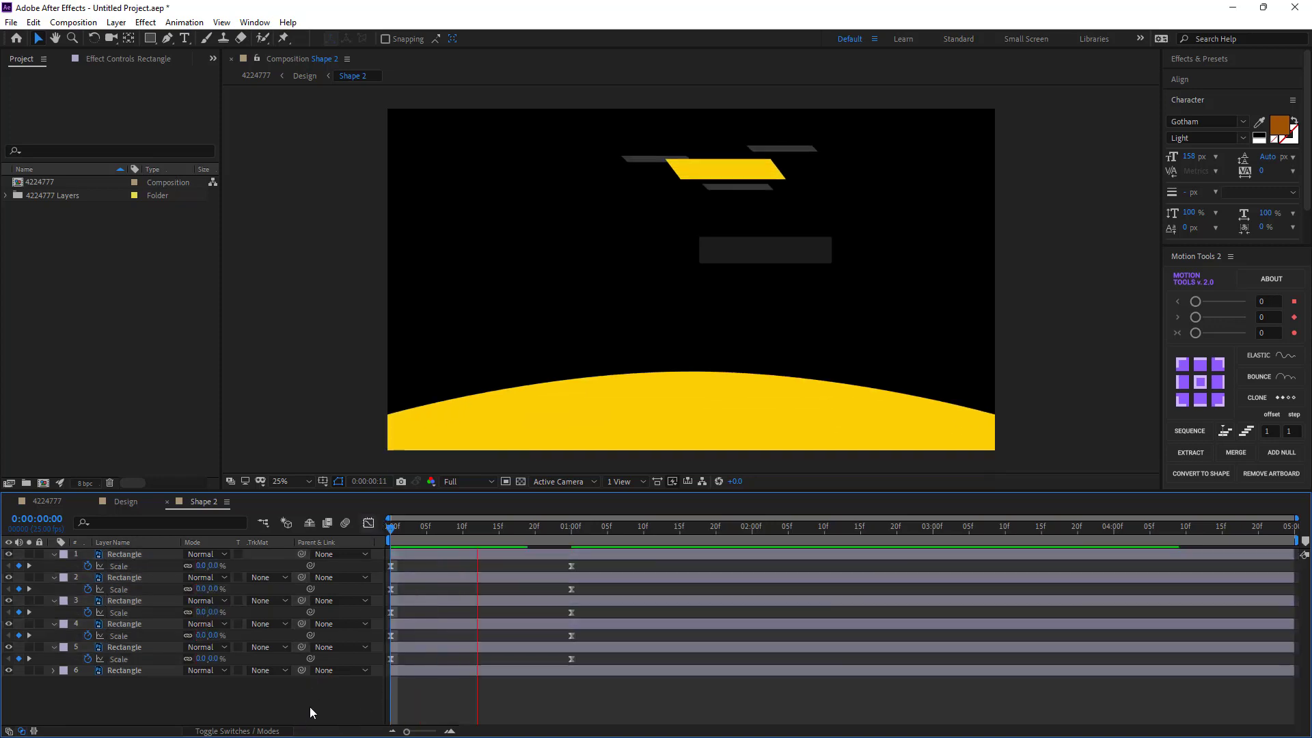
- Apply Motion Tools Sequence to rectangle layers 1–5 and preview the staggered pop-in
left_click(575, 543)
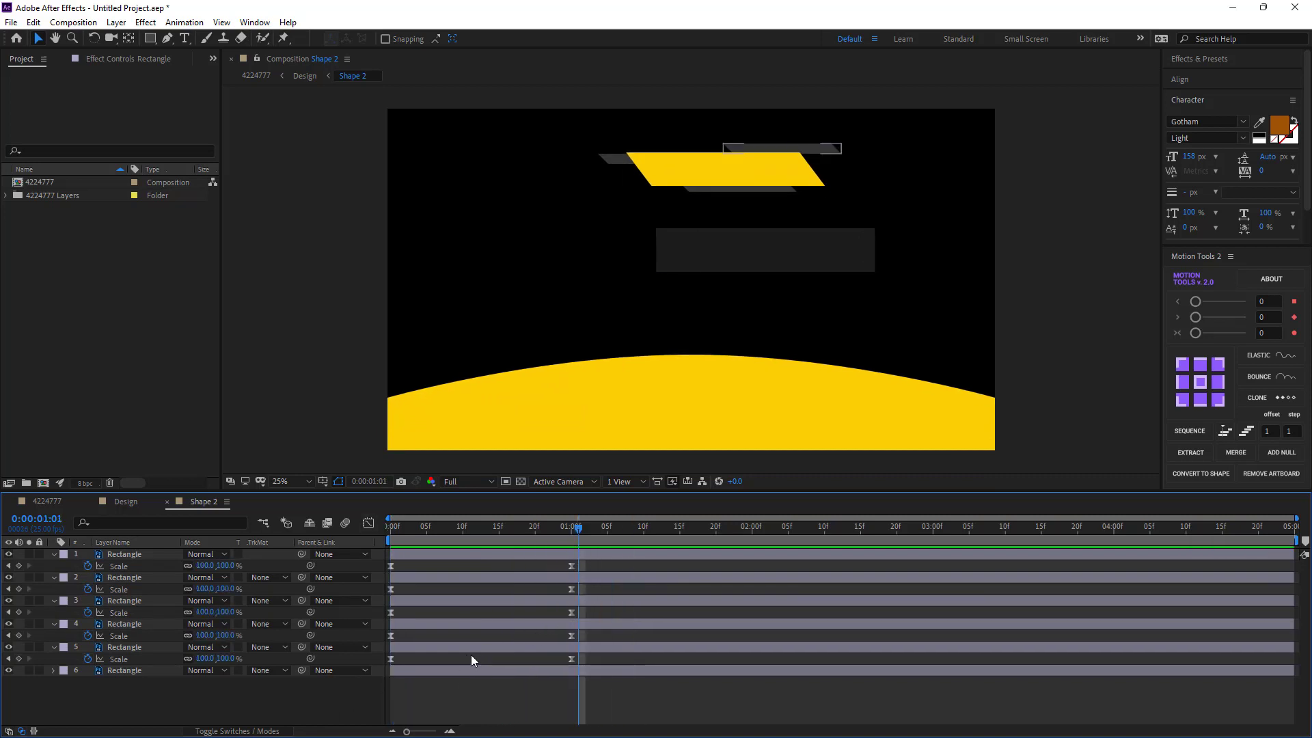
left_click(445, 647)
left_click(440, 623, "shift")
left_click(445, 601, "shift")
left_click(450, 577, "shift")
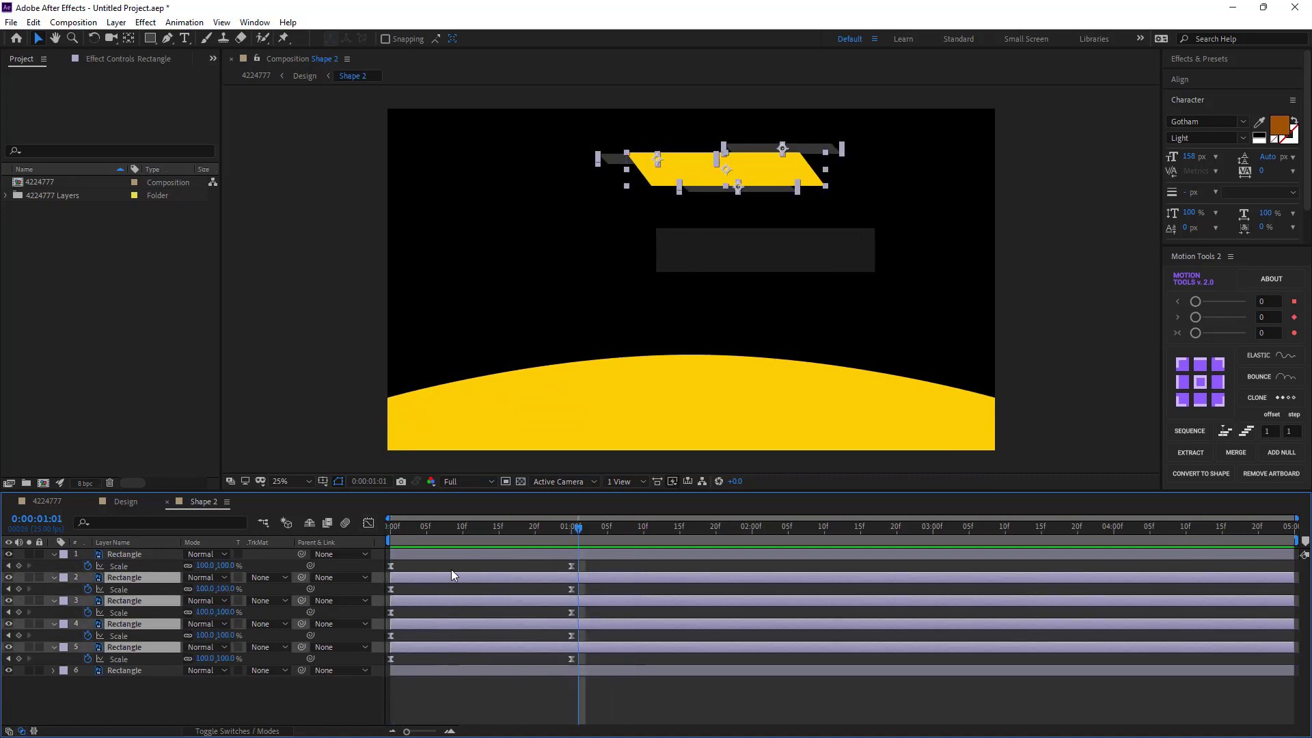
left_click(450, 555, "shift")
left_click(1193, 432)
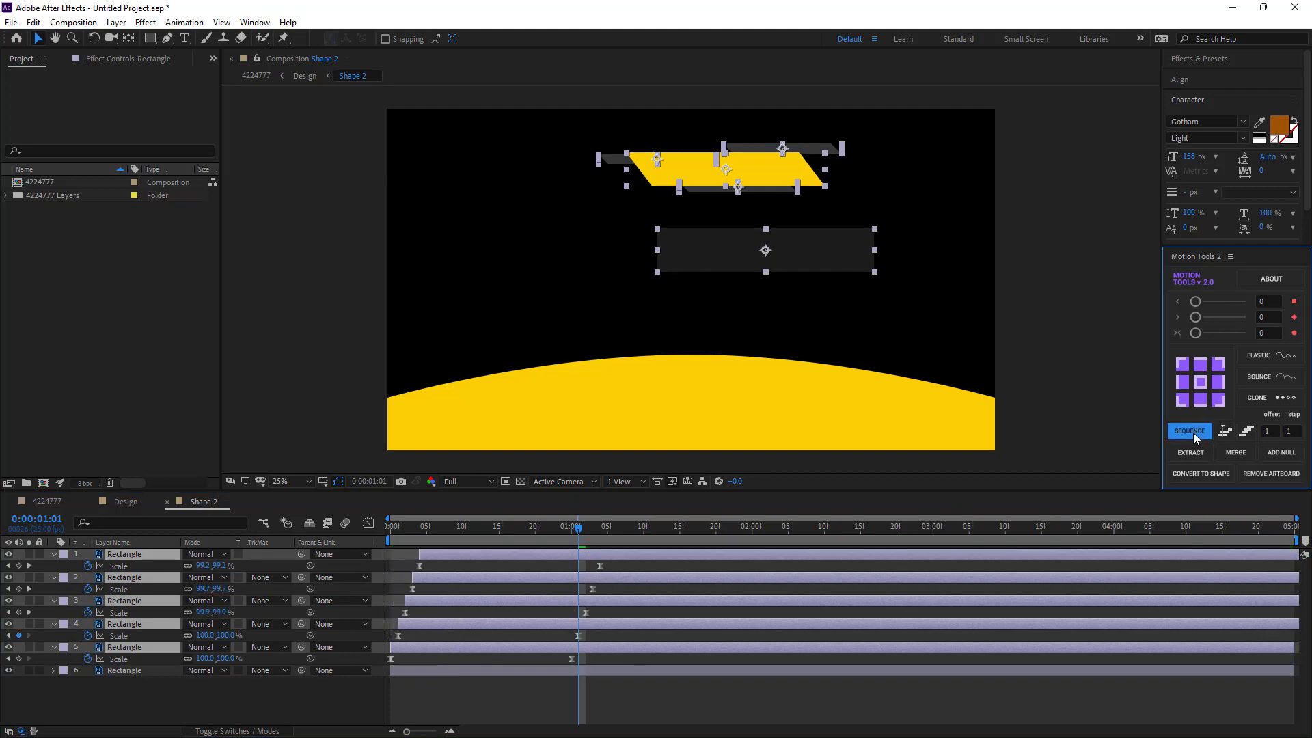
left_click(326, 697)
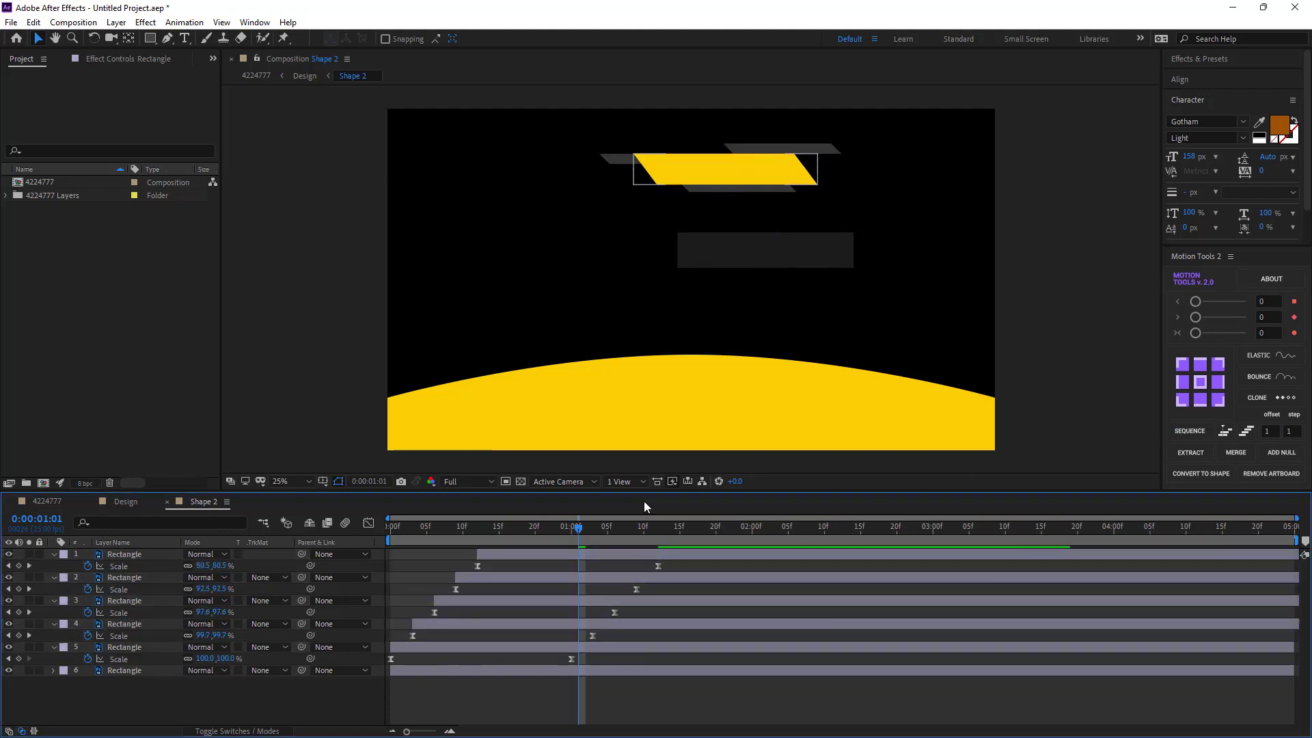
left_click_drag(578, 527, 312, 540)
key("space")
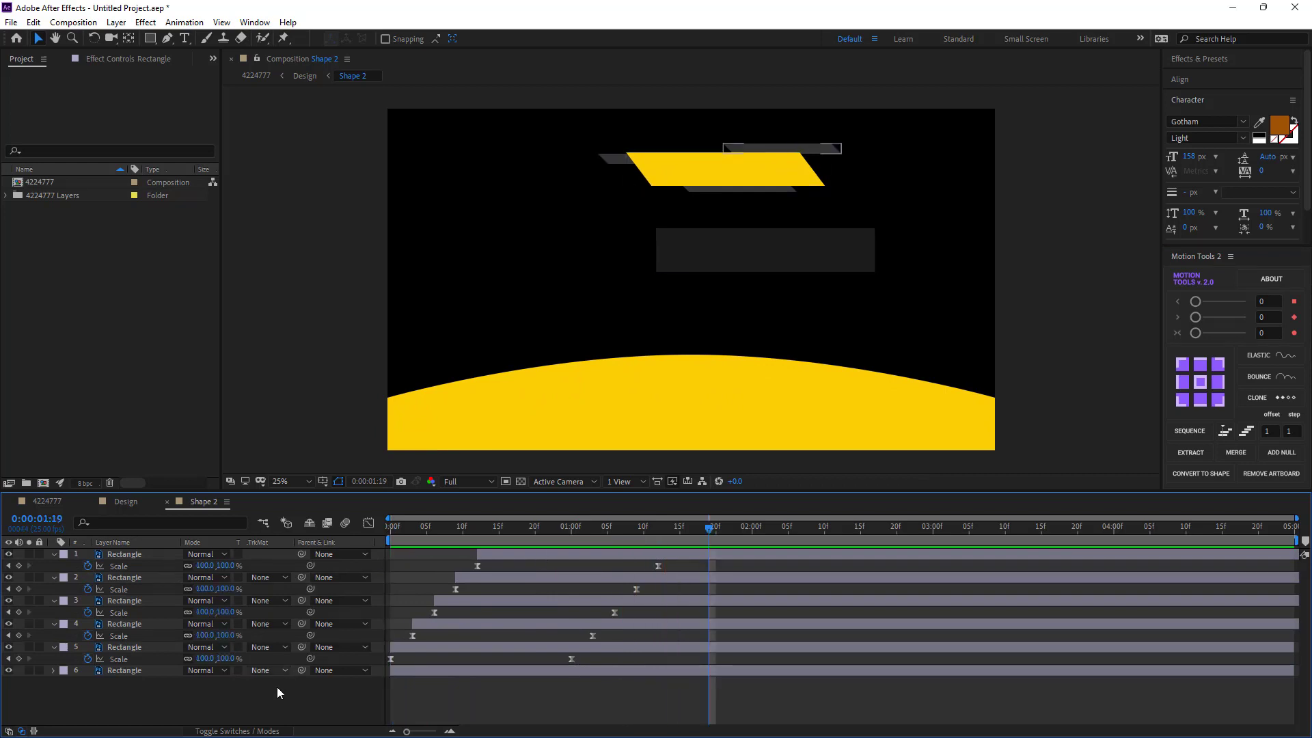
key("space")
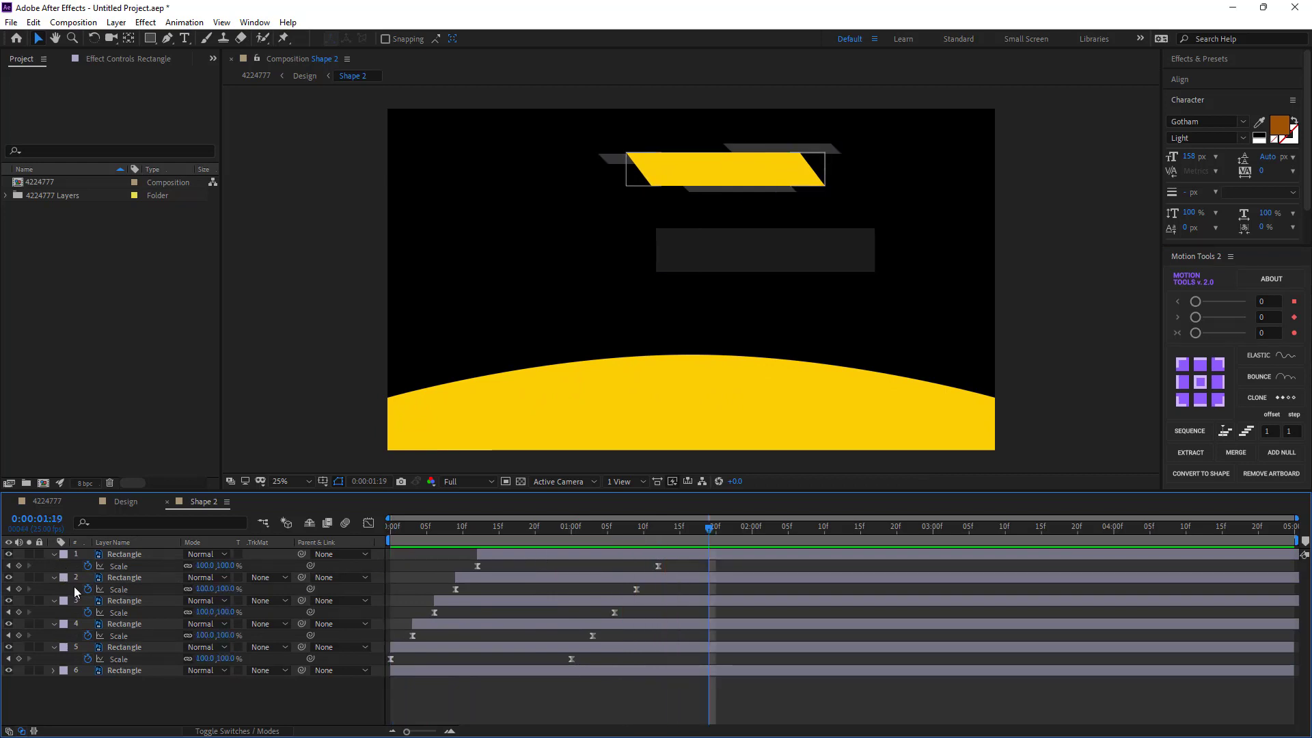
- Close the Shape 2 tab, locate the Shape 3 layer in Design, and open its precomp
key("u")
left_click(168, 502)
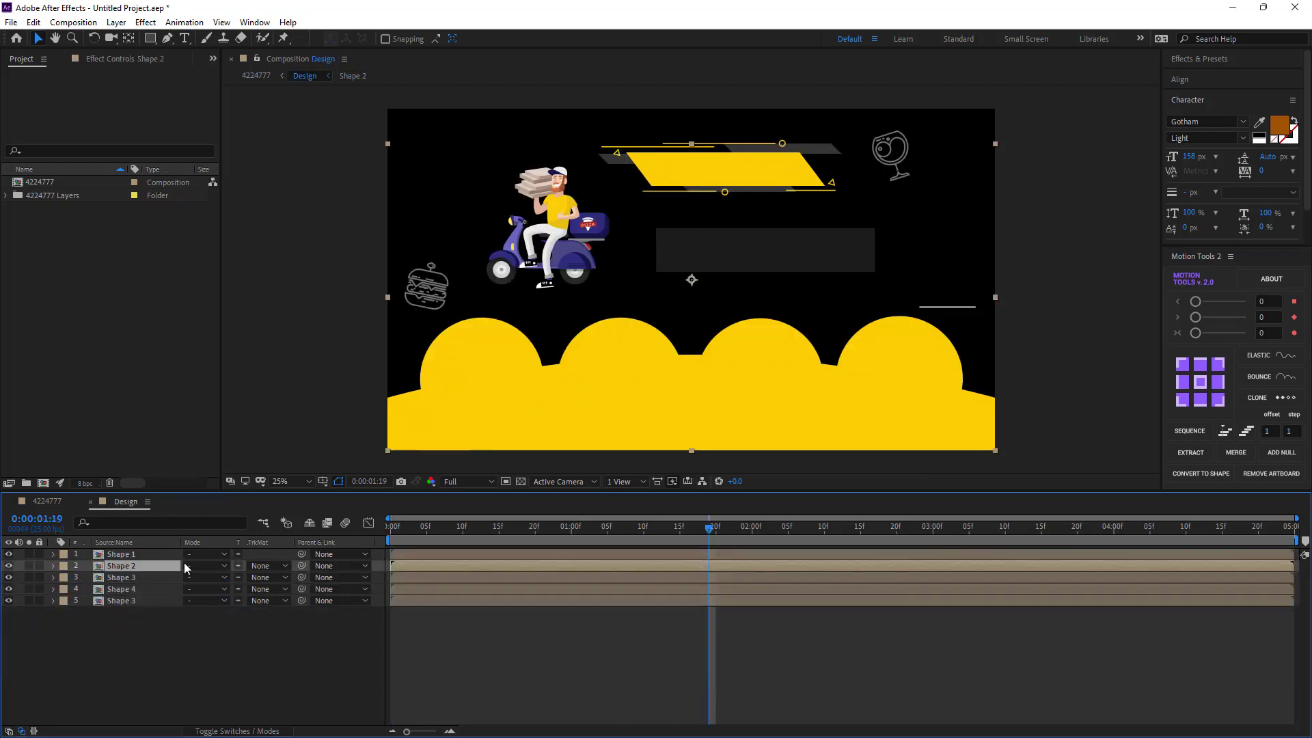
left_click(114, 579)
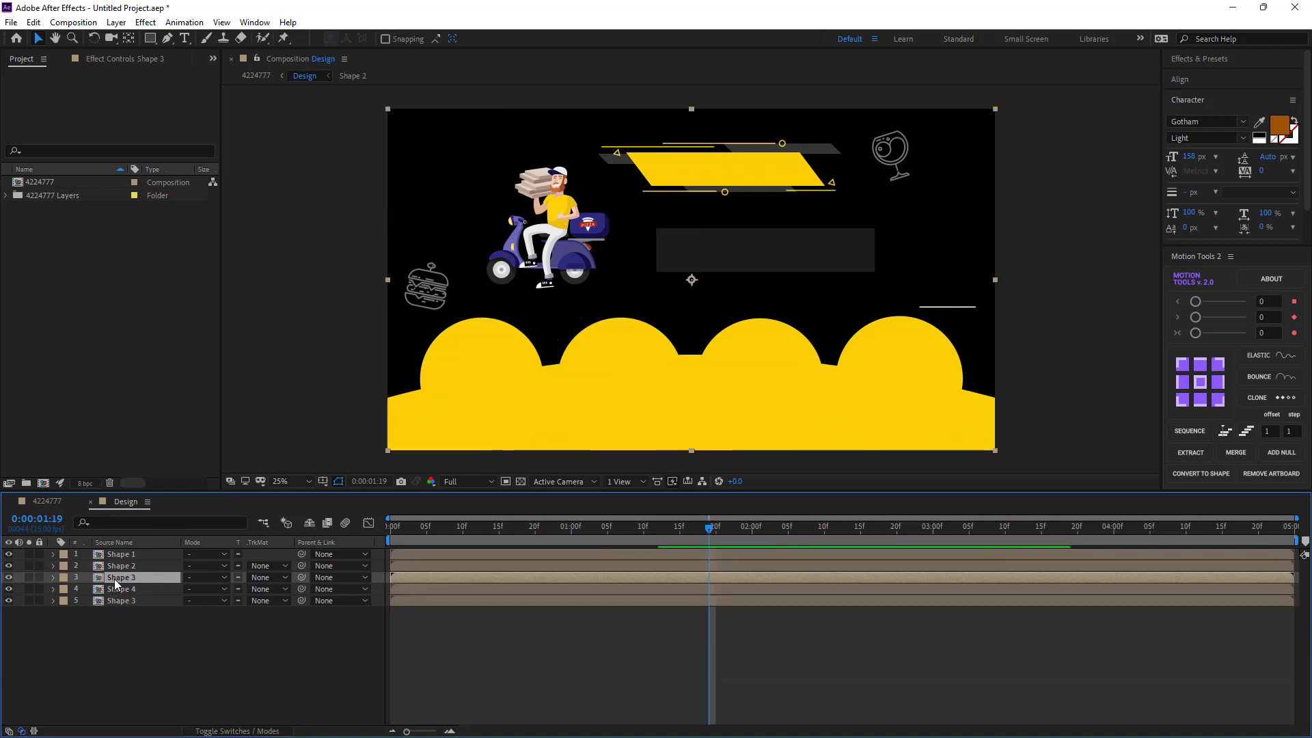
left_click(9, 577)
left_click(8, 577)
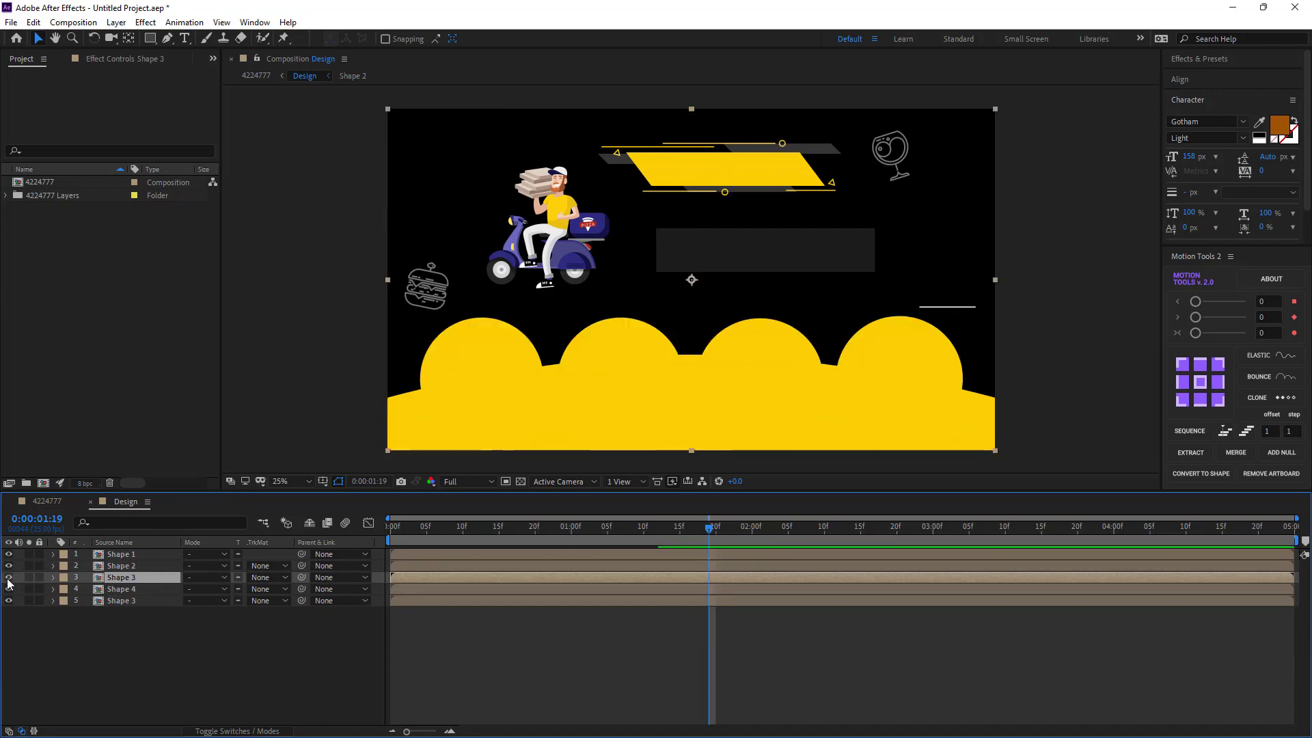
left_click(117, 656)
left_click(116, 581)
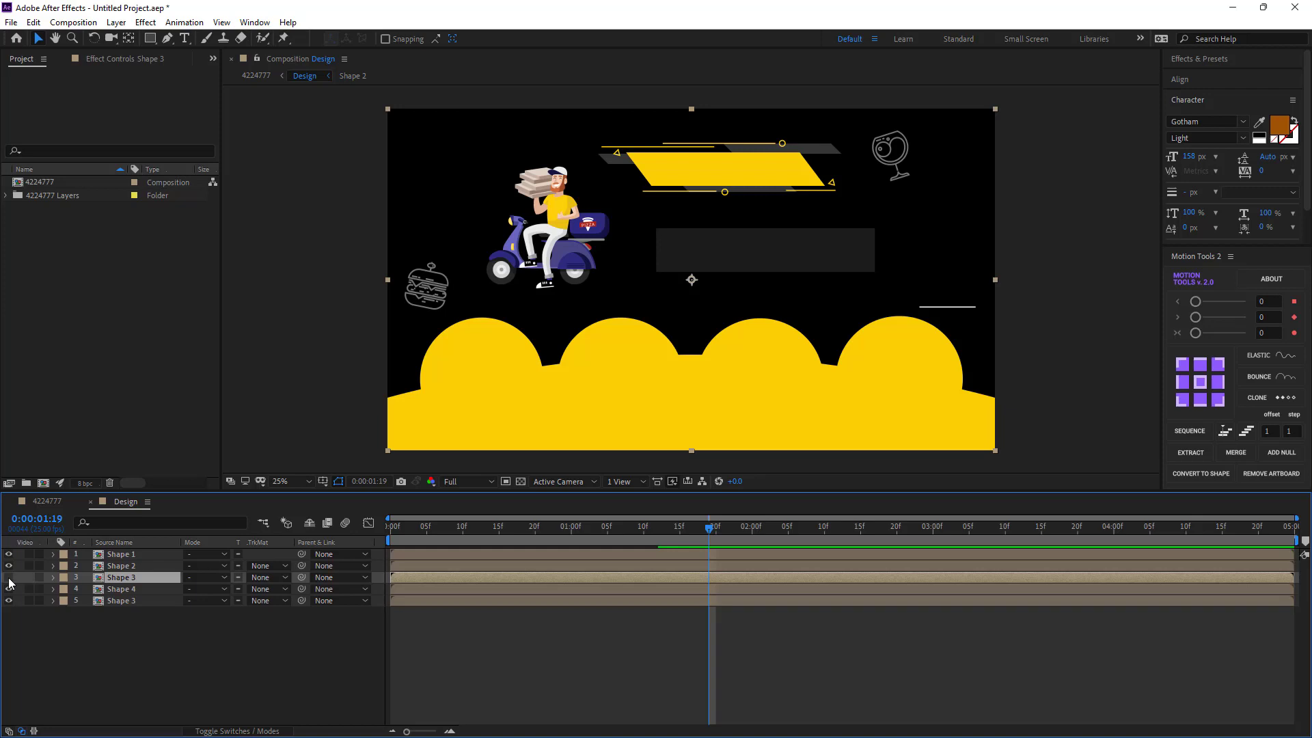
double_click(122, 577)
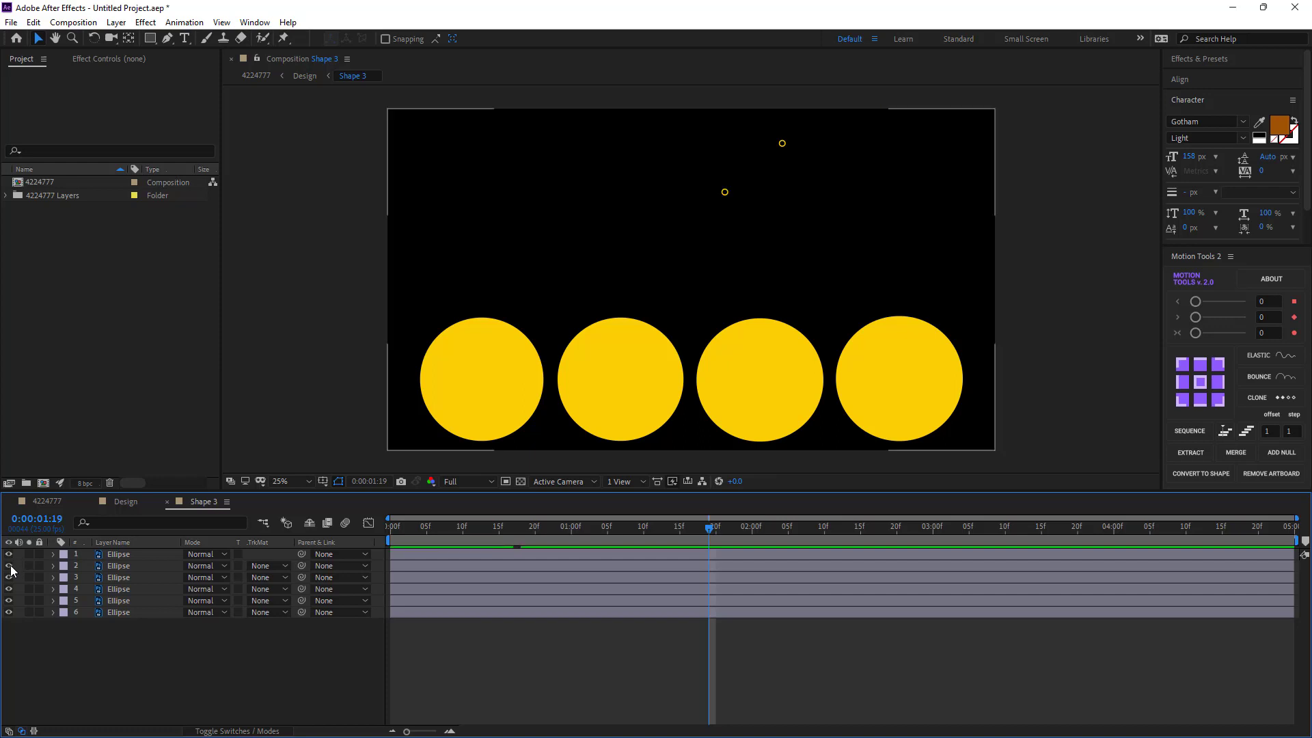
- Toggle the ellipse layers' visibility to identify which layer holds each circle
left_click(9, 589)
left_click(9, 589)
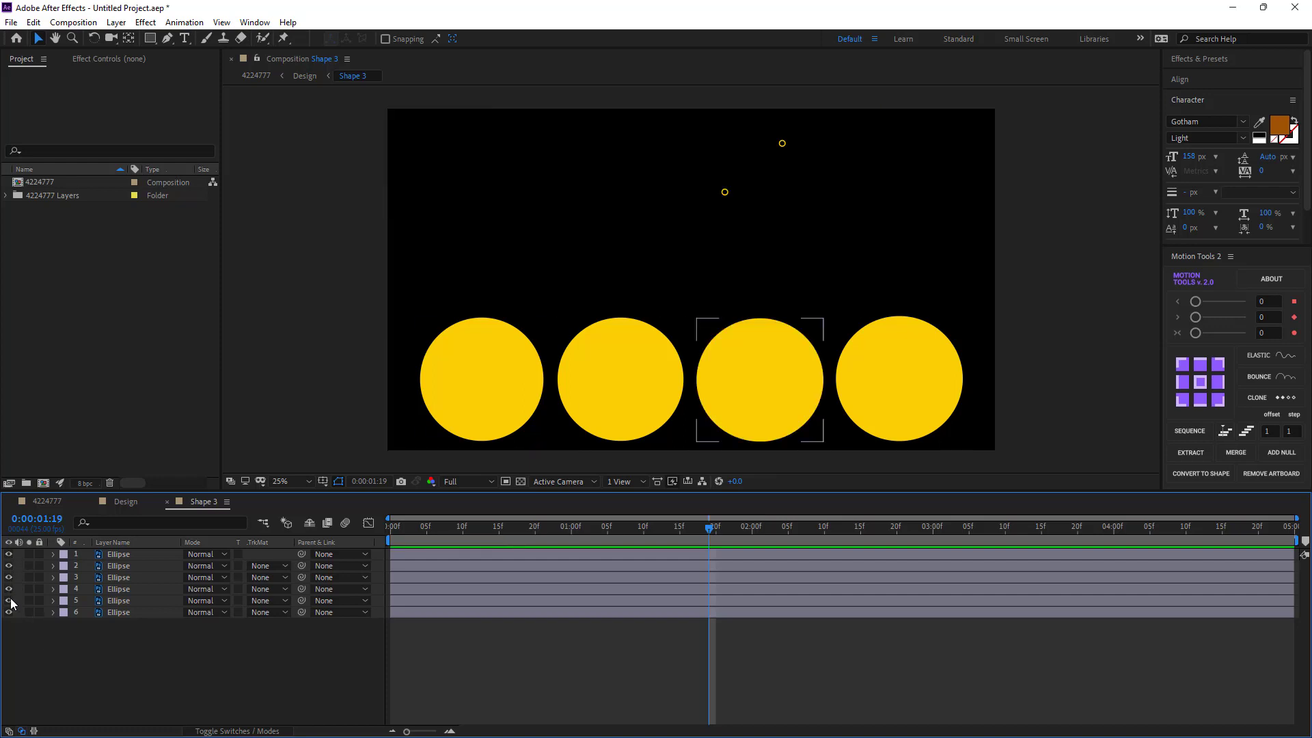
left_click(9, 601)
left_click(9, 601)
left_click(10, 616)
left_click(11, 616)
left_click(122, 612)
- Keyframe all six ellipses' Opacity at 100% at frame 15 and 0% at frame 0
left_click_drag(514, 533, 499, 533)
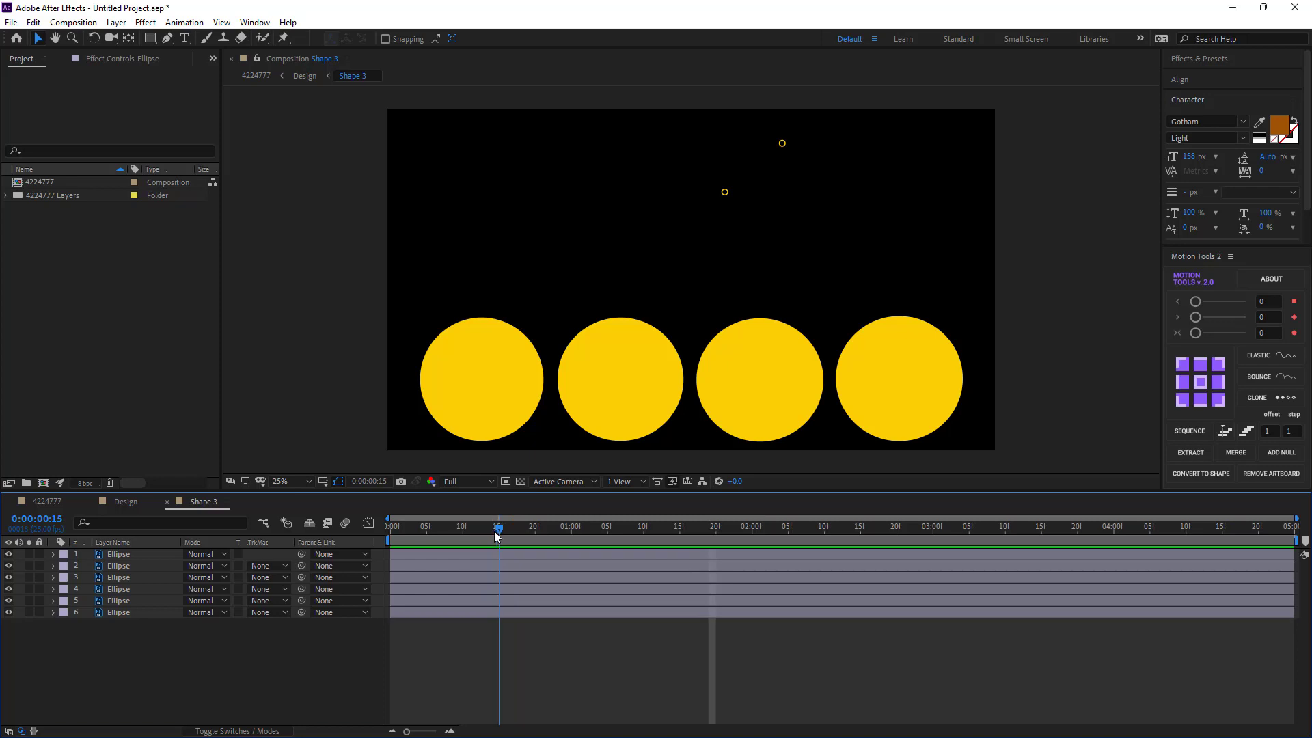
left_click_drag(134, 653, 101, 527)
key("t")
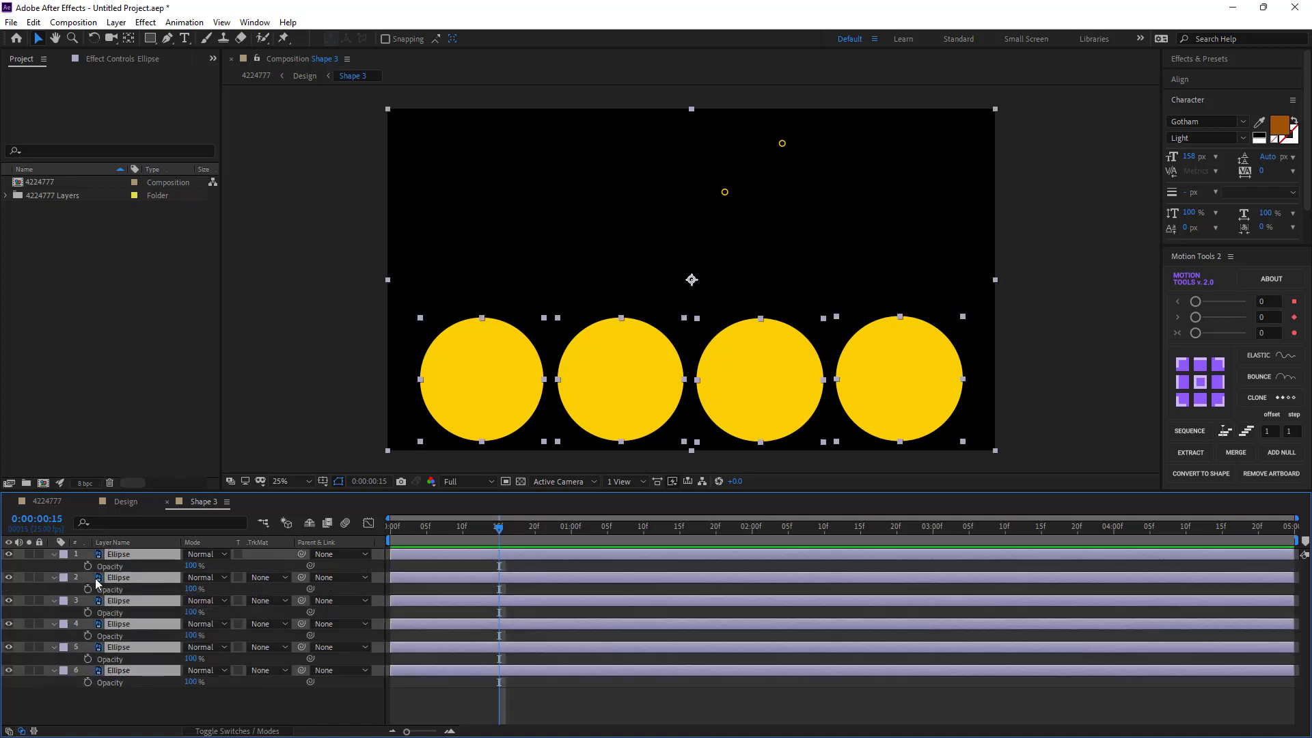
left_click(87, 566)
key("Home")
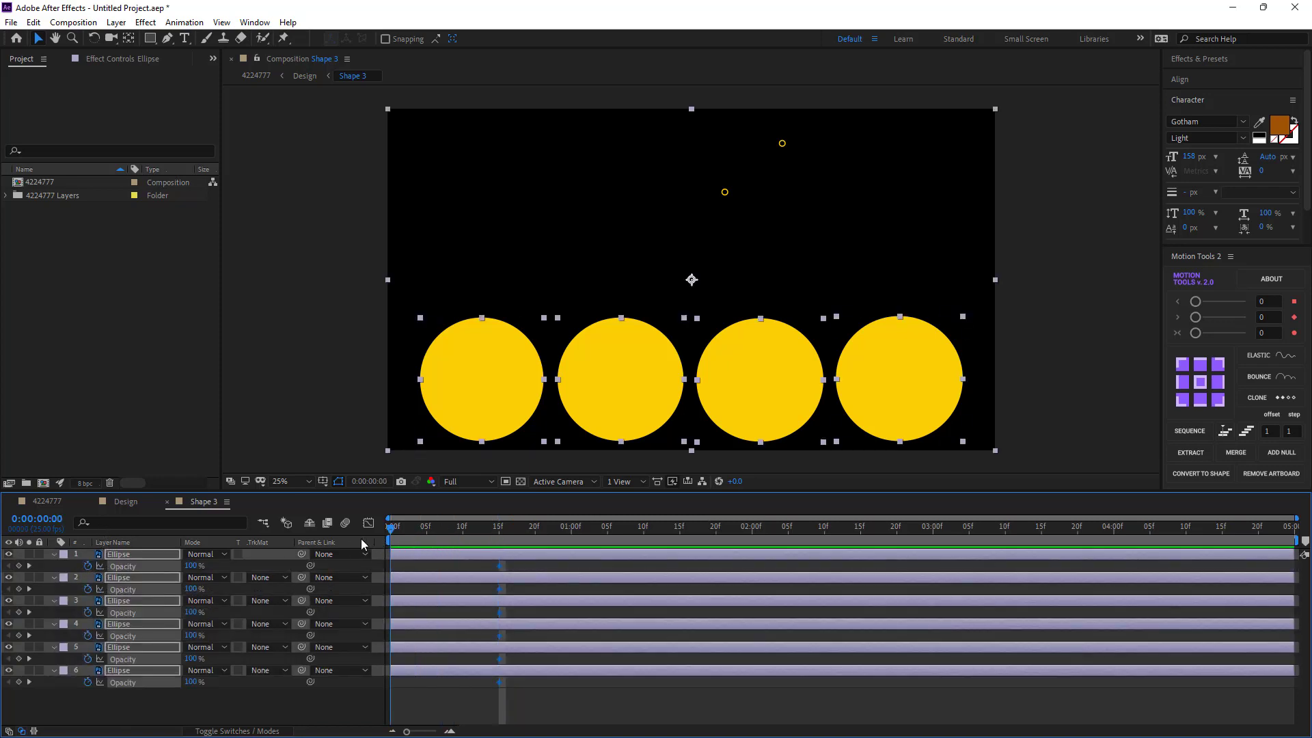
left_click_drag(191, 567, 72, 564)
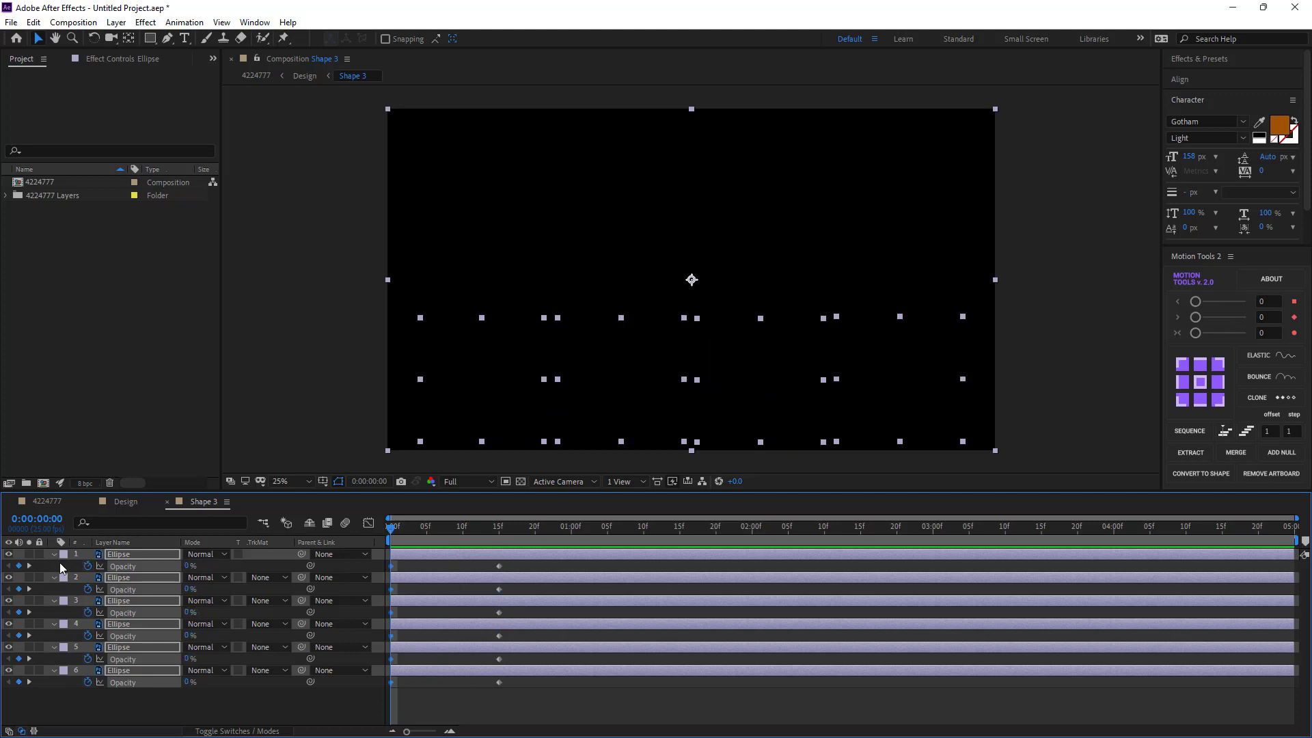
- Apply Easy Ease to the Opacity keyframes and reselect all six Ellipse layers
left_click_drag(510, 562, 383, 689)
right_click(391, 686)
mouse_move(444, 672)
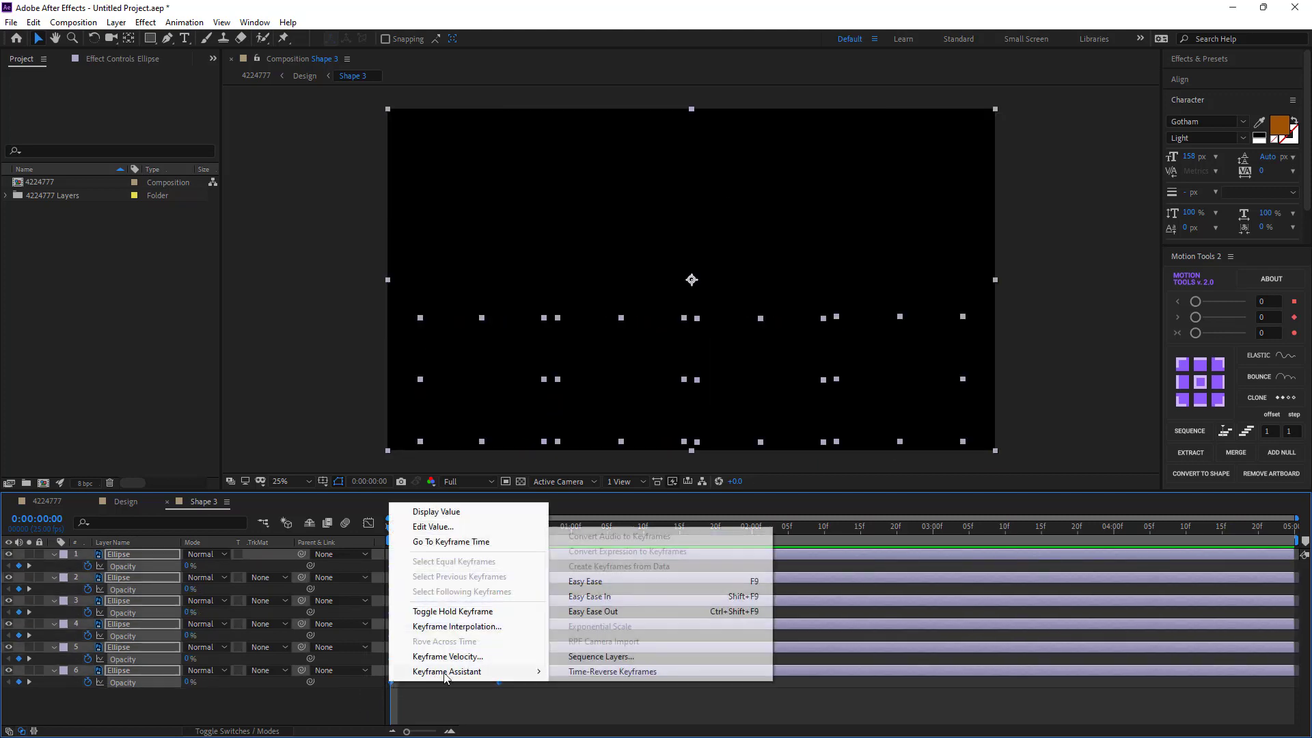
left_click(607, 585)
key("u")
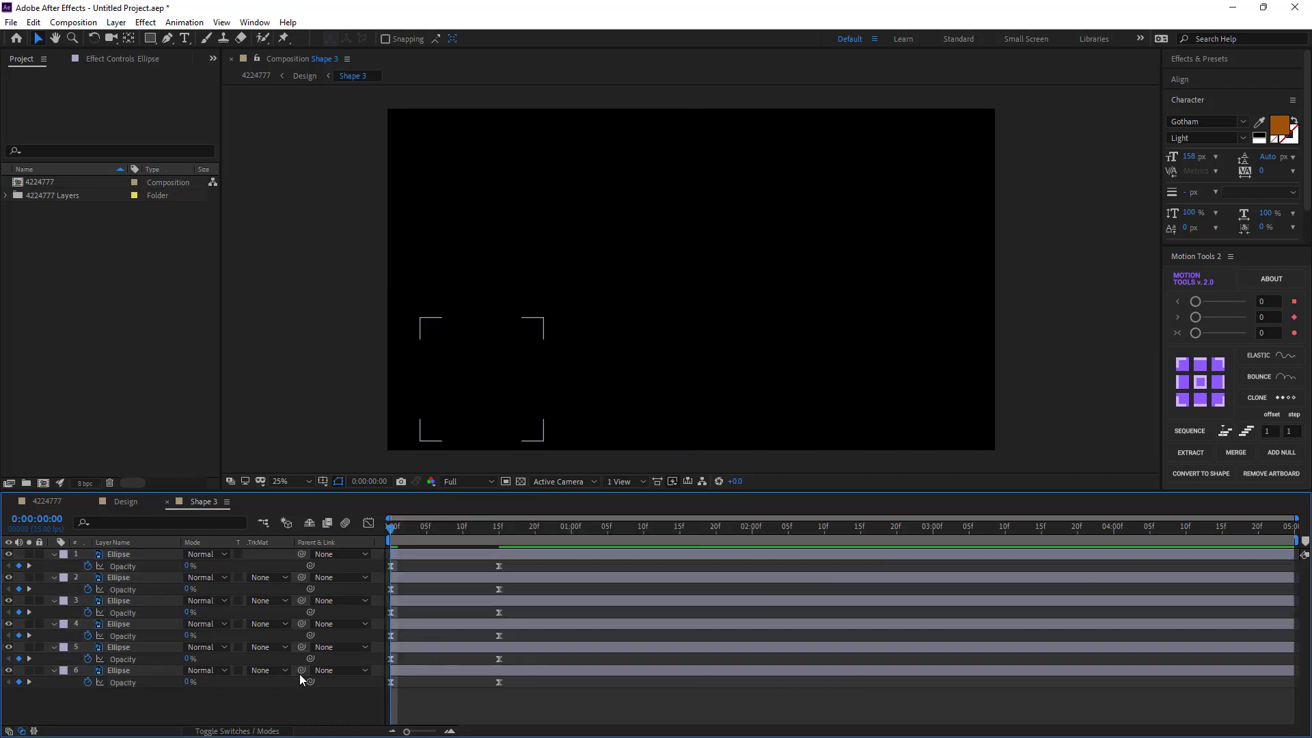
left_click(301, 675)
left_click_drag(179, 676, 109, 540)
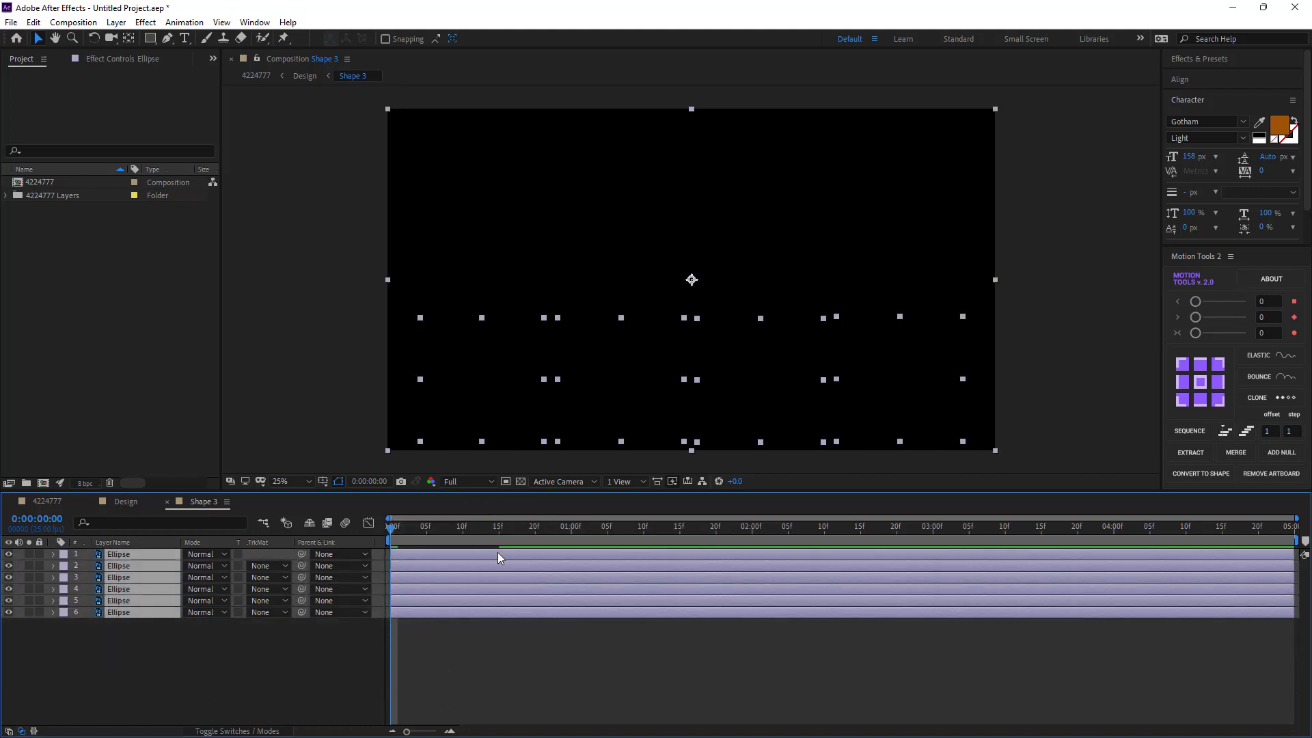
- Try a forward Motion Tools Sequence stagger on the ellipses, preview it, then undo it
left_click(1196, 432)
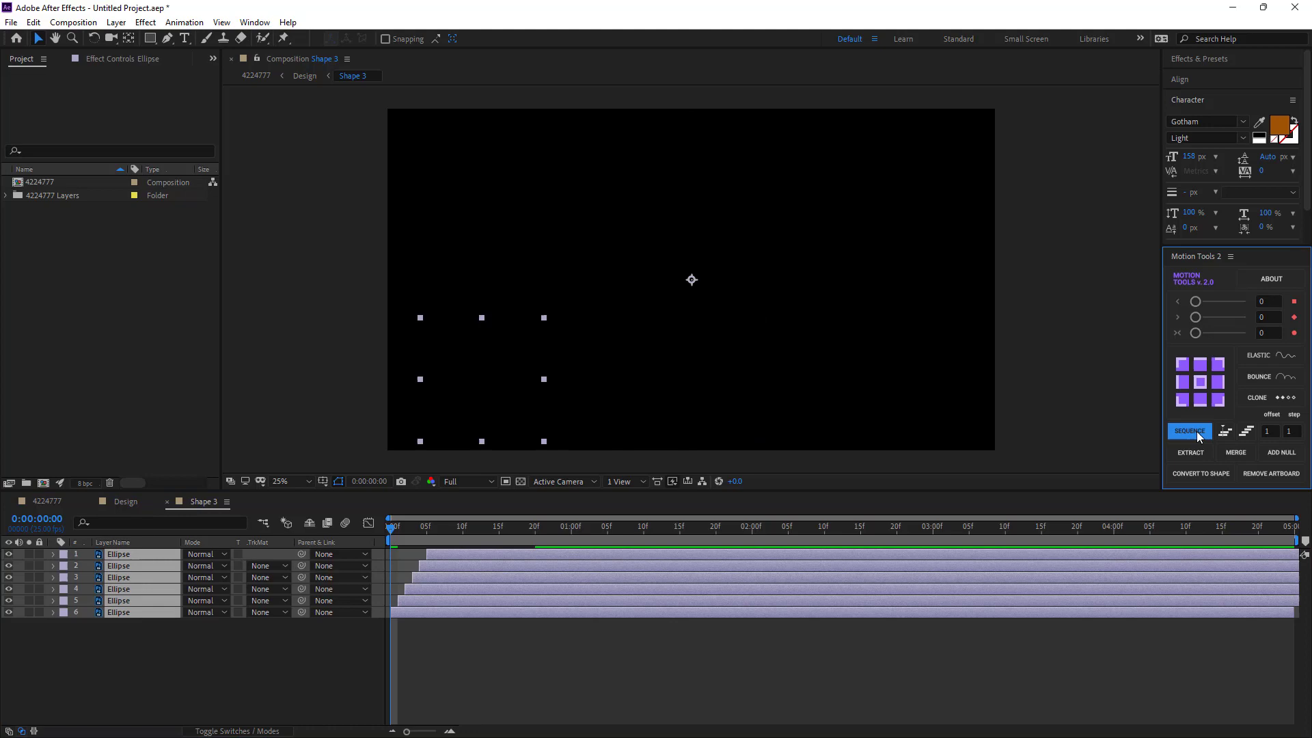
left_click(410, 634)
mouse_move(395, 532)
left_mouse_down()
mouse_move(477, 532)
mouse_move(541, 566)
mouse_move(383, 557)
left_mouse_up()
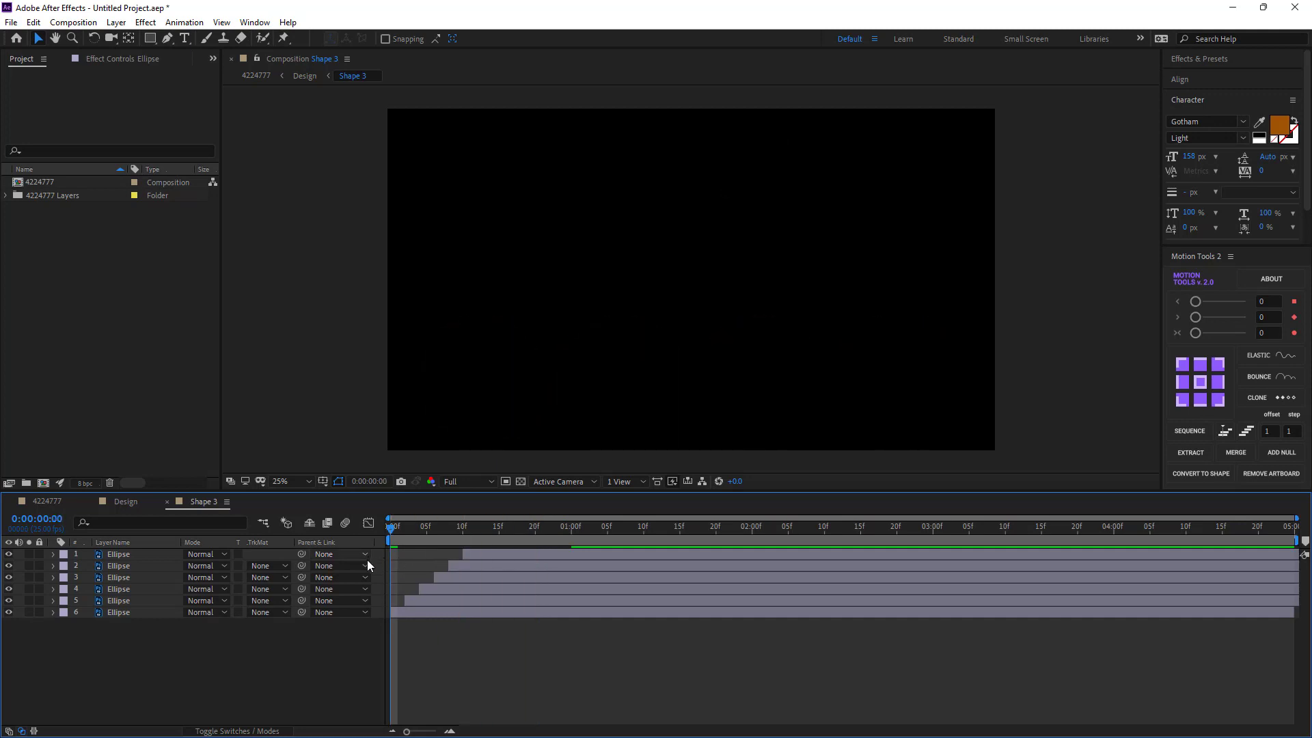
key("ctrl+a")
key("bracketleft")
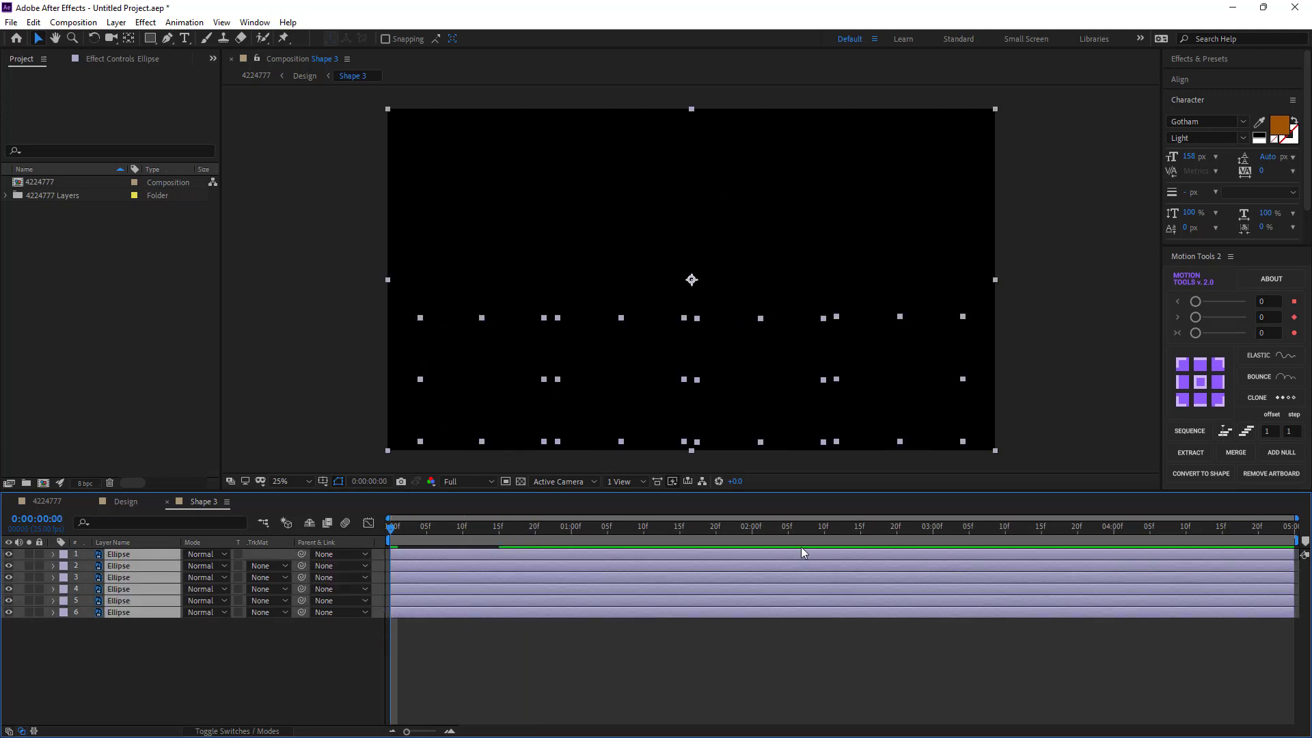
- Re-stagger the ellipses in reverse order so the top layer fades in first, then close Shape 3
left_click(1245, 432)
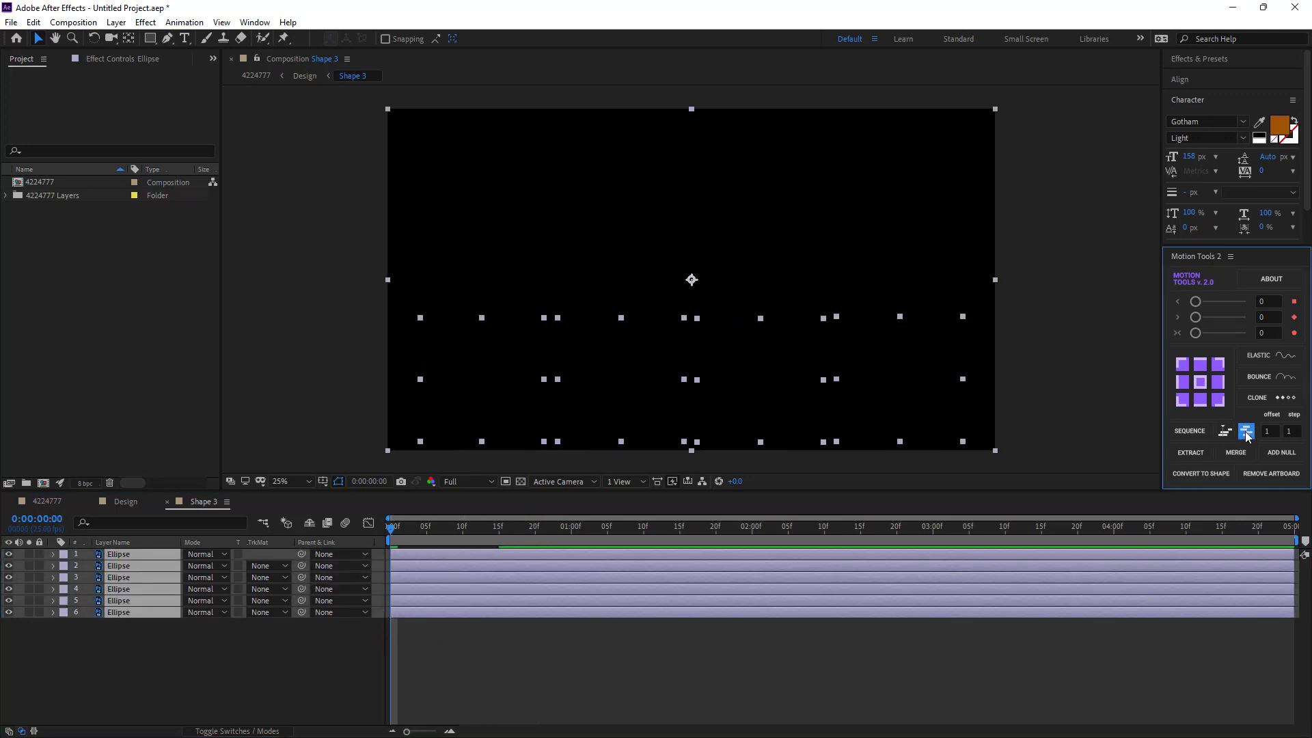
left_click(1193, 431)
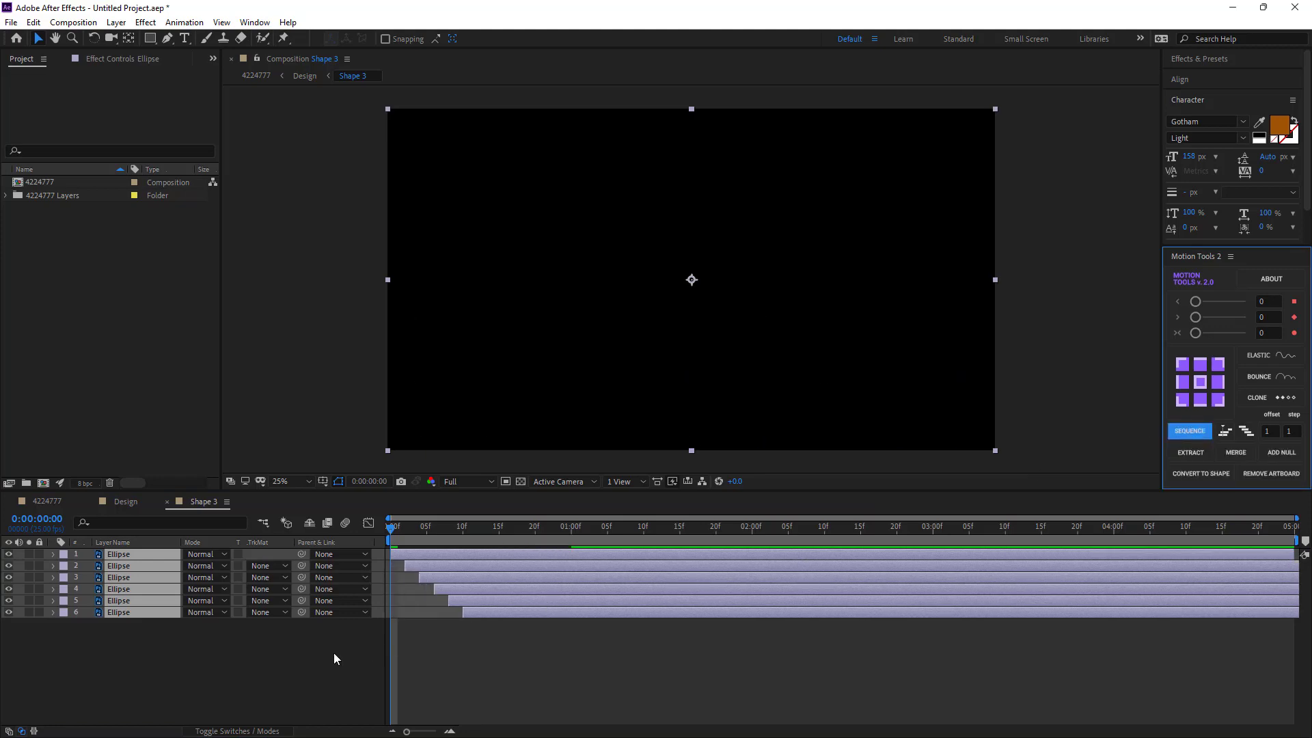
left_click(311, 653)
left_click_drag(394, 529, 585, 547)
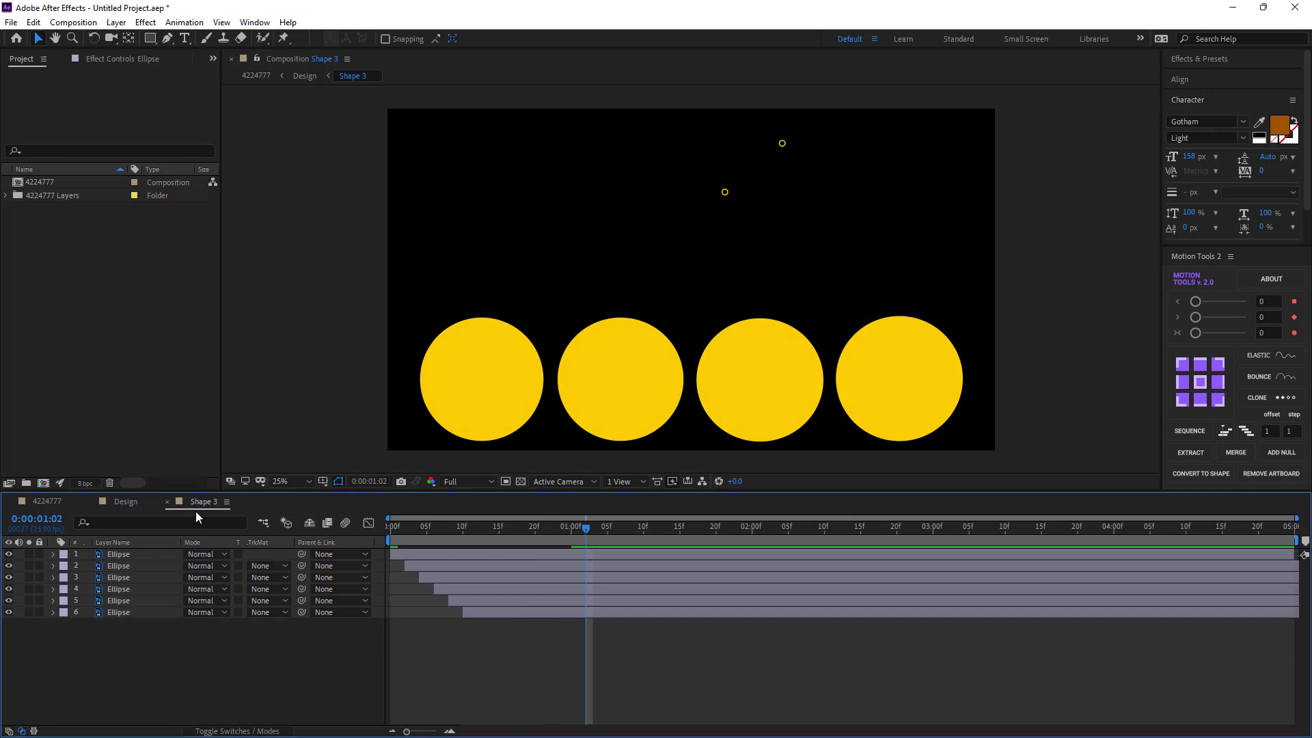
left_click(167, 501)
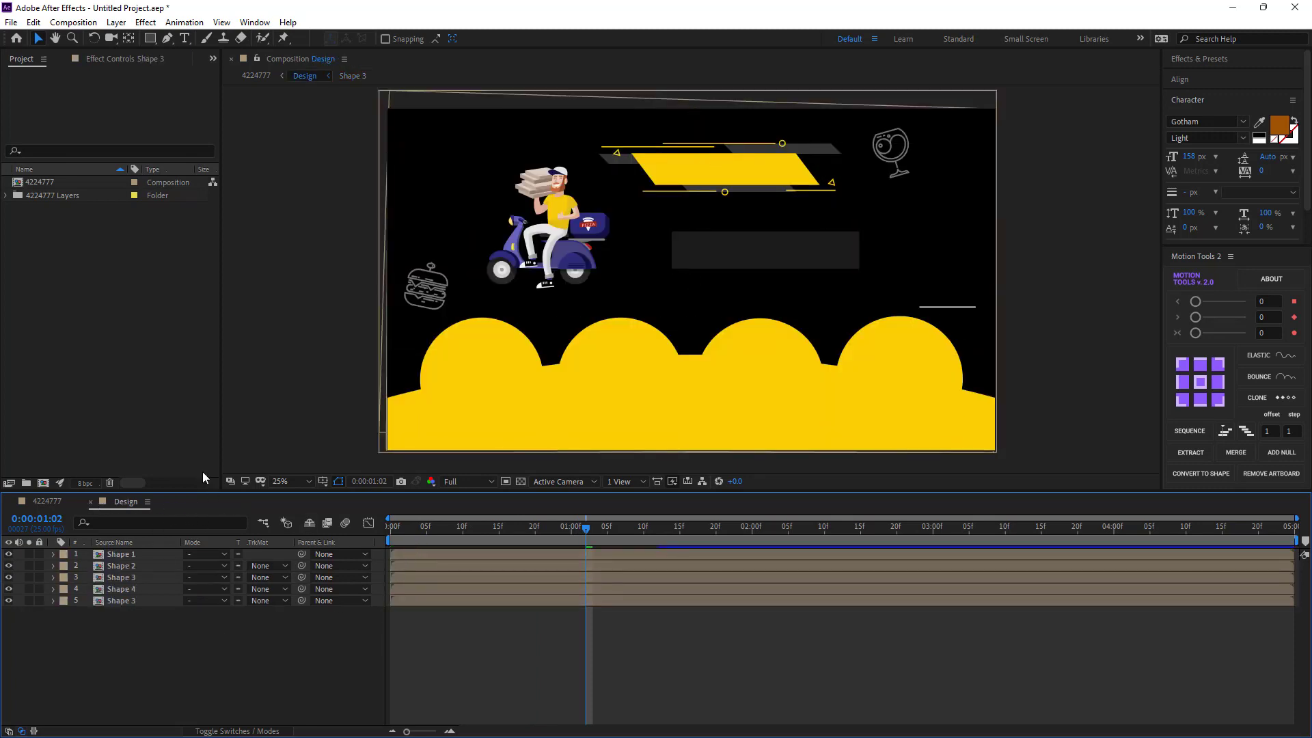
left_click(90, 502)
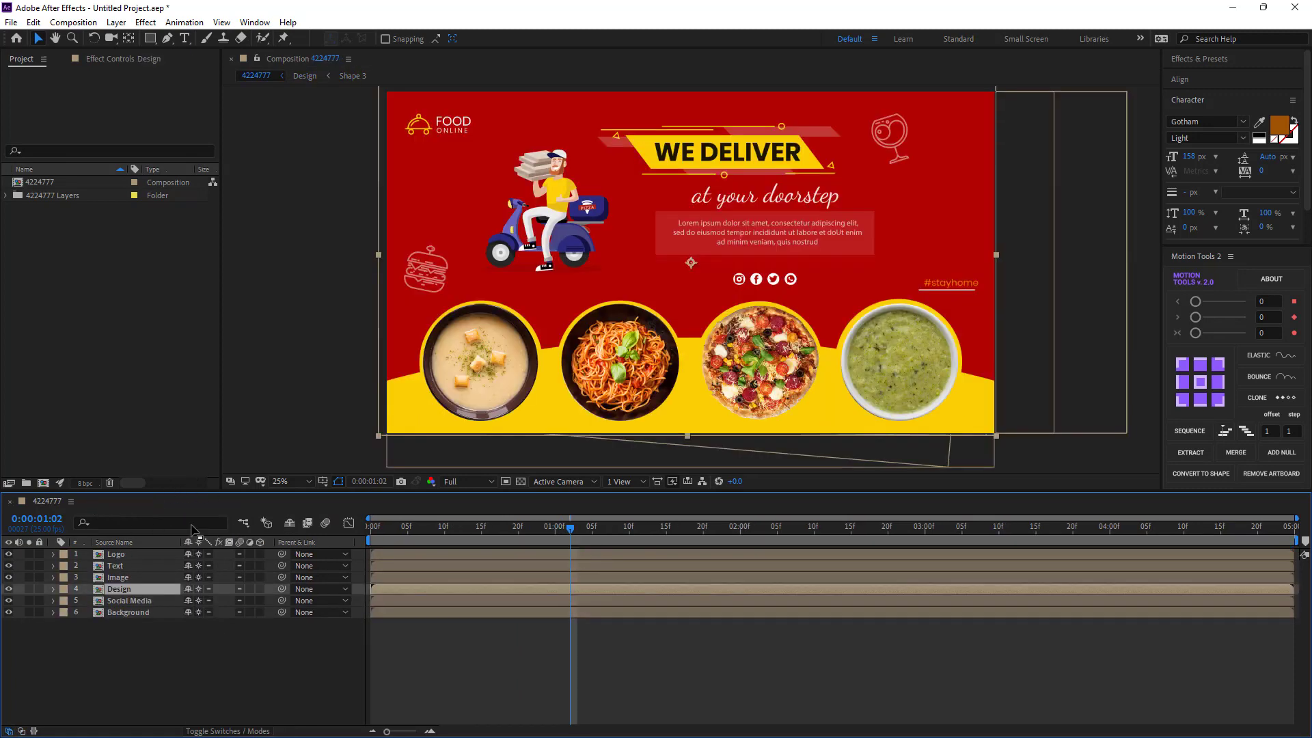
left_click(261, 653)
left_click_drag(558, 535, 393, 536)
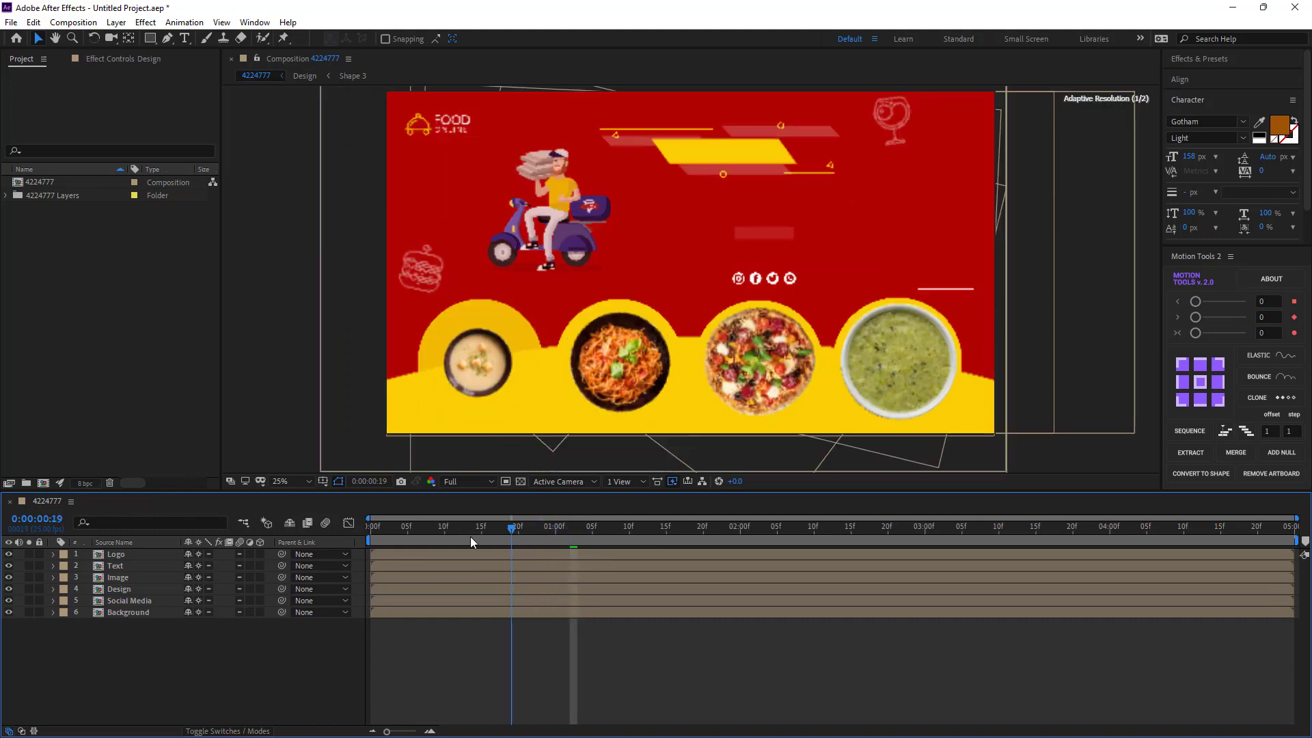
key("space")
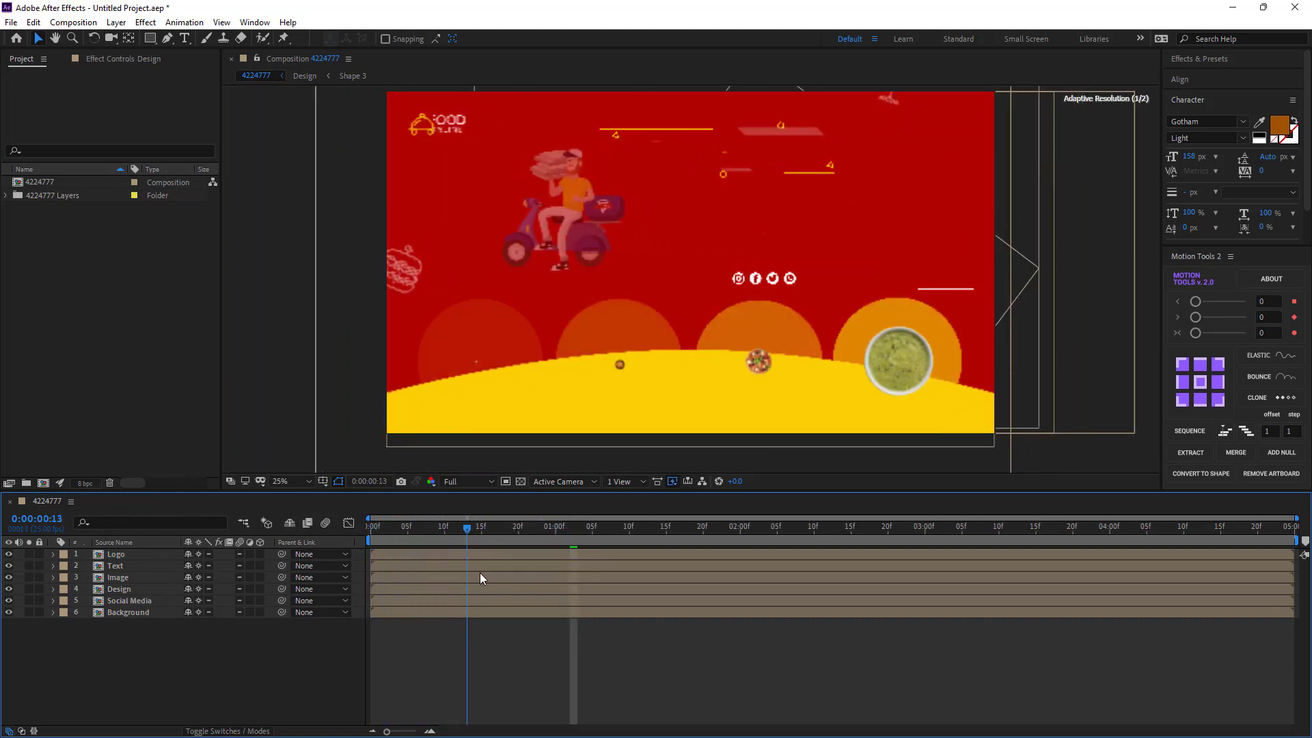
left_click(134, 589)
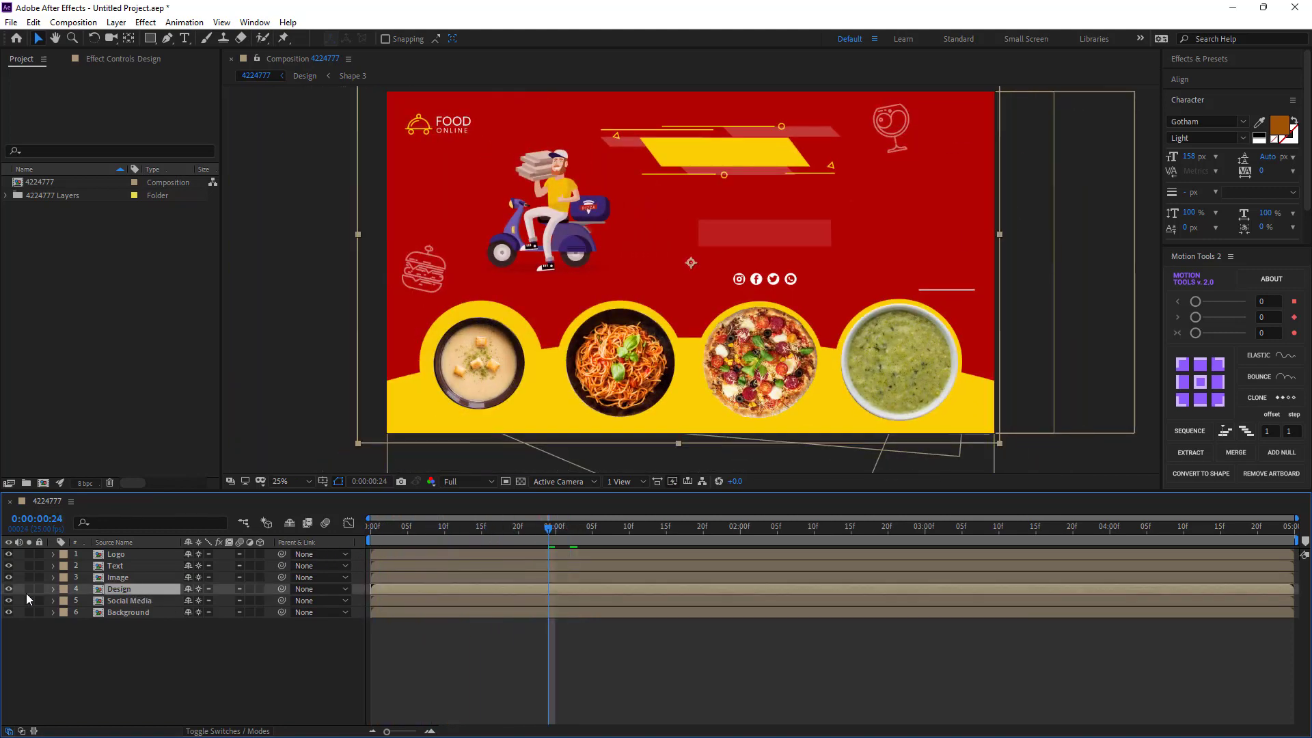
left_click(8, 589)
left_click(8, 589)
double_click(121, 592)
left_click(83, 601)
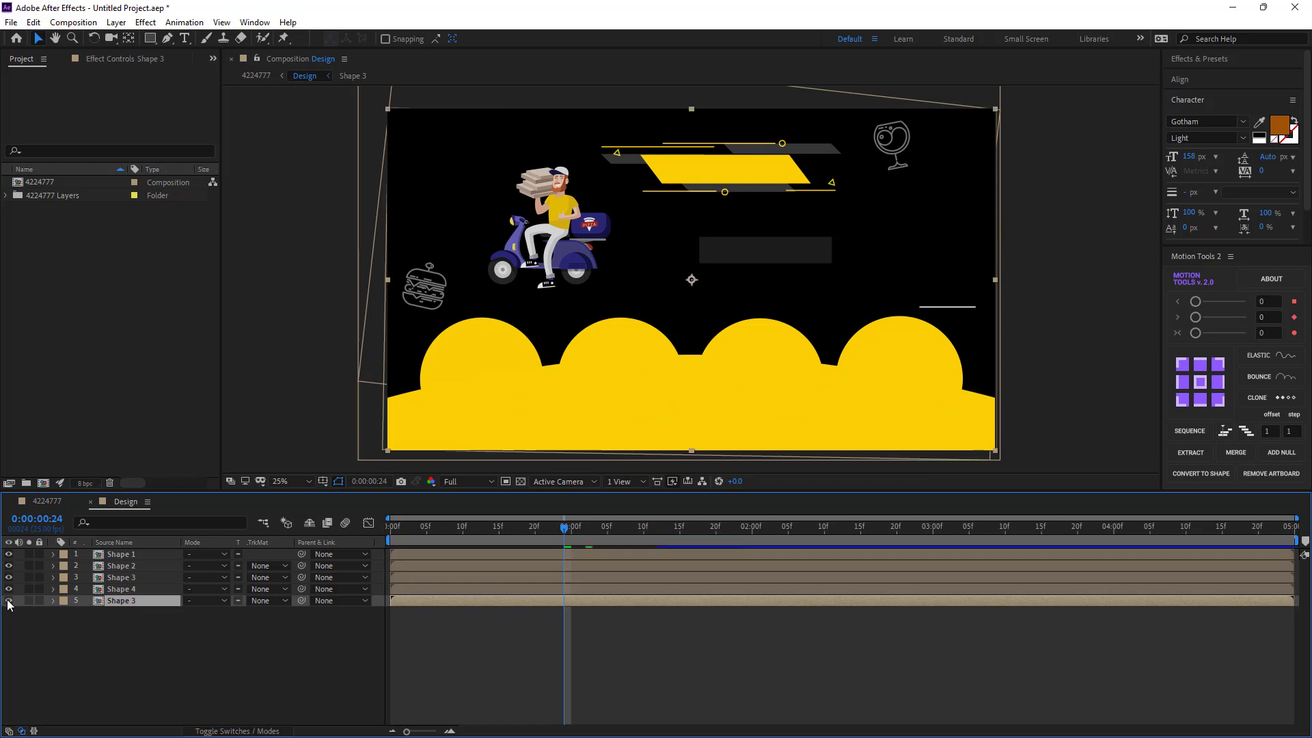
left_click(8, 600)
left_click(8, 601)
left_click(58, 590)
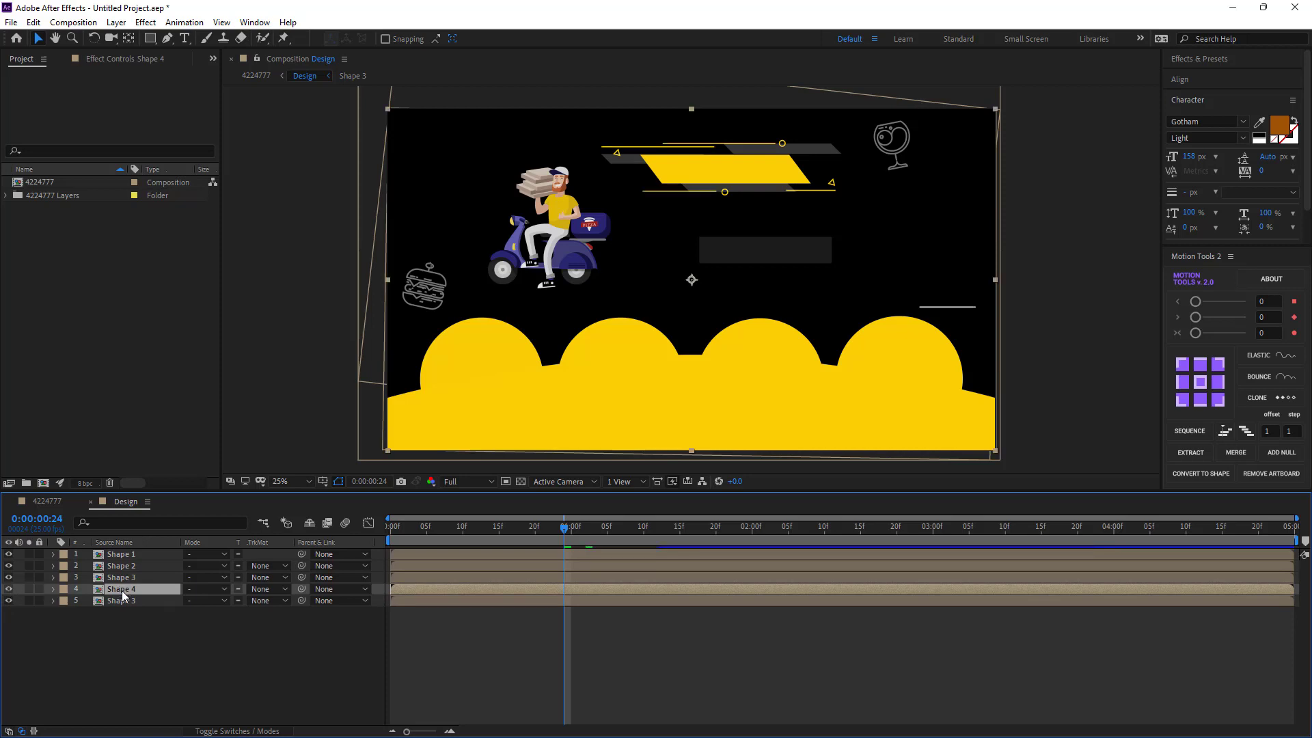
- Keyframe Shape 4's Position at 1s and push it off the right edge to X 4261 at 0s
key("Page_Down")
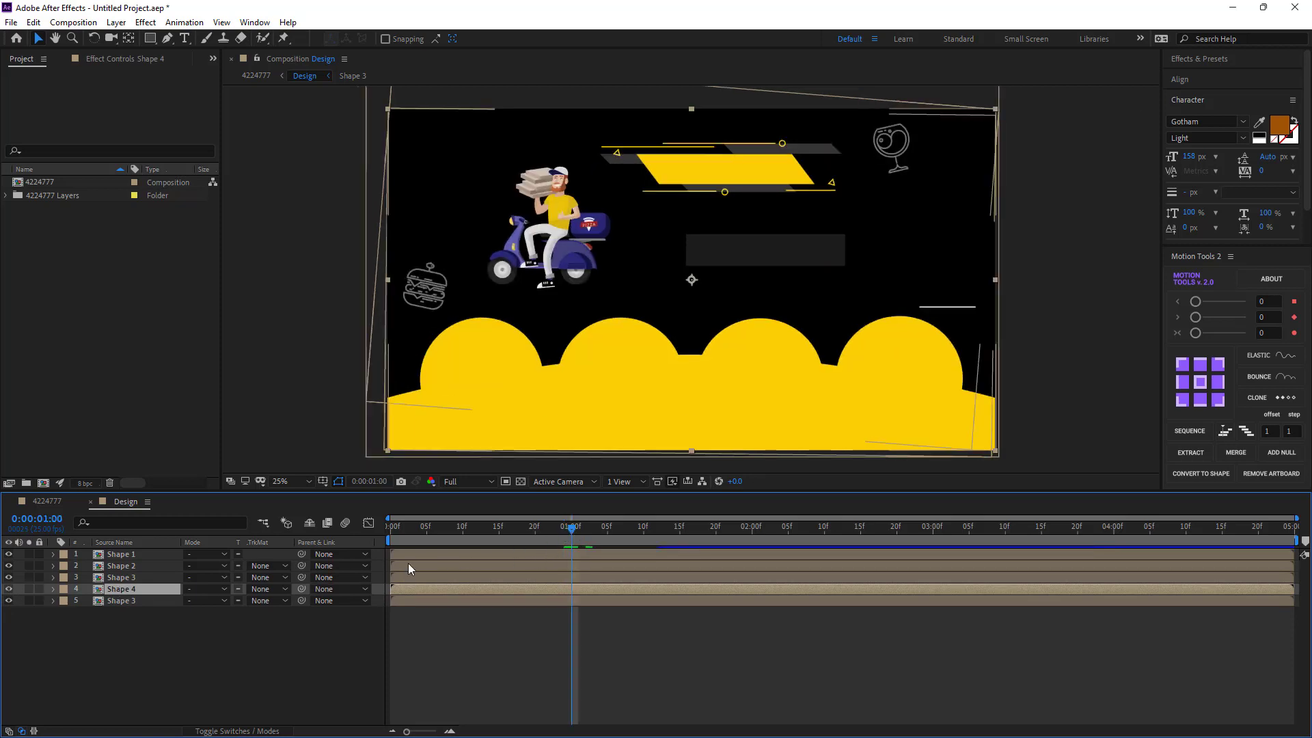
key("p")
left_click(88, 600)
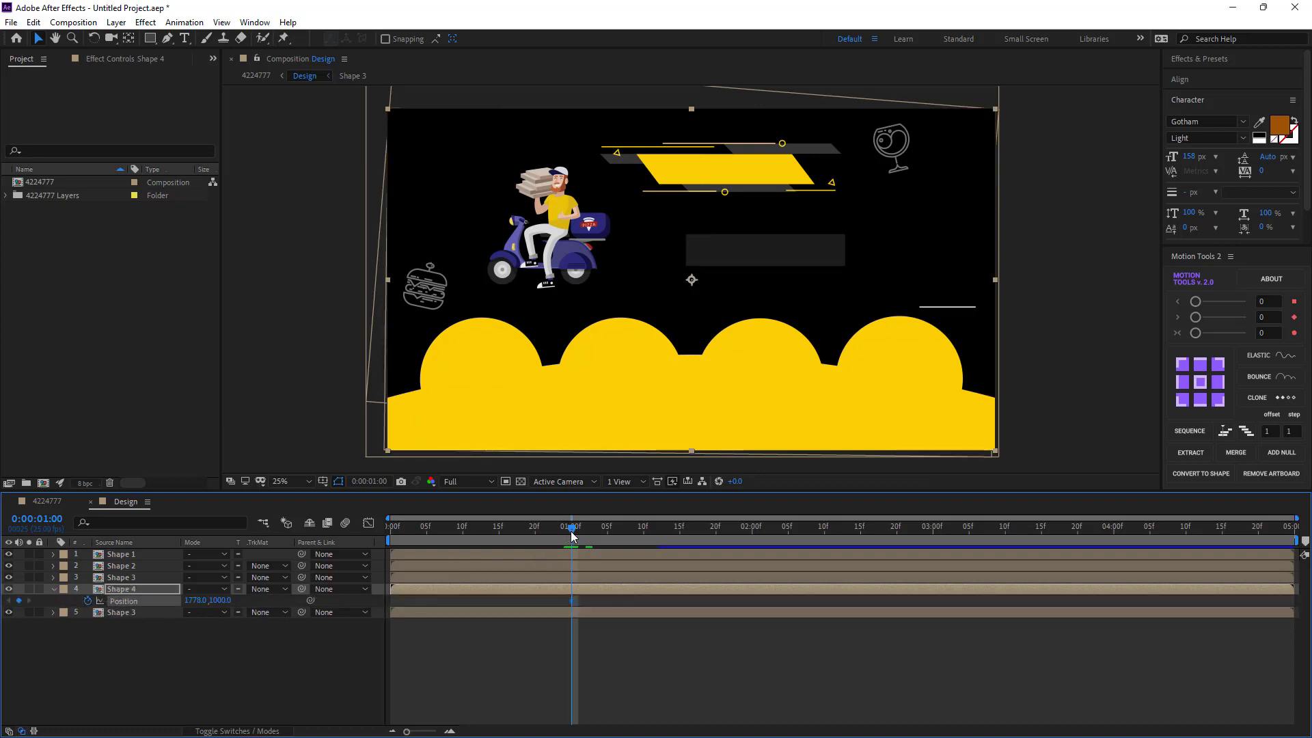
key("Home")
left_click_drag(205, 600, 460, 599)
left_click_drag(767, 577, 940, 571)
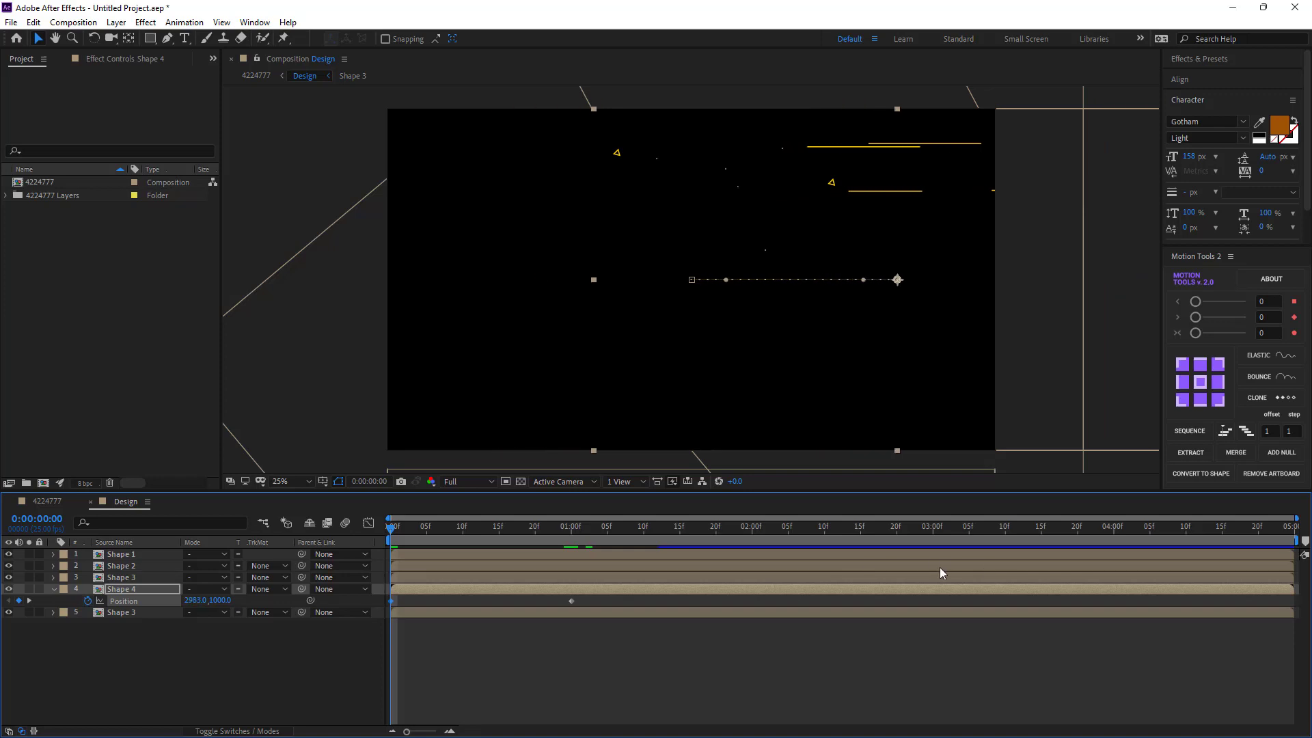
left_click_drag(193, 604, 931, 553)
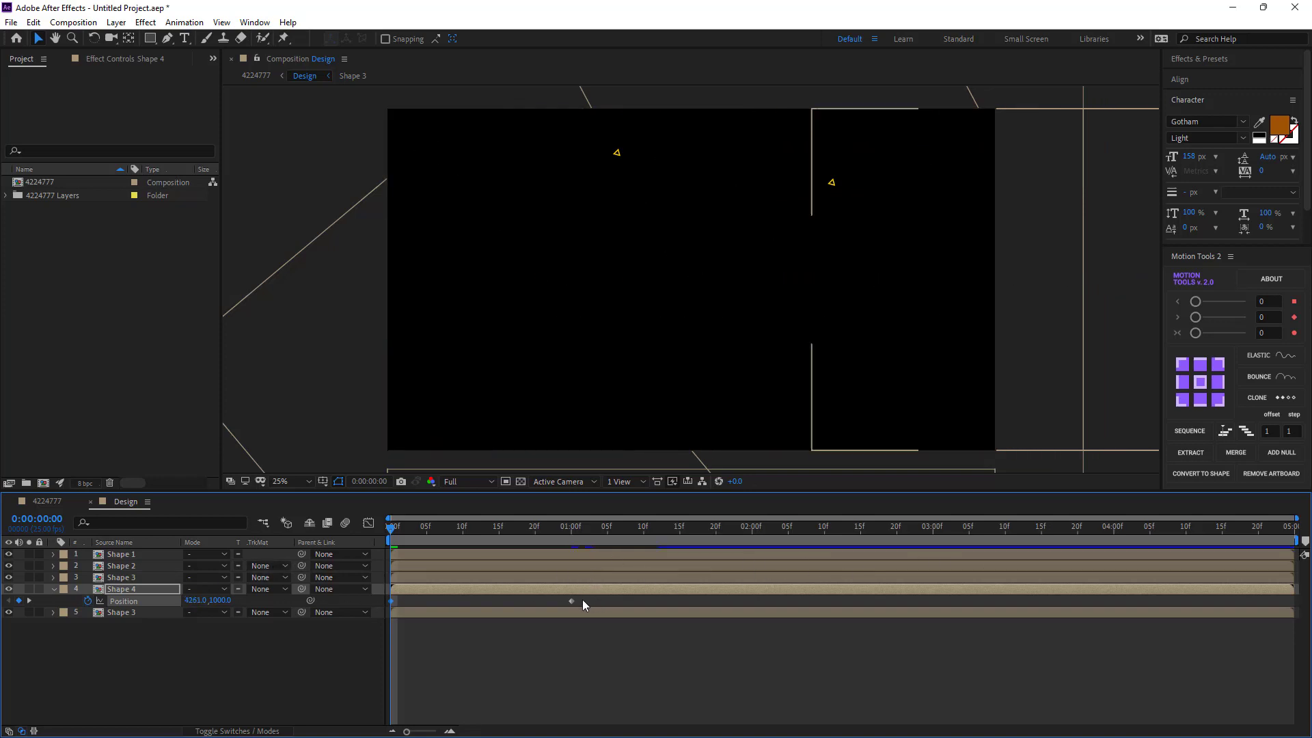
- Easy Ease the Position keyframes, lengthen the ease influence in the Graph Editor, and preview
left_click_drag(594, 599, 384, 607)
right_click(390, 605)
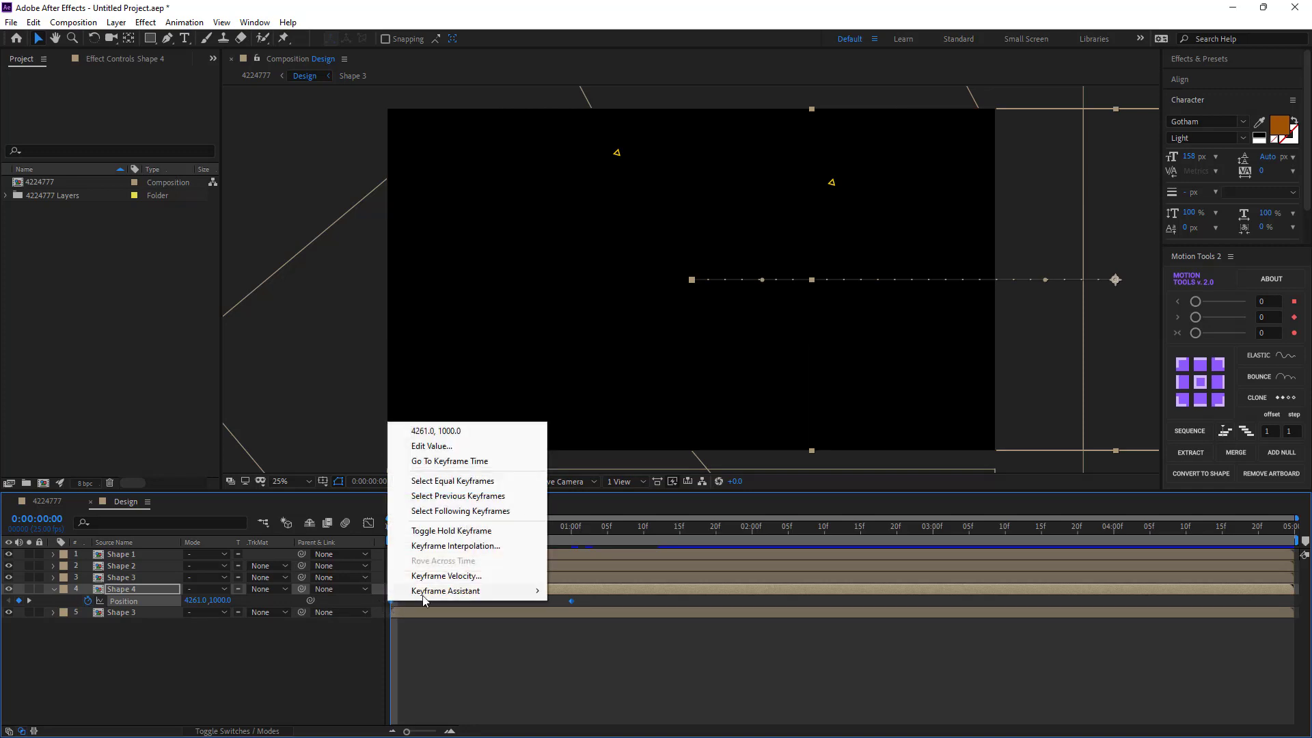
mouse_move(445, 599)
left_click(600, 640)
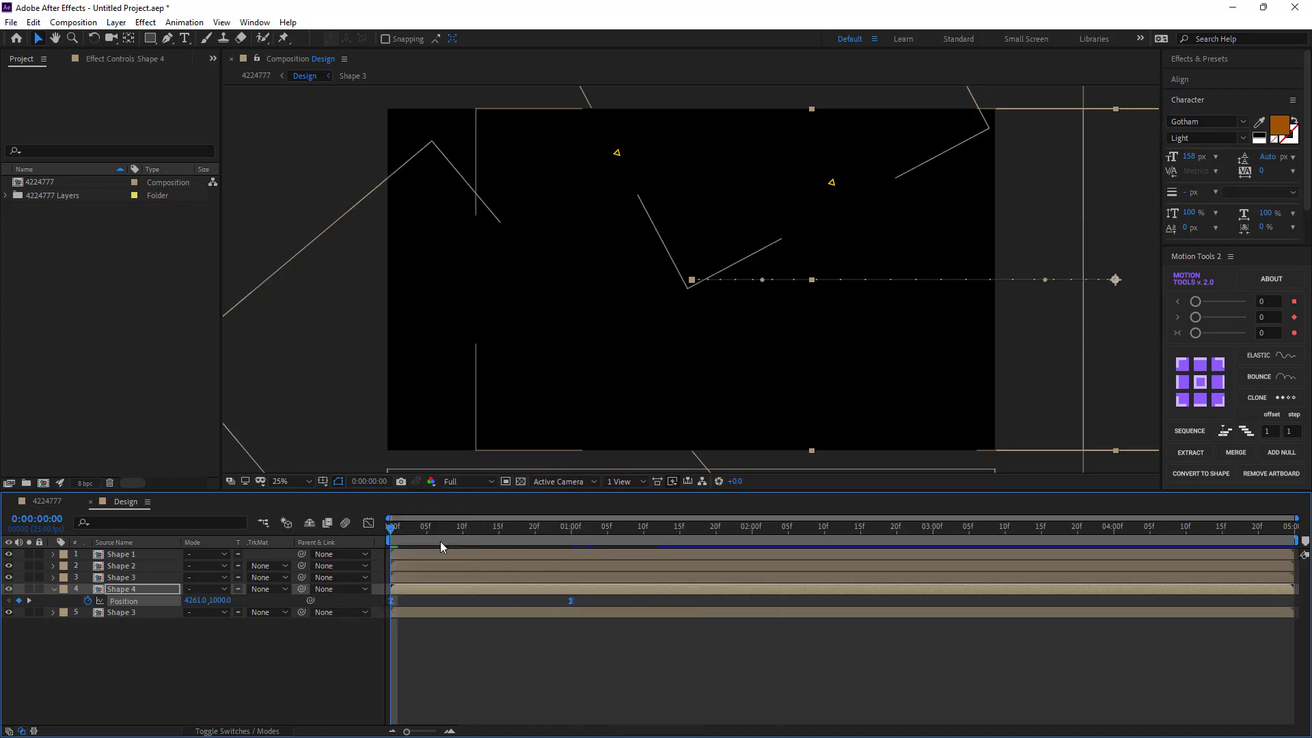
left_click(369, 523)
left_click_drag(541, 694, 477, 697)
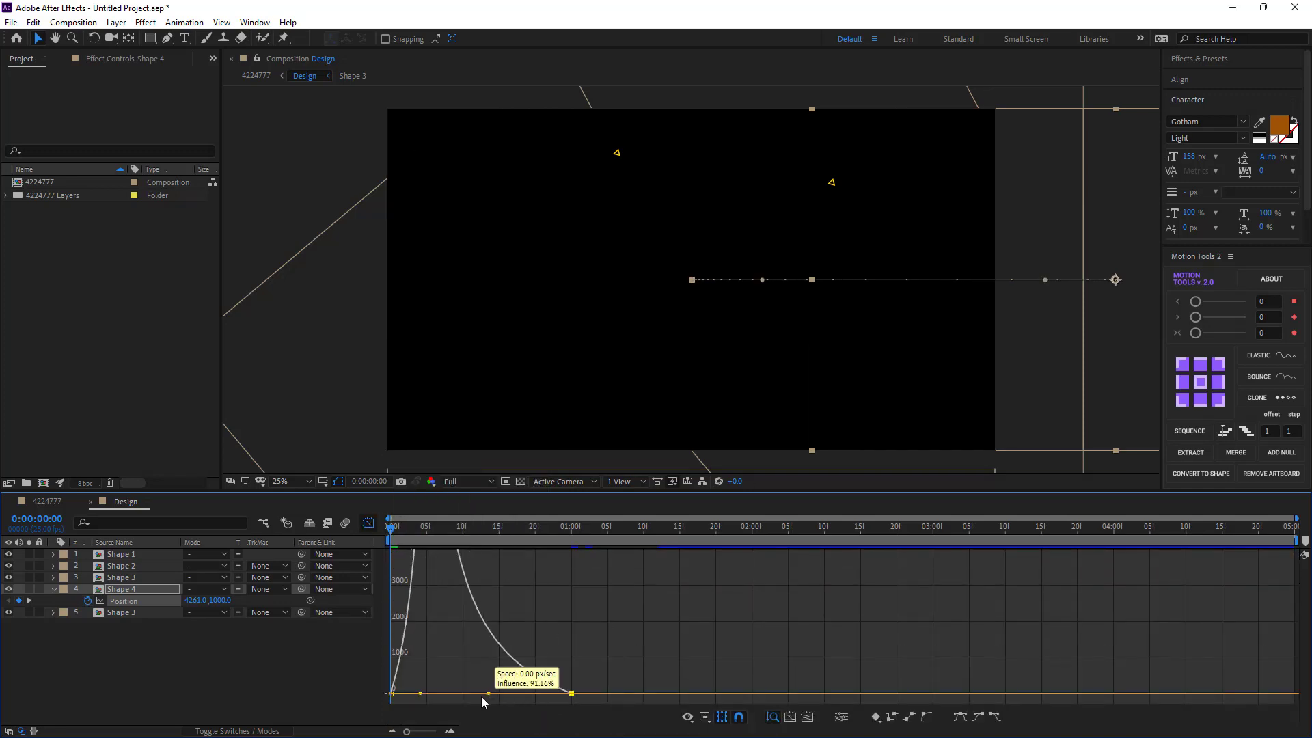
left_click(368, 524)
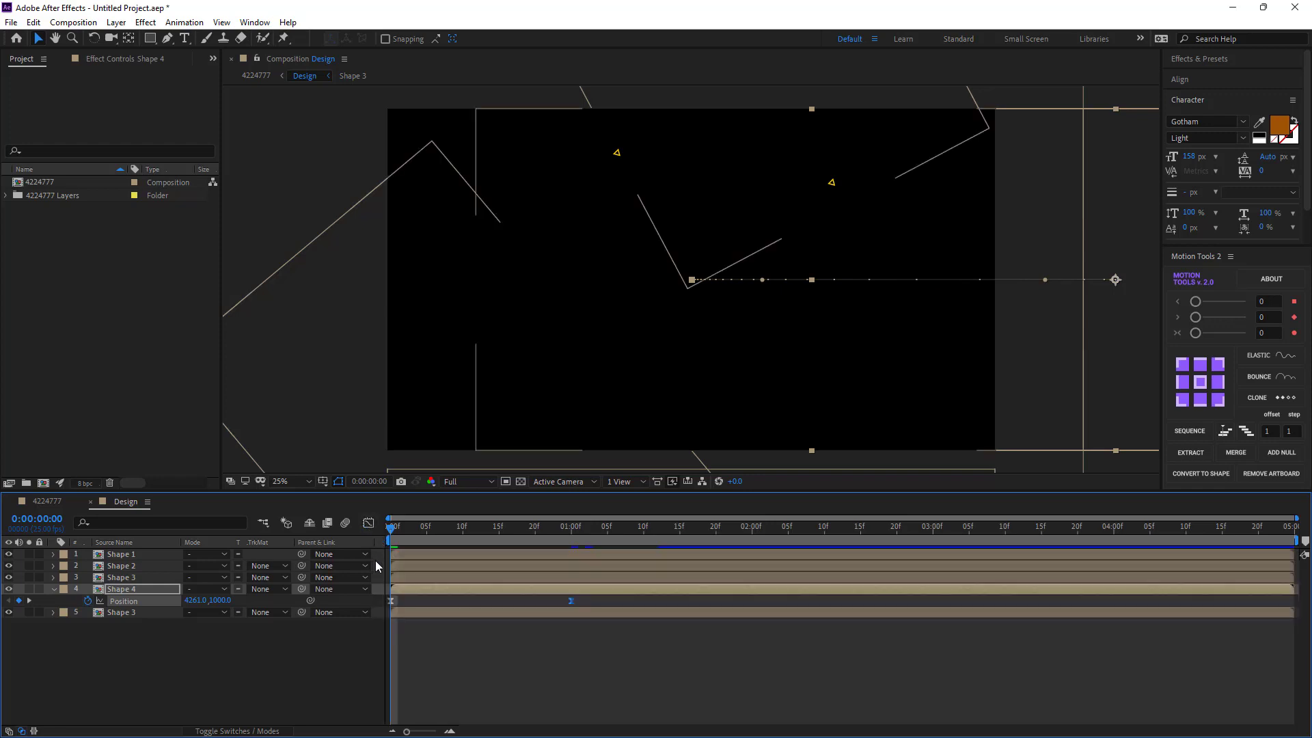
key("space")
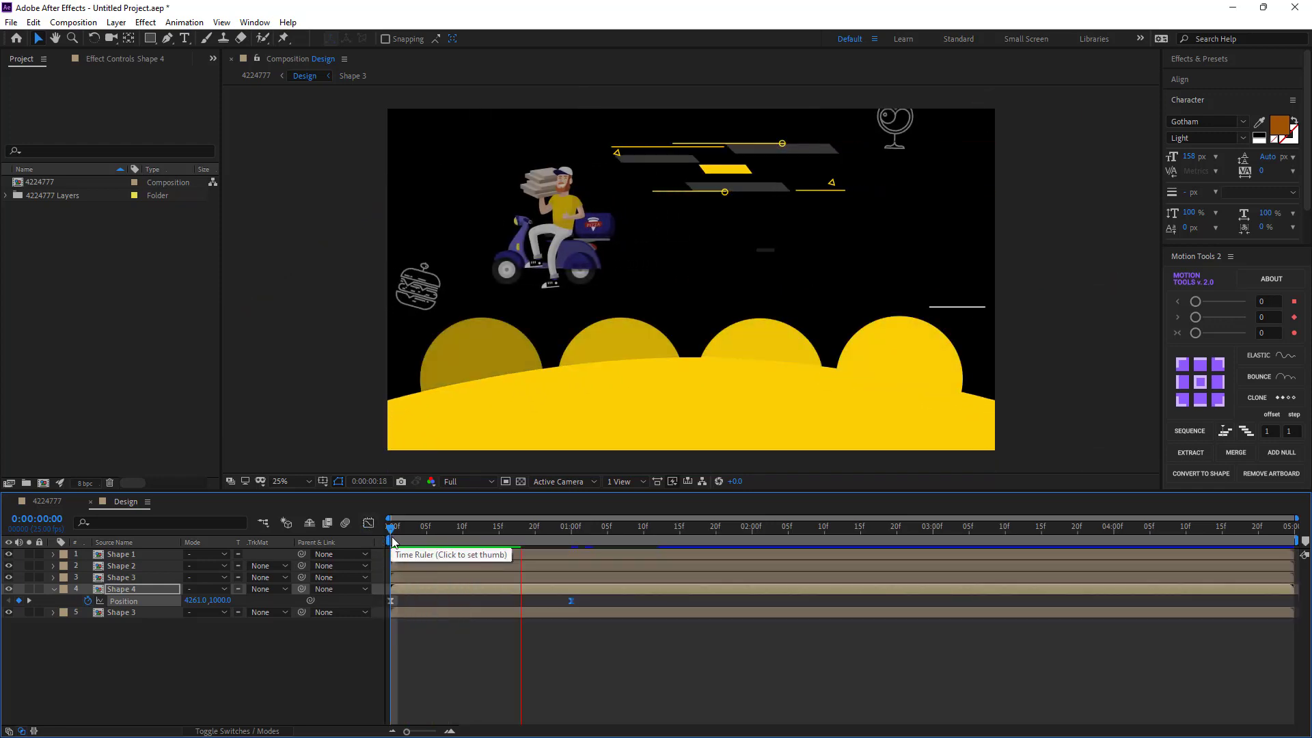
- Move Shape 4's end Position keyframe to about 2s and preview the slower slide-in
key("space")
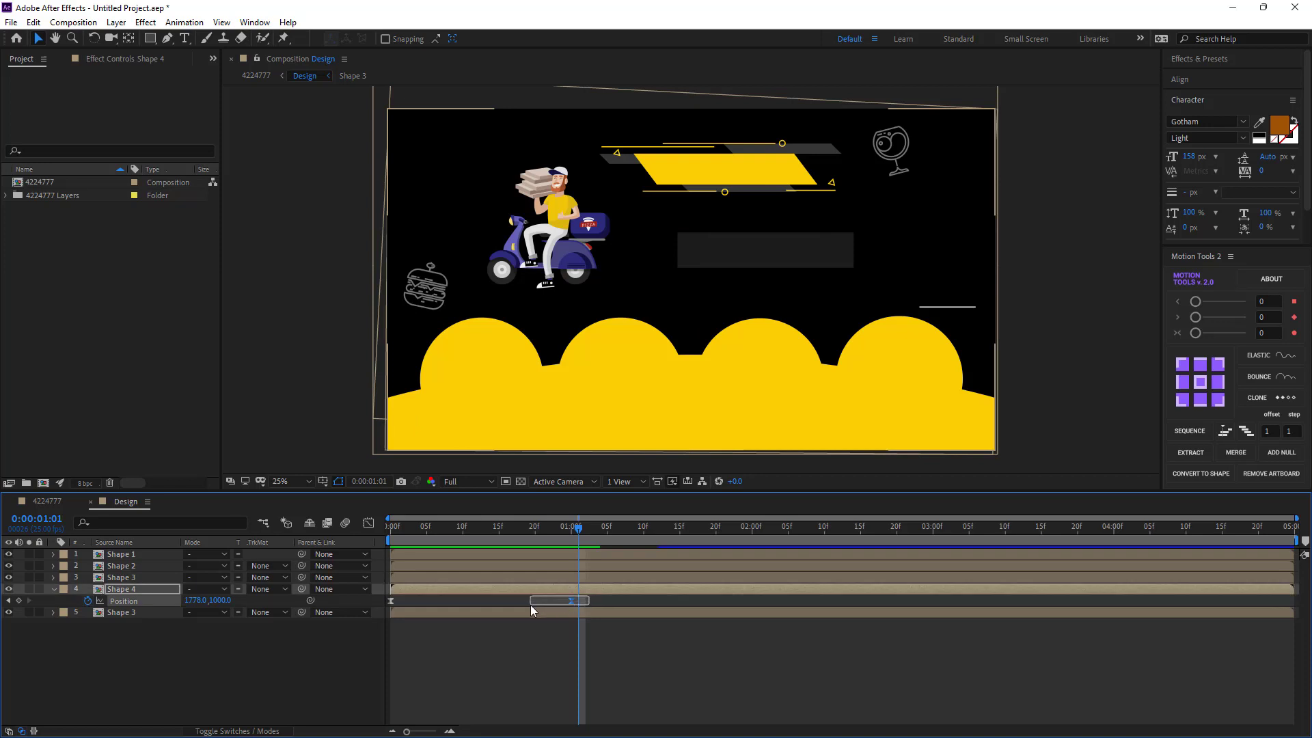
left_click_drag(571, 601, 757, 600)
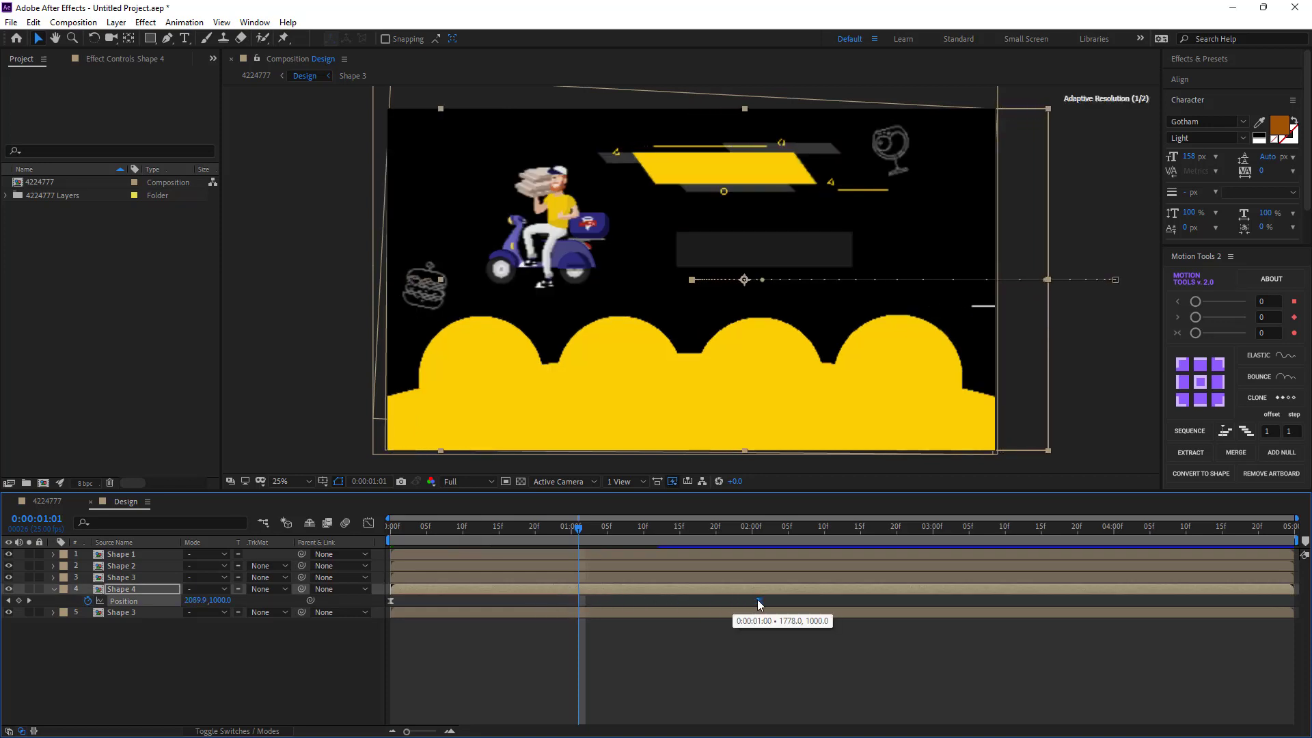
left_click(184, 639)
left_click_drag(447, 530, 310, 535)
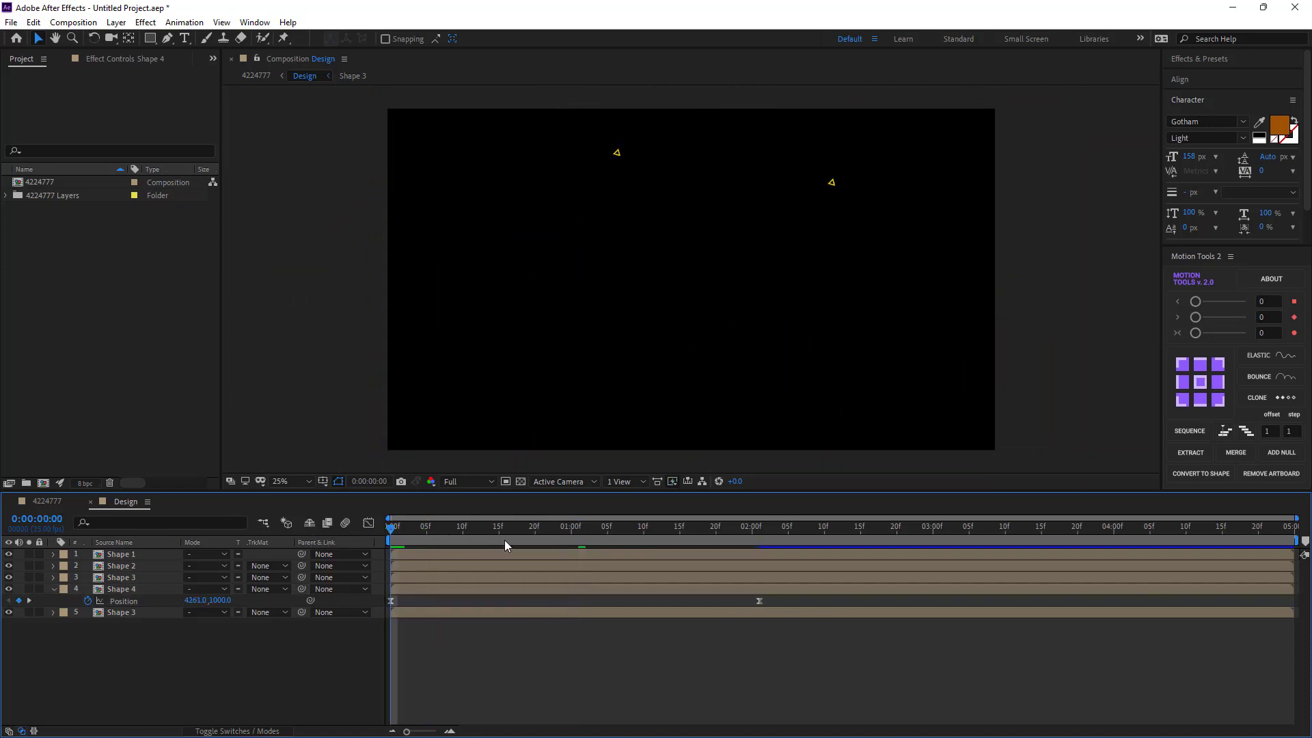
key("space")
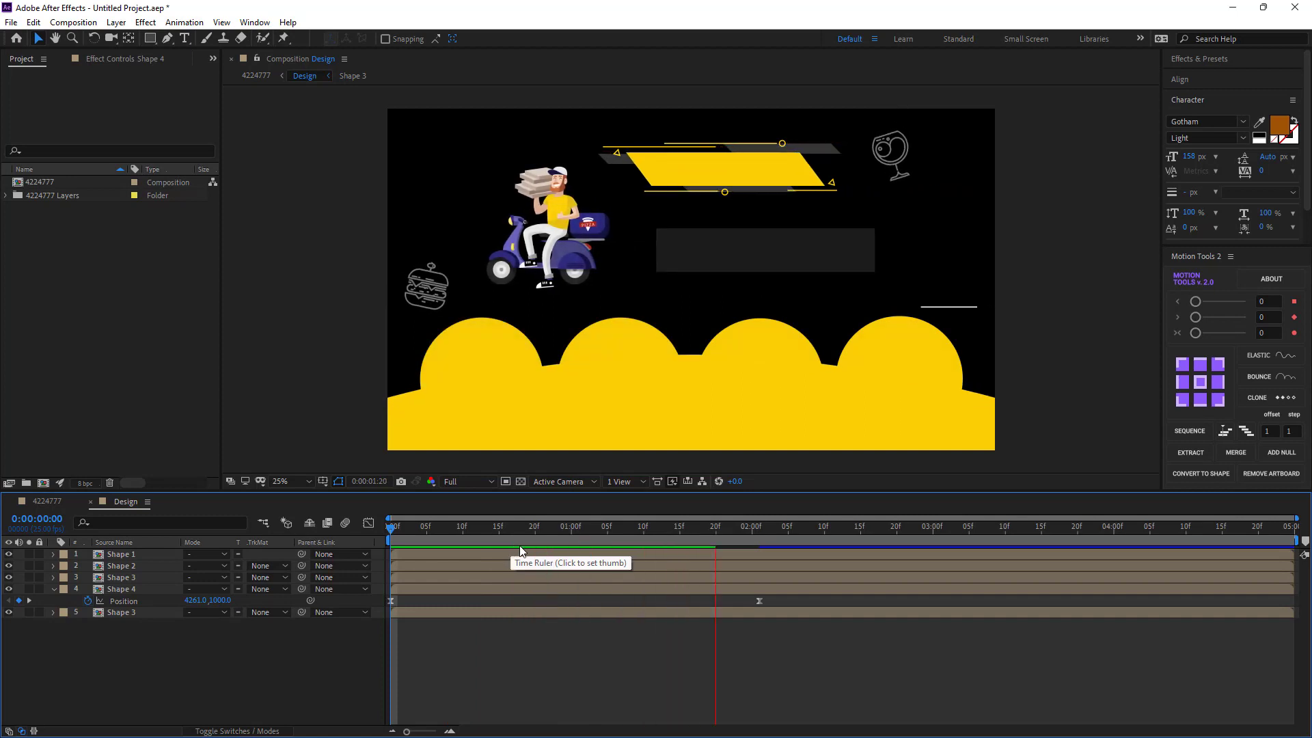
key("space")
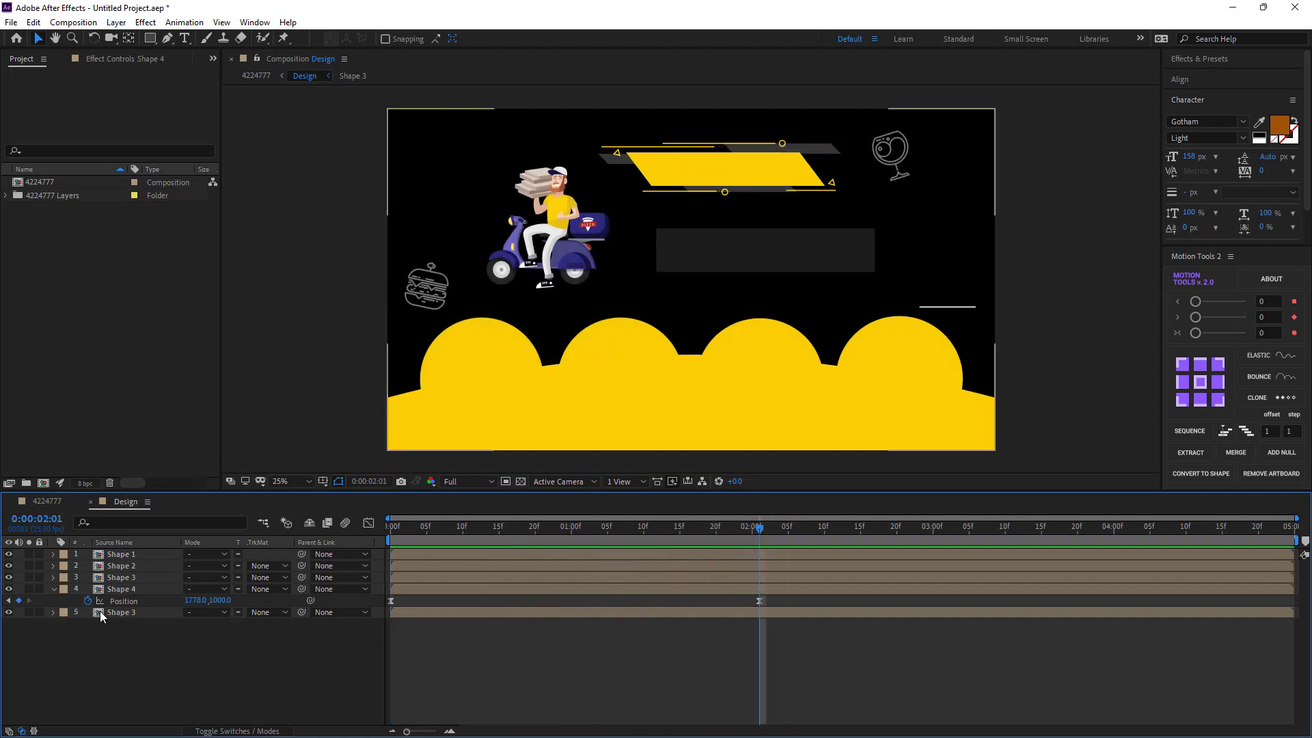
- Make the Shape 3 layer visible again and show its Opacity at the one-second mark
left_click(53, 589)
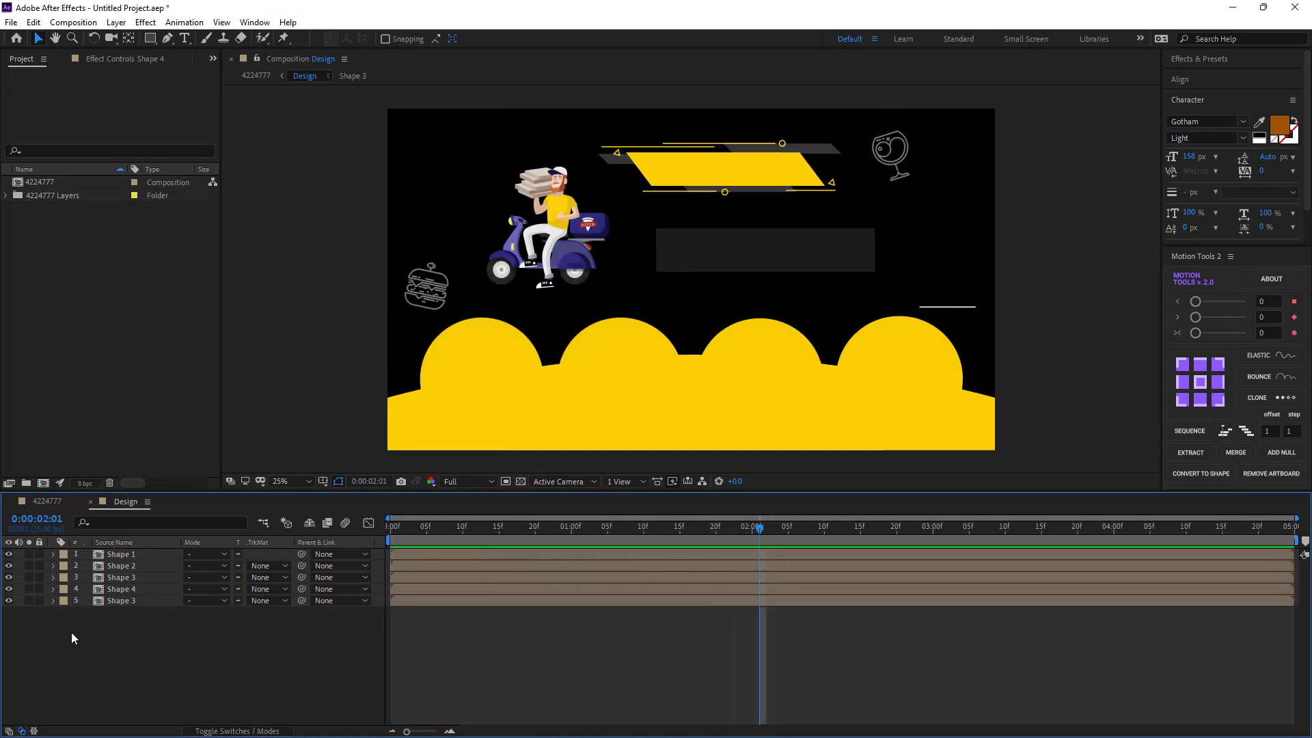
left_click(116, 601)
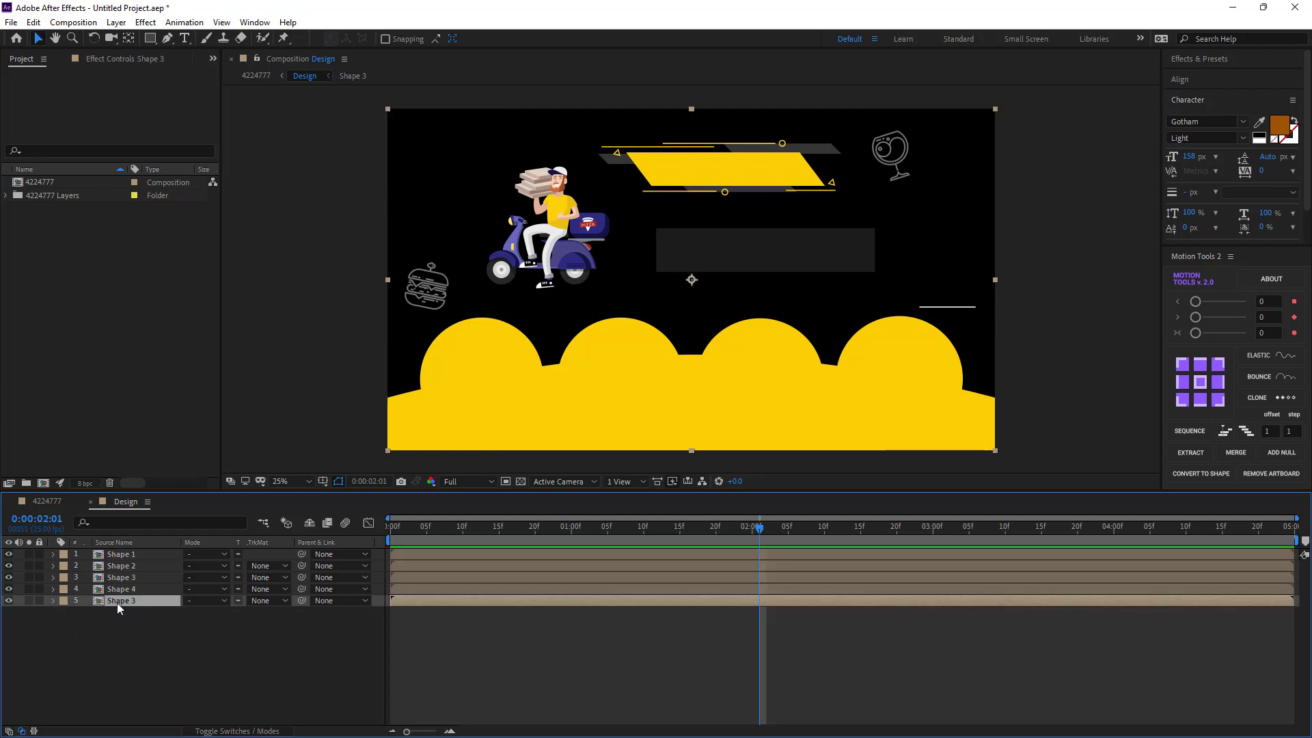
left_click(9, 600)
left_click(572, 545)
key("t")
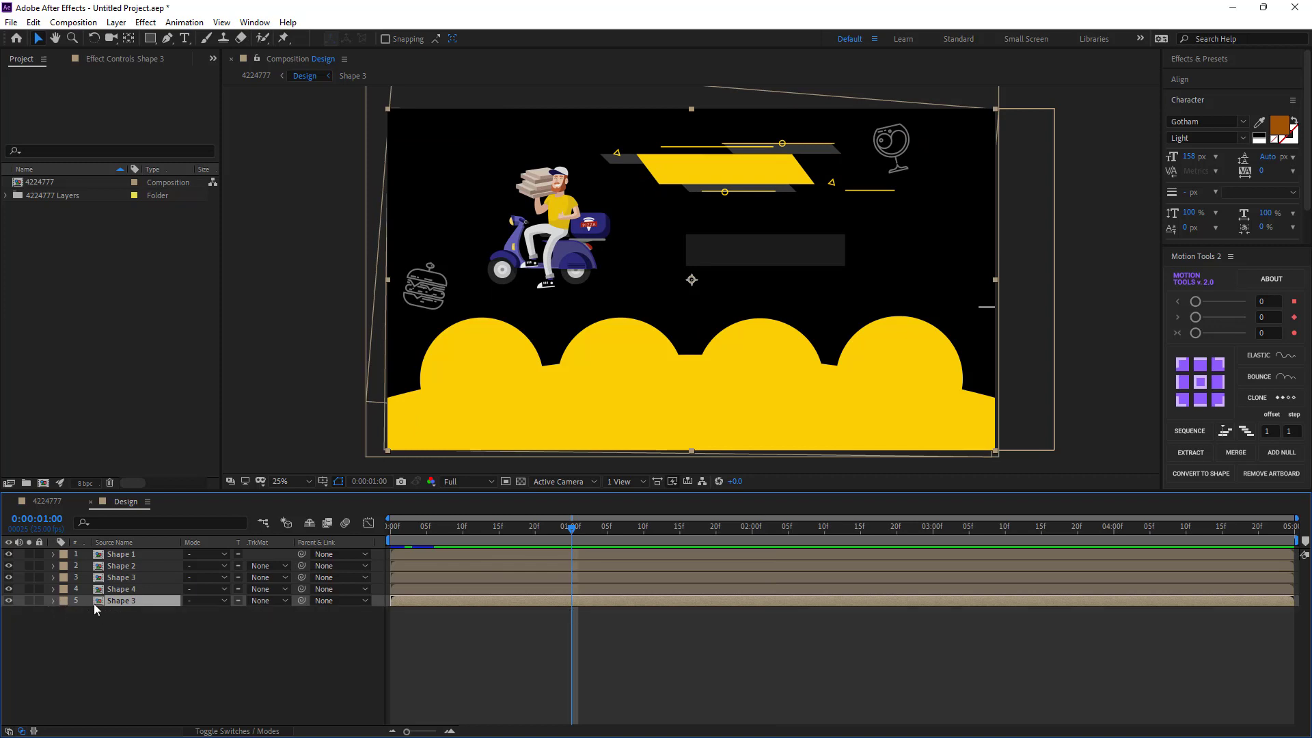
- Open the Shape 3 precomp and select the first Triangle layer, panning to find the triangles
double_click(97, 601)
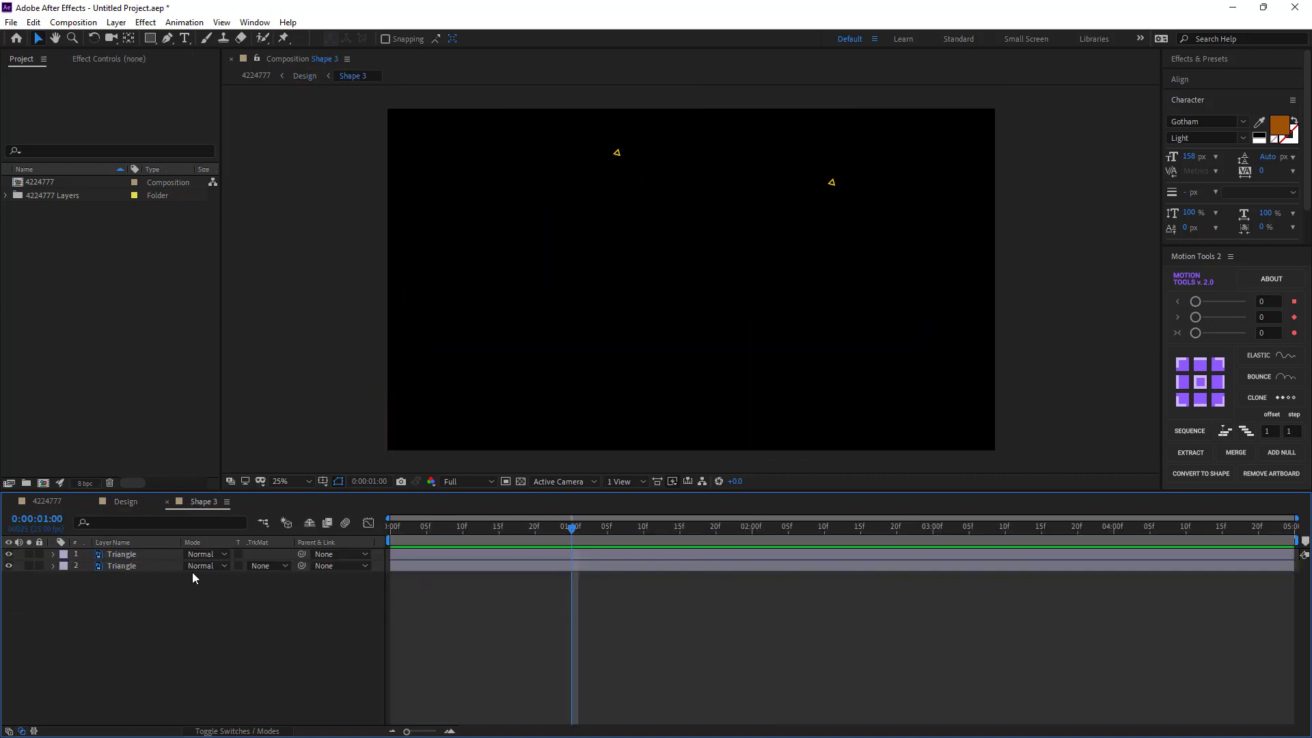
left_click(132, 555)
scroll(594, 159, "up", 4)
left_click_drag(595, 159, 651, 312)
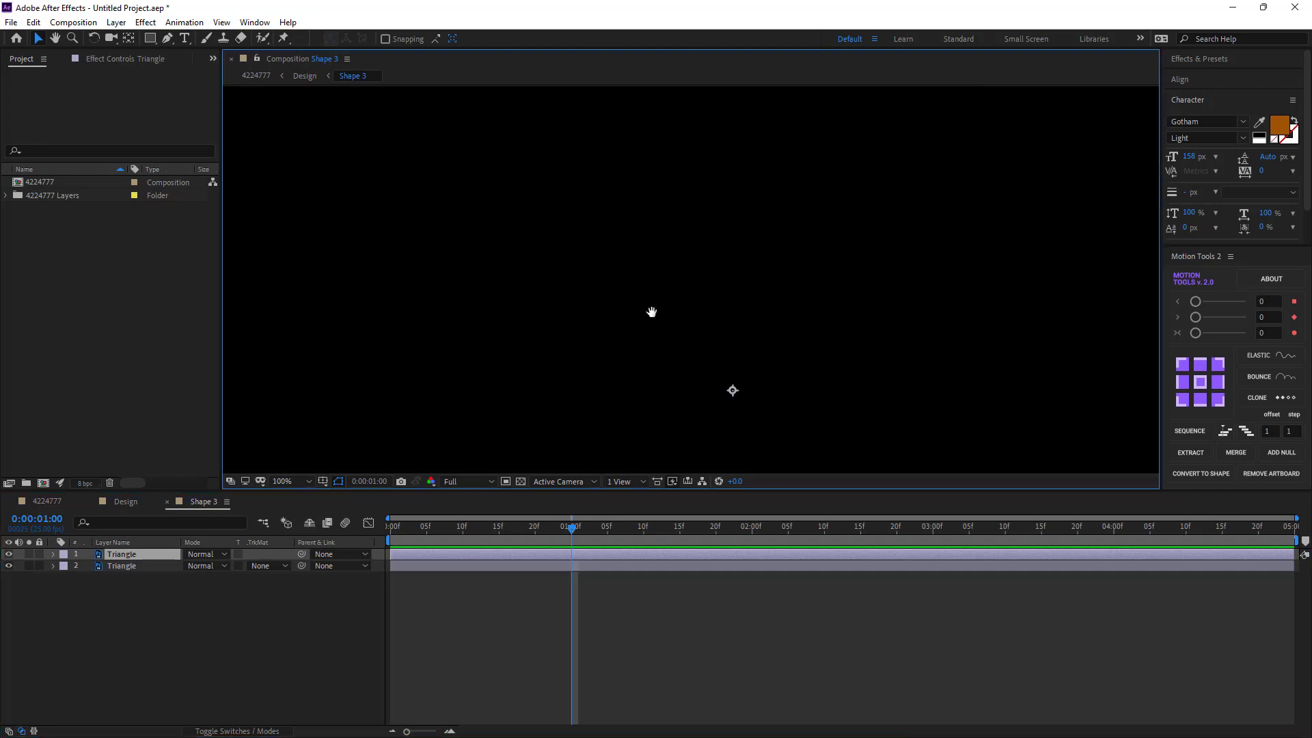
scroll(680, 383, "down", 2)
left_click(1193, 387)
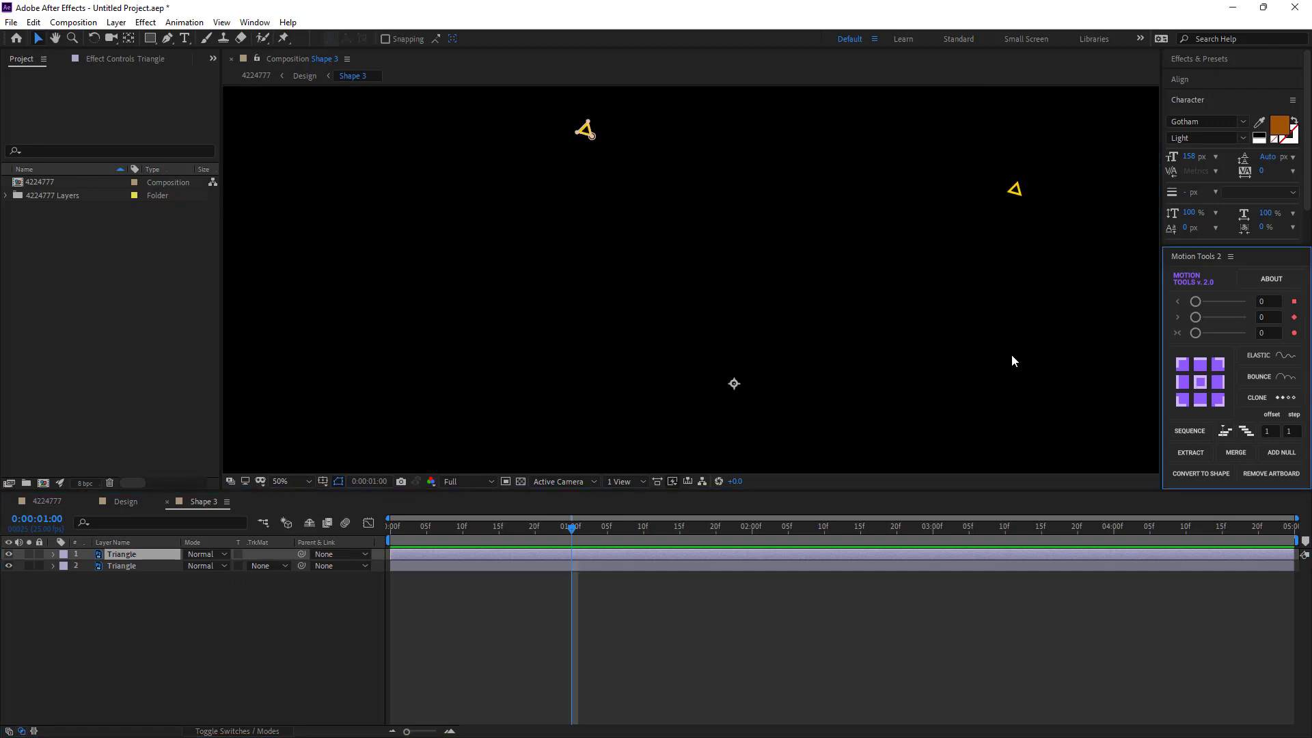
- With the Pan Behind tool, move each Triangle layer's anchor point onto its own triangle
left_click(127, 39)
left_click_drag(731, 390, 588, 132)
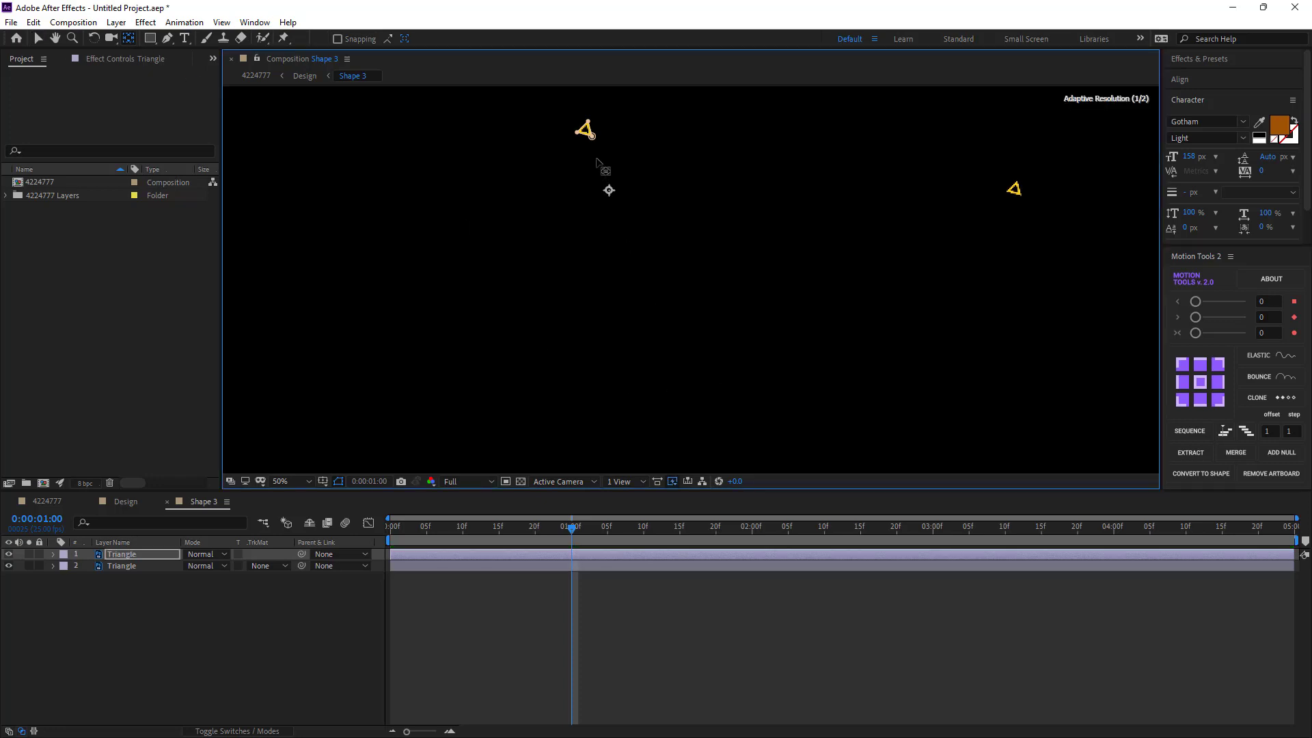
left_click(115, 567)
left_click_drag(733, 384, 1017, 194)
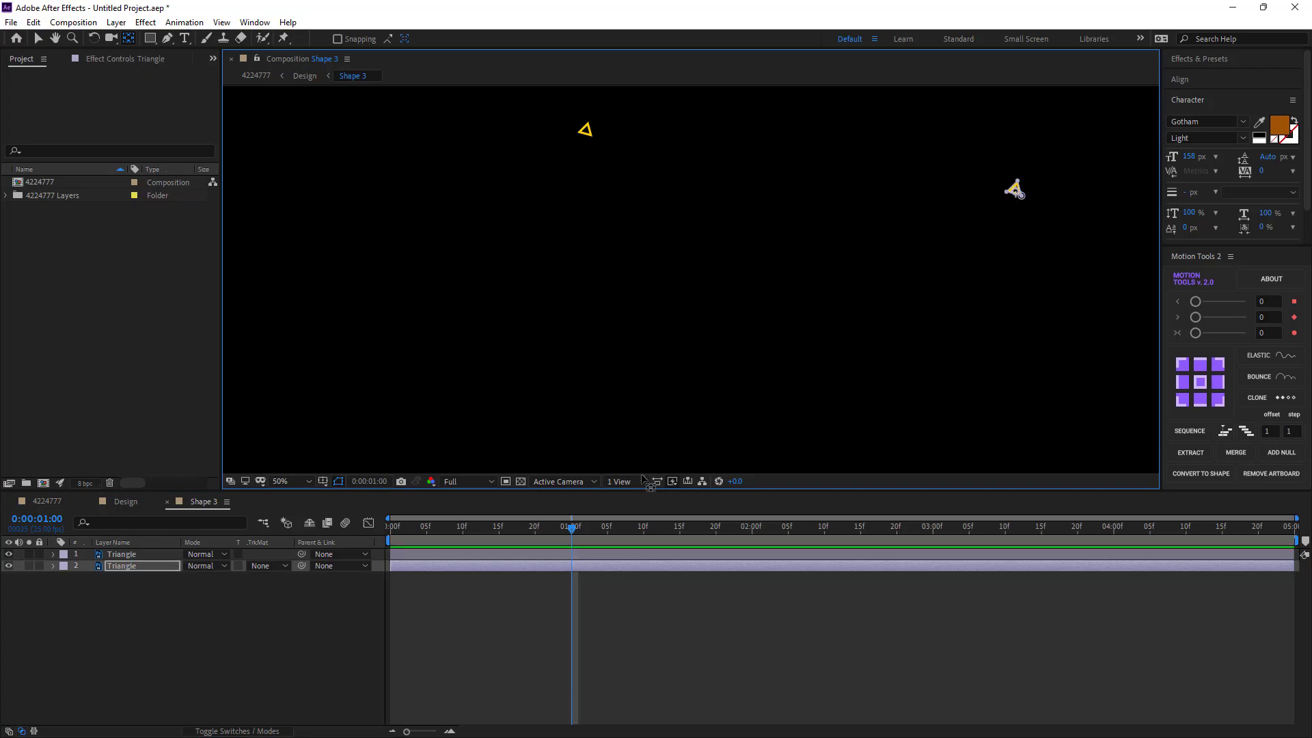
- Add Rotation and Scale keyframes at one second for both Triangle layers
left_click_drag(135, 618, 109, 554)
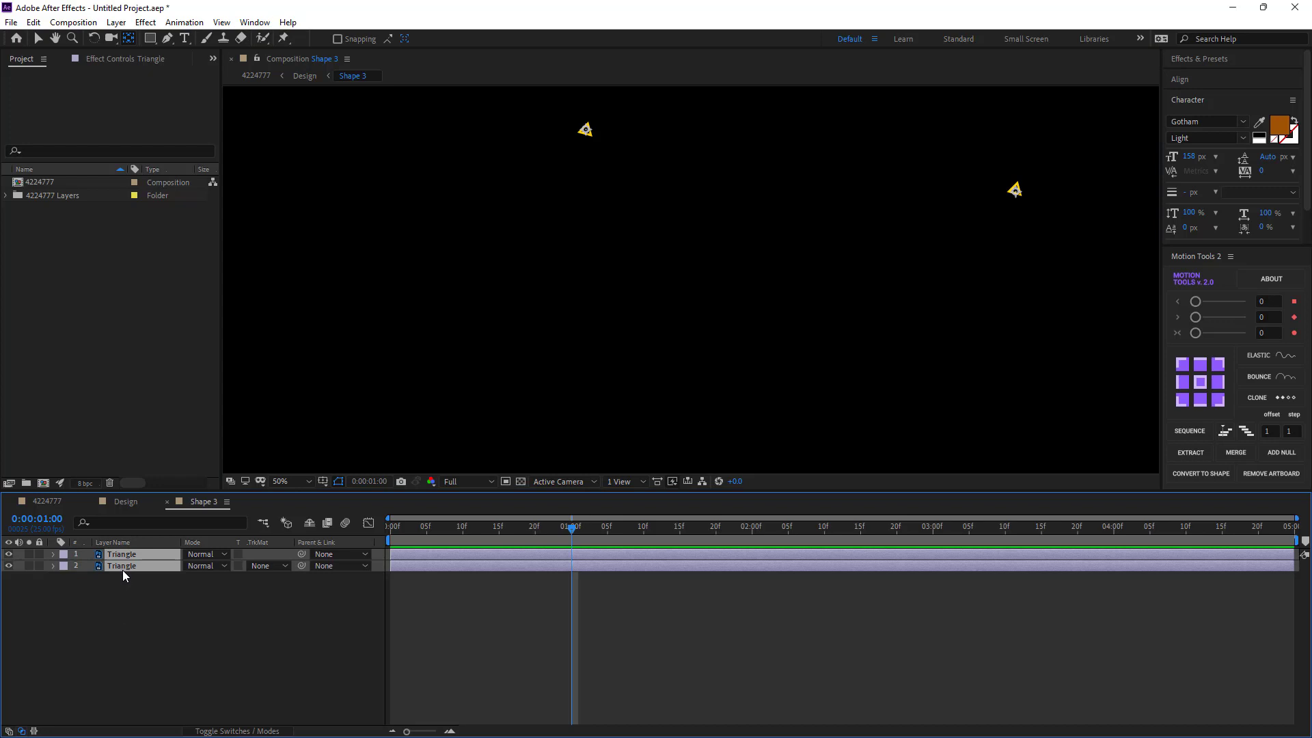
key("r")
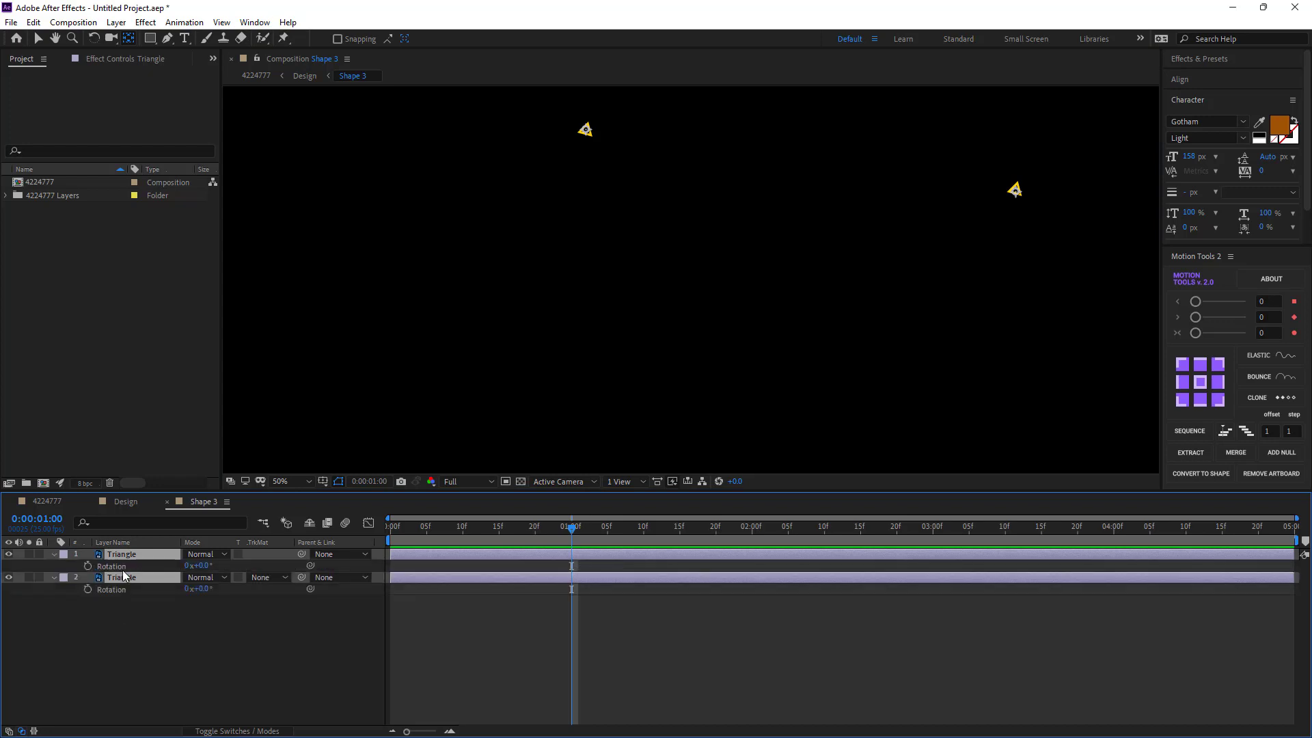
key("alt+shift+r")
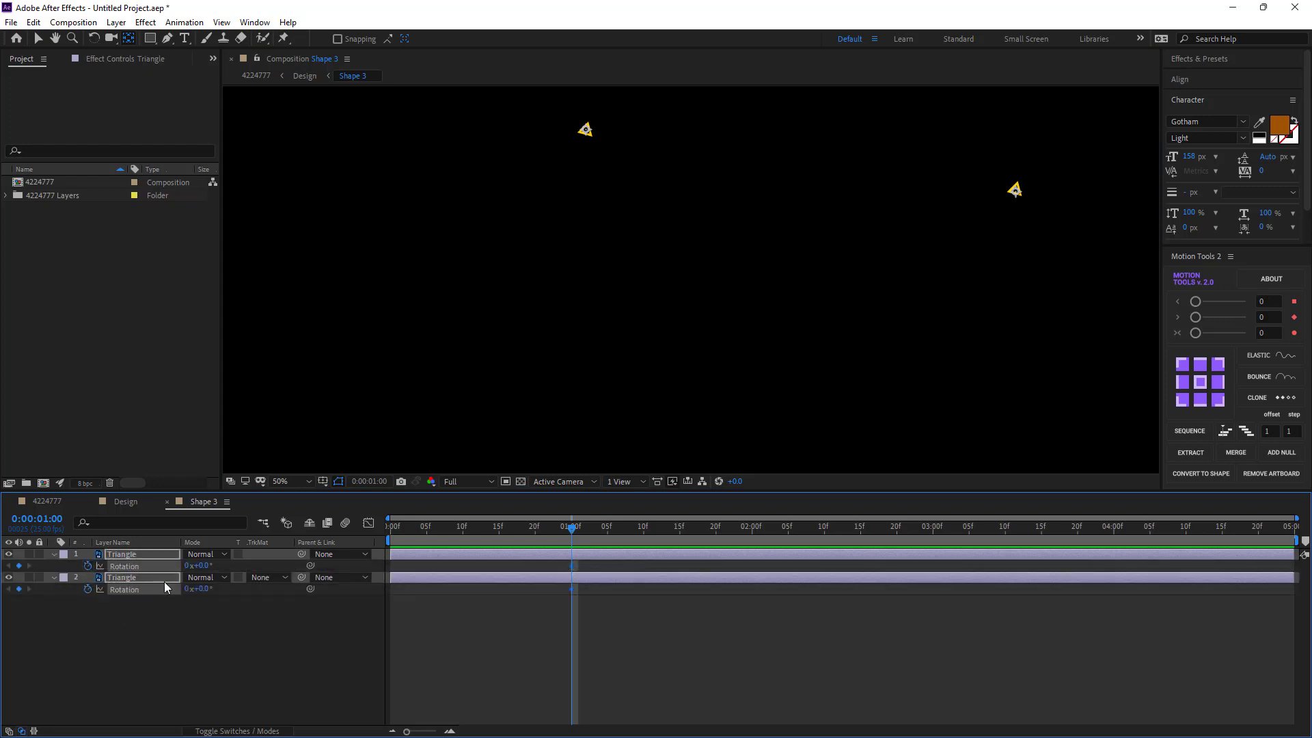
key("shift+s")
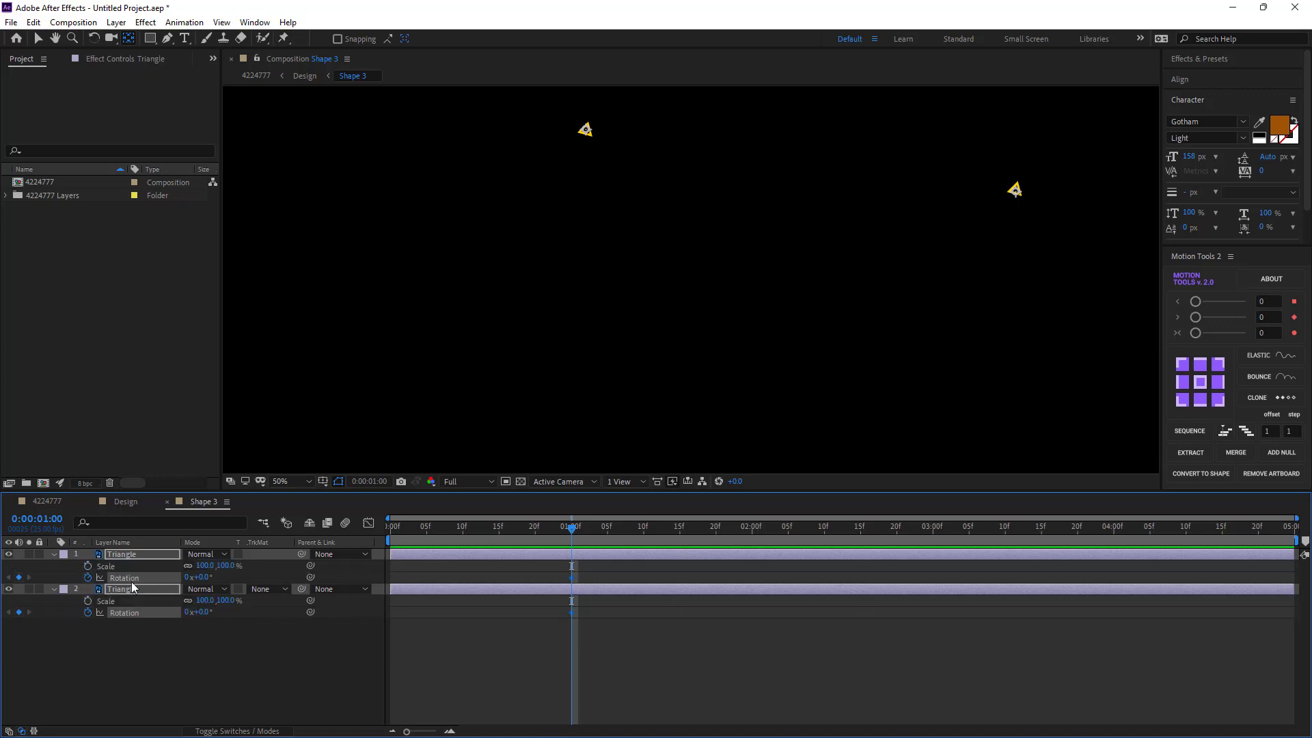
key("alt+shift+s")
- At the first frame, set the triangles' rotation to 24° and spin them further, and scale to 0%
left_click(426, 526)
key("Home")
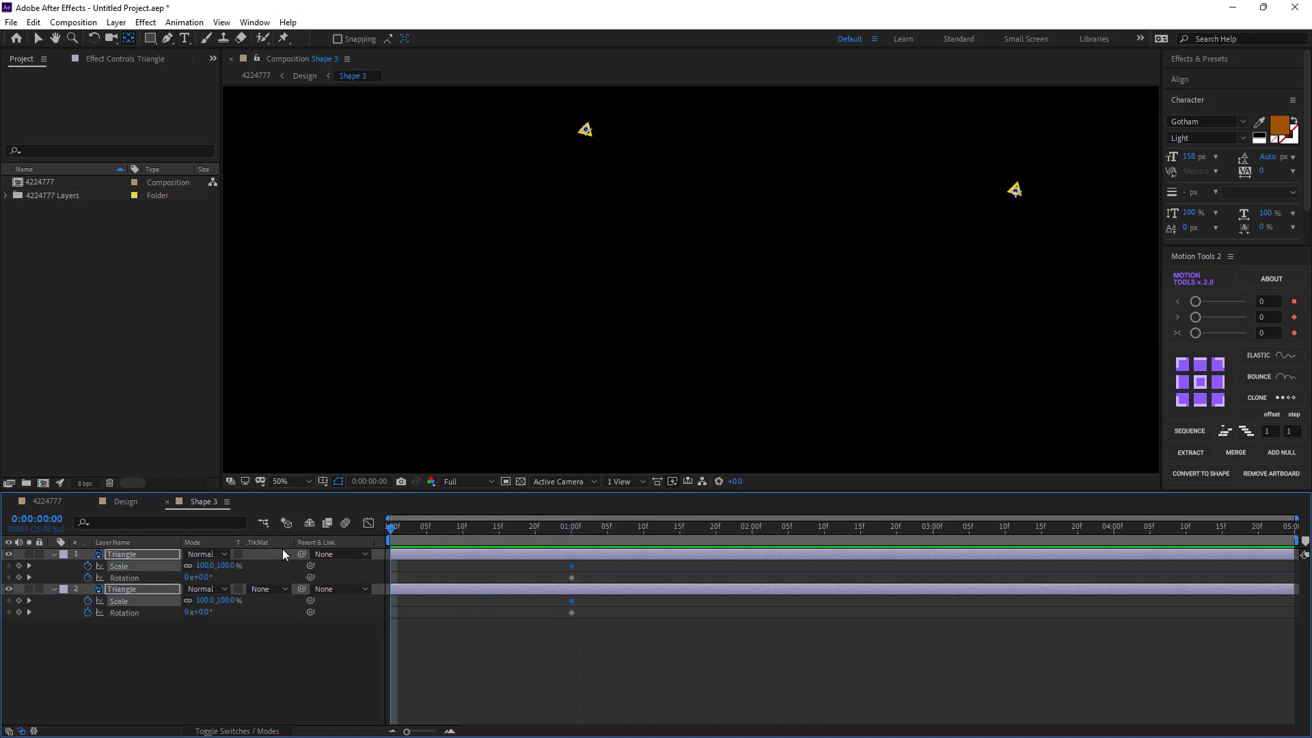
left_click(202, 577)
type("24")
key("Return")
left_click_drag(240, 580, 466, 575)
left_click(205, 566)
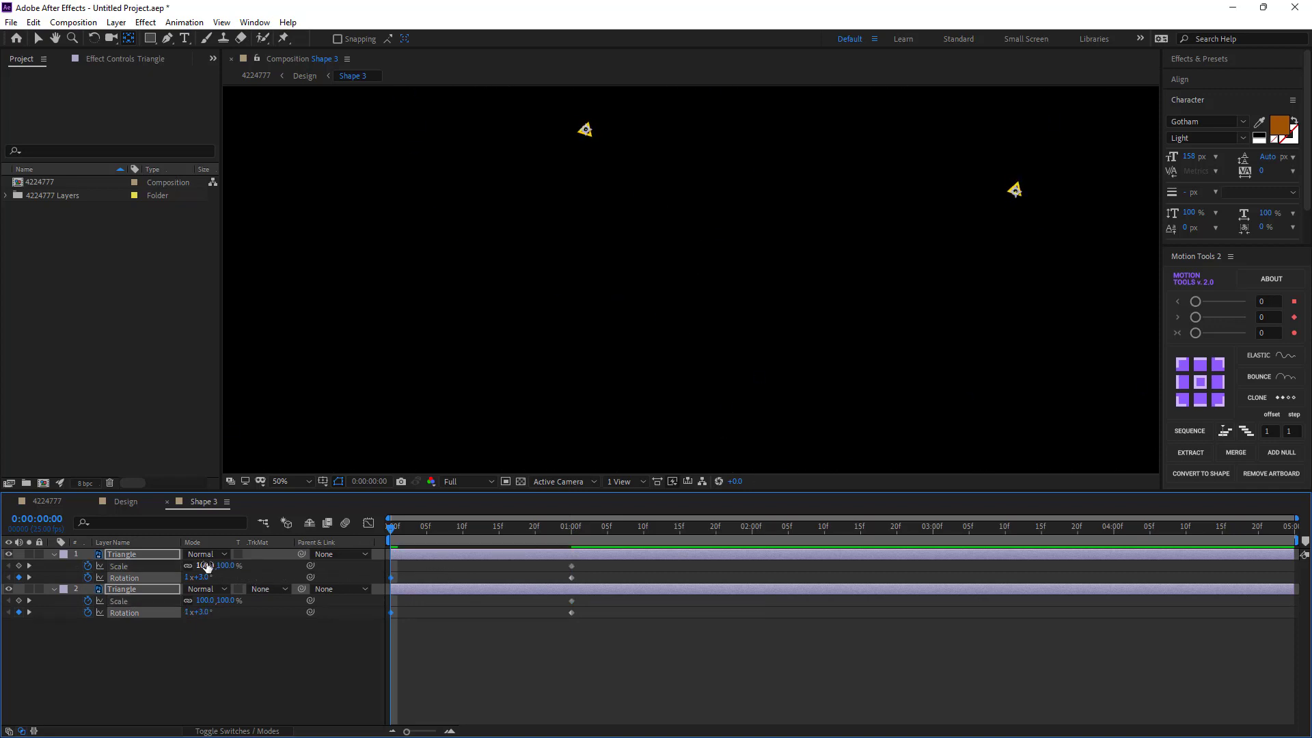
type("0")
key("Return")
- Apply Easy Ease to all triangle keyframes and lengthen the ease into the one-second keyframes
left_click(275, 662)
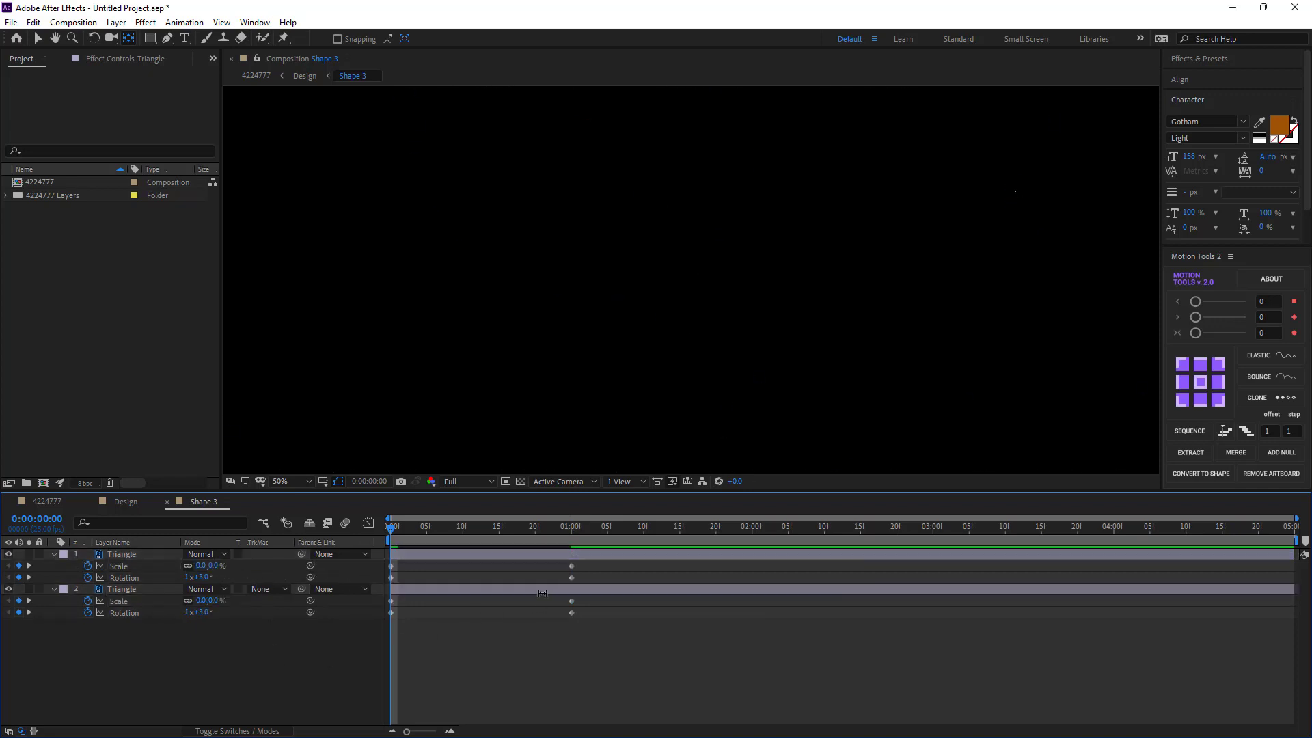
left_click_drag(596, 568, 383, 618)
right_click(390, 612)
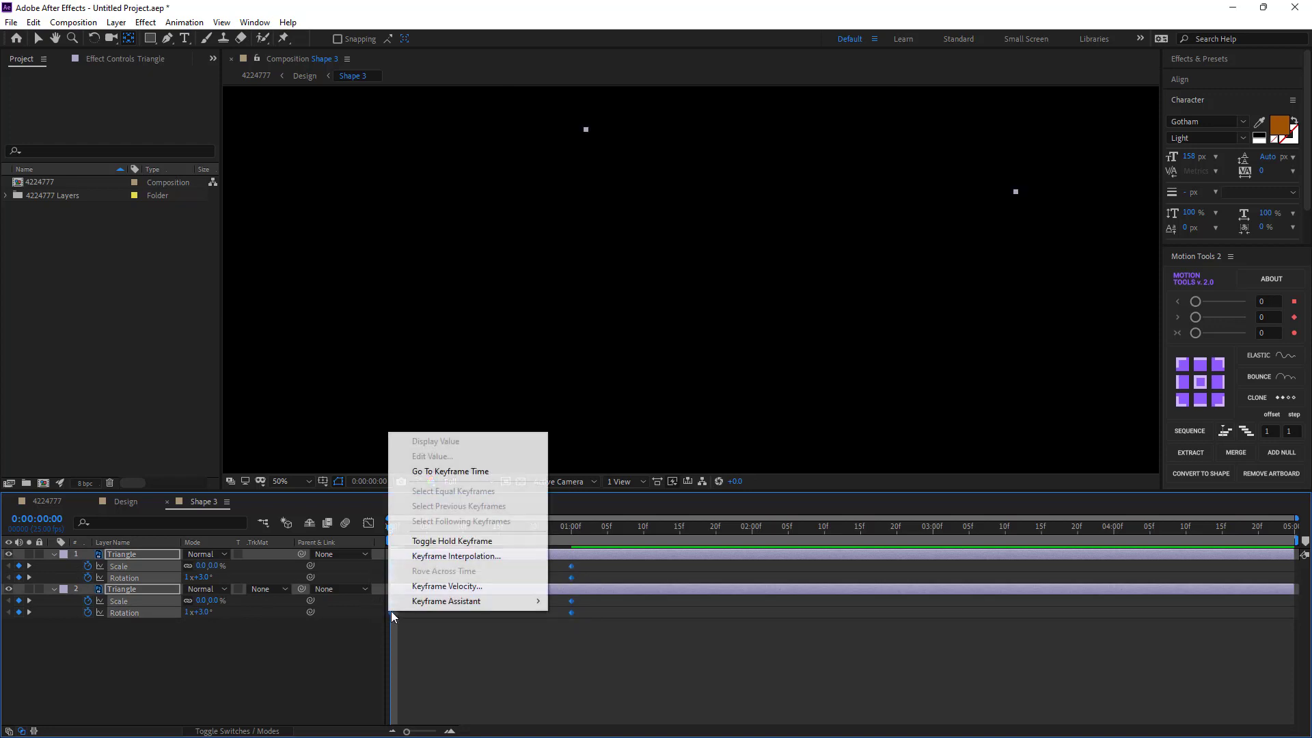
mouse_move(437, 607)
left_click(579, 514)
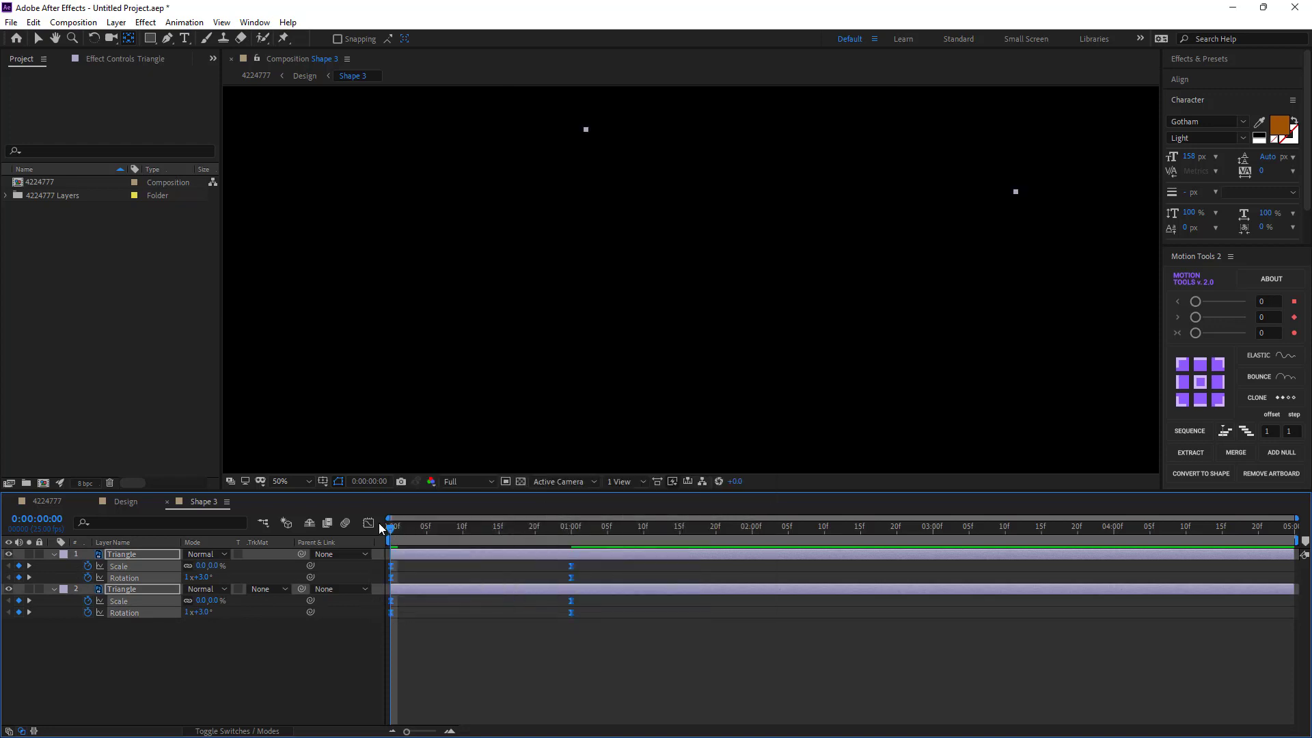
left_click(369, 523)
mouse_move(603, 592)
left_mouse_down()
mouse_move(534, 574)
mouse_move(461, 591)
left_mouse_up()
left_click(368, 523)
- Preview the animation, delay the first Triangle layer by about three frames, and collapse the layers
left_click(302, 659)
key("space")
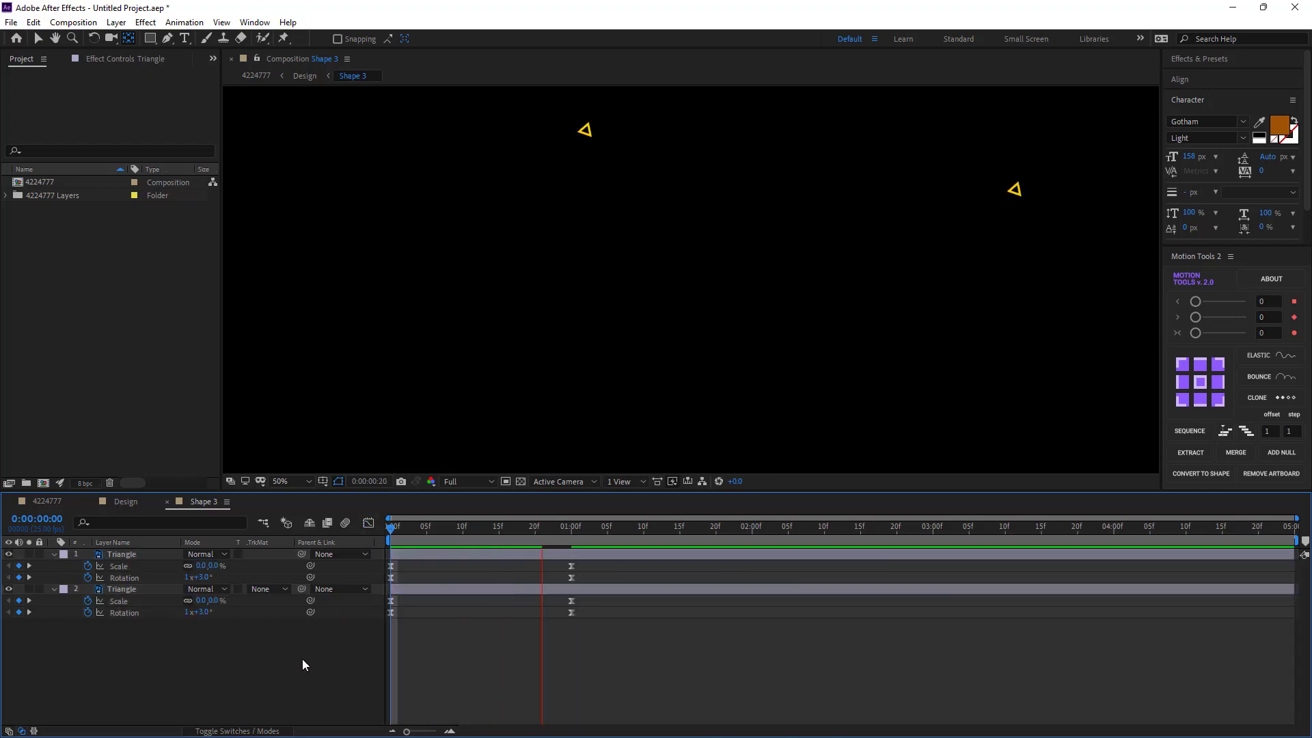
left_click(542, 536)
left_click(544, 554)
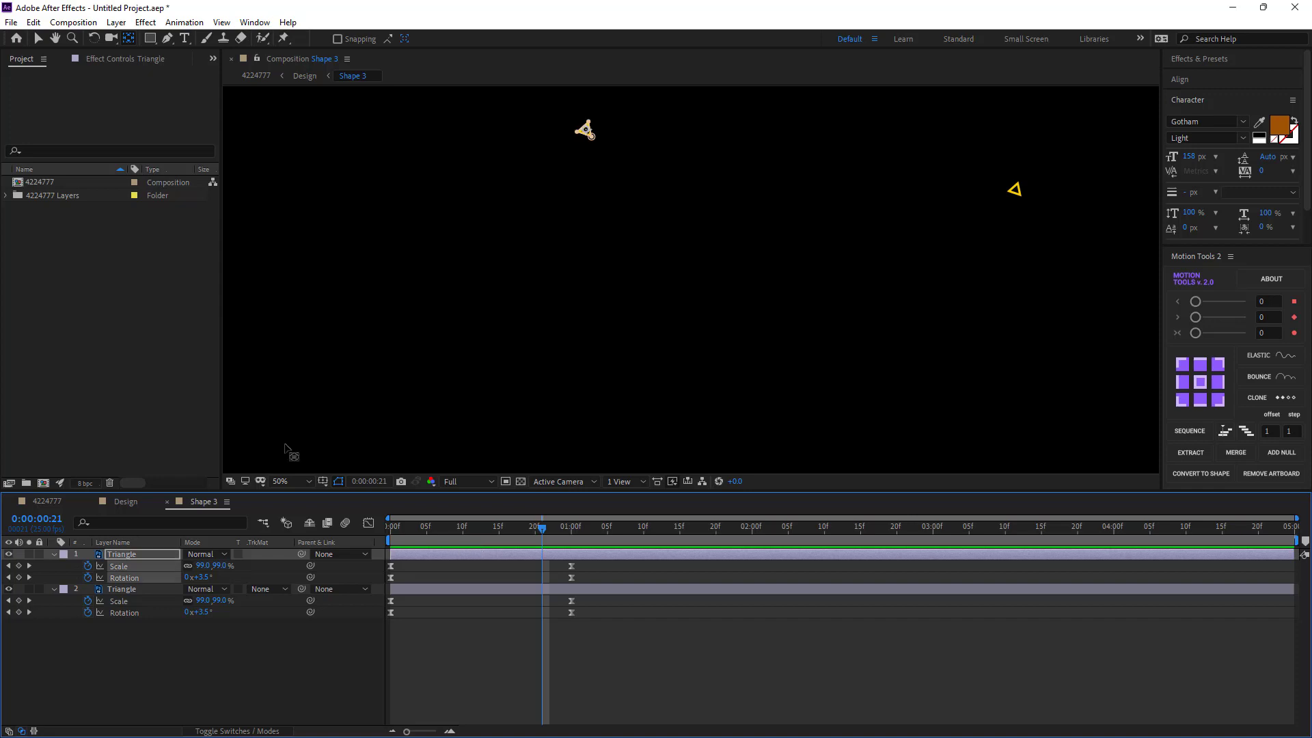
left_click(39, 39)
left_click_drag(412, 551, 470, 557)
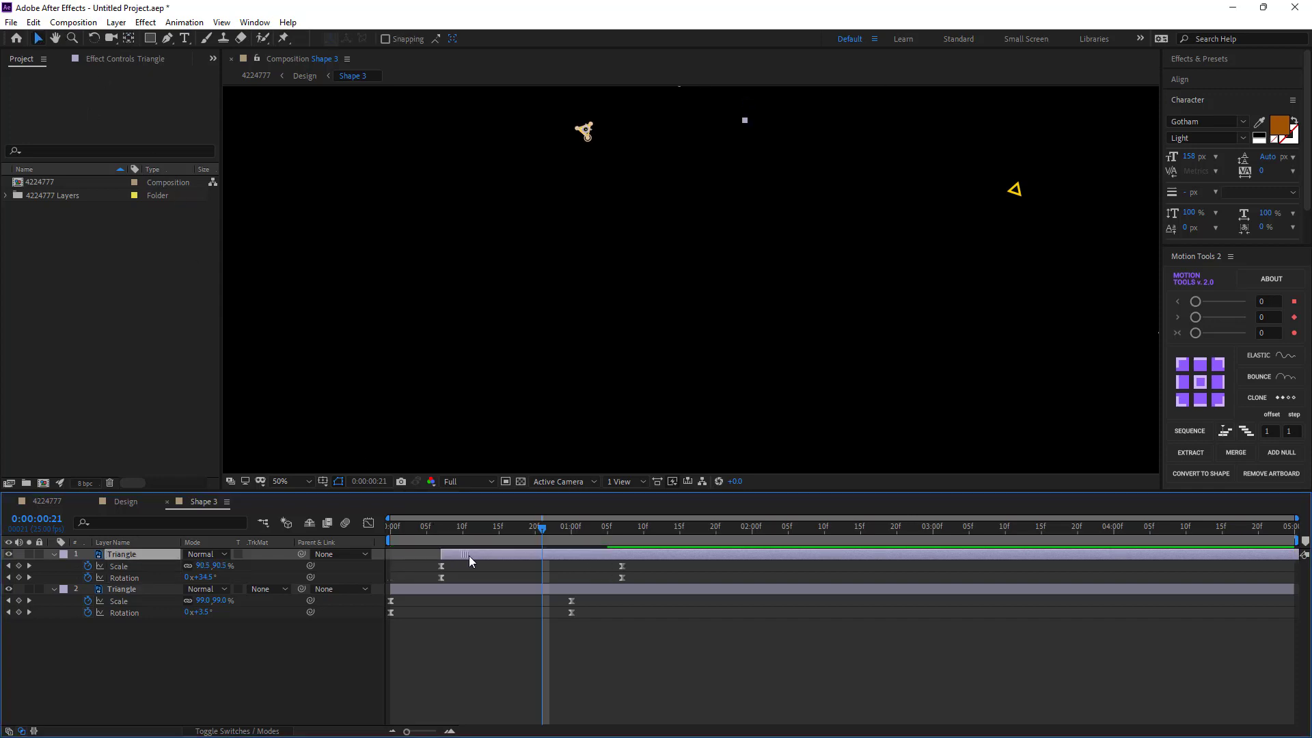
left_click(54, 589)
left_click(54, 554)
- Close Shape 3, scrub the Design and 4224777 timelines, then select the Social Media layer
left_click(167, 502)
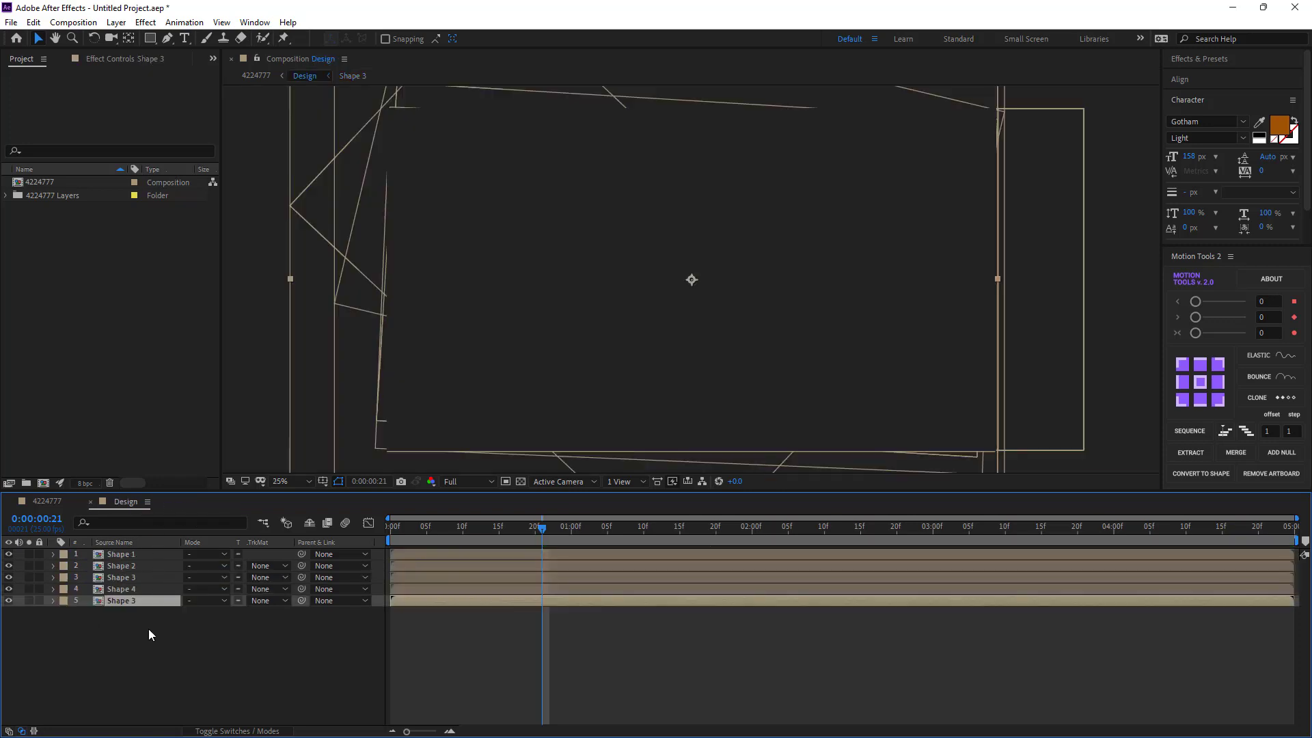
left_click_drag(449, 536, 714, 548)
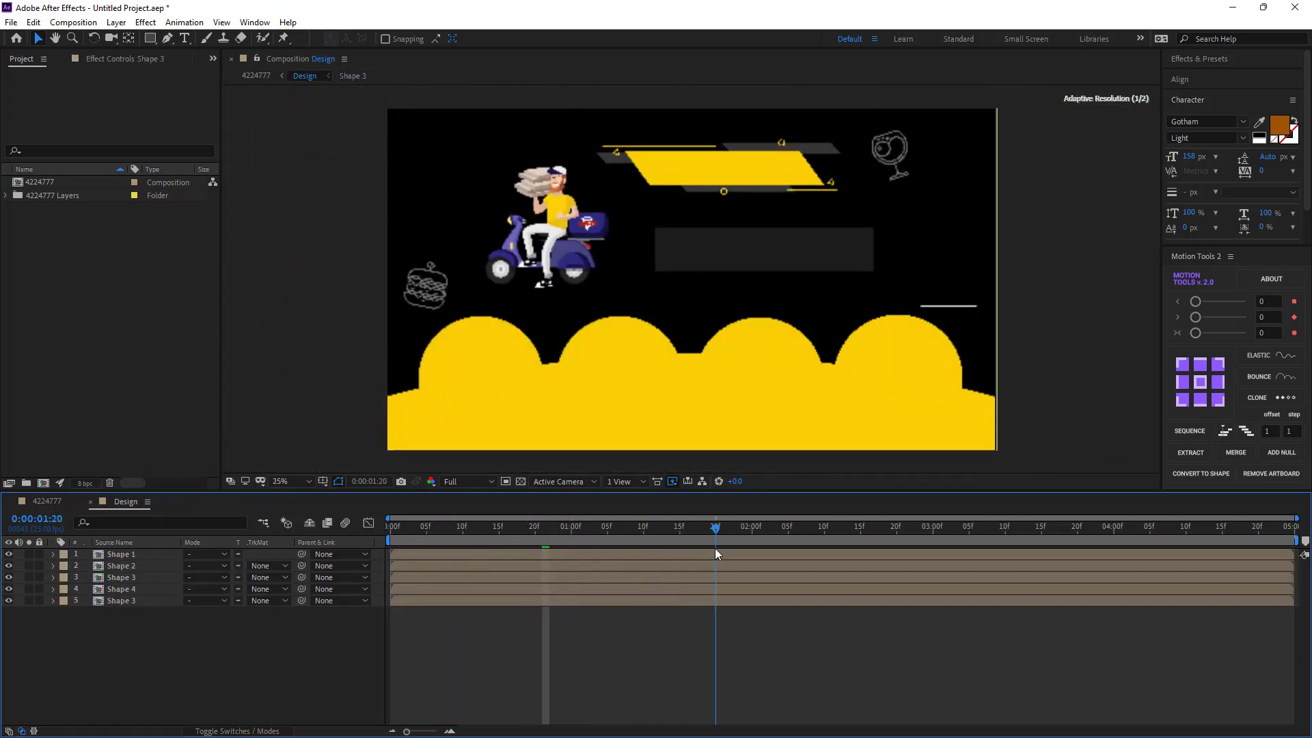
left_click(91, 501)
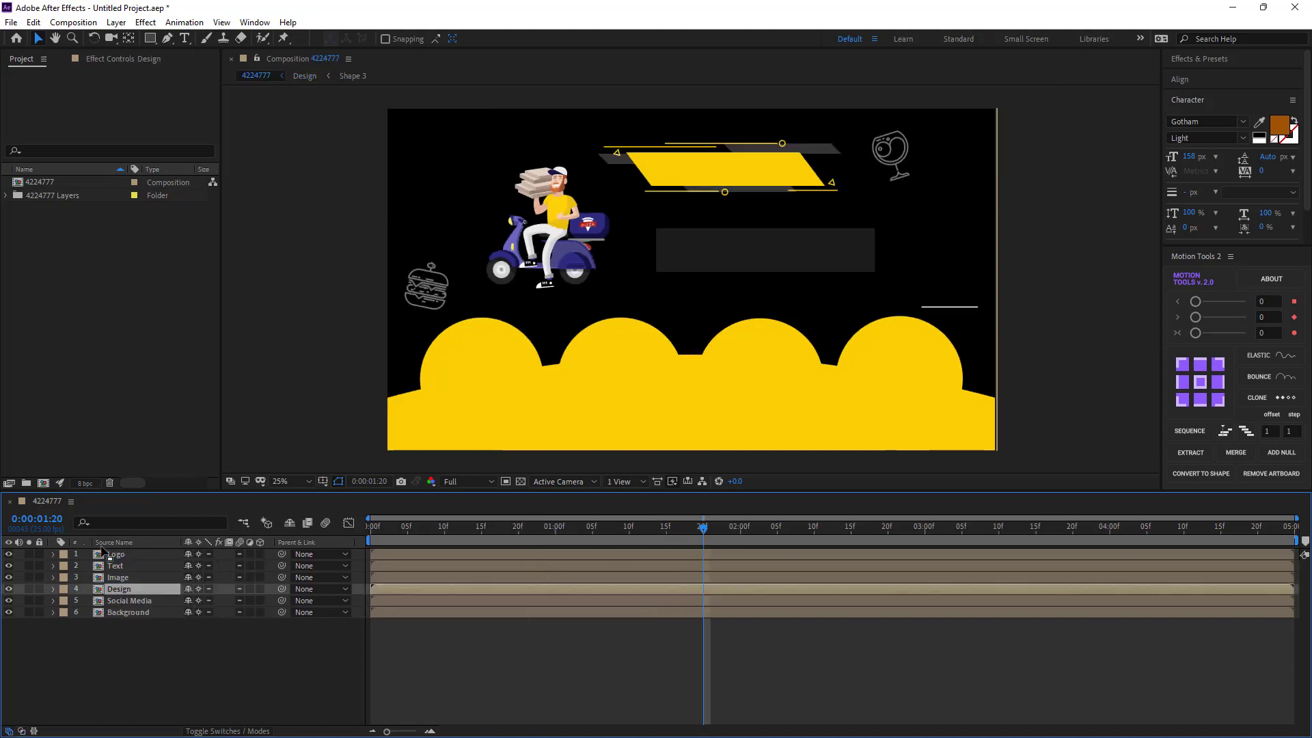
mouse_move(579, 529)
left_mouse_down()
mouse_move(521, 537)
mouse_move(651, 531)
left_mouse_up()
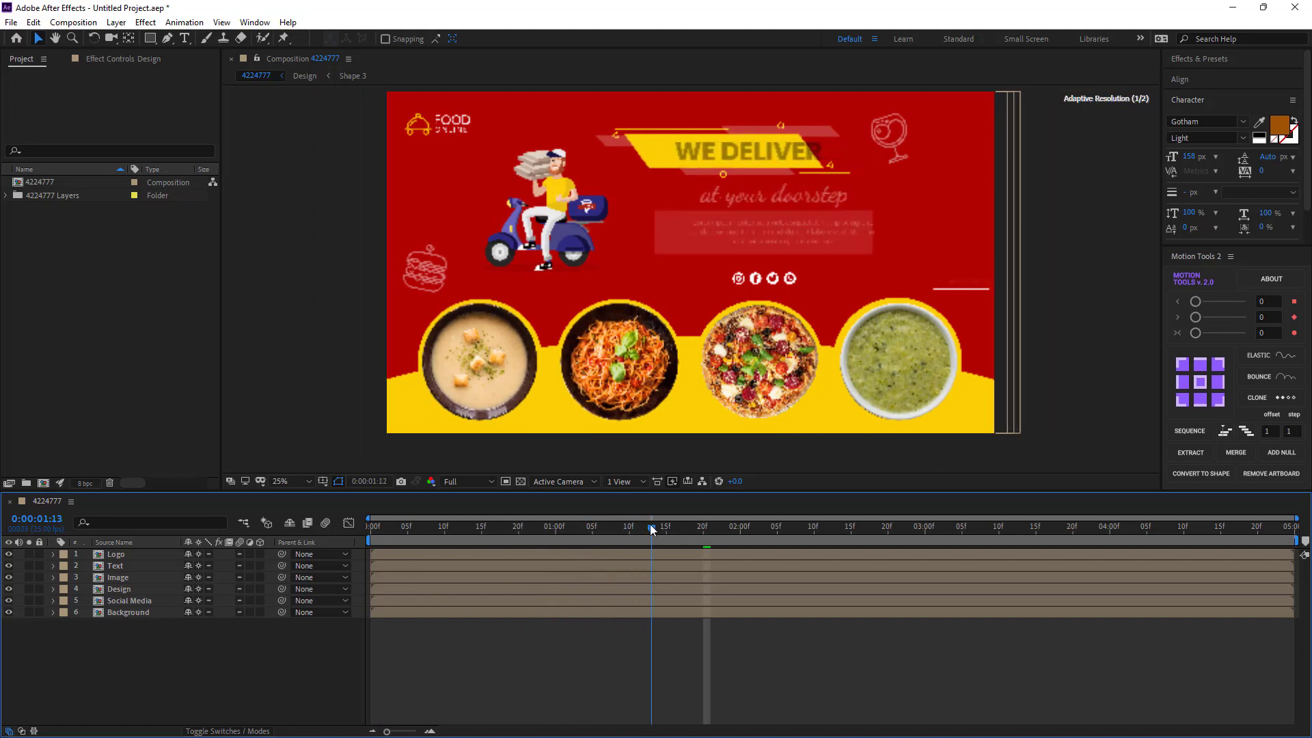
left_click(136, 602)
- Open the Social Media precomp, then the nested Icon precomp, and centre the icons in view
double_click(136, 601)
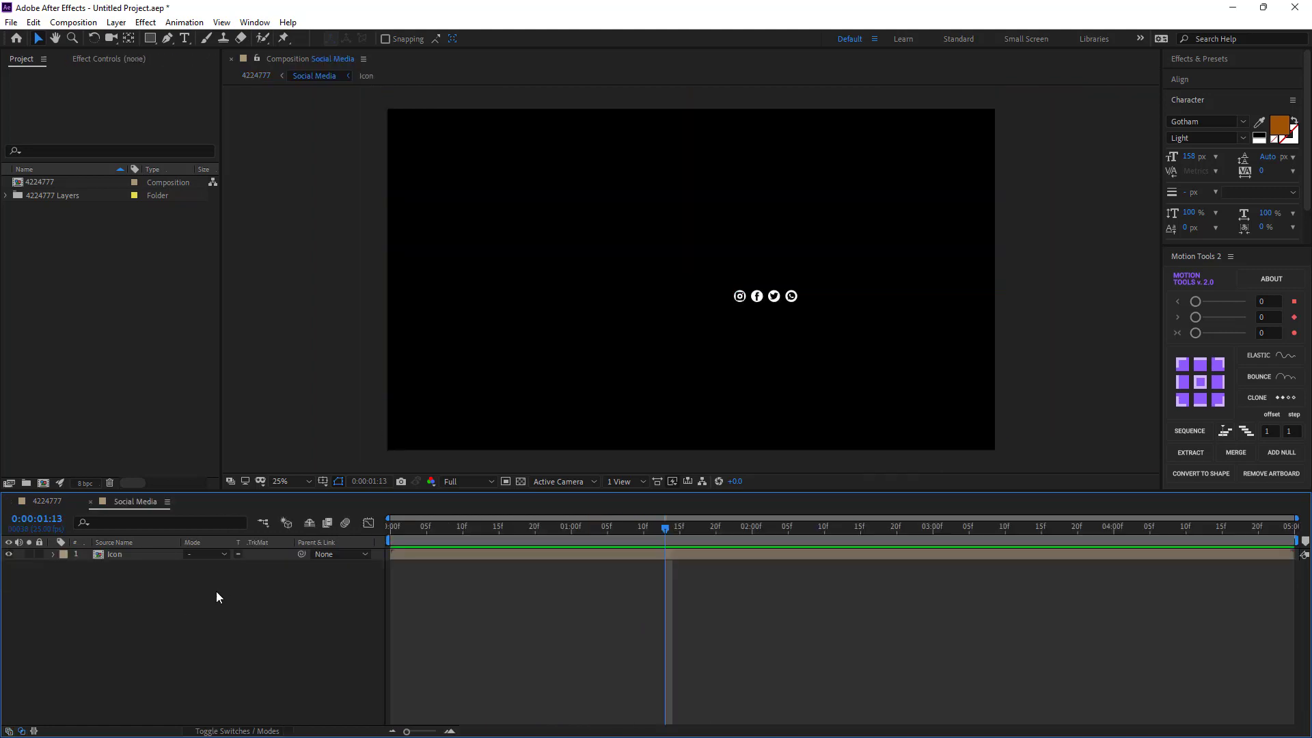
double_click(115, 555)
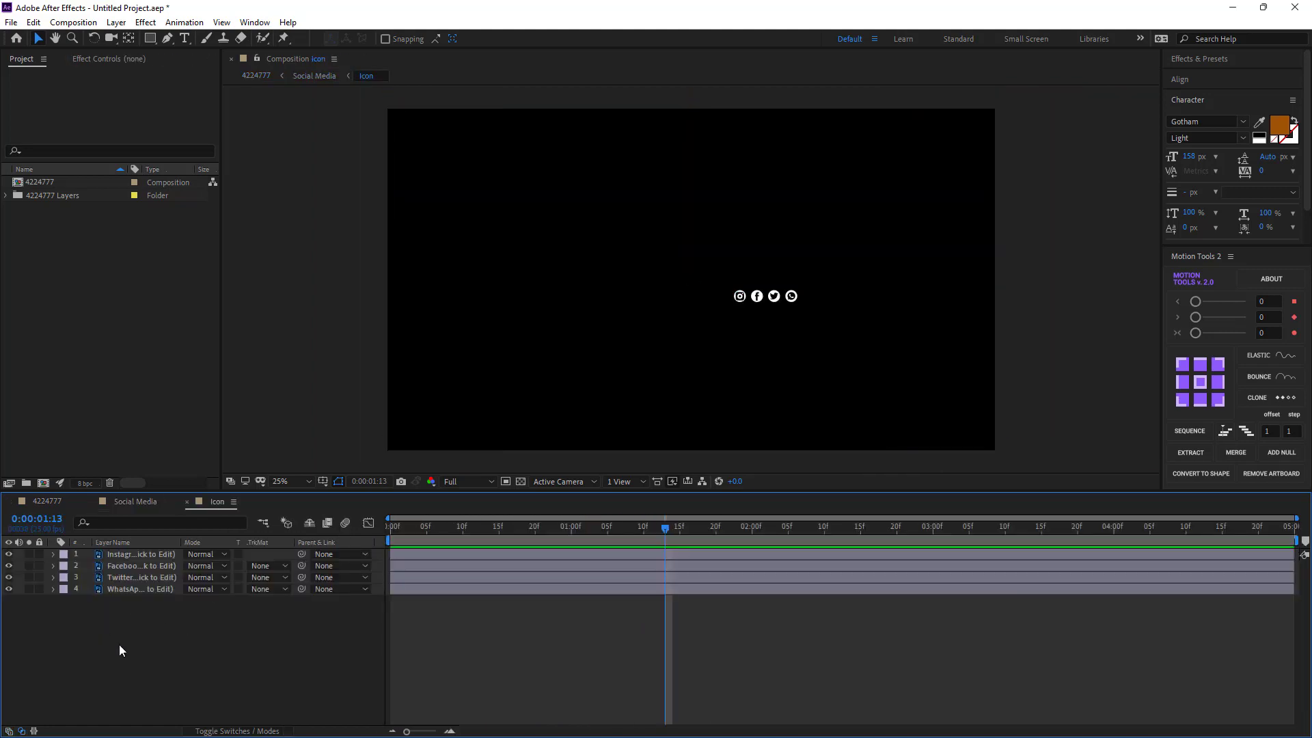
left_click(126, 554)
scroll(683, 375, "up", 2)
scroll(740, 371, "up", 2)
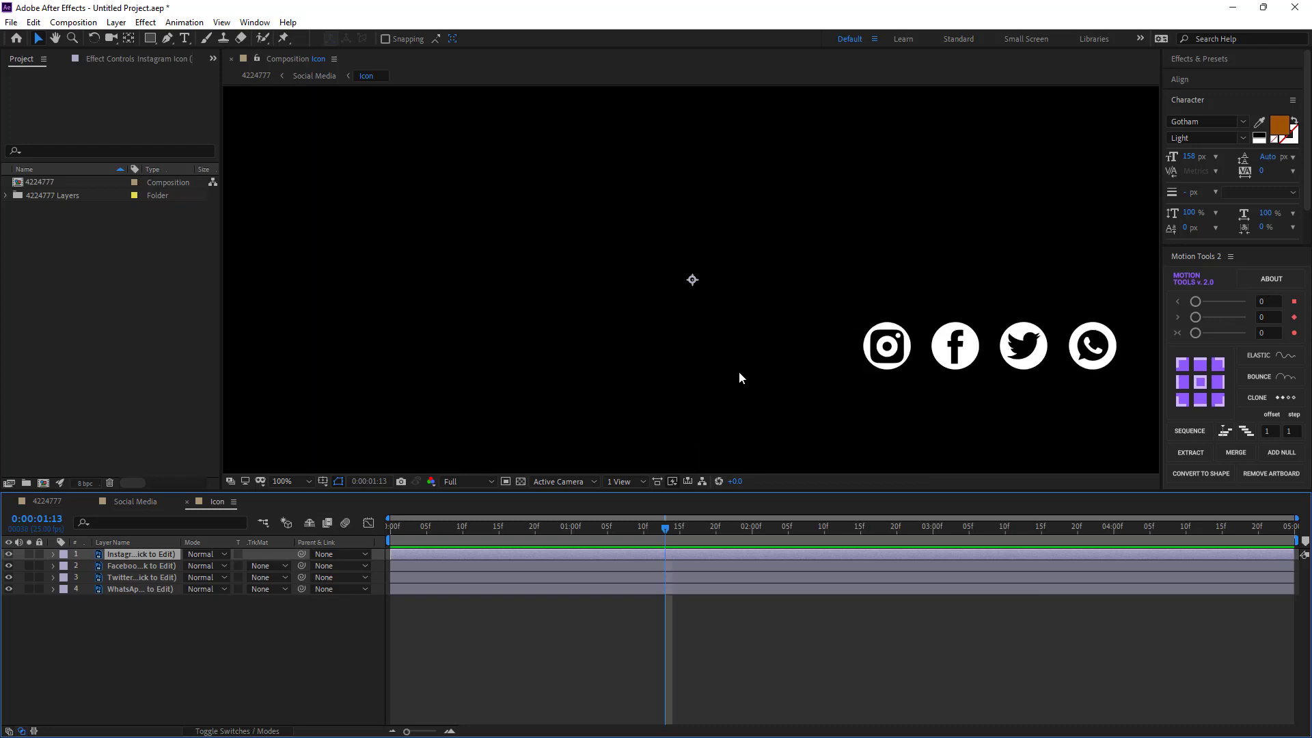
left_click_drag(739, 371, 505, 344)
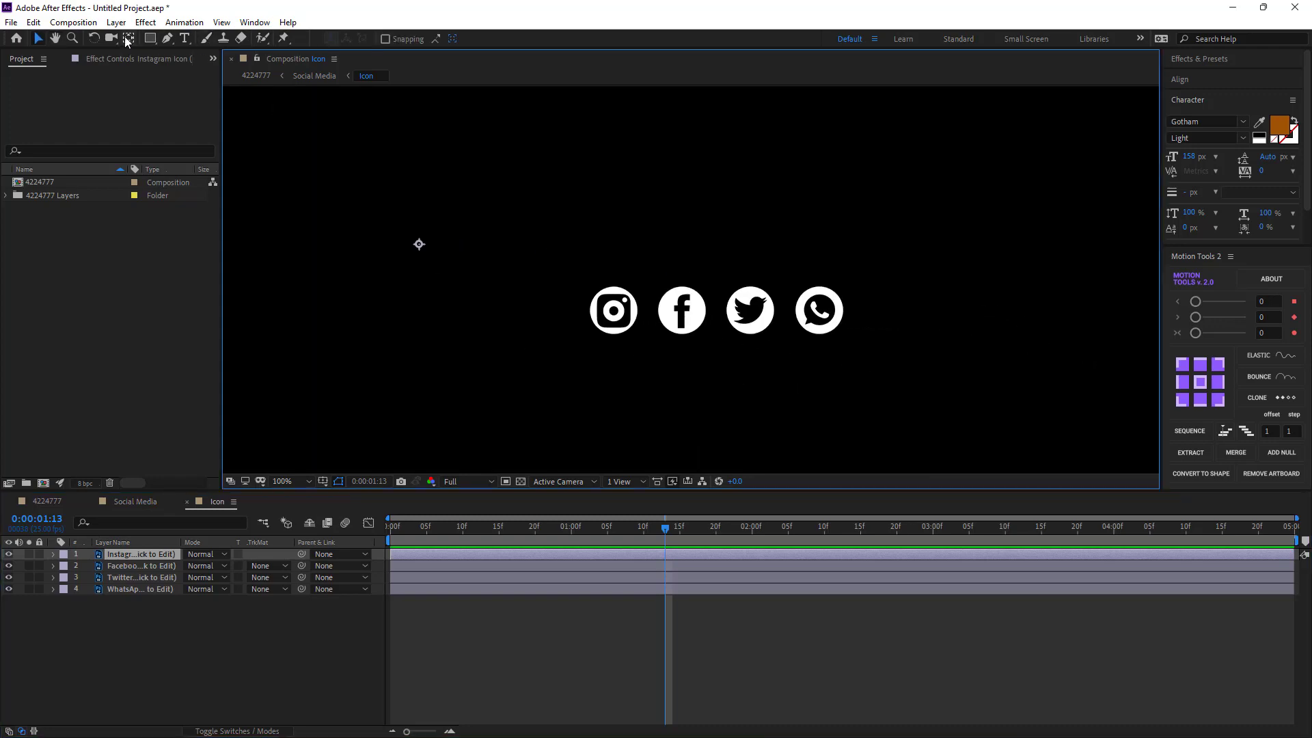
- With Pan Behind, move the Instagram, Facebook, Twitter and WhatsApp anchor points to their icon centres
key("y")
left_click_drag(419, 244, 614, 311)
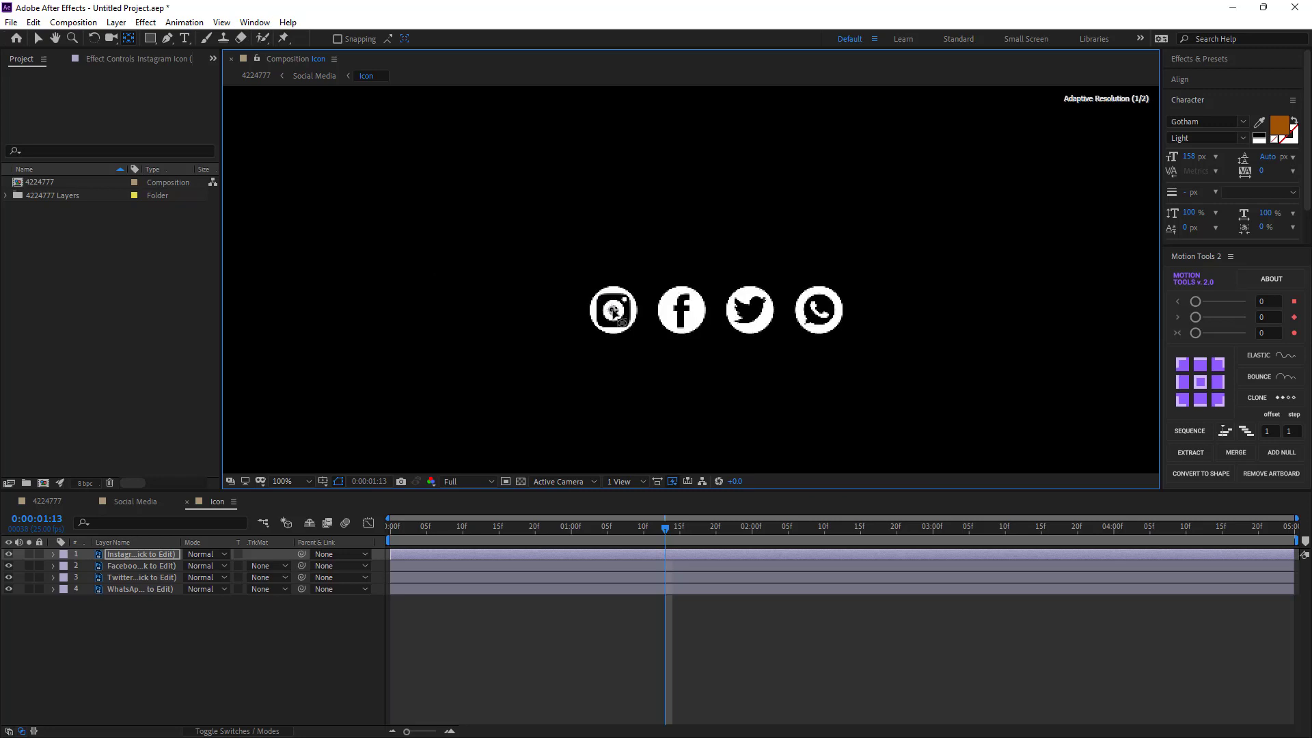
left_click(162, 568)
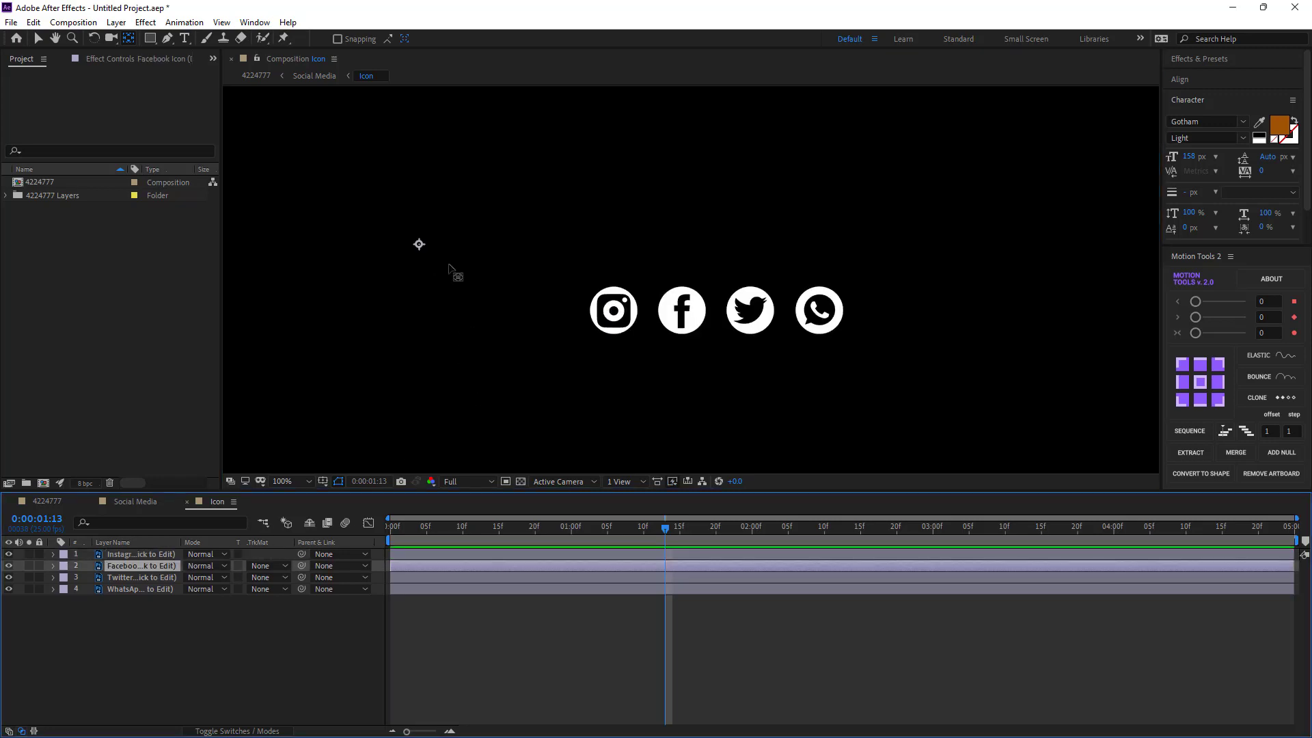
left_click_drag(418, 244, 648, 314)
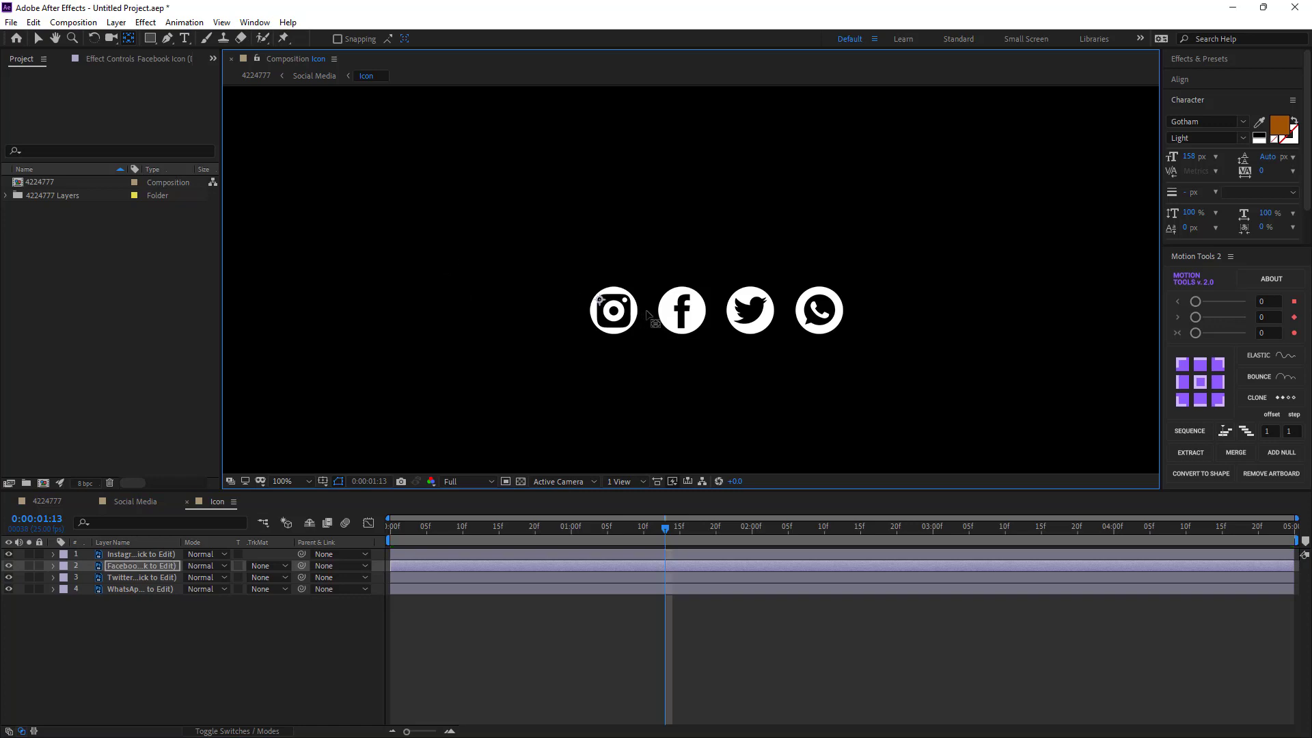
left_click(140, 577)
left_click_drag(419, 244, 749, 314)
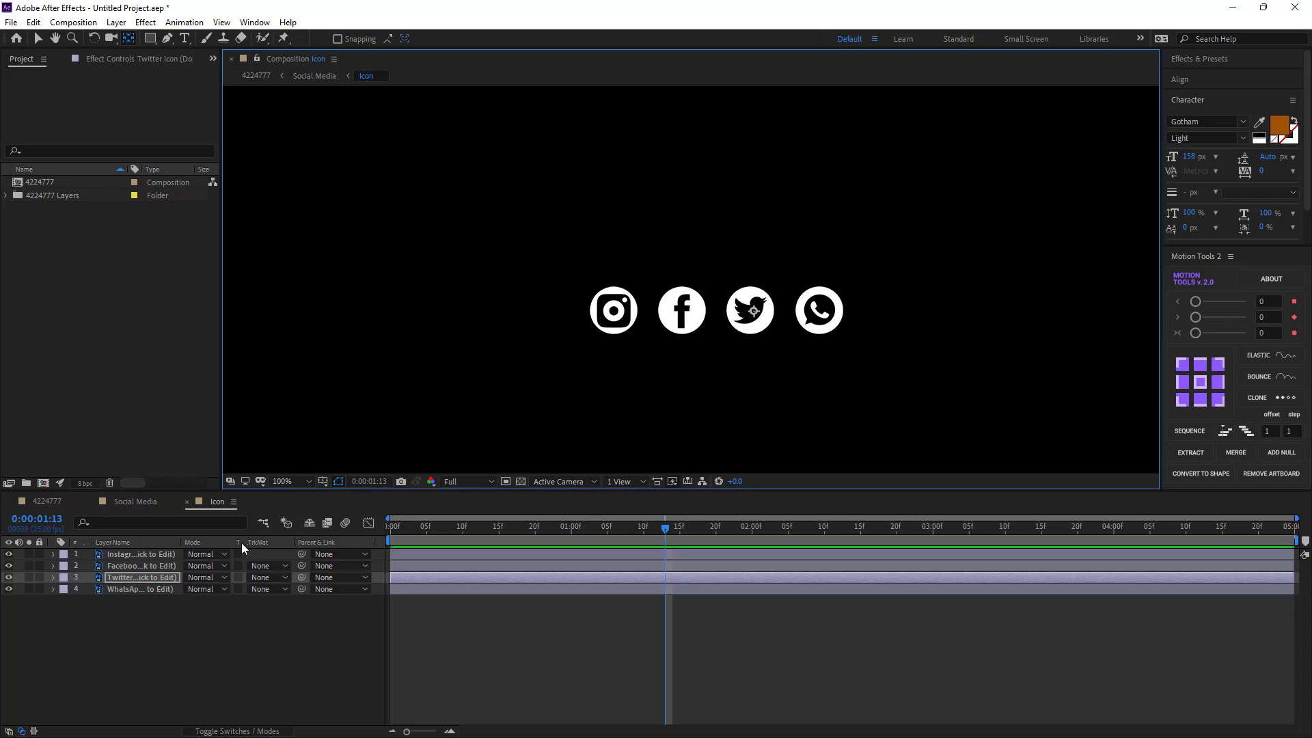
left_click(141, 589)
left_click_drag(419, 246, 820, 322)
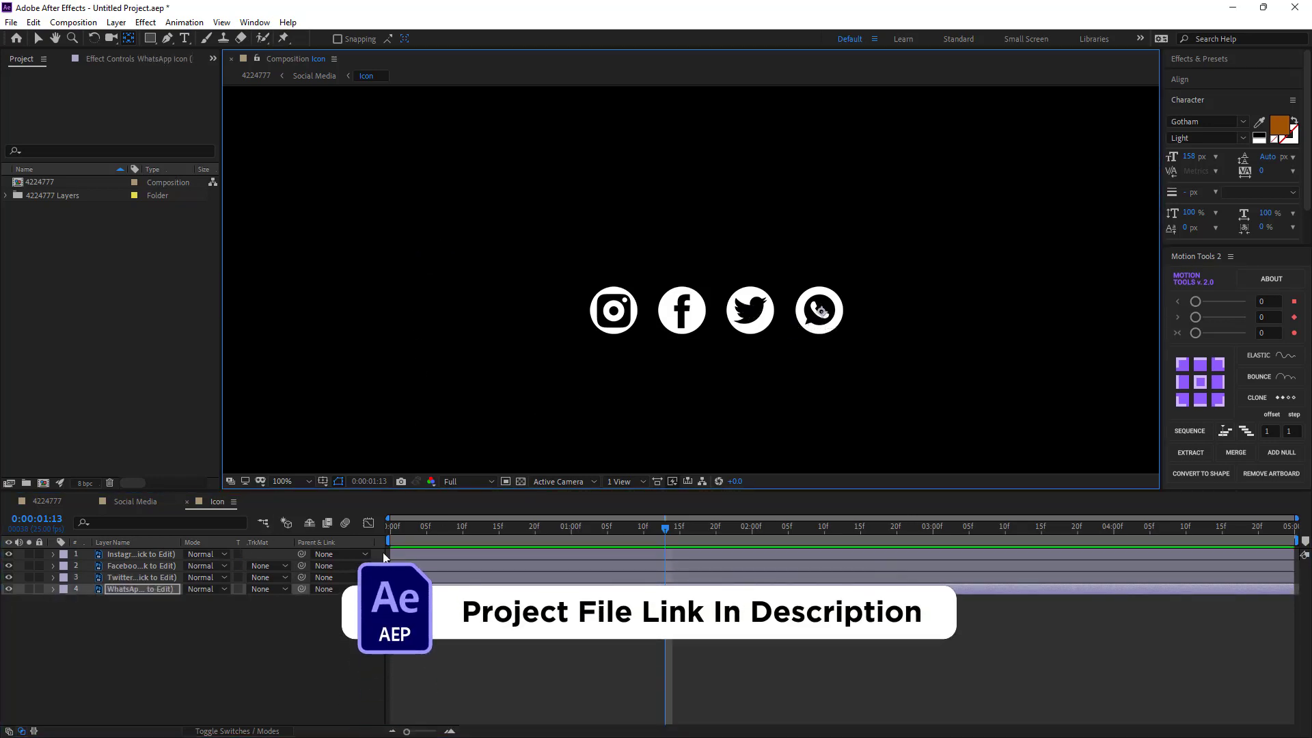
- At 1 second, select all four icon layers and reveal their Opacity
left_click(573, 530)
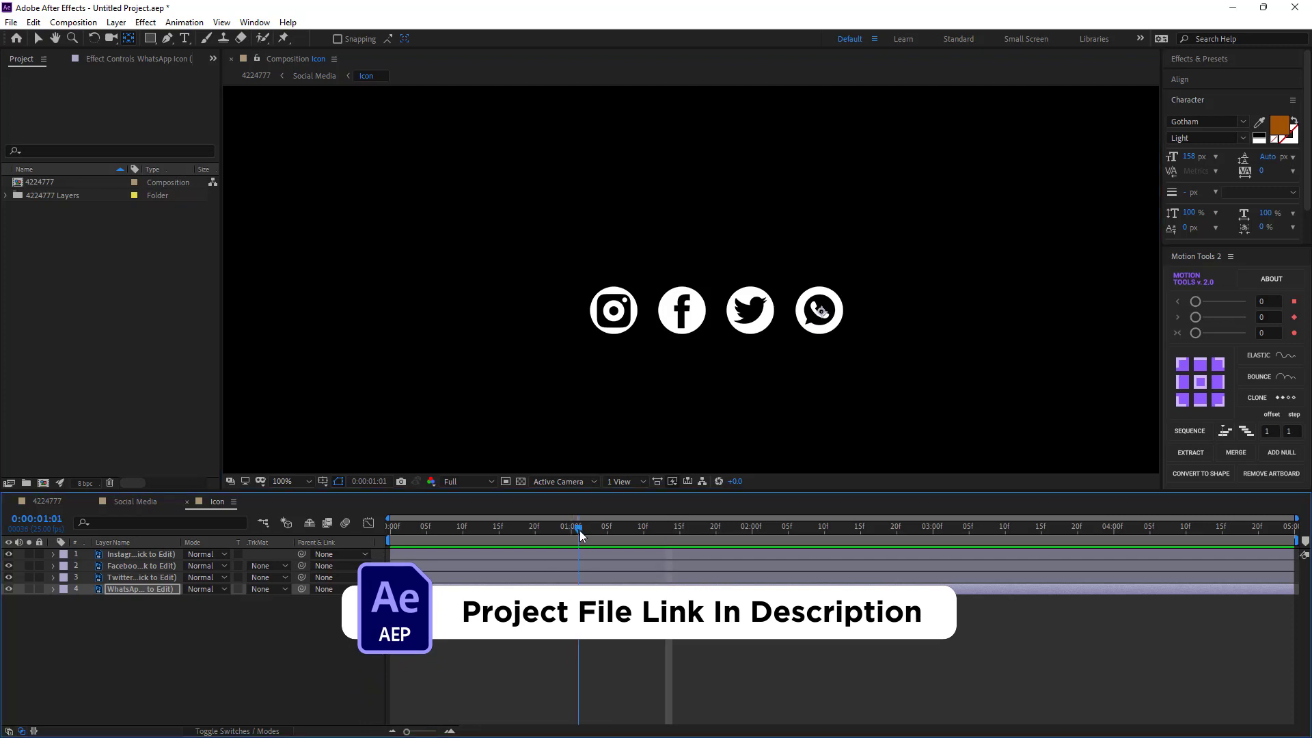
left_click_drag(139, 632, 113, 544)
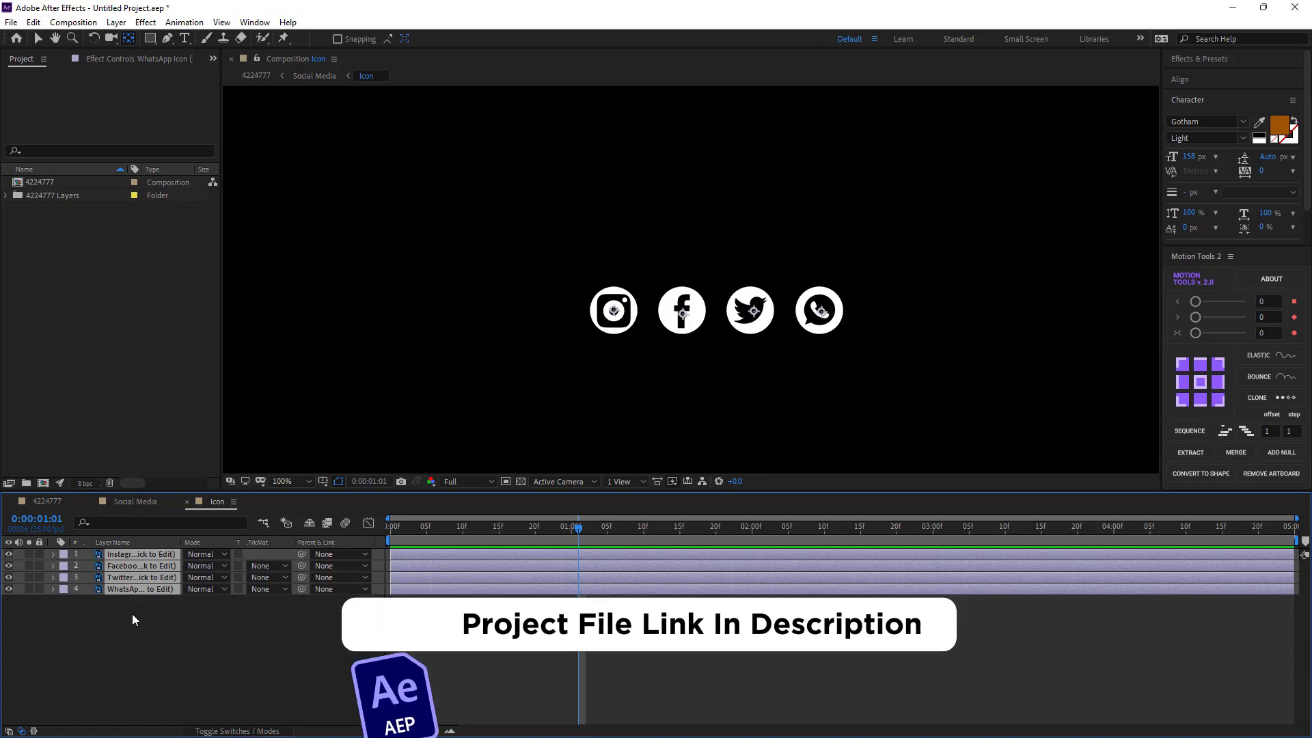
key("t")
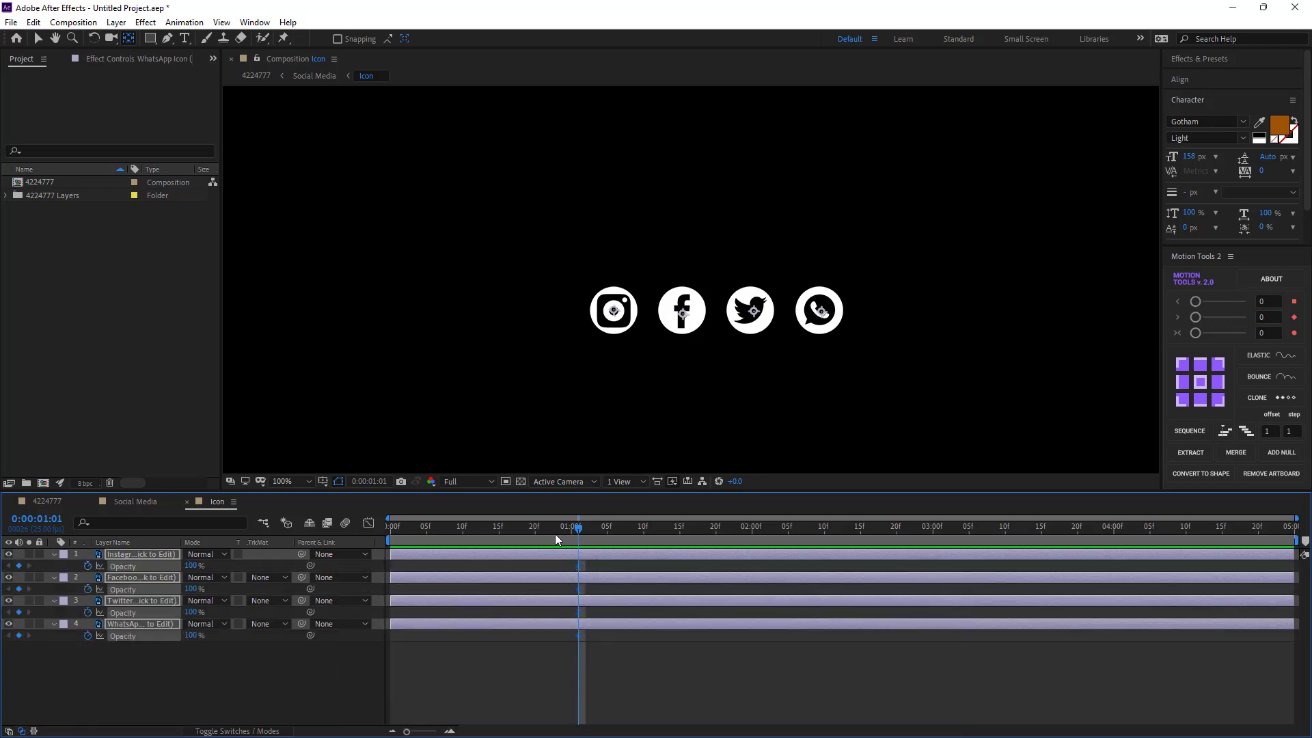
- Set the icons' opacity to 0% at the first frame and apply Easy Ease to the keyframes
left_click(191, 566)
type("0")
key("Return")
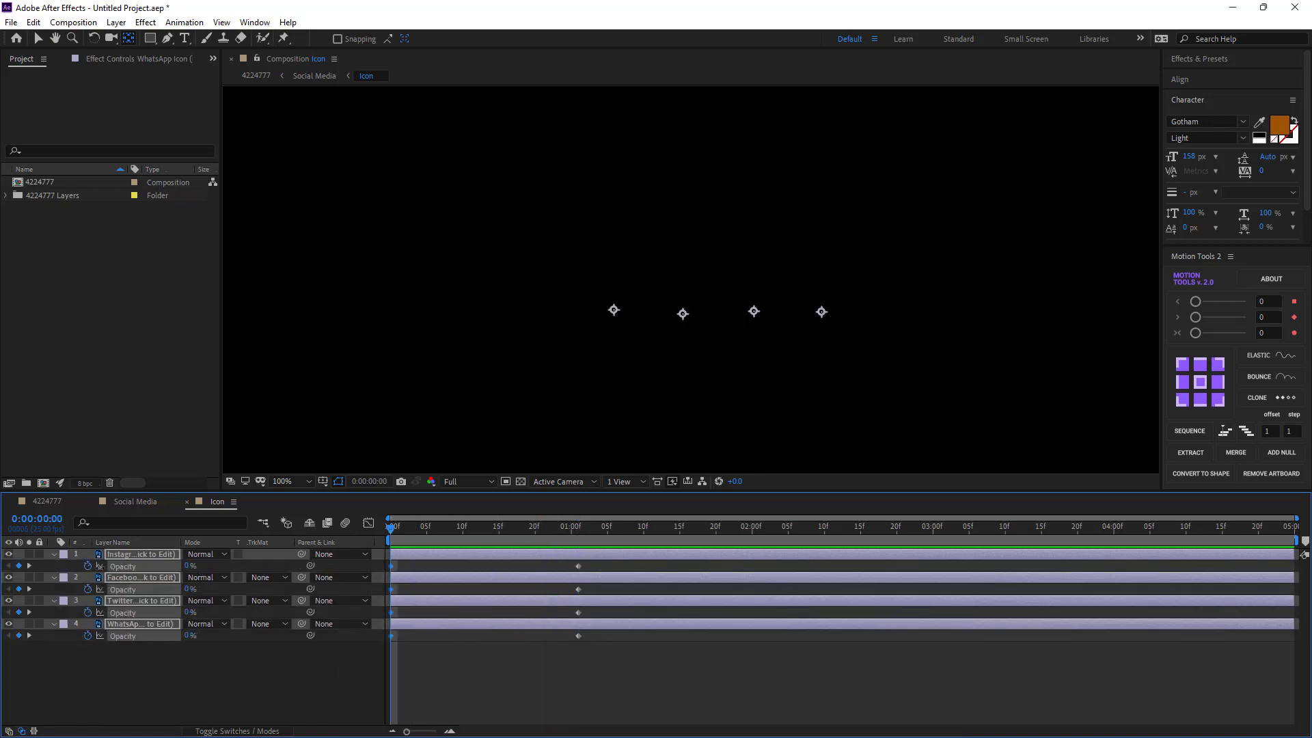
left_click_drag(599, 562, 392, 639)
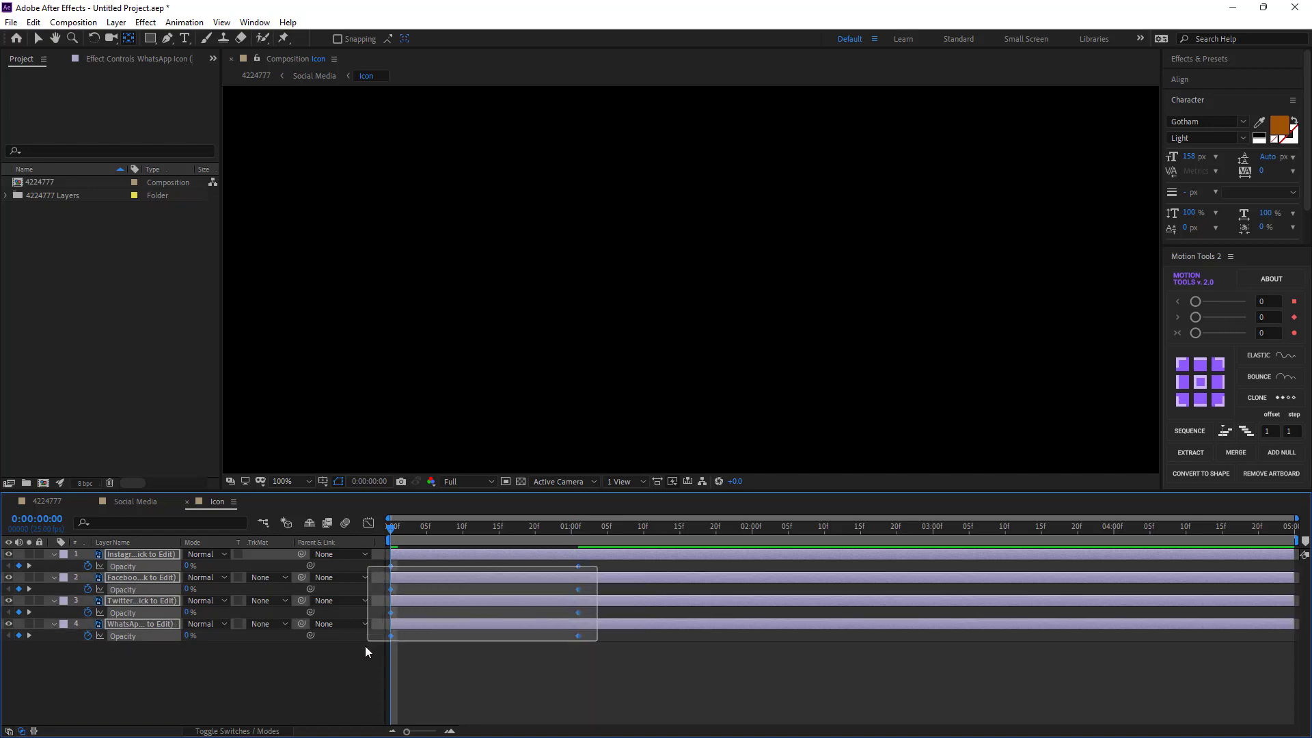
right_click(392, 639)
mouse_move(454, 620)
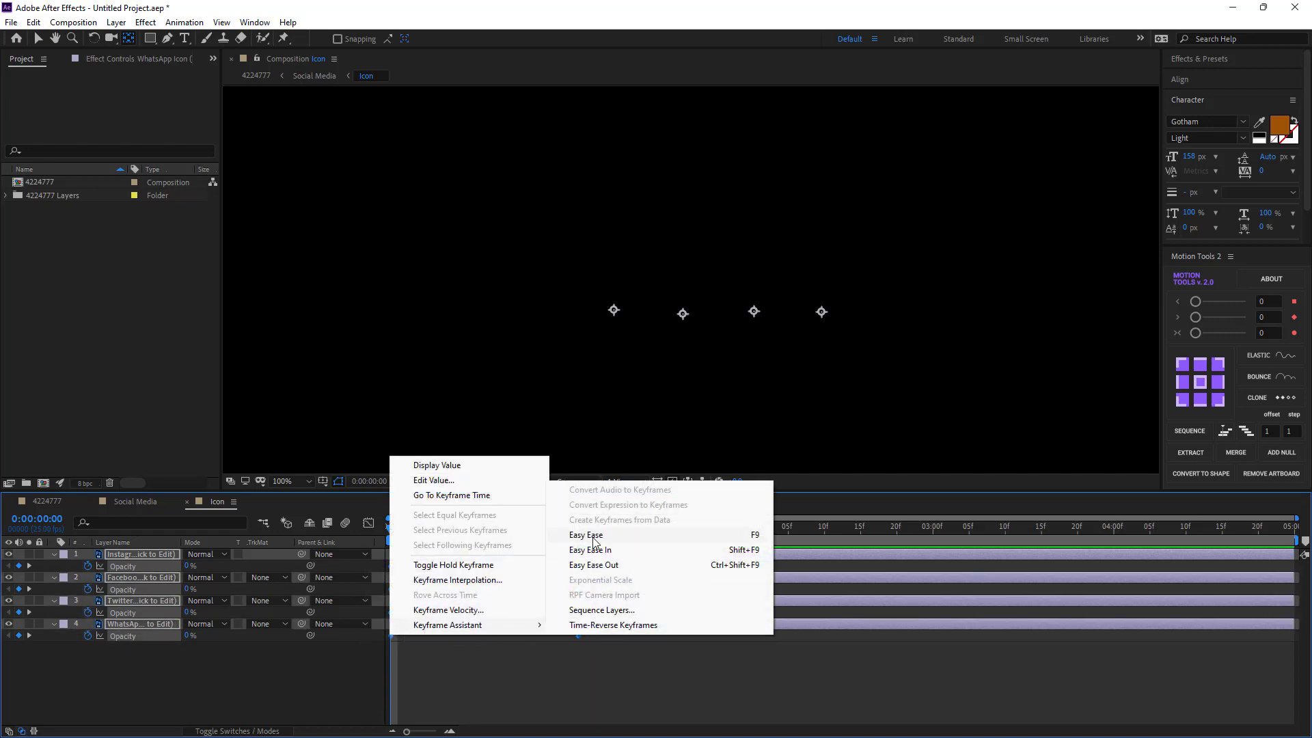
left_click(575, 535)
- Collapse the four icon layers, stagger their start times in sequence, and scrub to check the fade-in
left_click(273, 647)
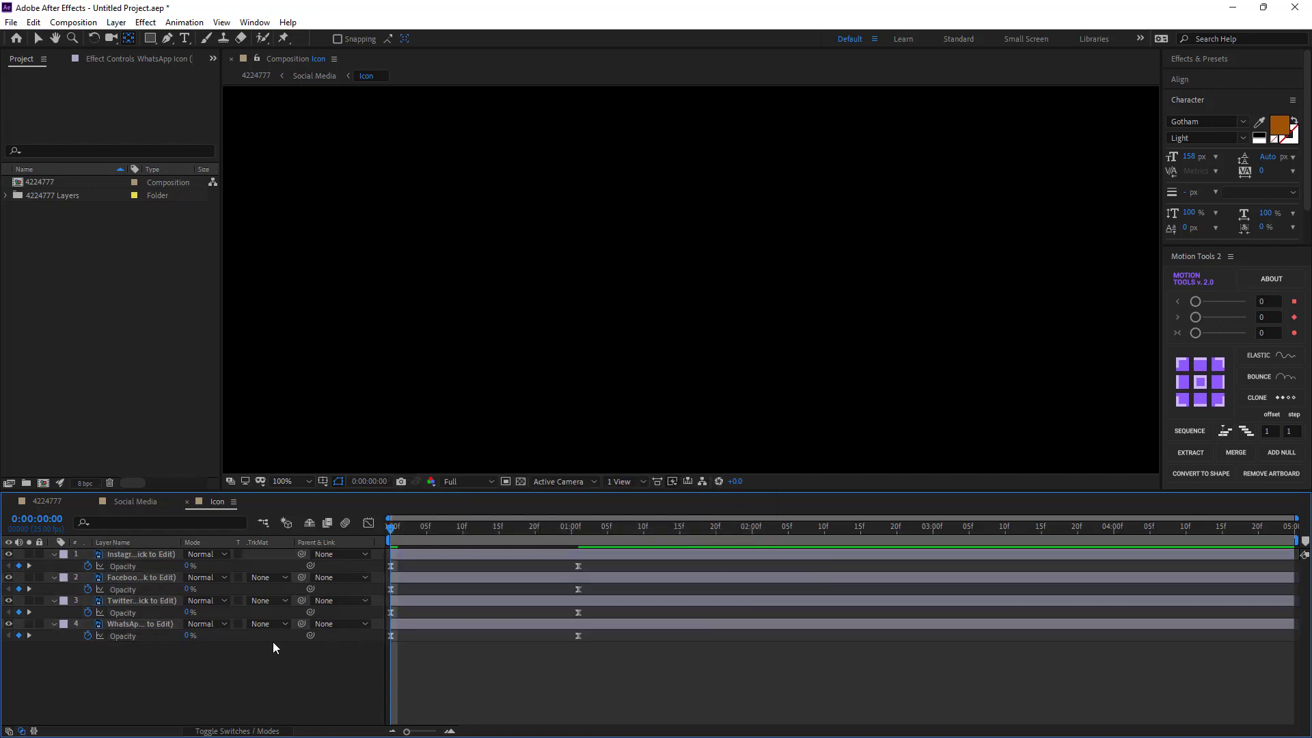
left_click(54, 554)
left_click(52, 567)
left_click(53, 577)
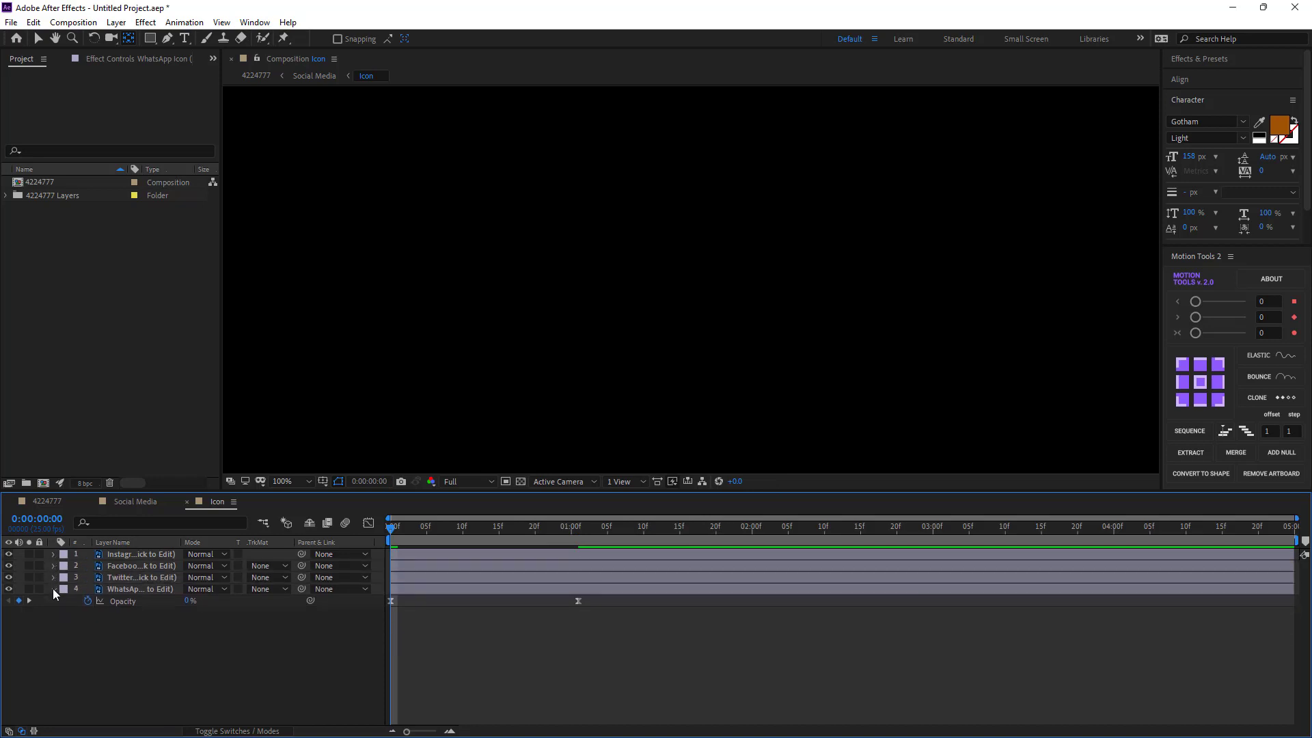
left_click(53, 589)
left_click_drag(187, 650, 102, 549)
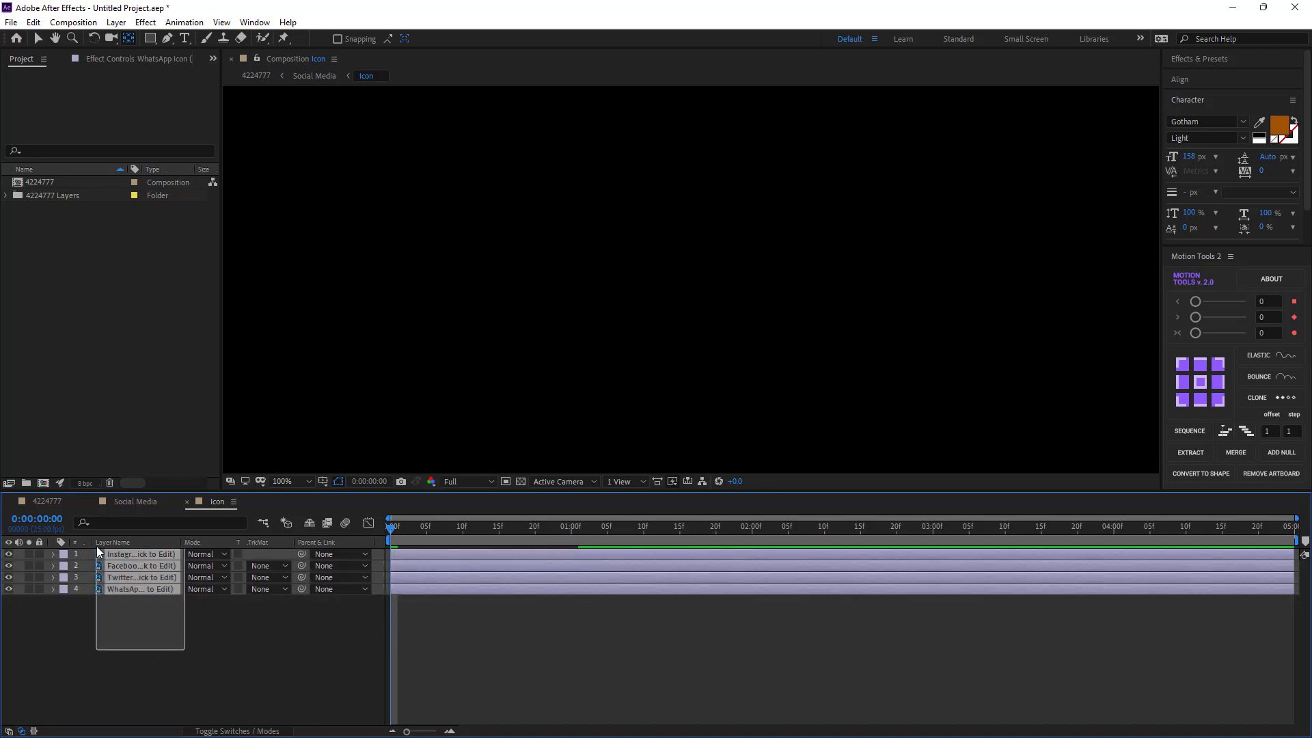
left_click(1192, 435)
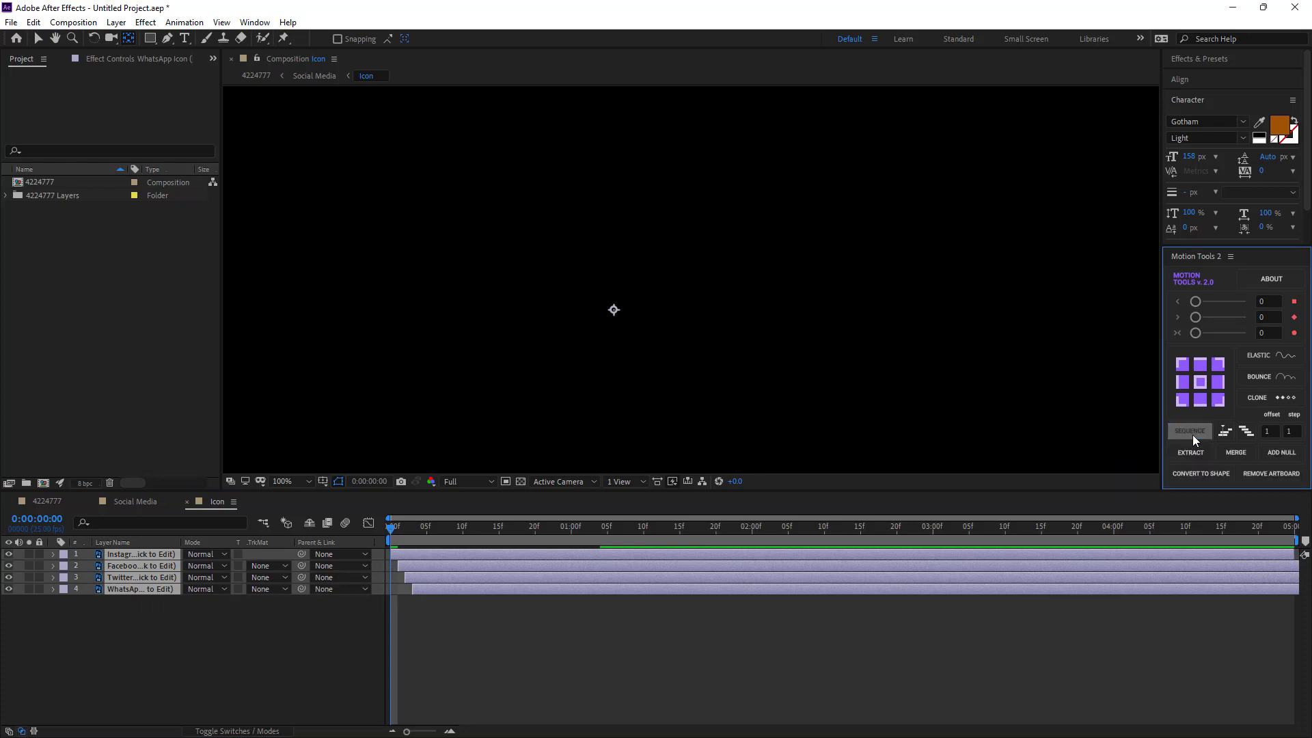
left_click(1192, 434)
left_click(348, 641)
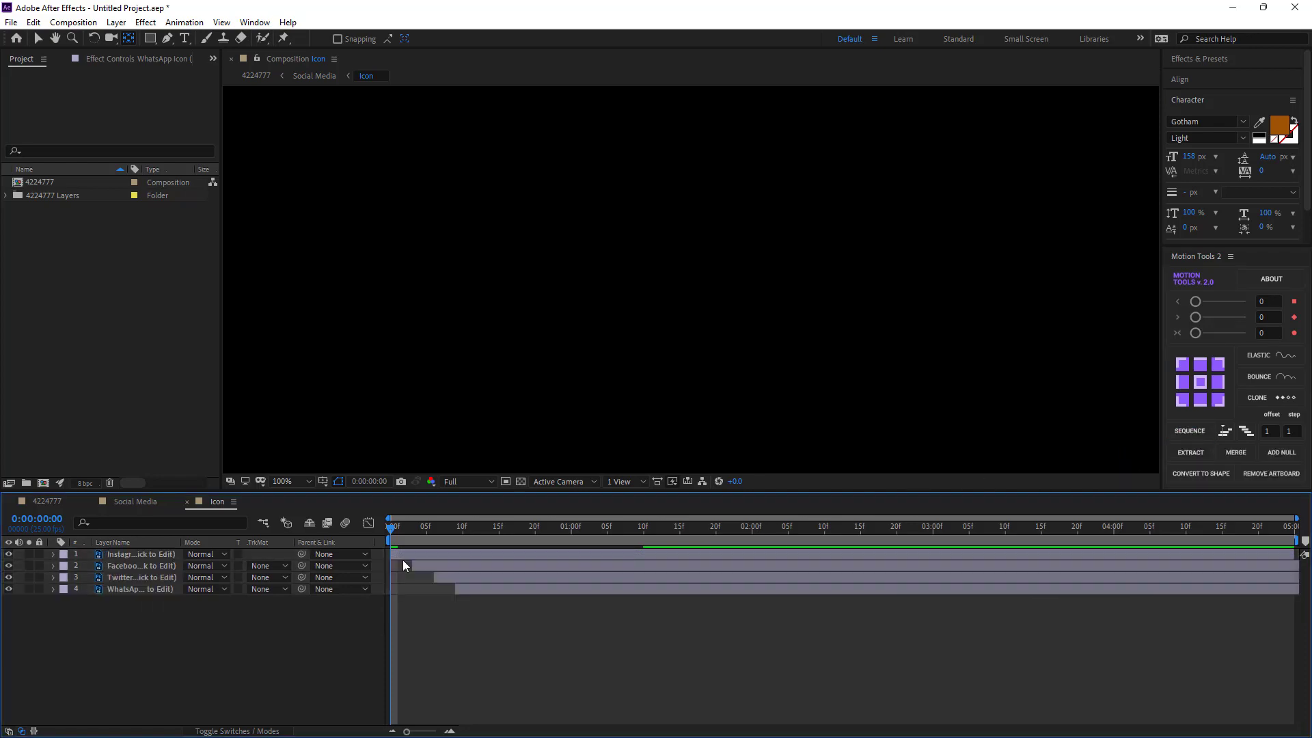
left_click_drag(395, 531, 615, 568)
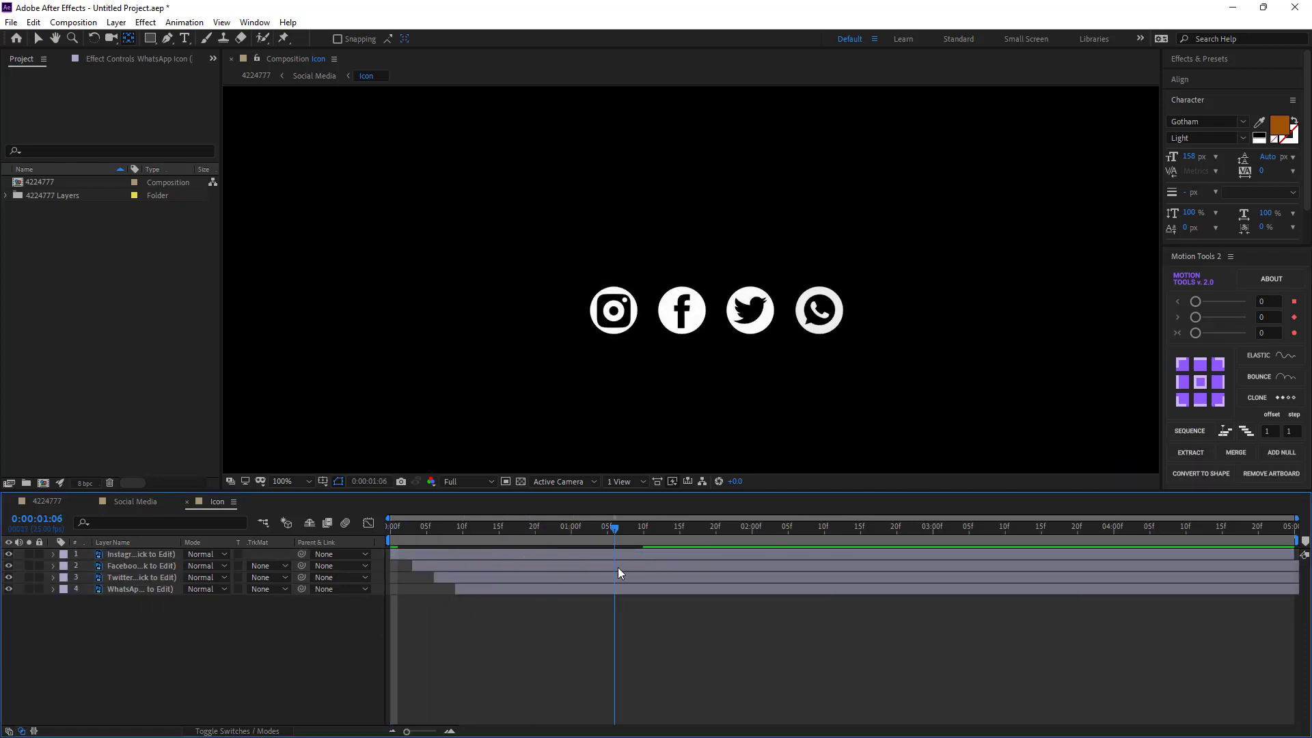
- Close the Icon and Social Media comps, rewind, and preview the banner animation
left_click(187, 502)
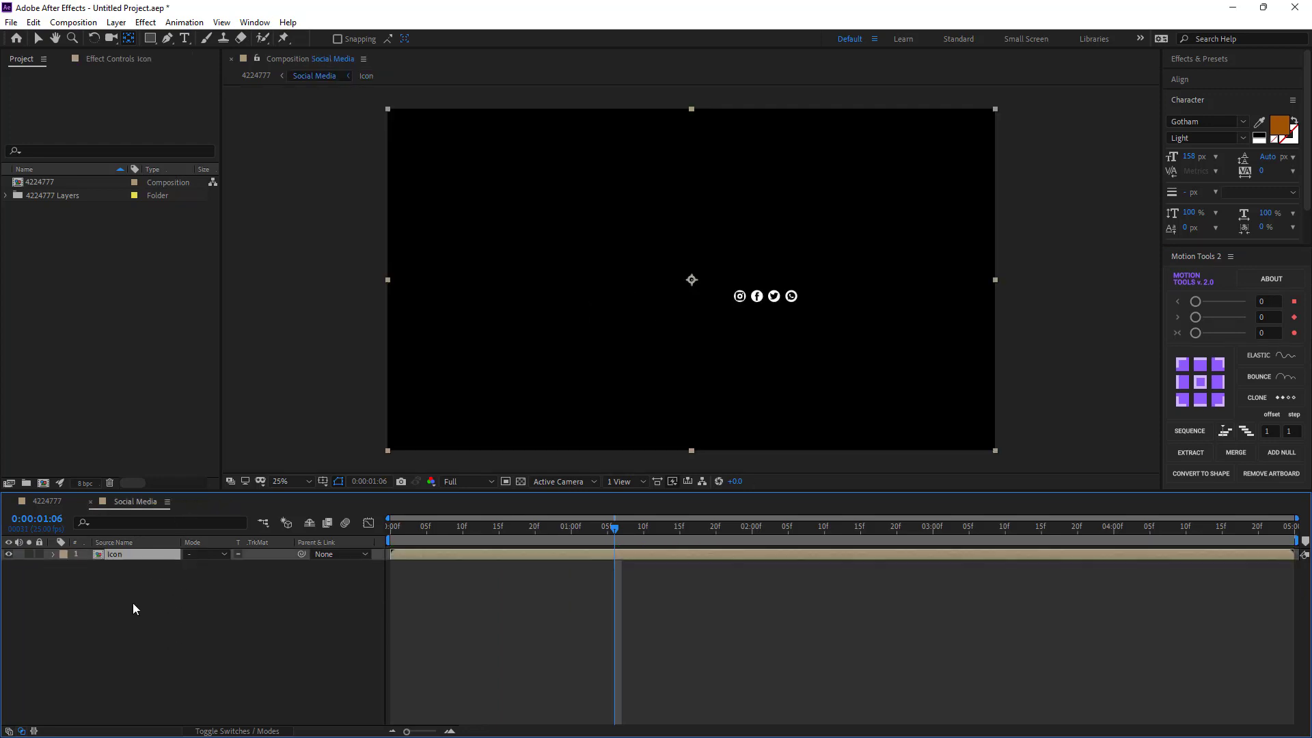
left_click(91, 503)
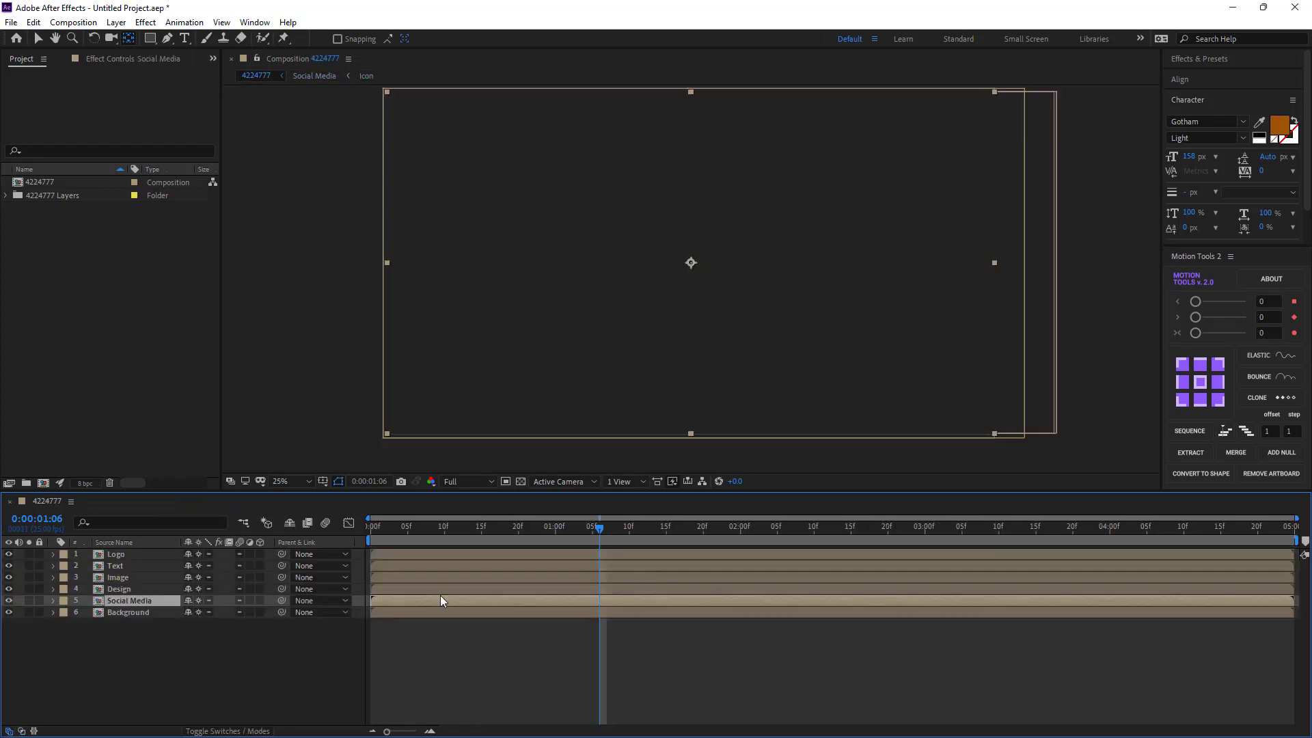
left_click(39, 39)
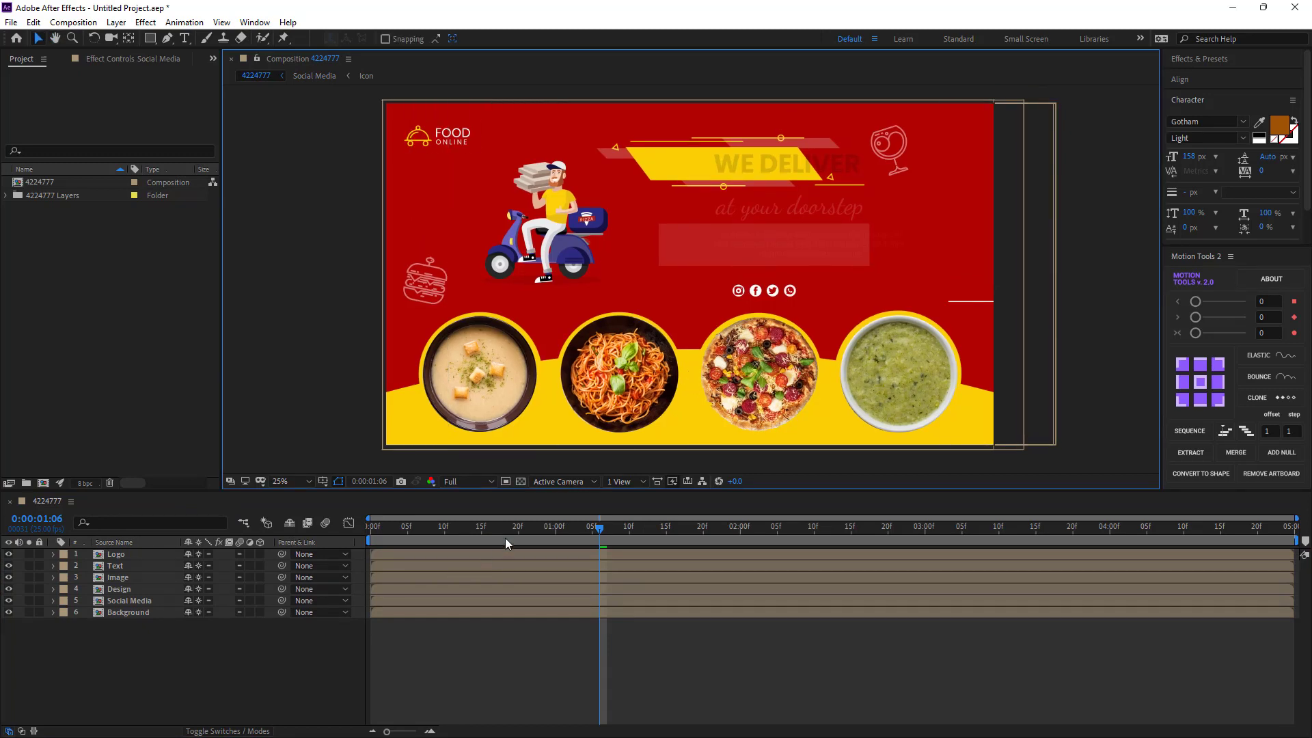
left_click_drag(505, 538, 289, 547)
key("space")
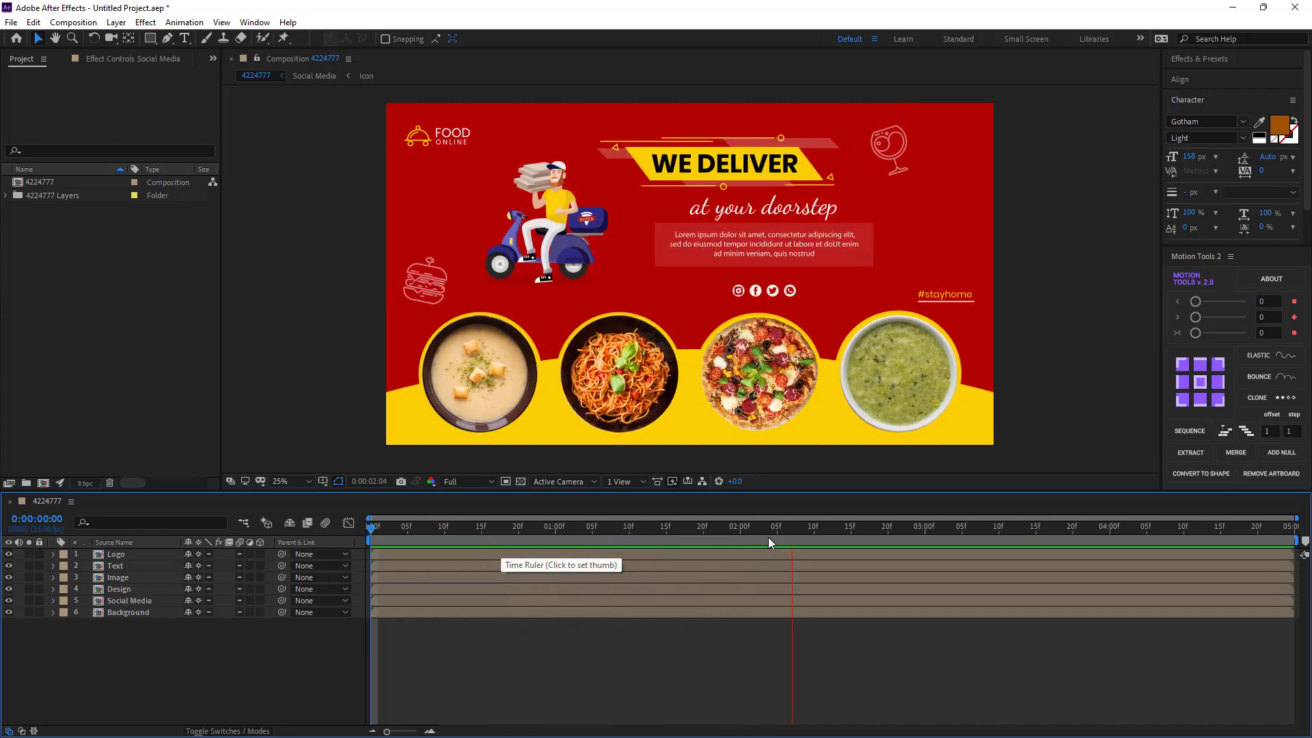
- End the work area at 3 seconds and play the preview again from the start
left_click(924, 526)
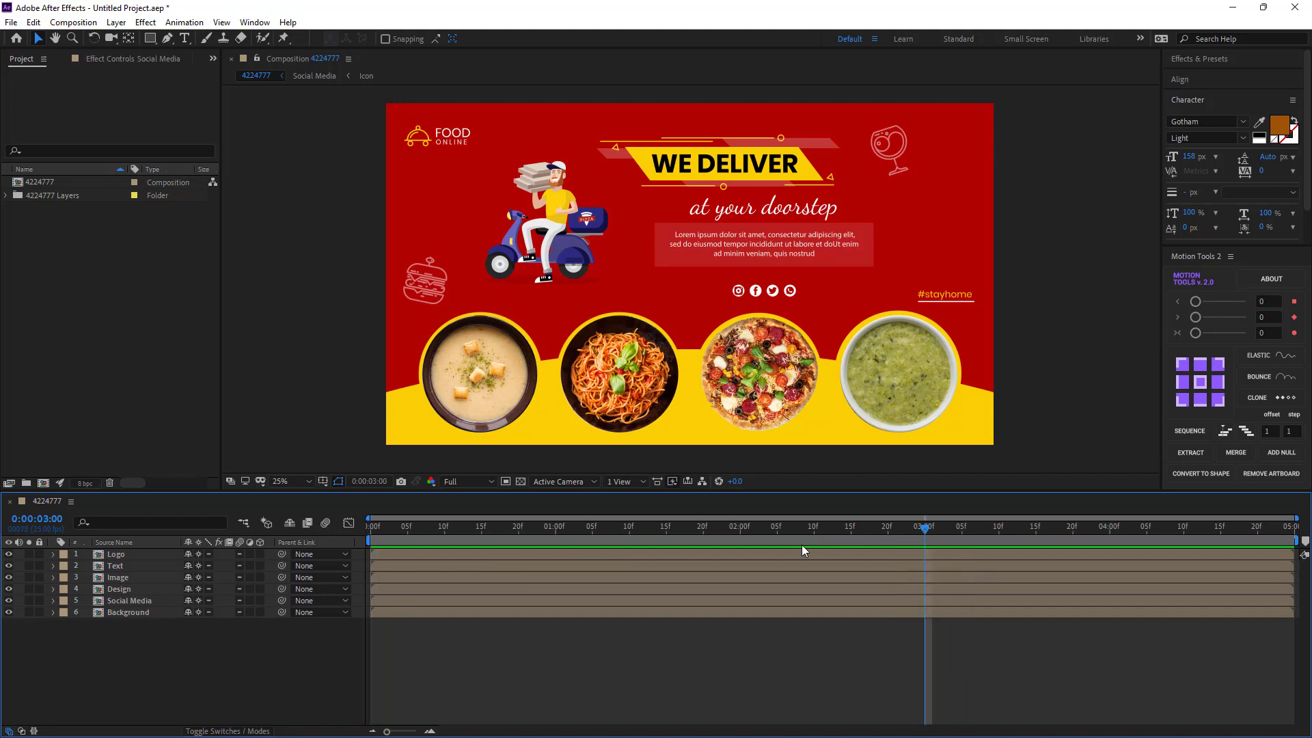
key("n")
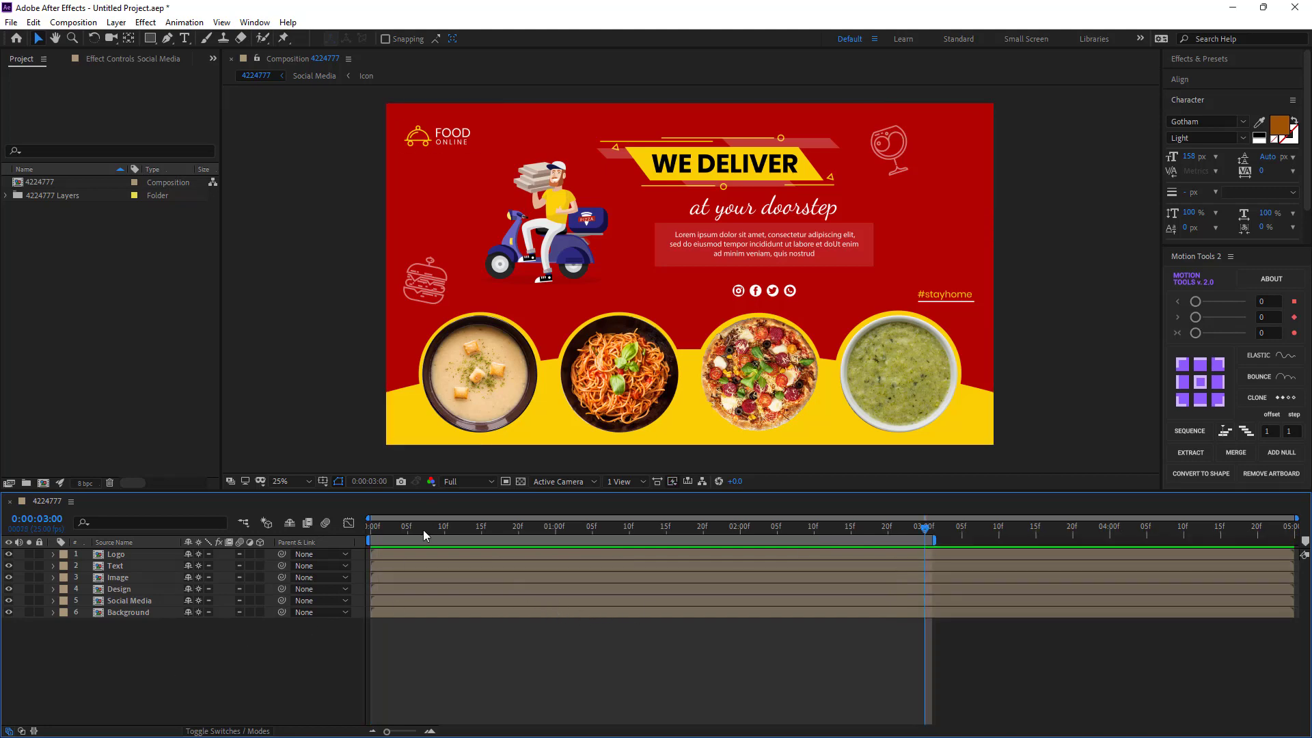
key("Home")
key("space")
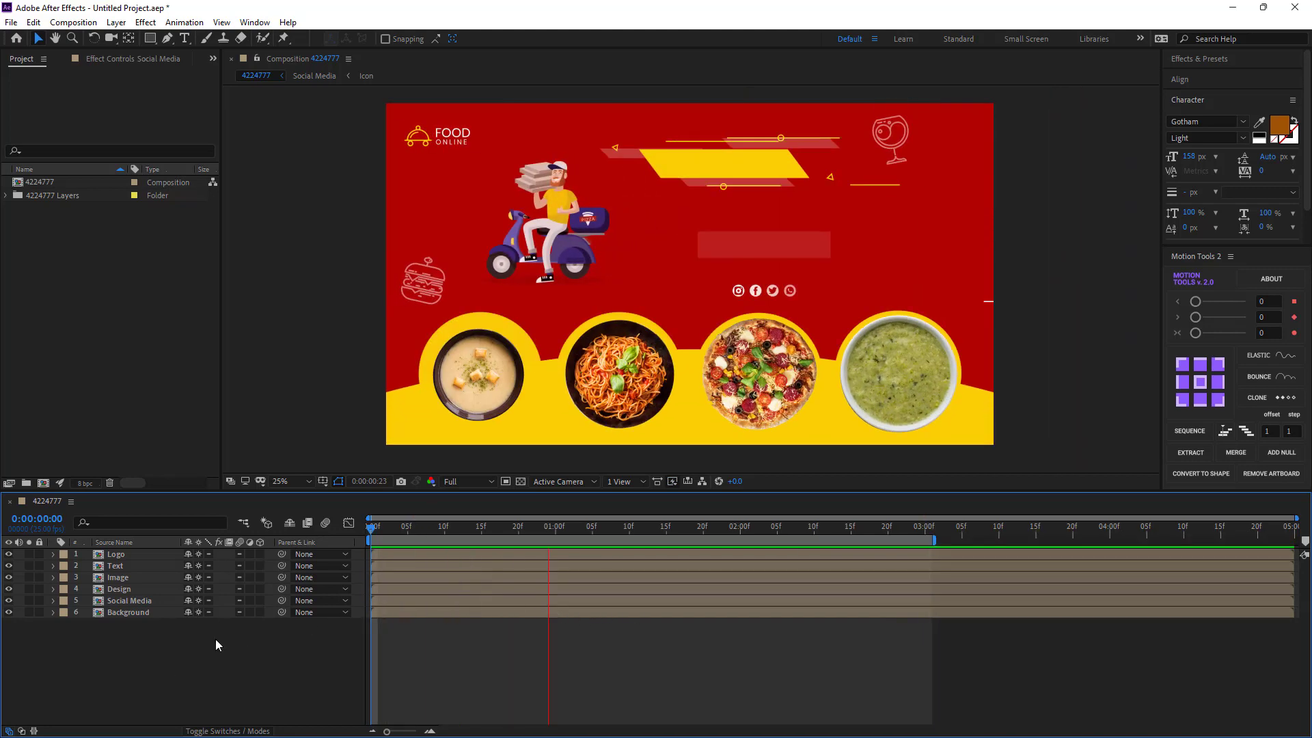